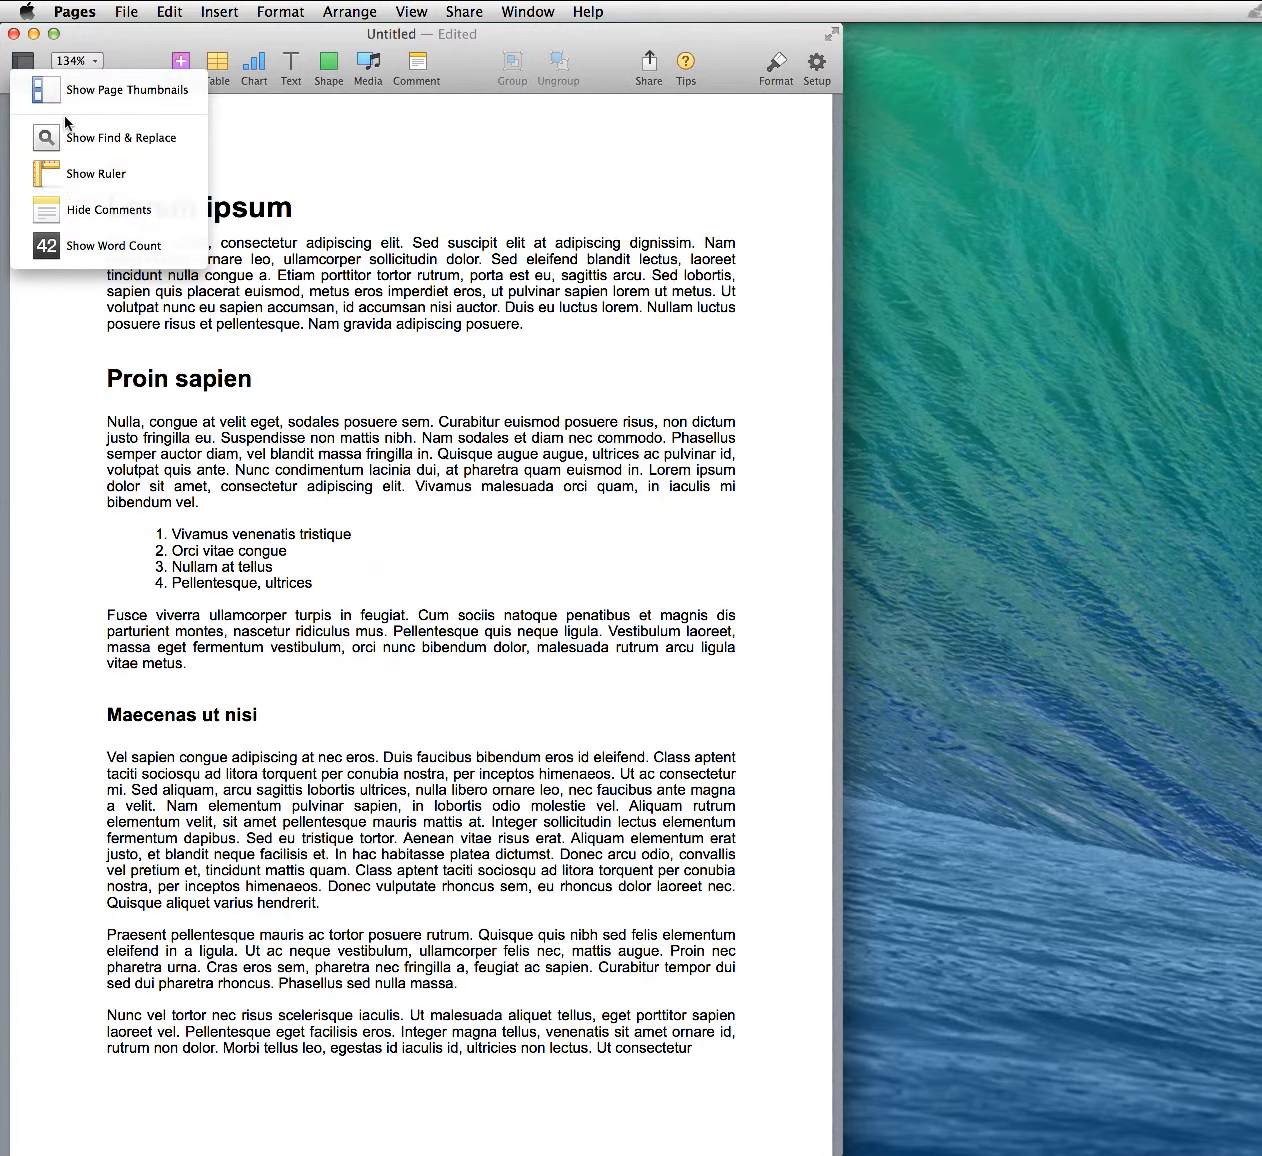
Step: Show the page thumbnails and the text formatting options beside the document
{"action": "left_click", "coordinate": [63, 105]}
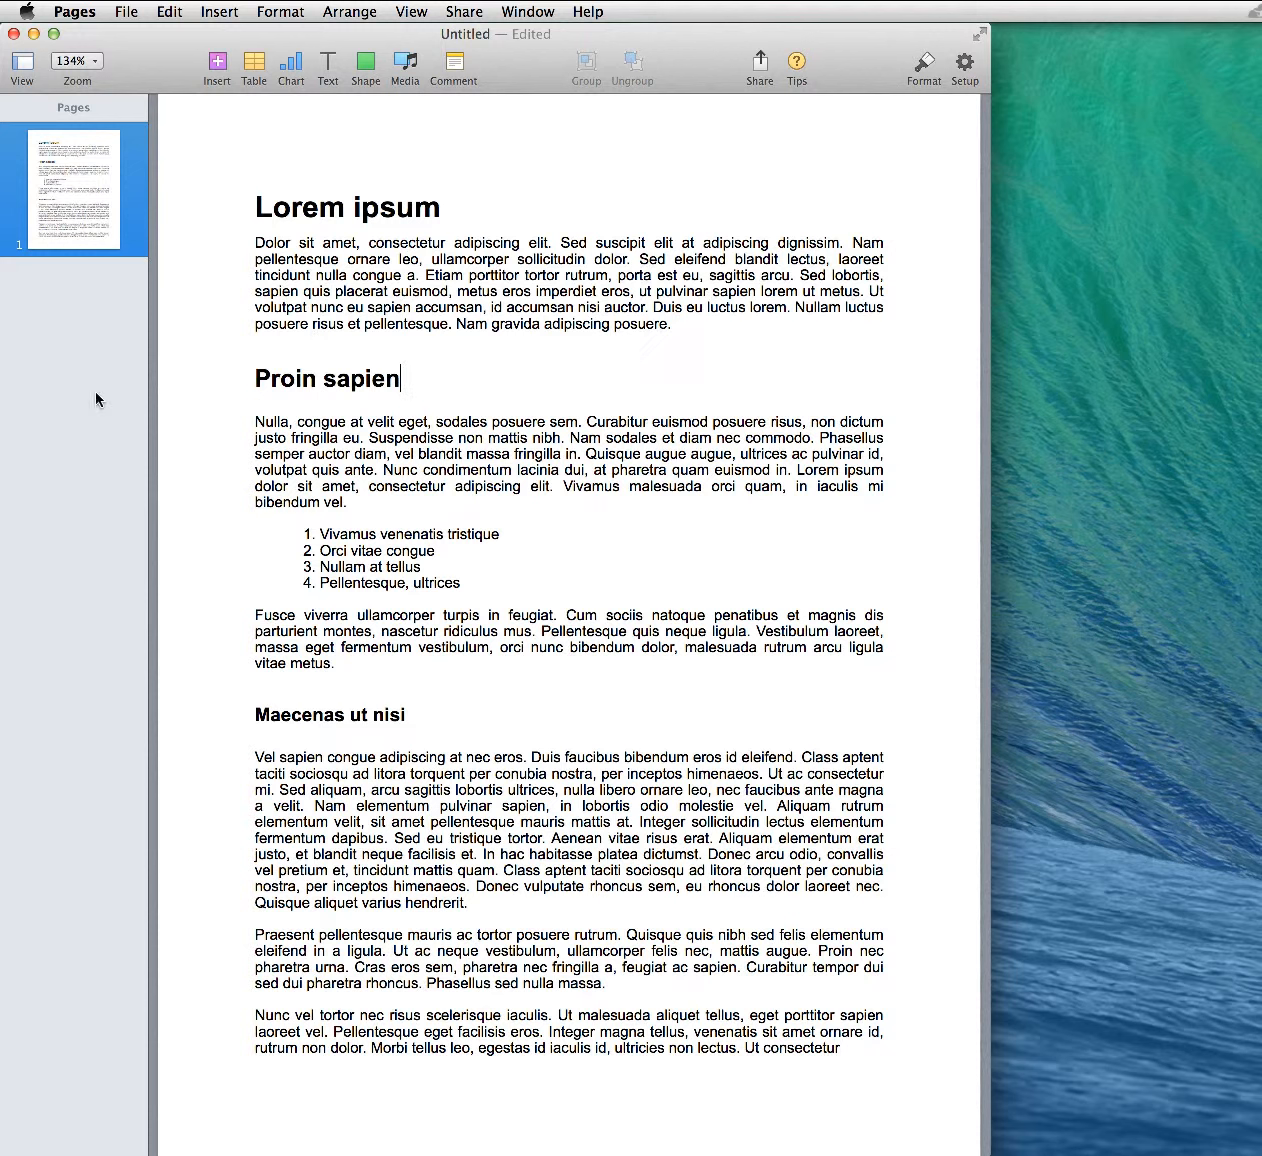
{"action": "left_click", "coordinate": [926, 66]}
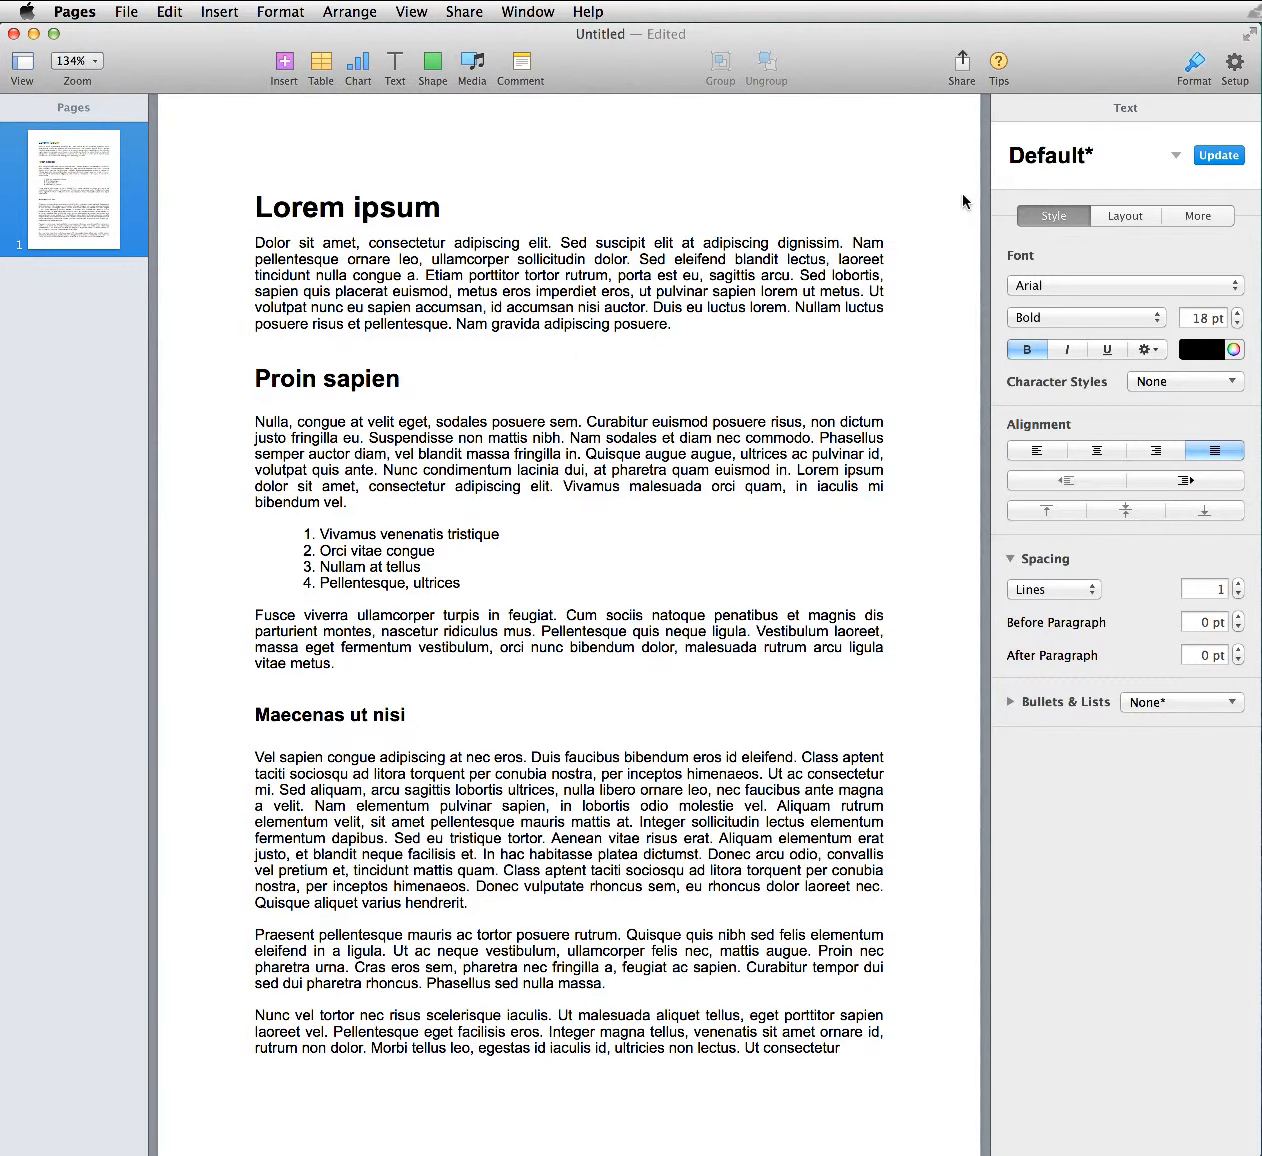
Step: Look through the available paragraph styles, the Bullets & Lists options and the text layout settings
{"action": "left_click", "coordinate": [1177, 158]}
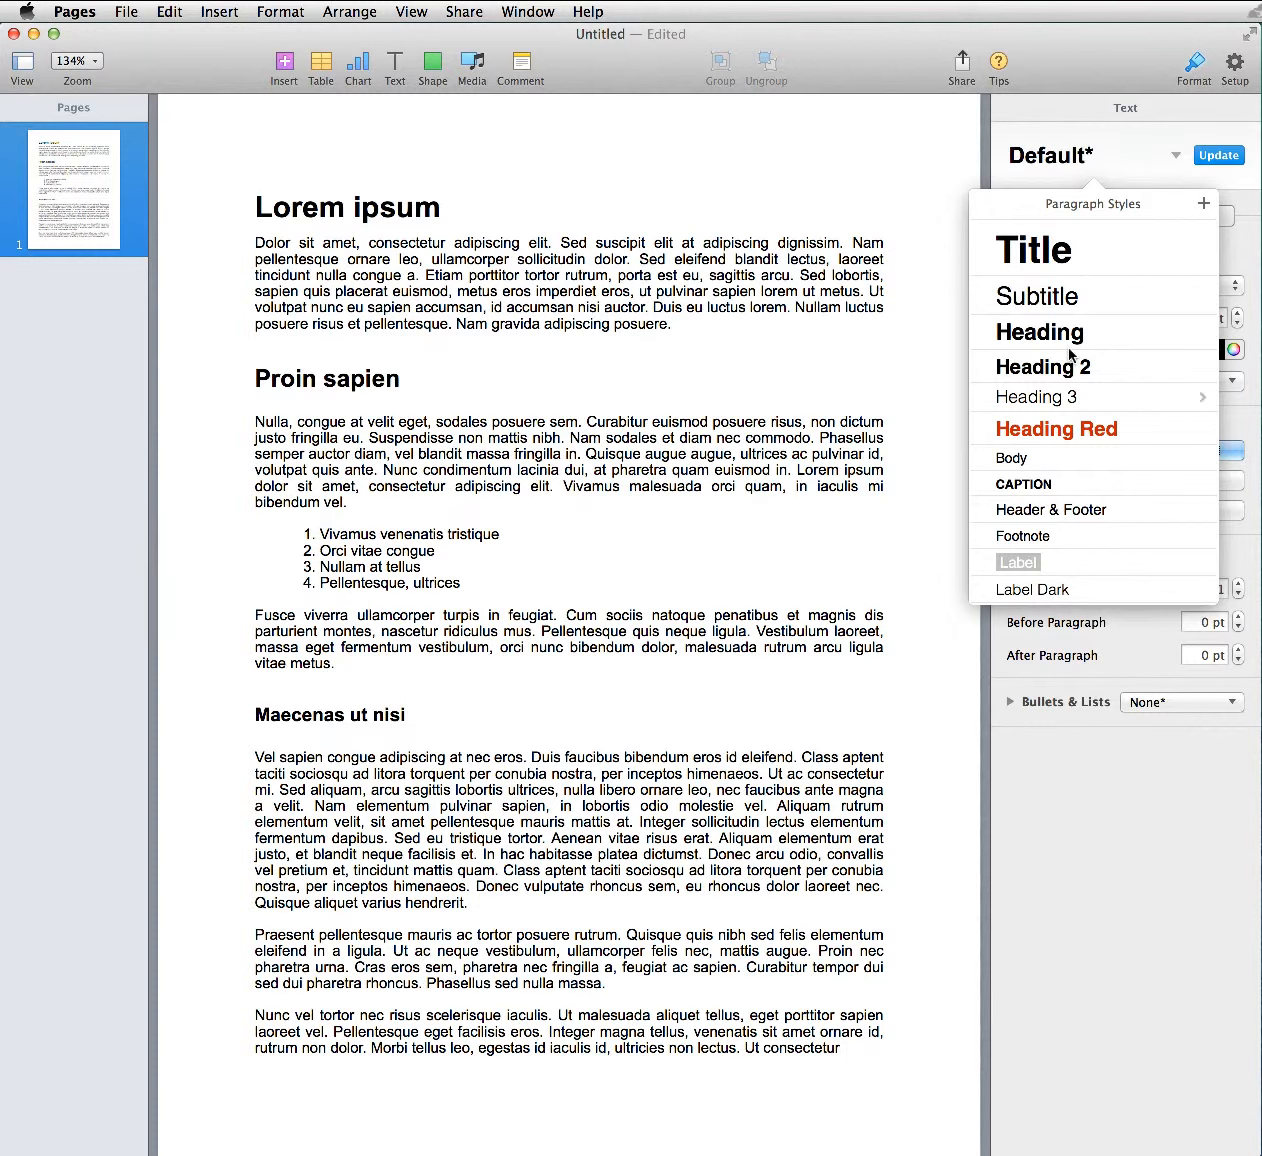
{"action": "left_click", "coordinate": [901, 294]}
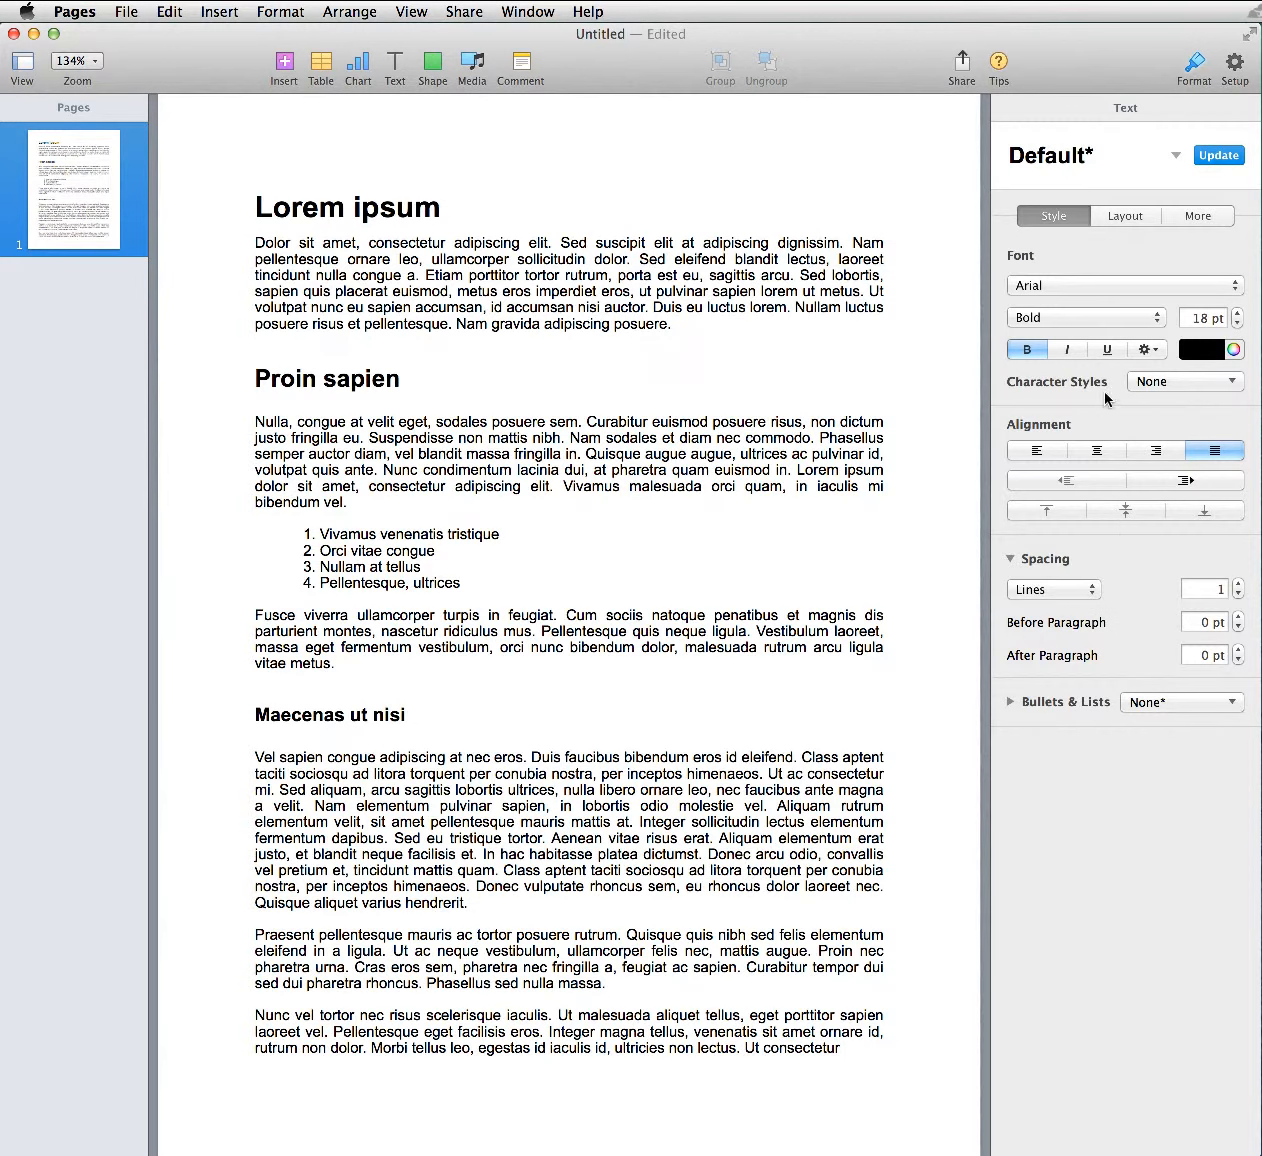
{"action": "left_click", "coordinate": [1011, 705]}
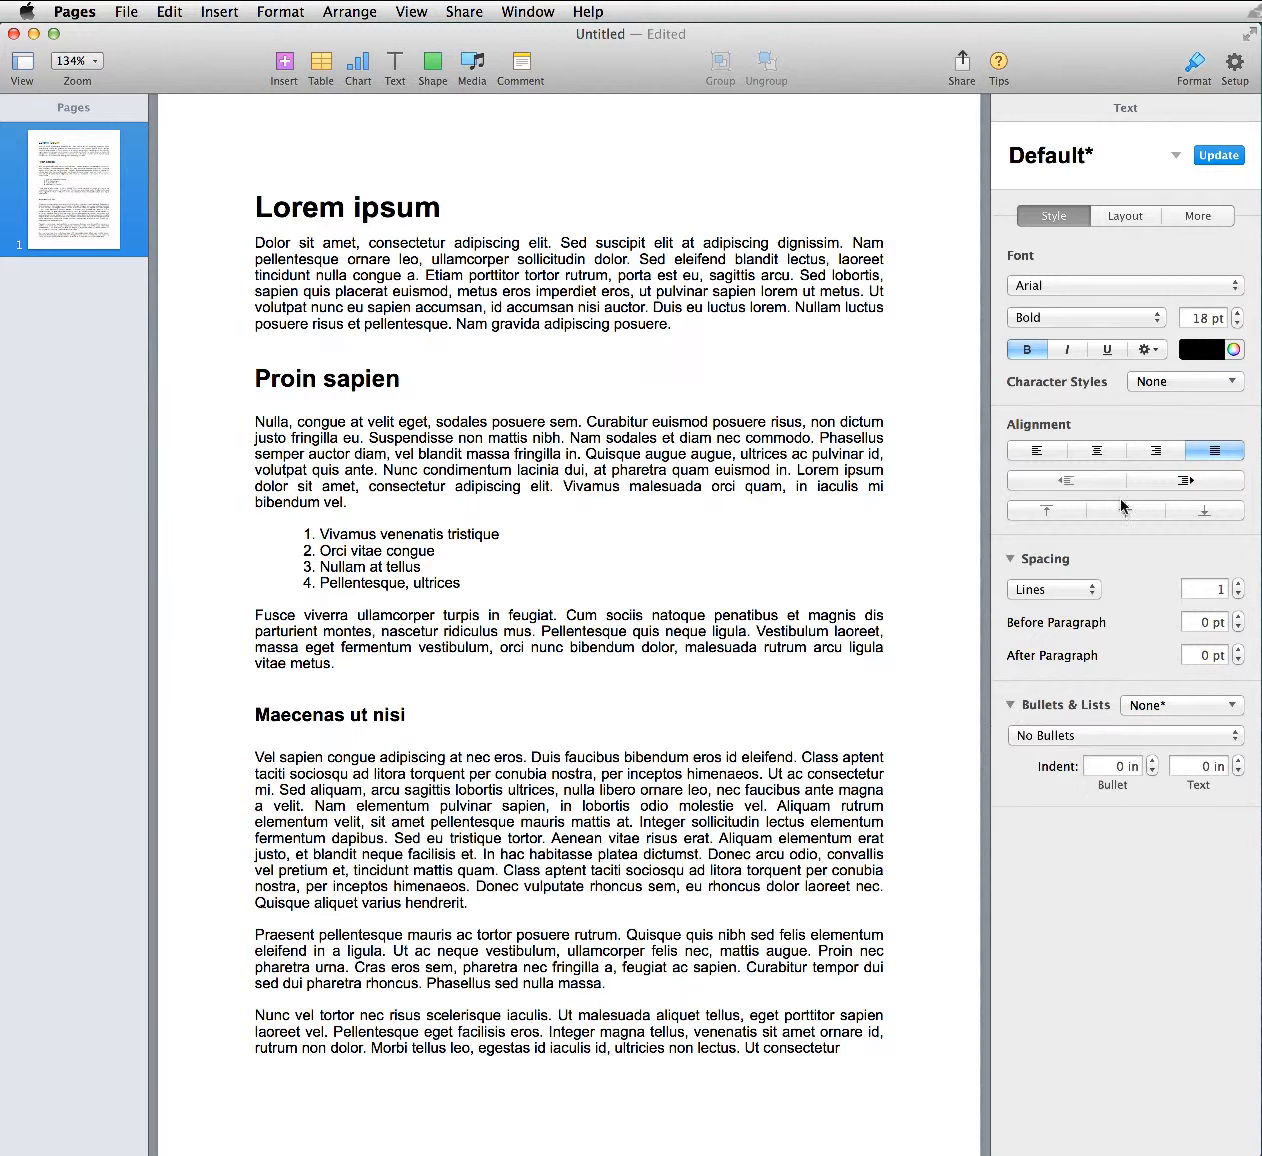
{"action": "left_click", "coordinate": [1125, 216]}
{"action": "left_click", "coordinate": [1057, 216]}
Step: Show the invisible formatting characters in the document
{"action": "left_click", "coordinate": [418, 10]}
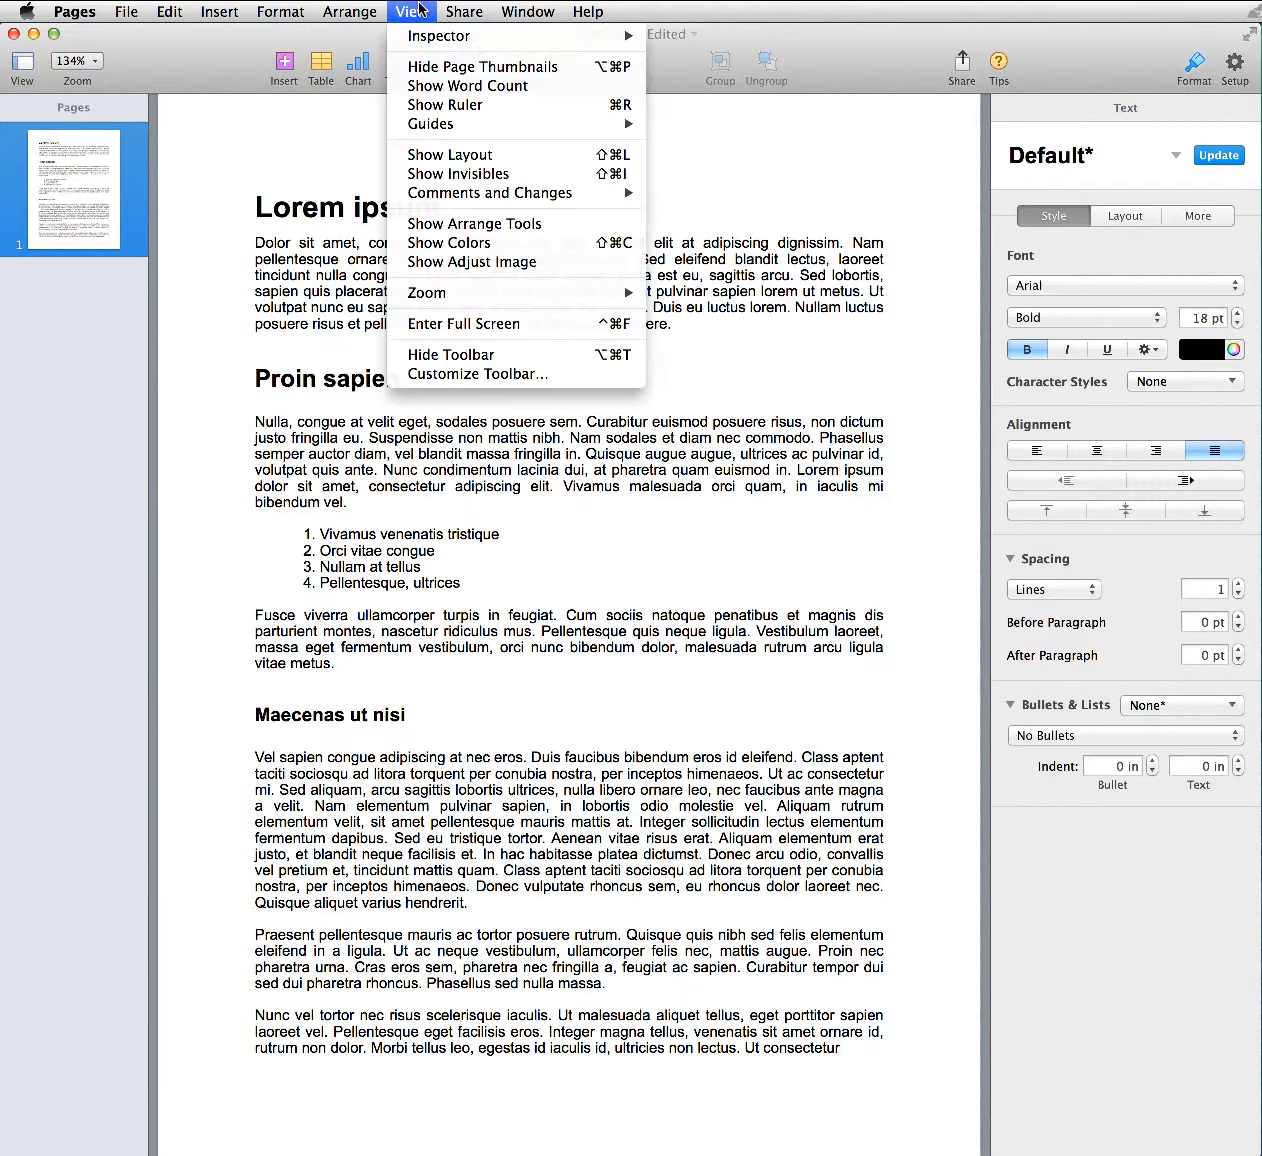
{"action": "left_click", "coordinate": [481, 177]}
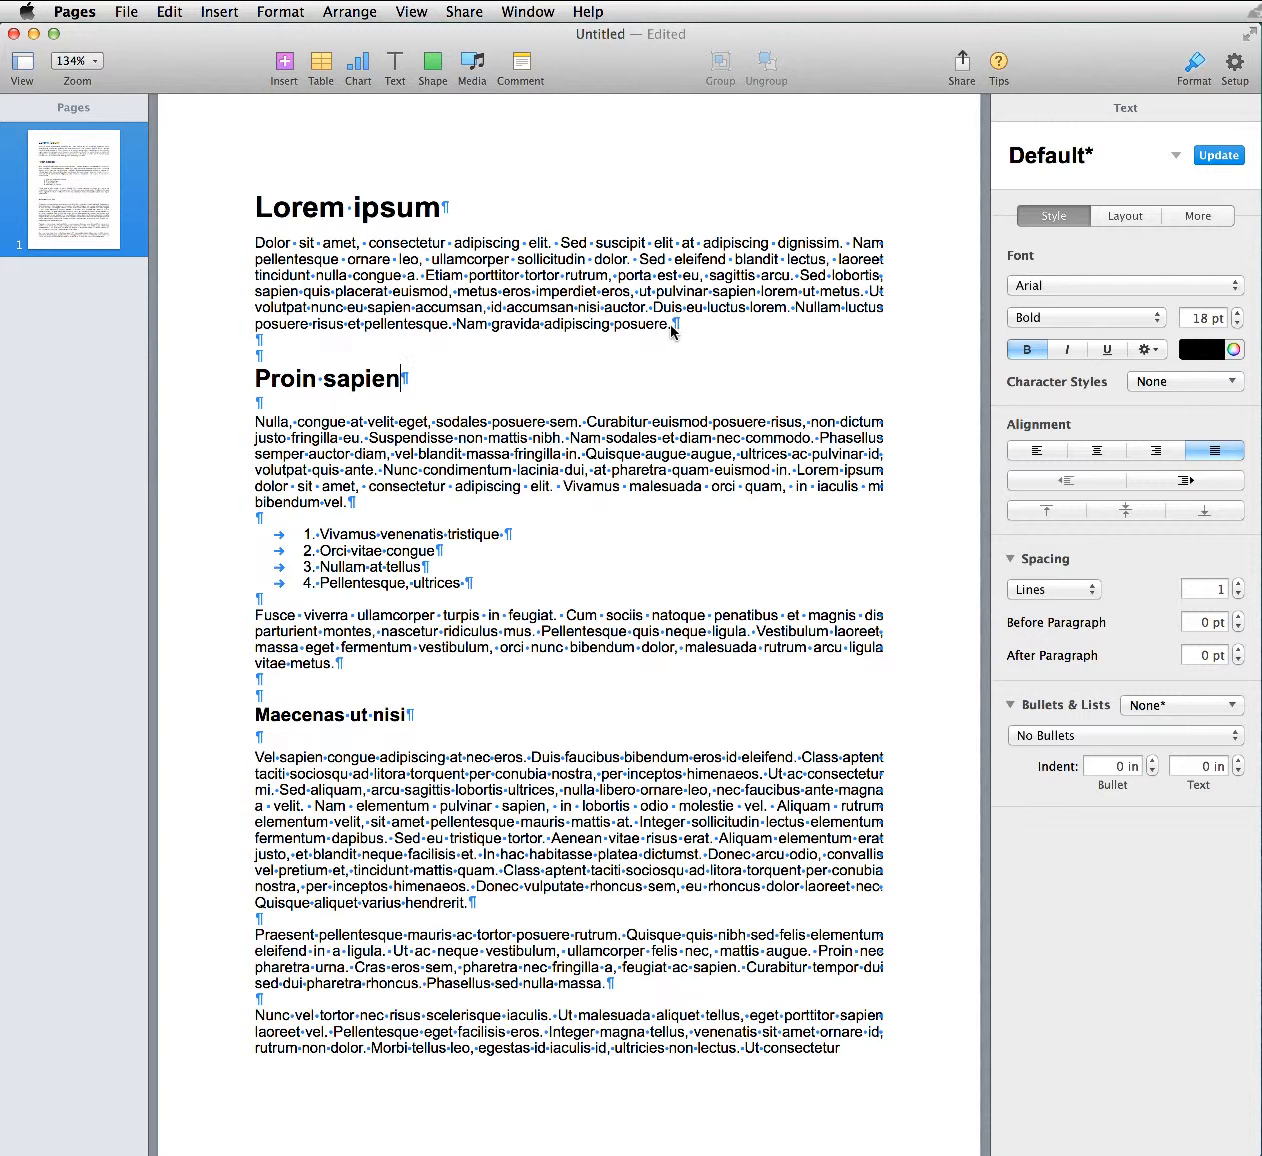
Step: Remove and re-add the empty paragraph directly above the Proin sapien heading several times
{"action": "left_click_drag", "start_coordinate": [672, 330], "coordinate": [269, 369]}
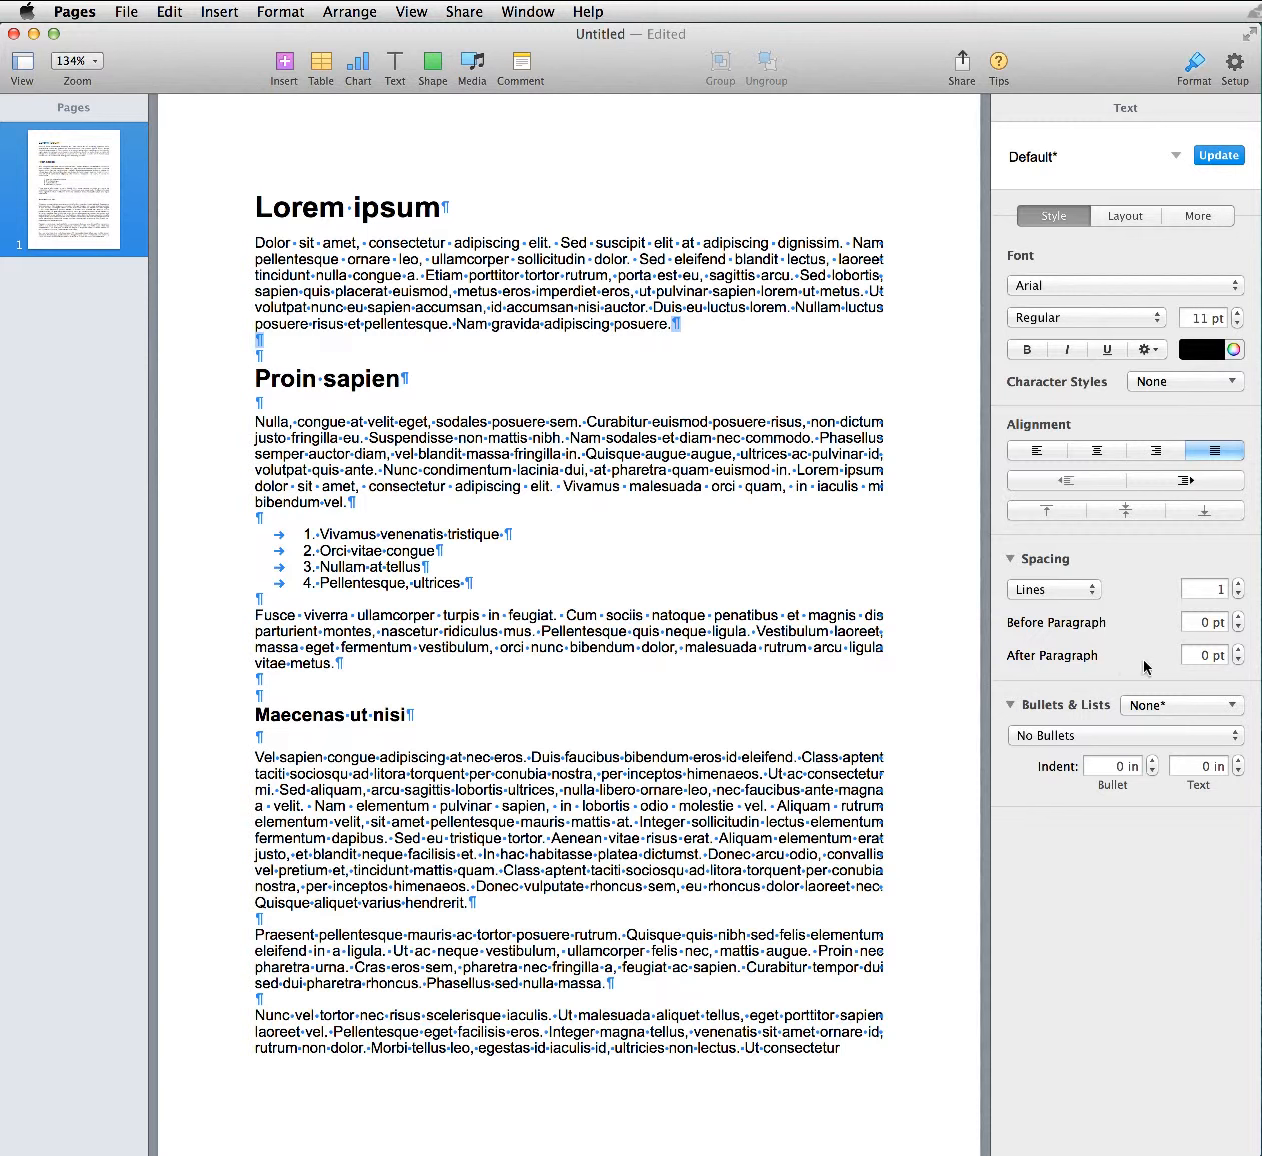
{"action": "left_click", "coordinate": [273, 355]}
{"action": "key", "text": "BackSpace"}
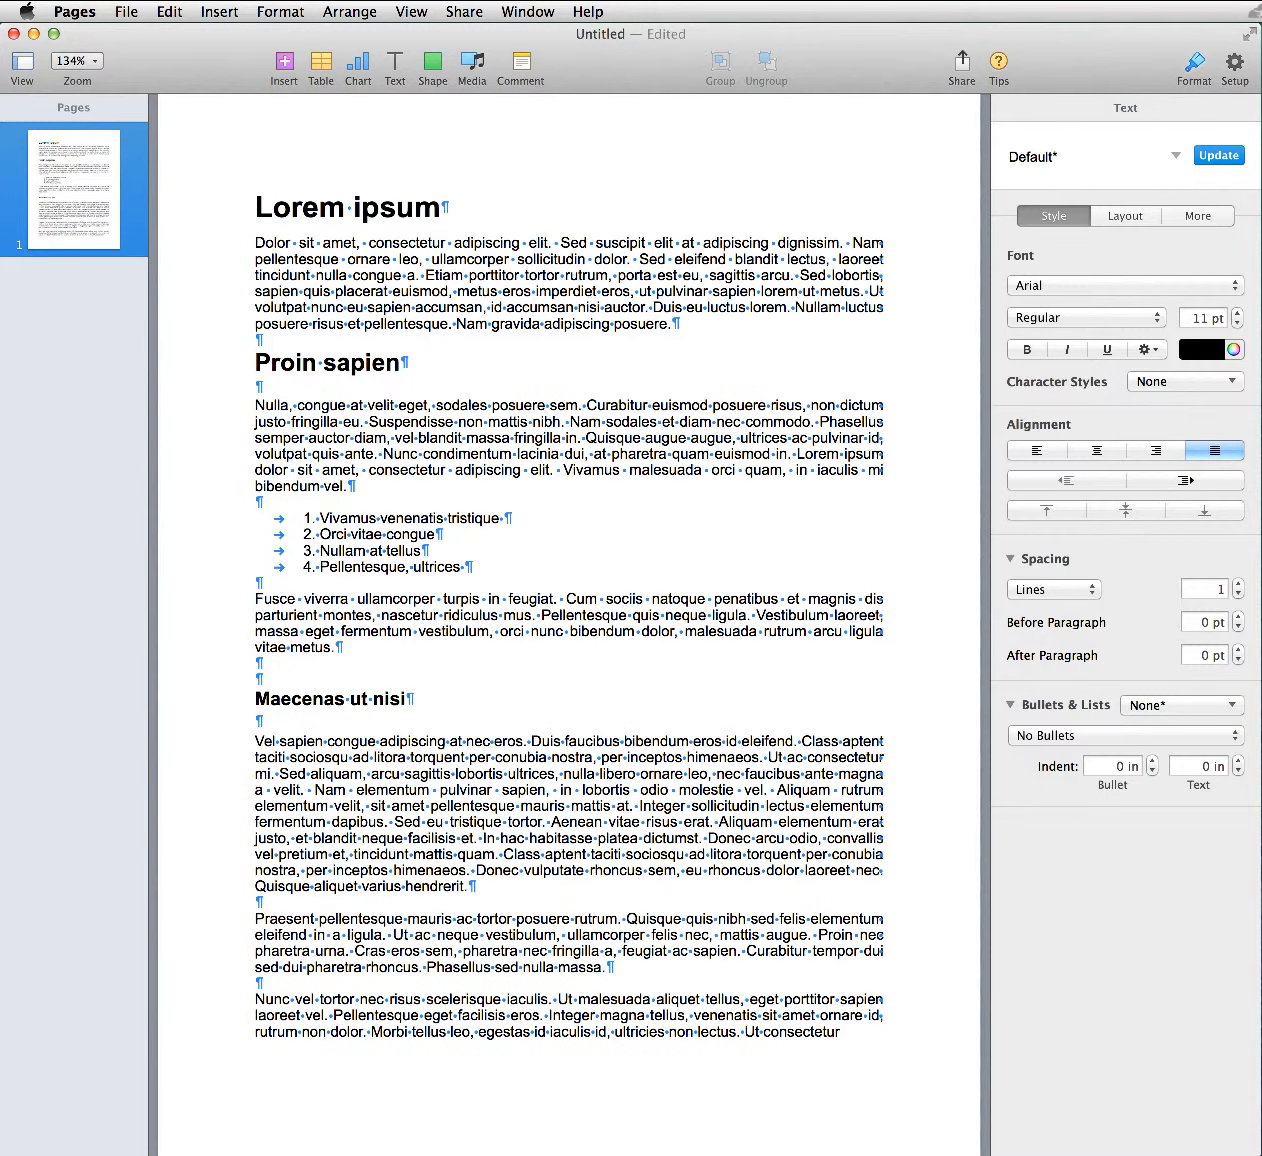
{"action": "key", "text": "Return"}
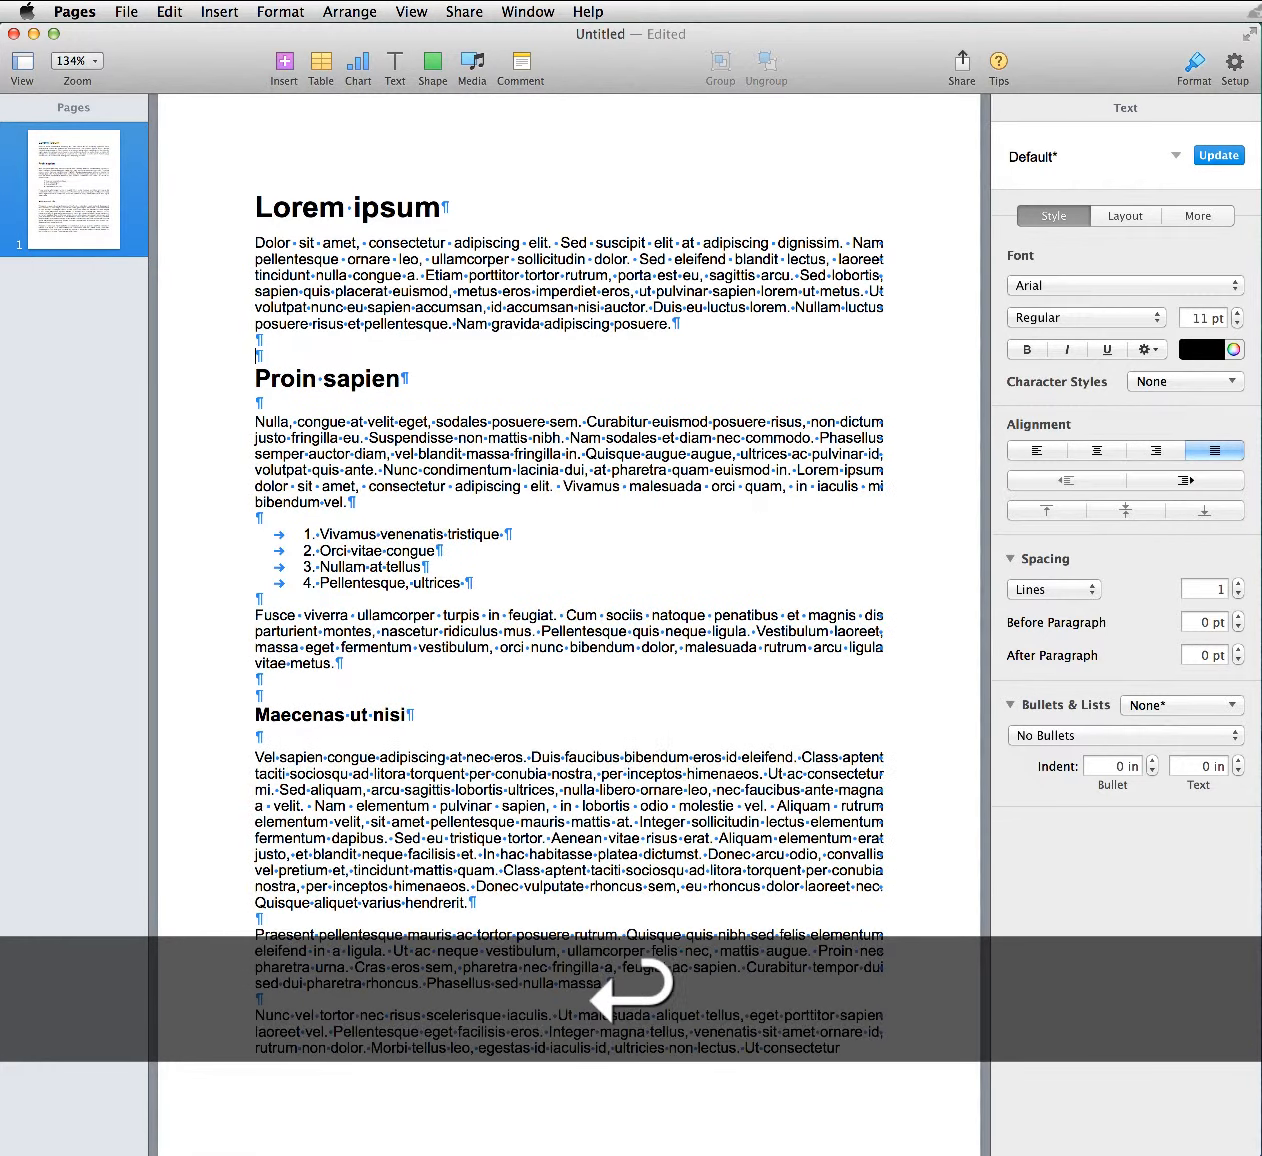
{"action": "key", "text": "BackSpace"}
{"action": "key", "text": "Return"}
{"action": "key", "text": "BackSpace"}
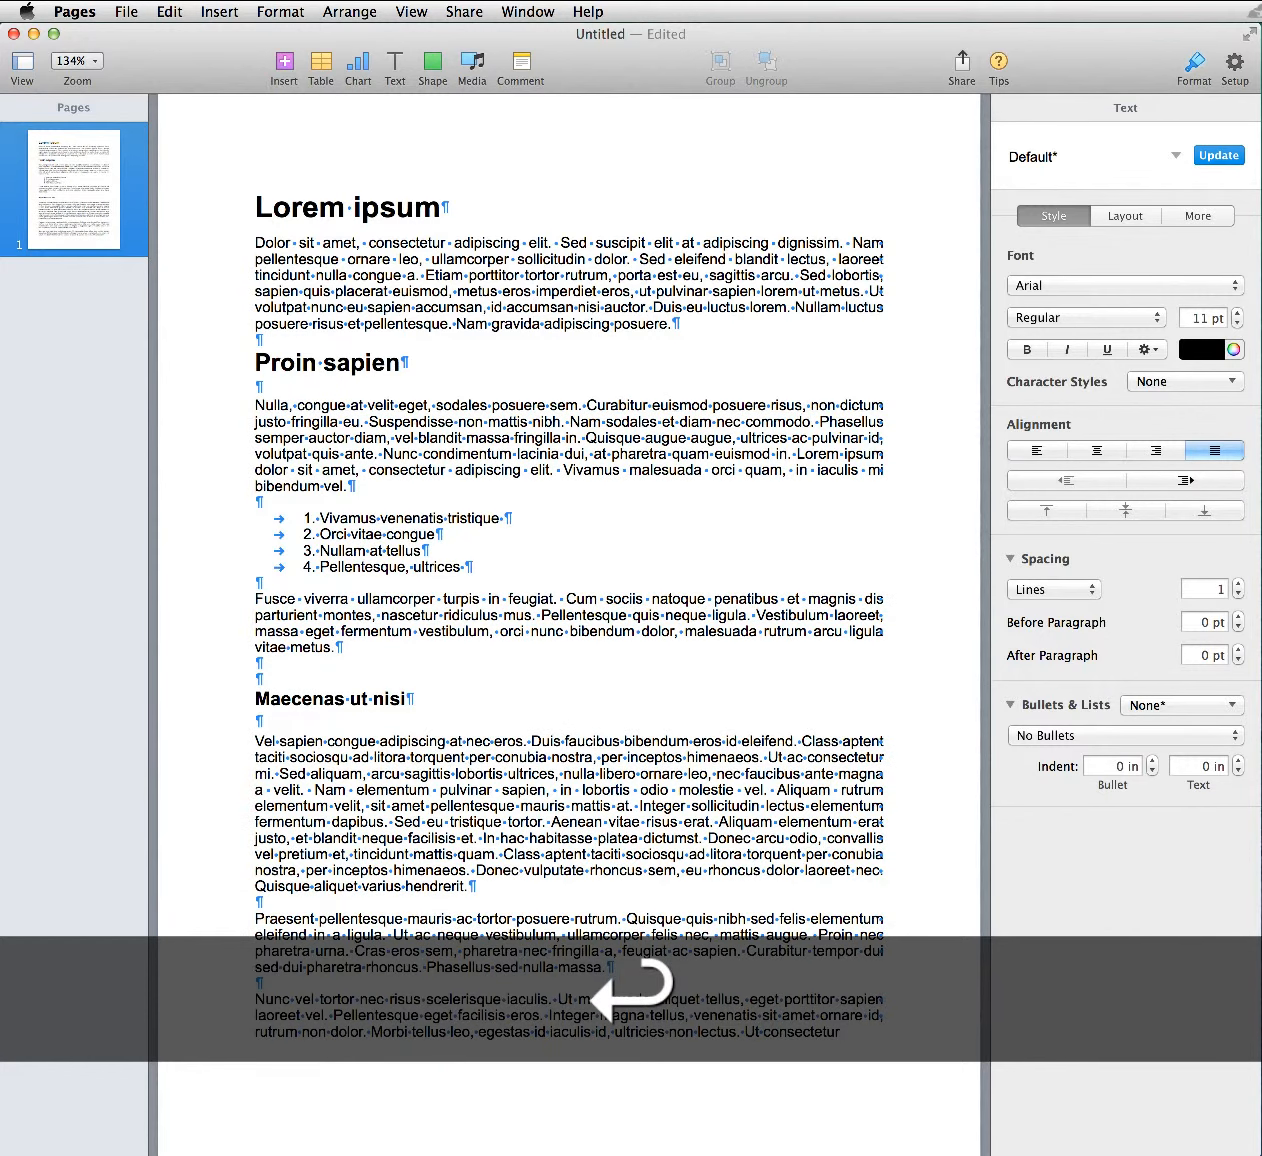
{"action": "key", "text": "Return"}
{"action": "key", "text": "BackSpace"}
{"action": "key", "text": "Return"}
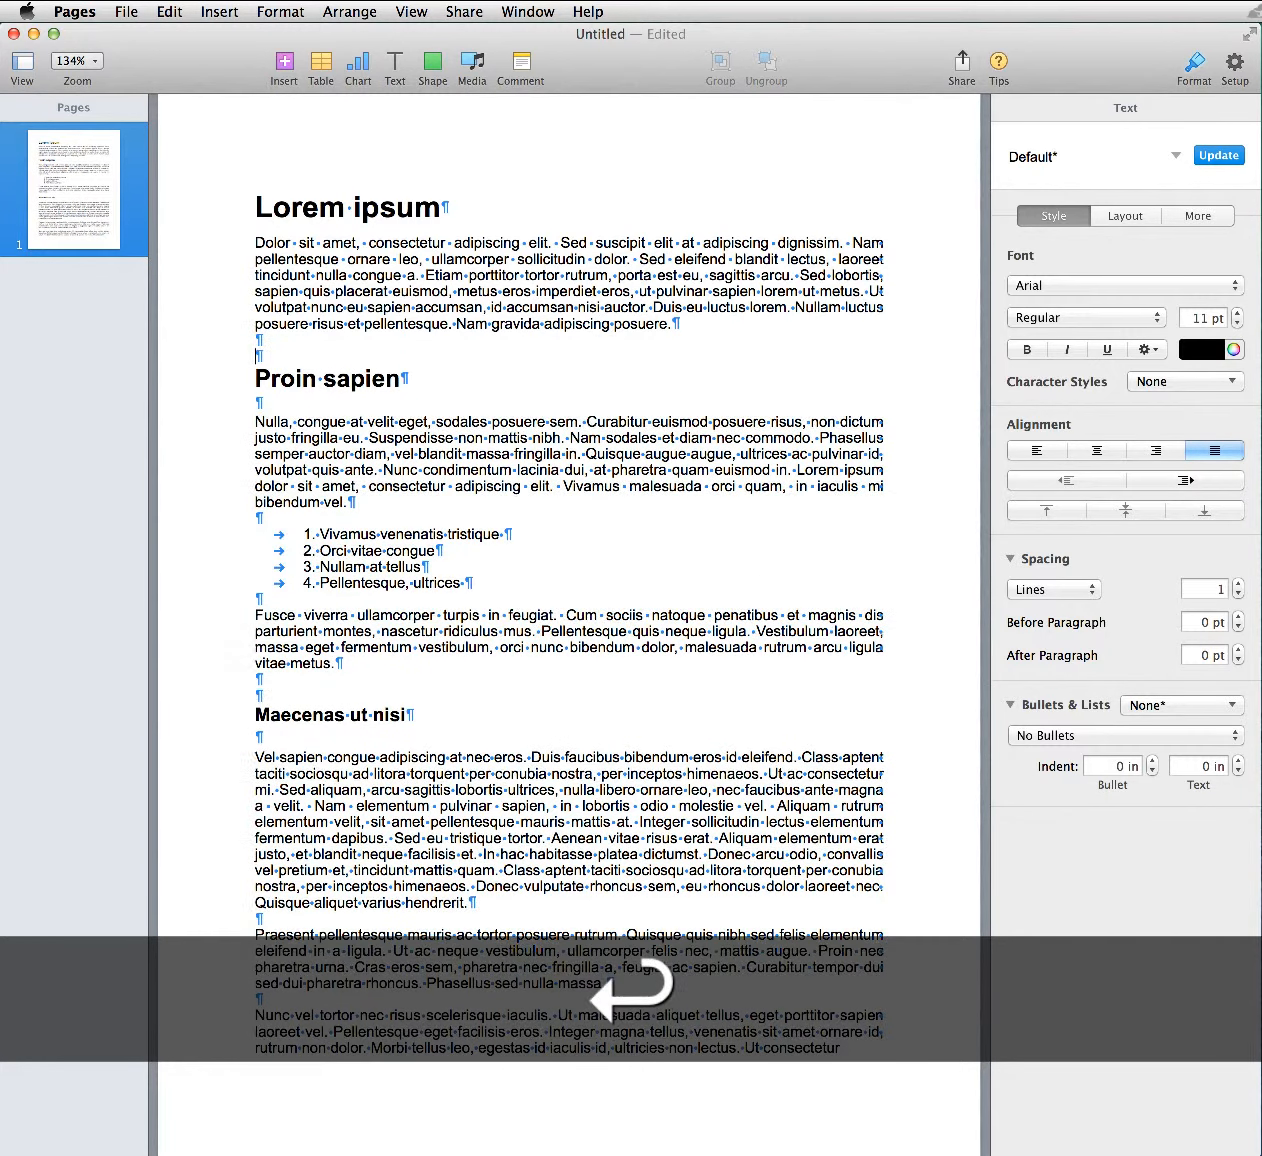
{"action": "key", "text": "BackSpace"}
{"action": "key", "text": "Return"}
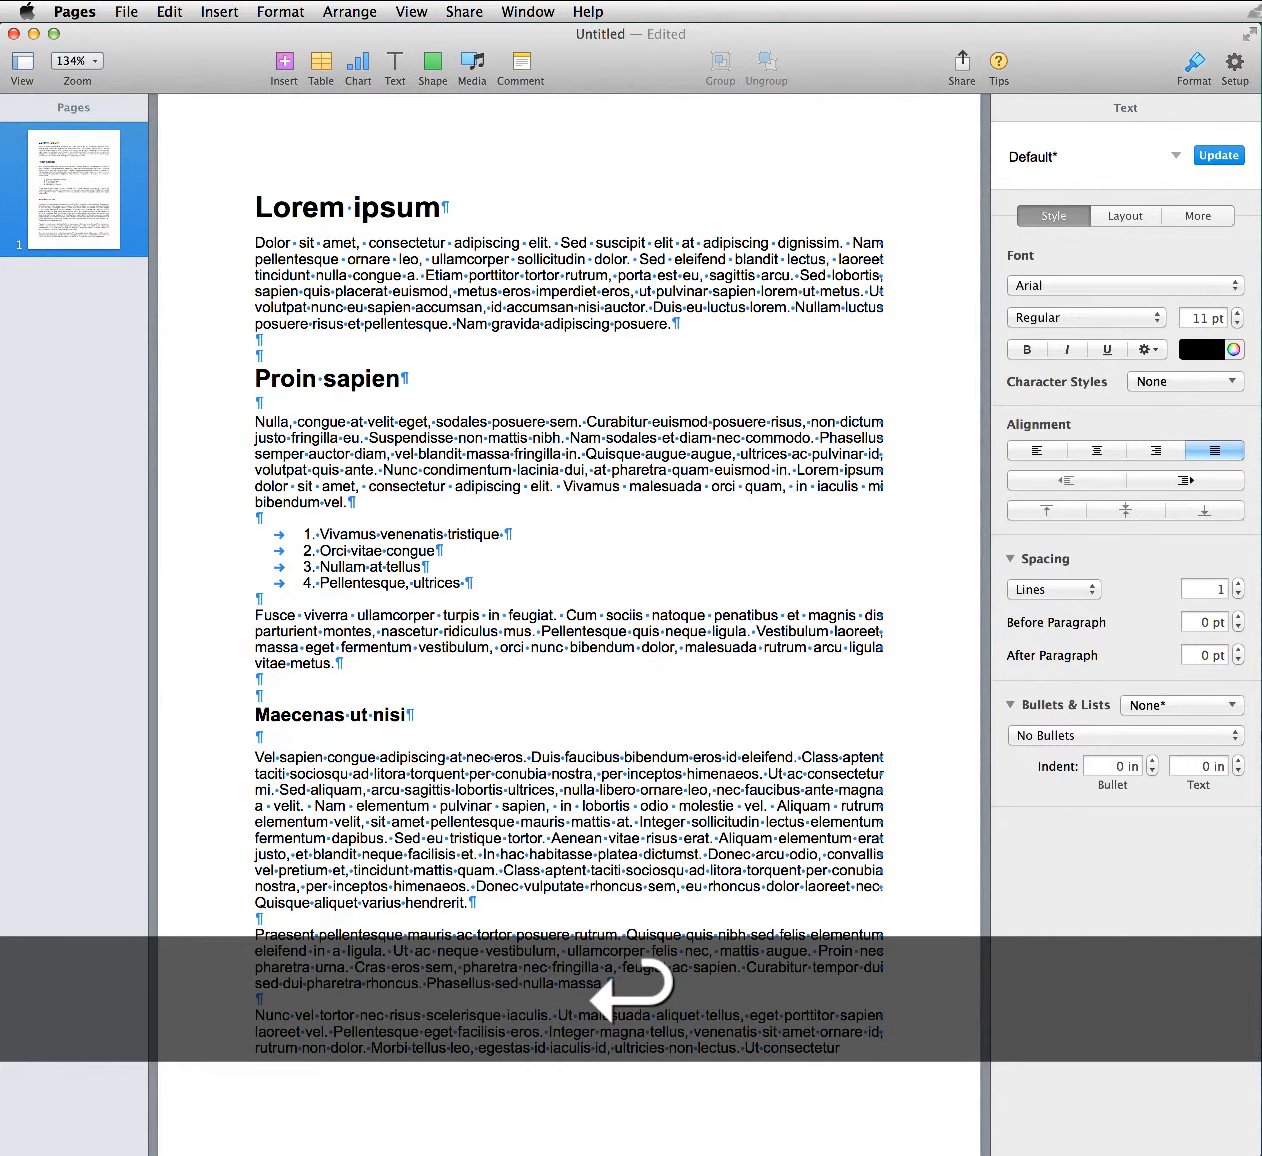
Step: Delete both empty paragraphs between the first body paragraph and the Proin sapien heading
{"action": "key", "text": "BackSpace"}
{"action": "key", "text": "BackSpace"}
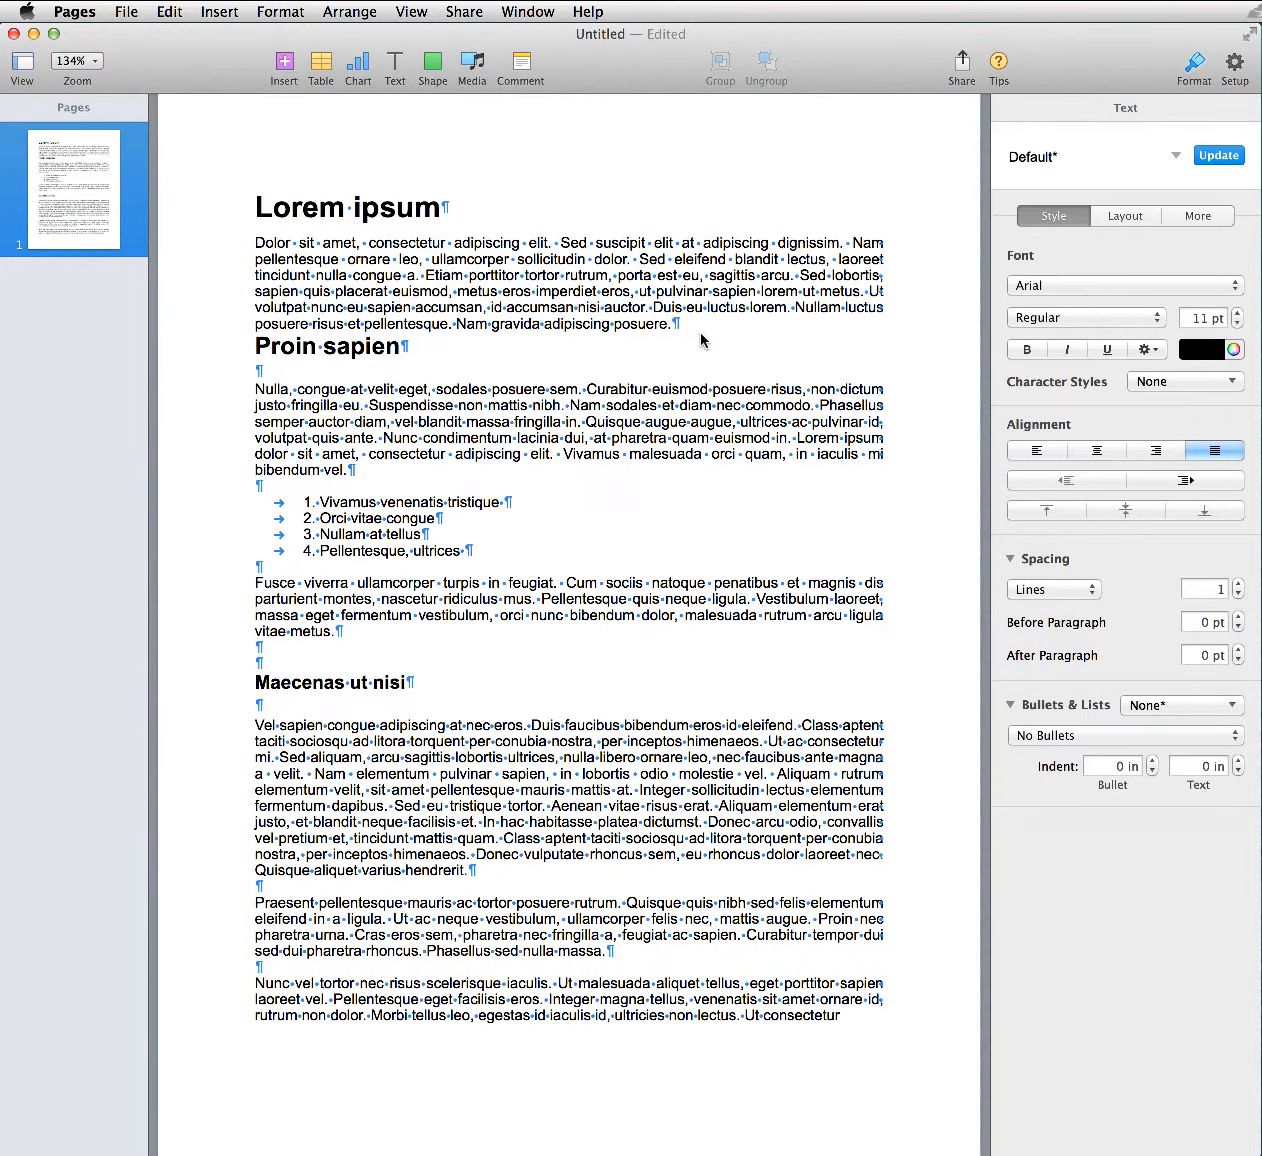
Step: Set the spacing after the body paragraph under Lorem ipsum to 14 pt
{"action": "left_click_drag", "start_coordinate": [689, 328], "coordinate": [256, 243]}
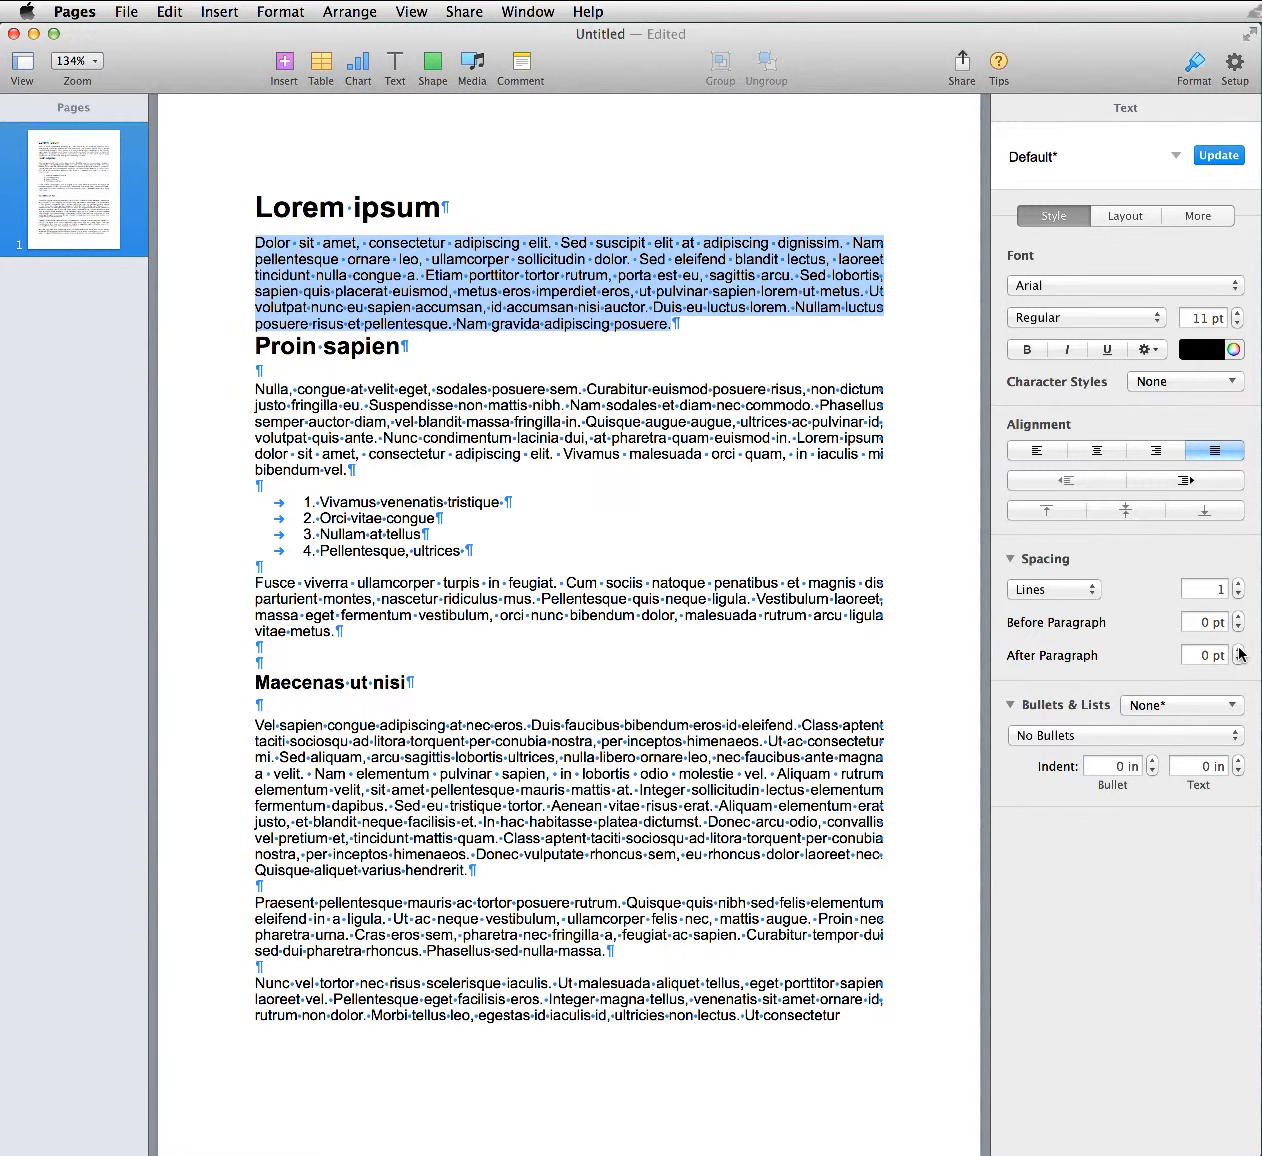
{"action": "left_click", "coordinate": [1201, 658]}
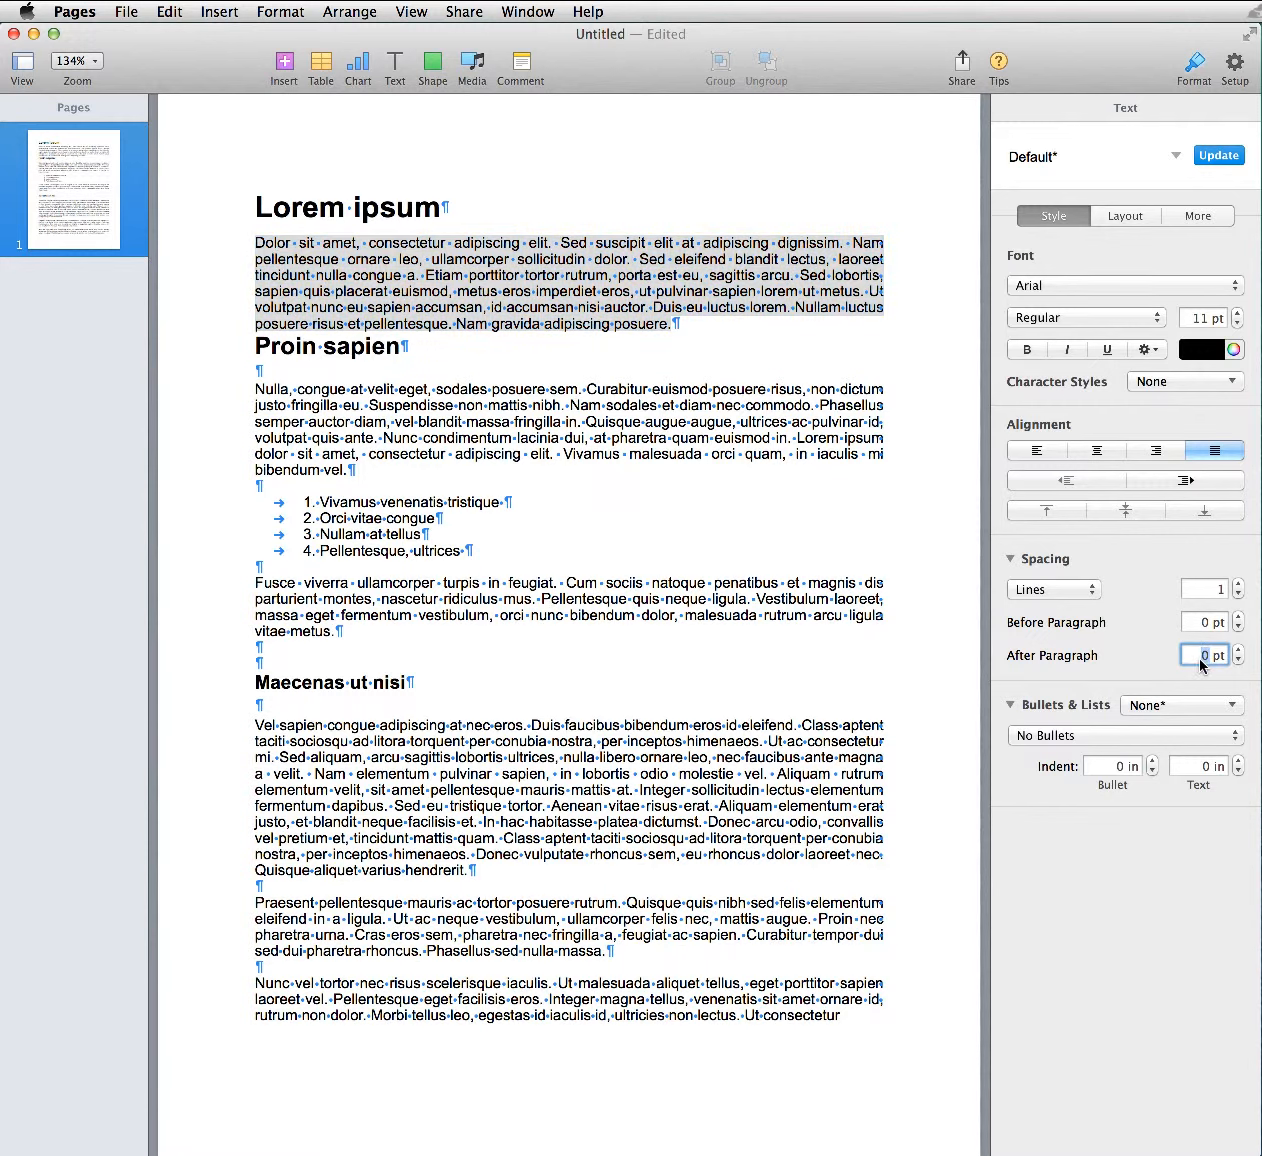
{"action": "type", "text": "14"}
{"action": "key", "text": "Return"}
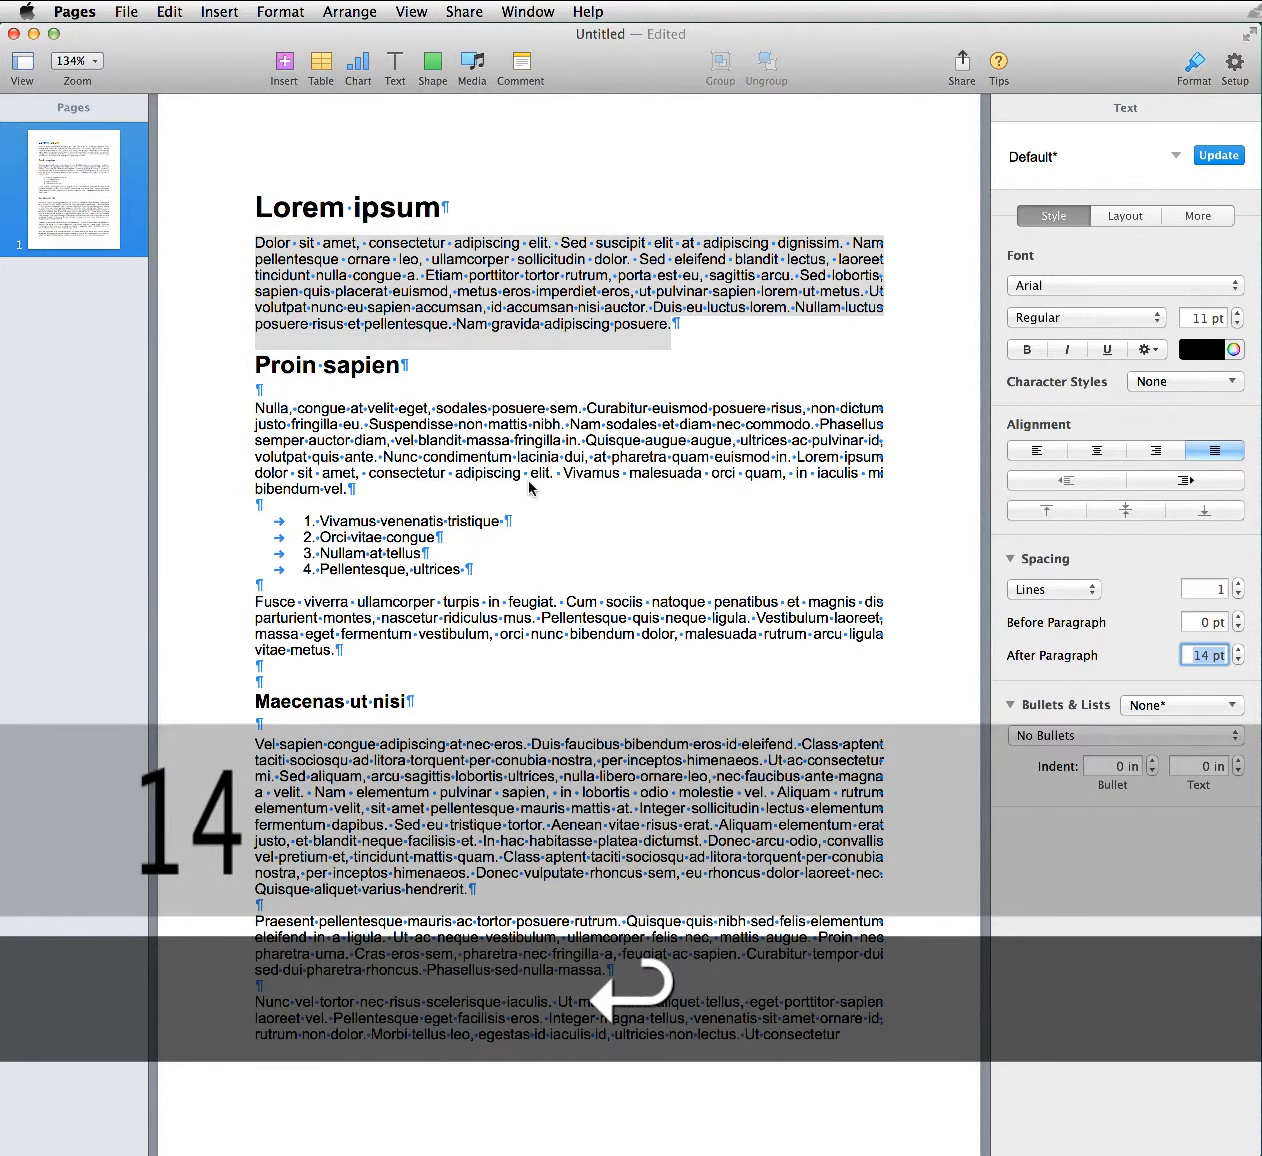
Step: Update the Default paragraph style to match the formatting of the body paragraph under Lorem ipsum
{"action": "left_click", "coordinate": [680, 333]}
{"action": "left_click", "coordinate": [676, 331]}
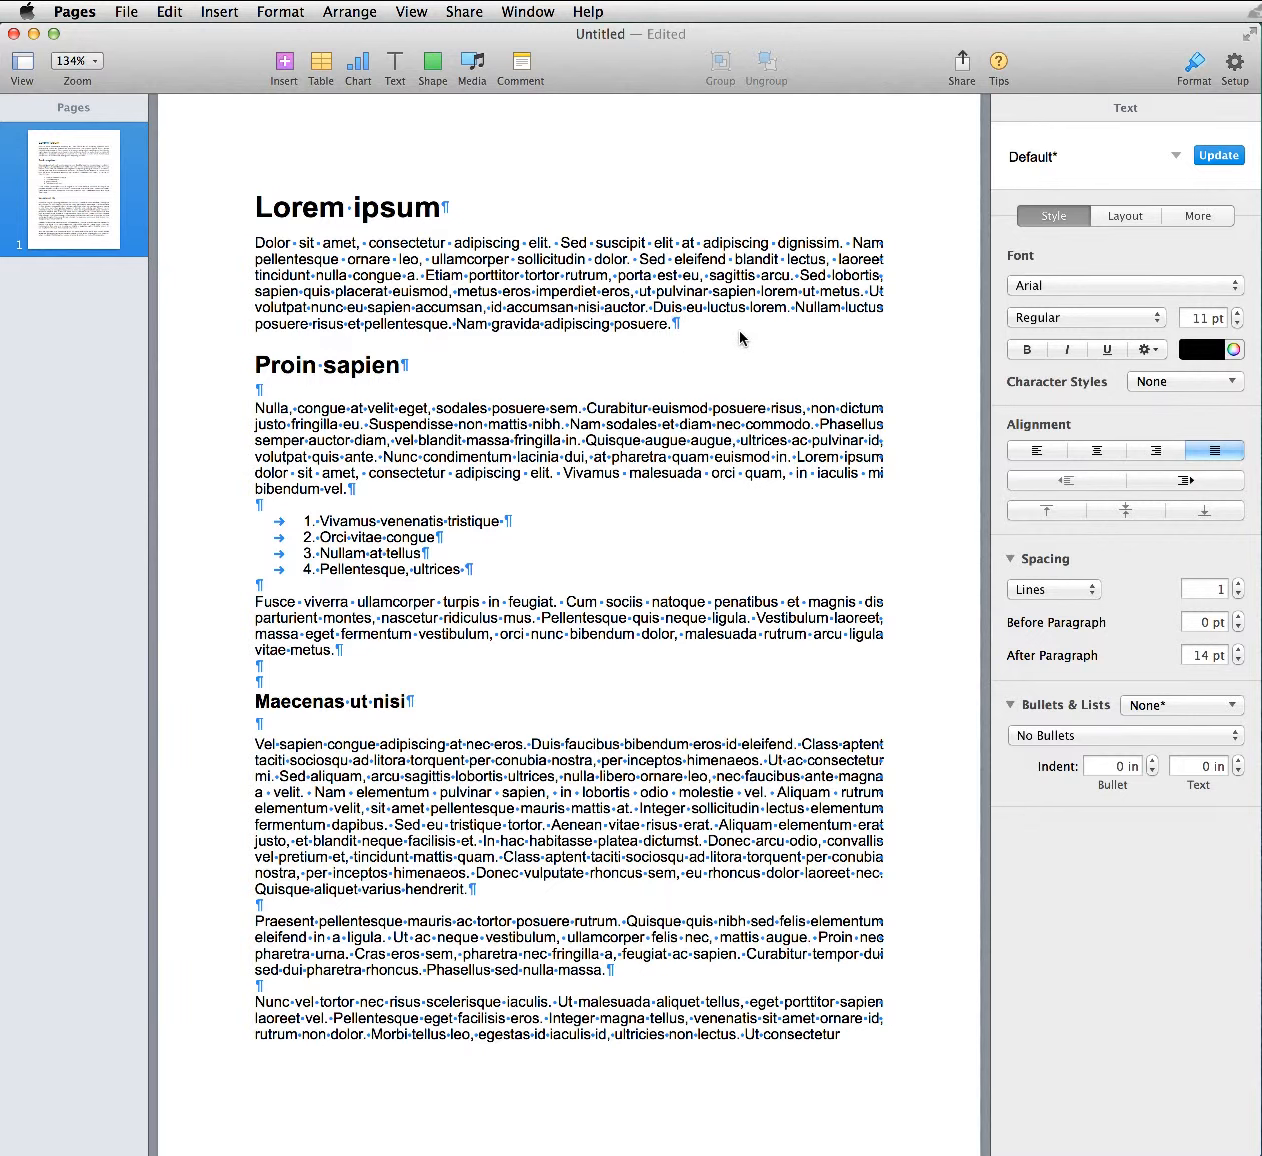
{"action": "left_click", "coordinate": [283, 276], "text": "shift"}
{"action": "left_click_drag", "start_coordinate": [283, 276], "coordinate": [214, 254]}
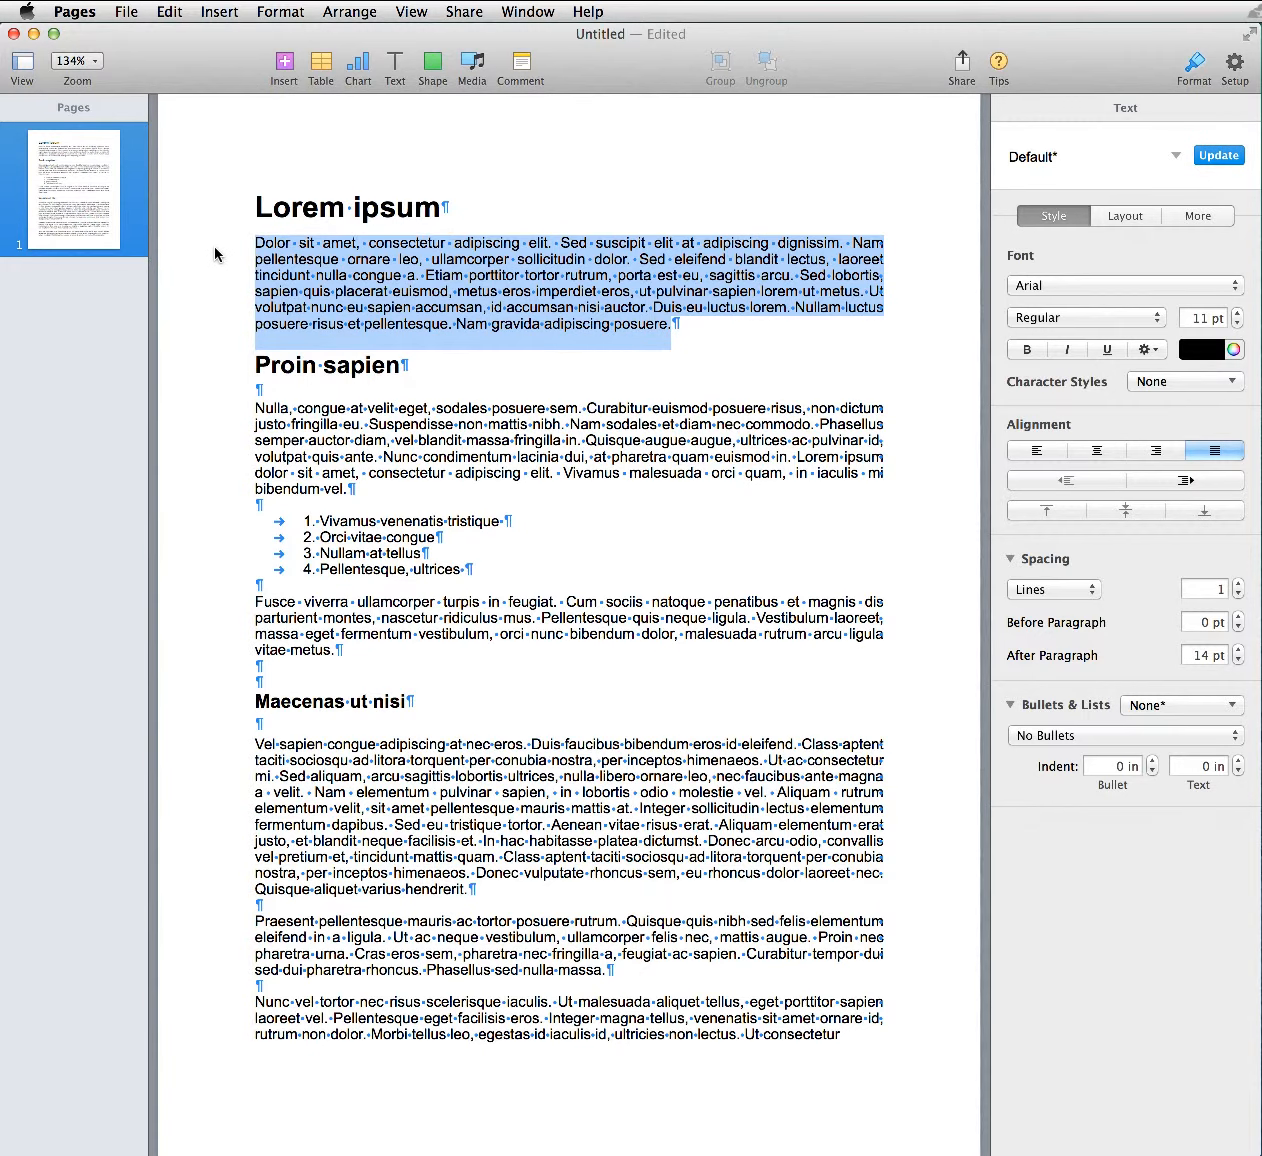
{"action": "left_click", "coordinate": [1207, 157]}
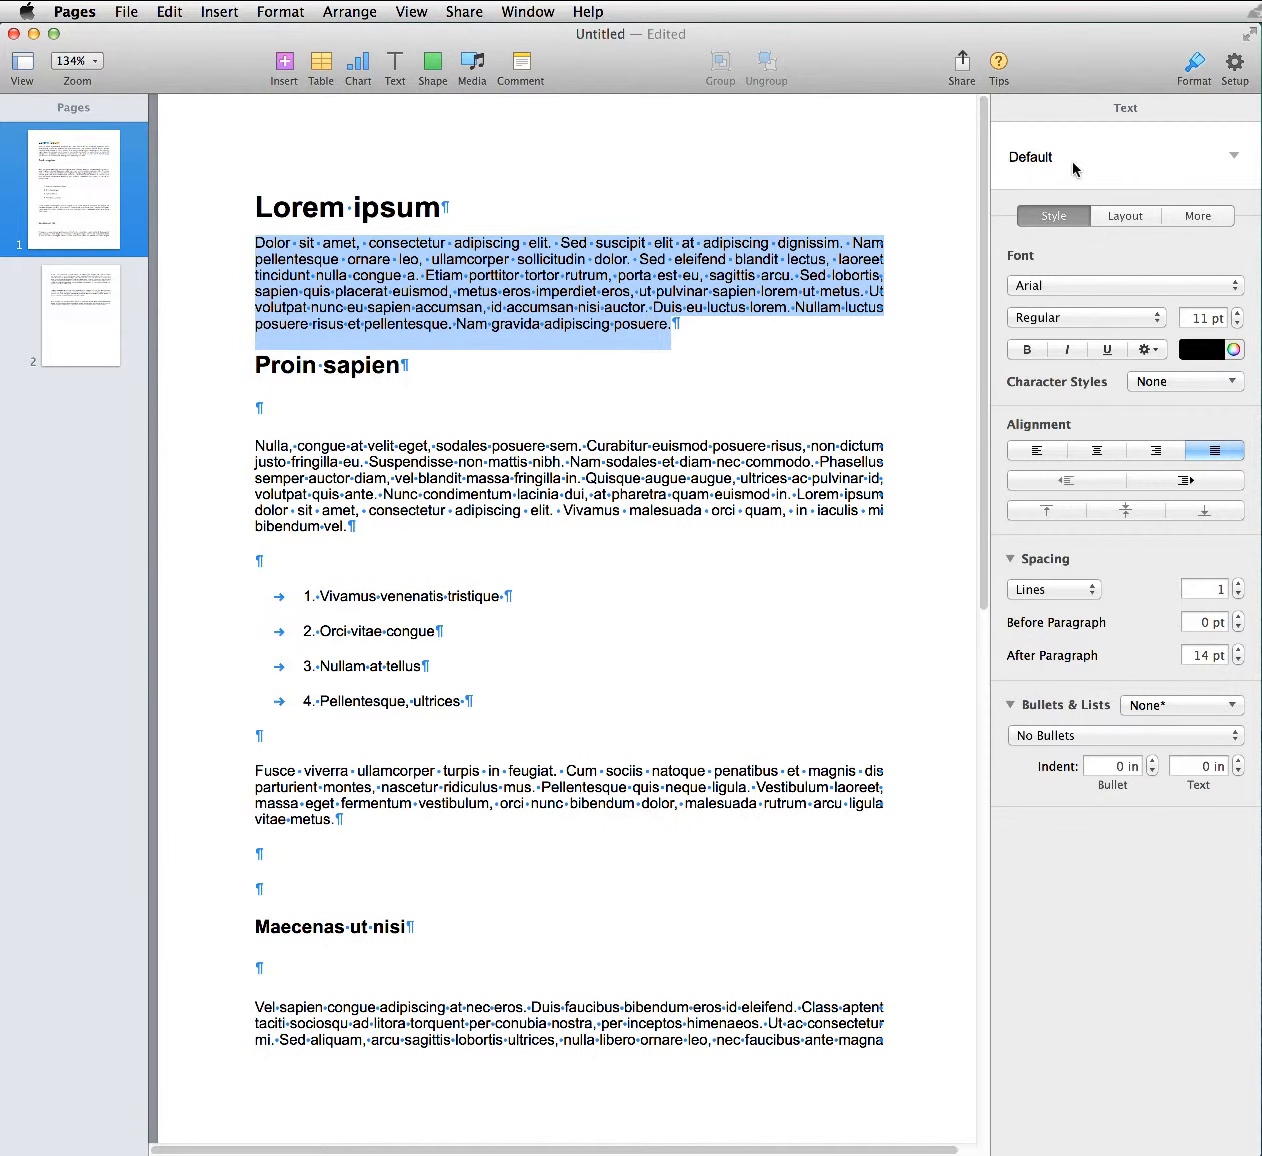
{"action": "left_click", "coordinate": [1234, 157]}
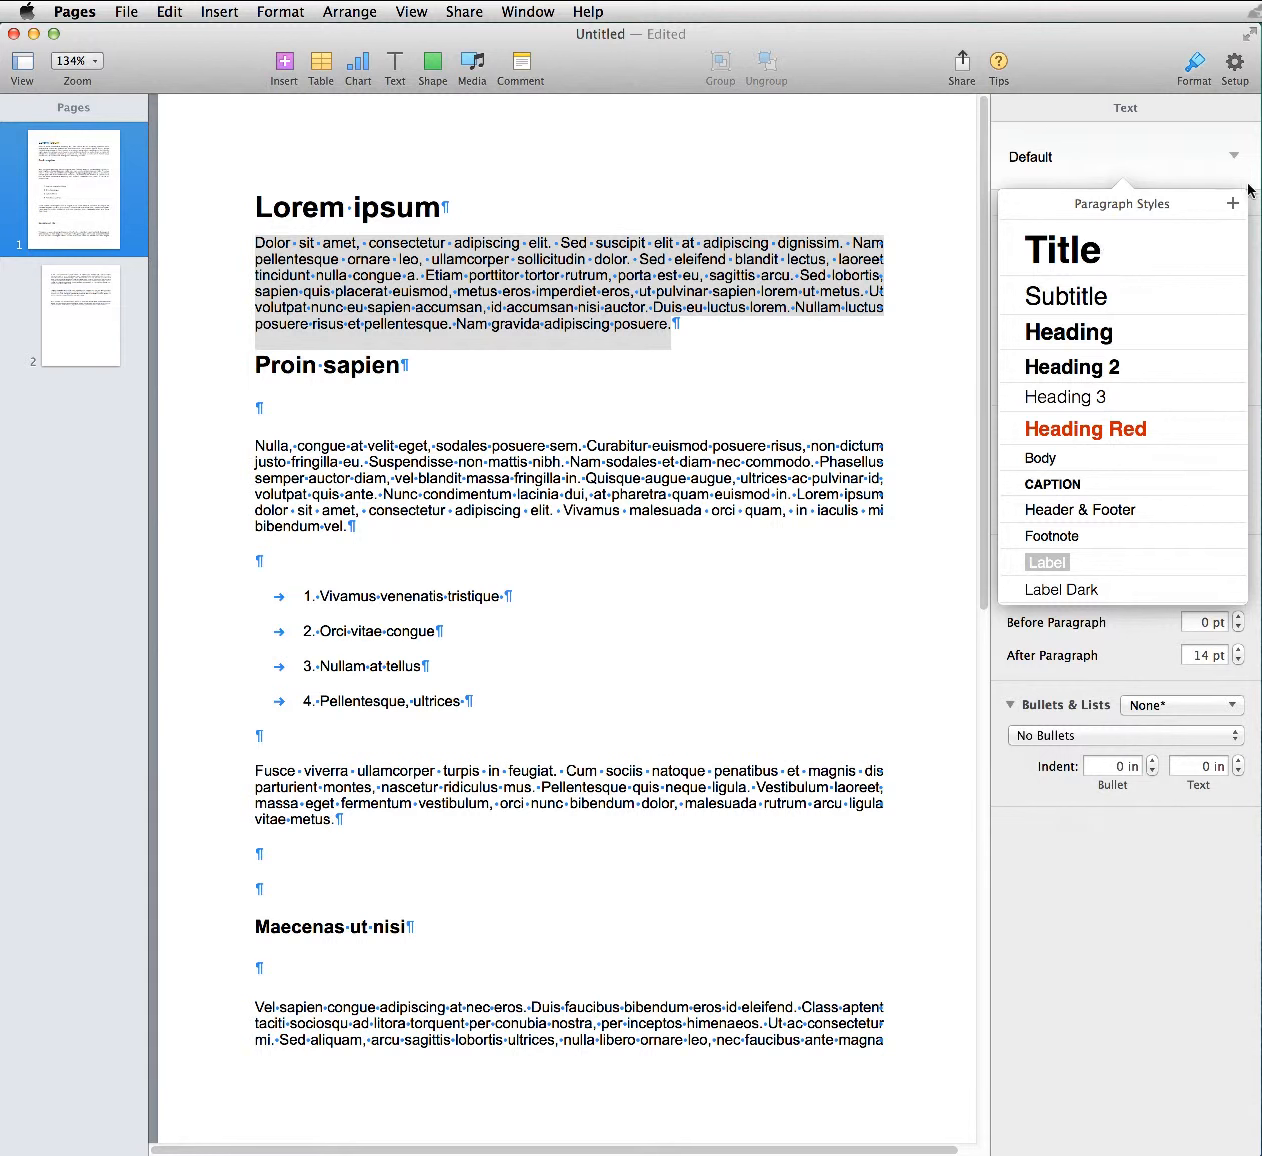
{"action": "left_click", "coordinate": [658, 418]}
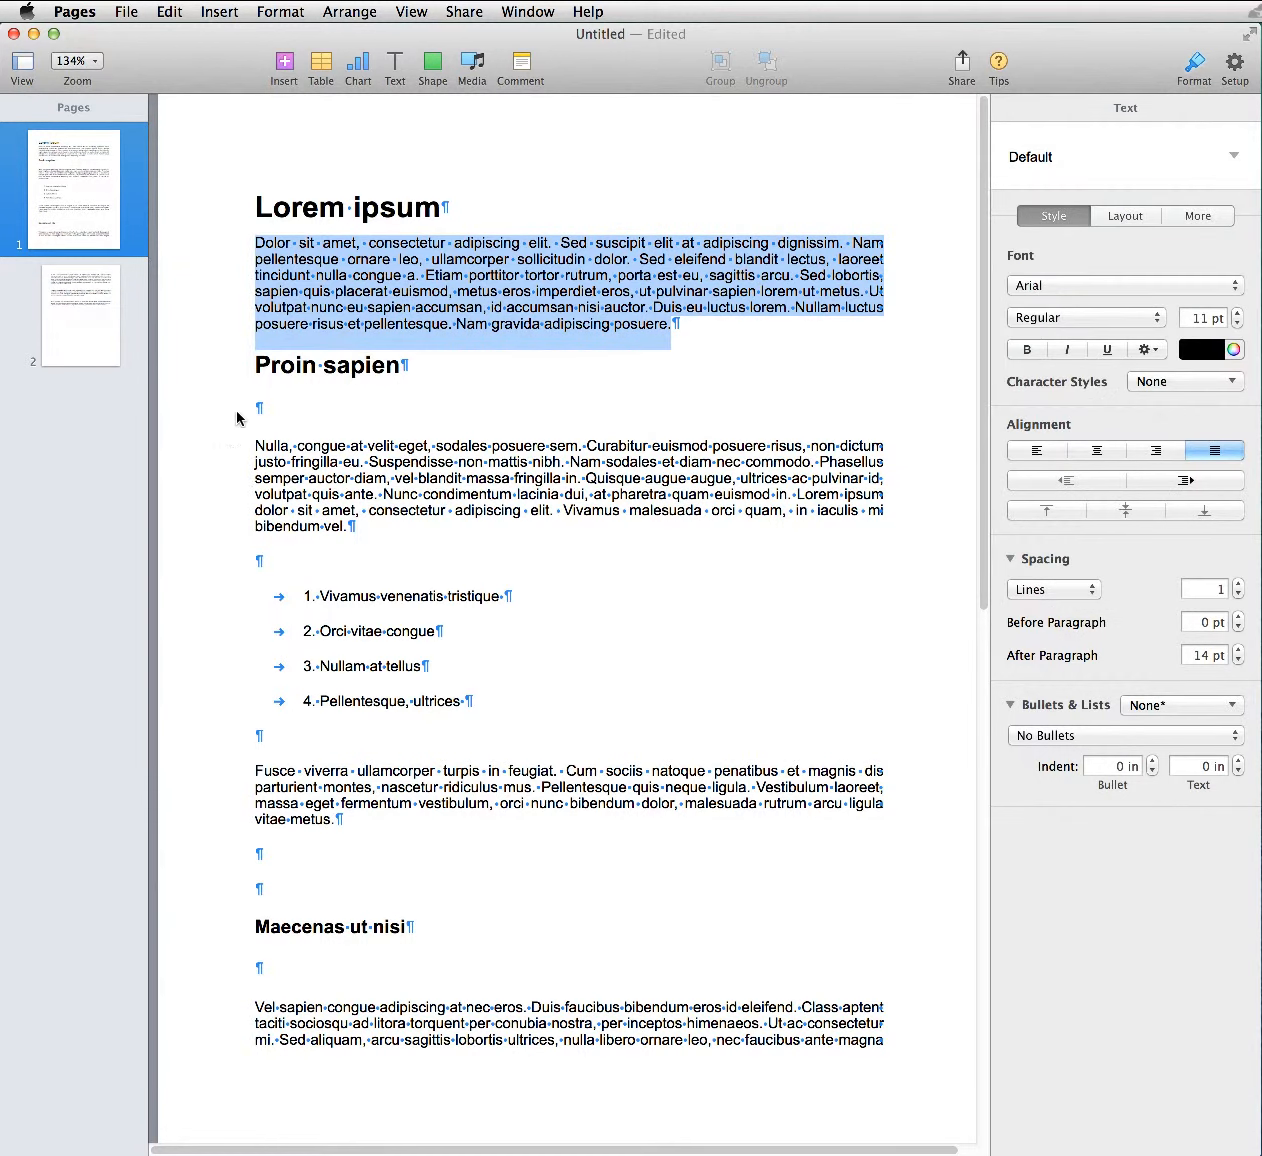
{"action": "left_click_drag", "start_coordinate": [250, 405], "coordinate": [388, 544]}
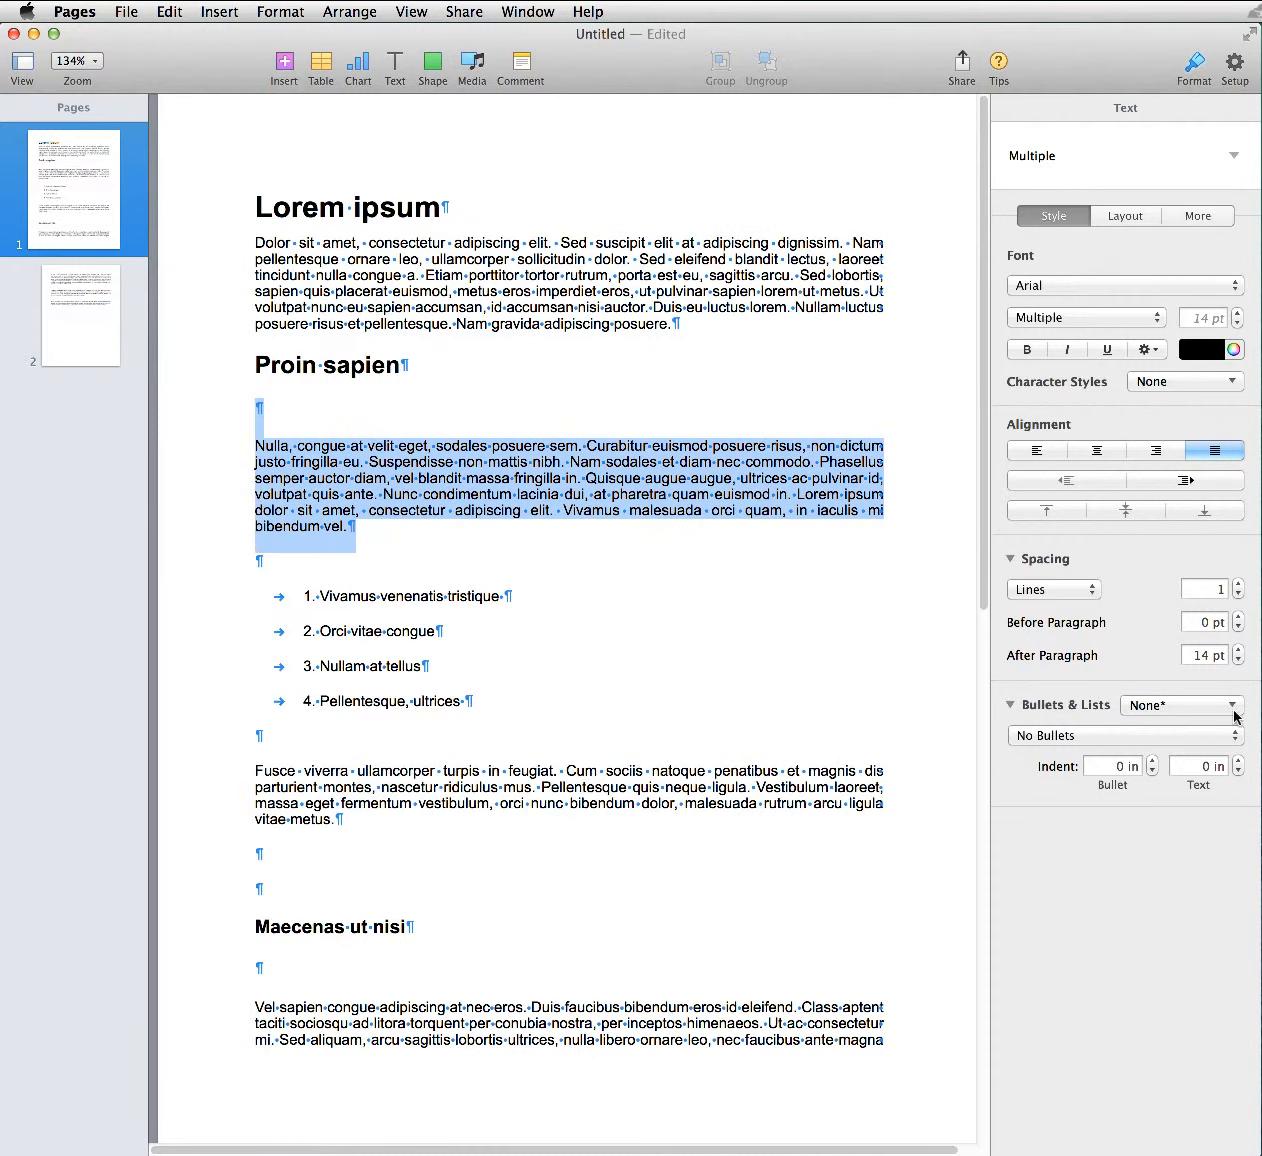
{"action": "left_click", "coordinate": [1233, 157]}
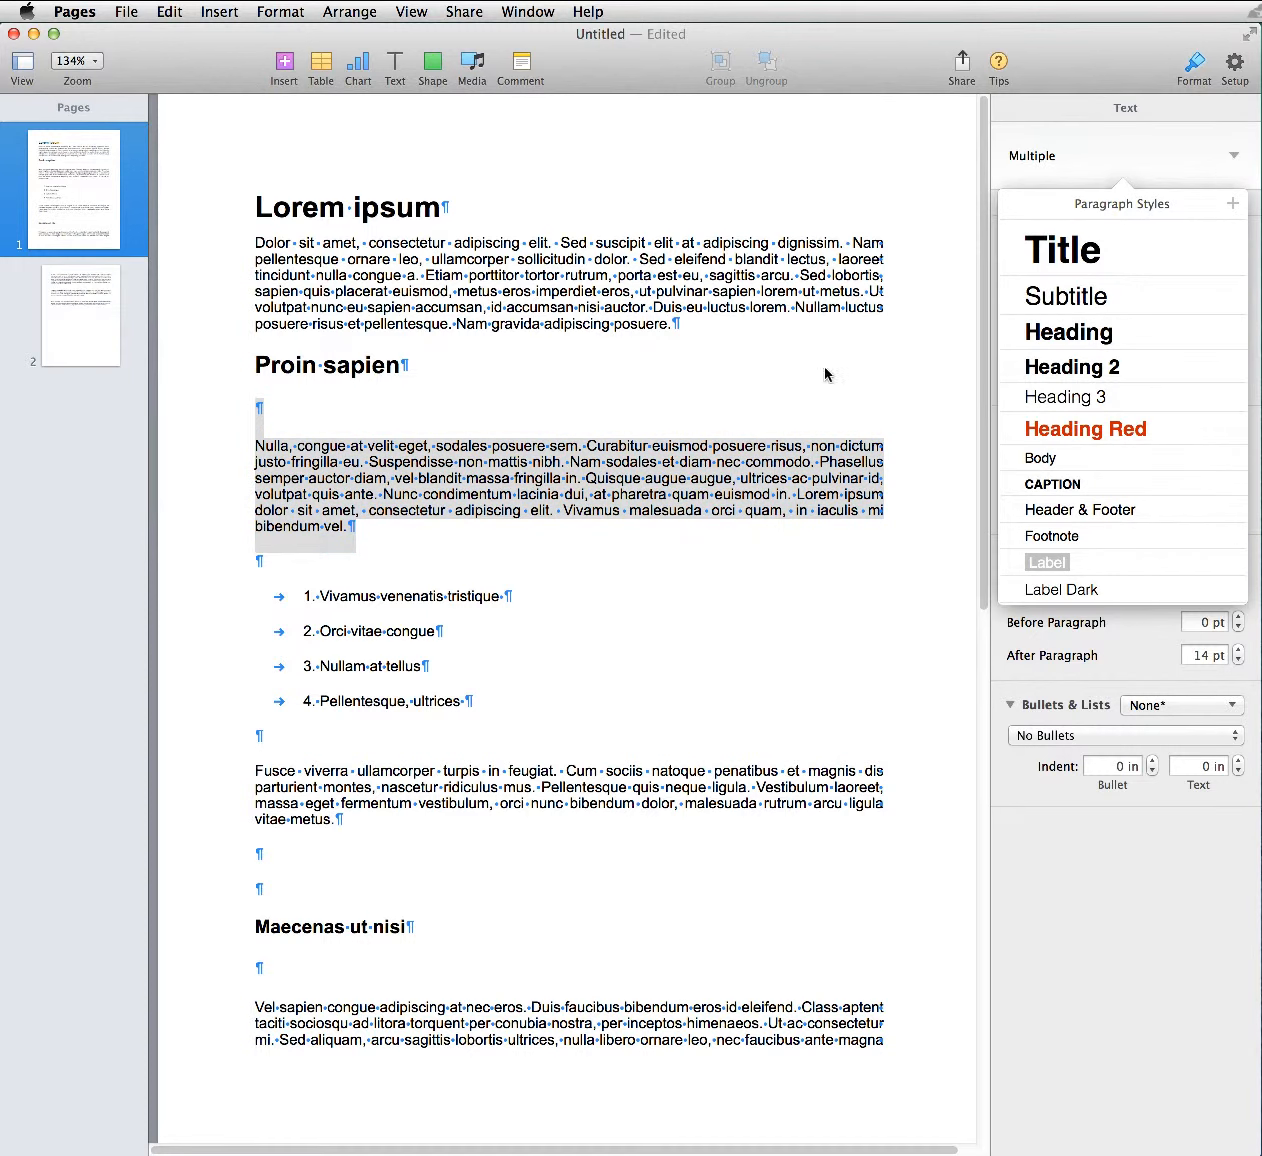
{"action": "left_click", "coordinate": [748, 281]}
Step: Create a new paragraph style named Paragraph from the body paragraph under Lorem ipsum
{"action": "left_click_drag", "start_coordinate": [705, 325], "coordinate": [247, 253]}
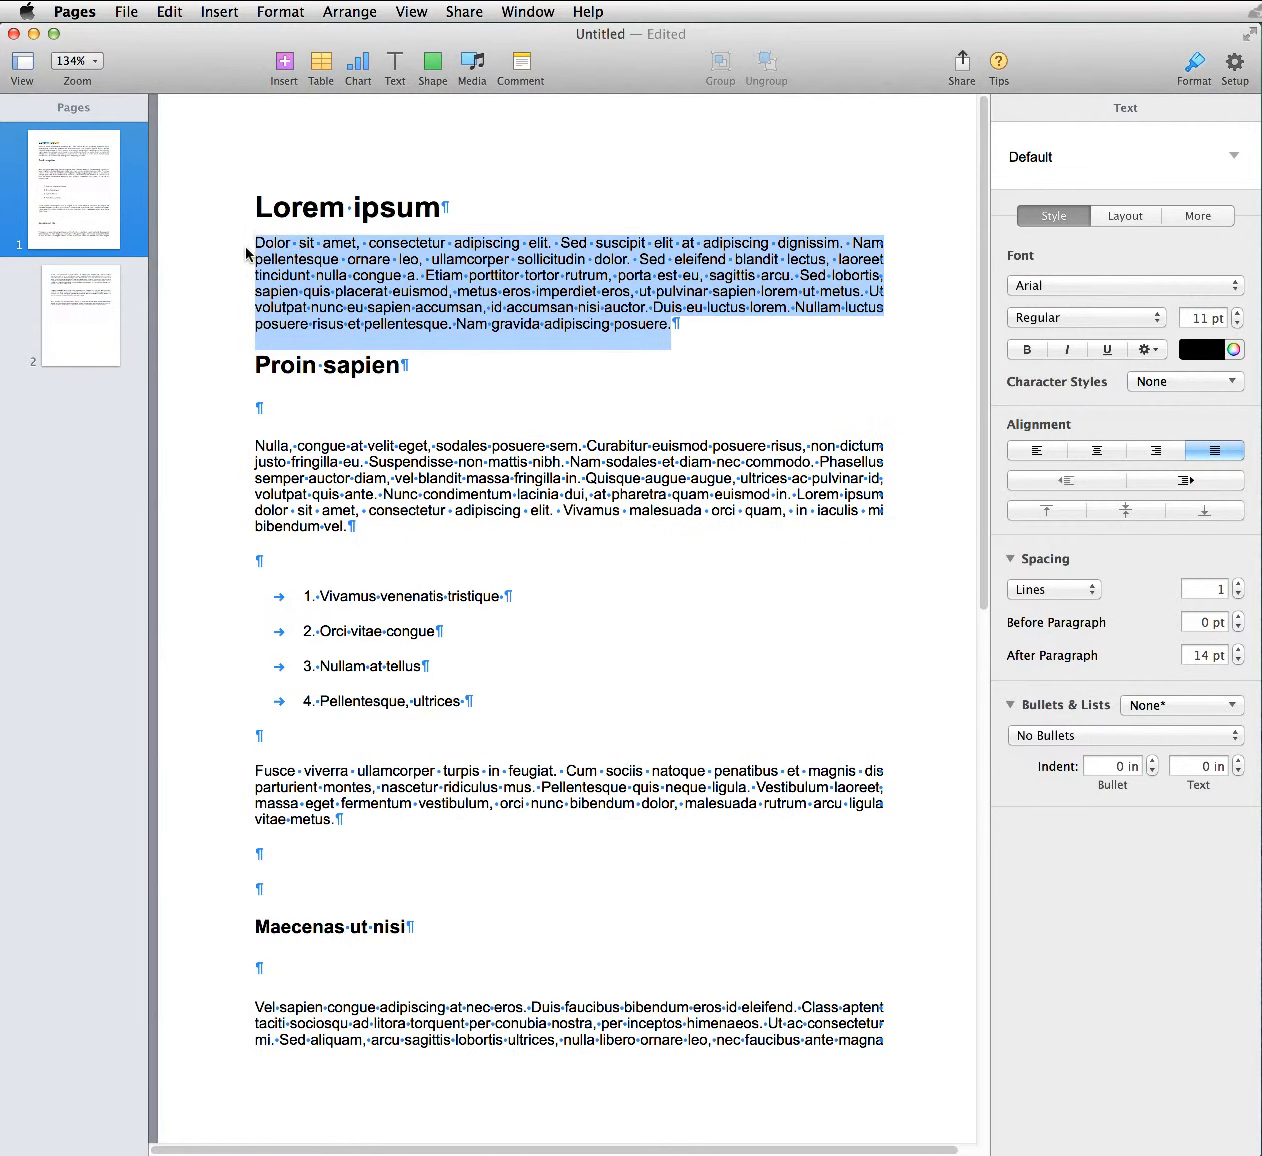
{"action": "left_click", "coordinate": [1230, 157]}
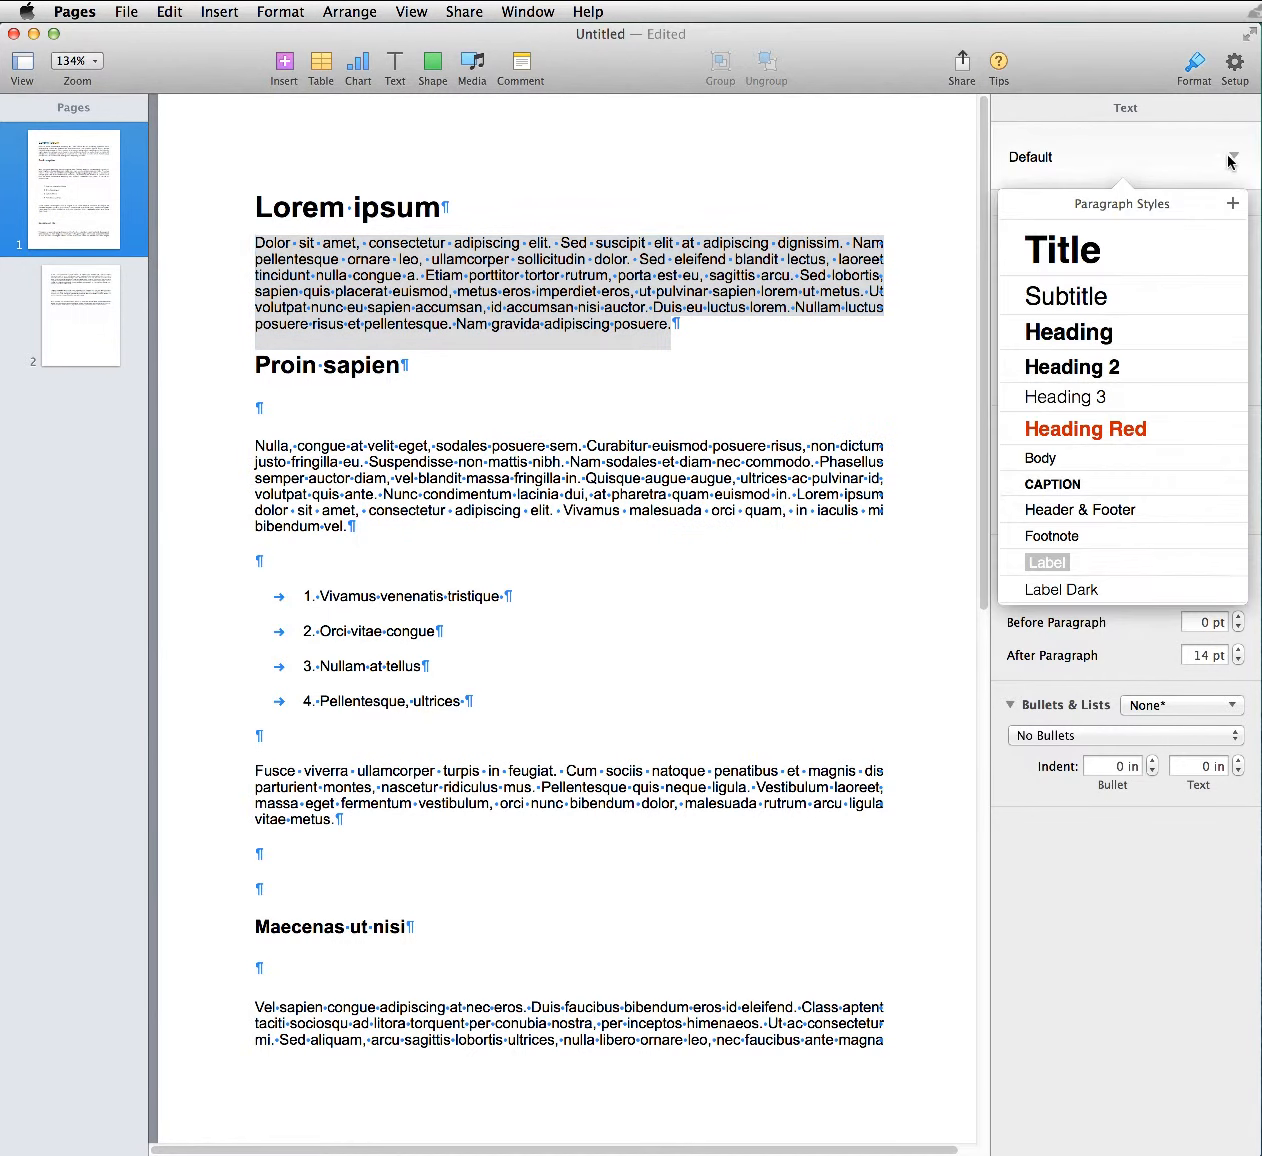
{"action": "left_click", "coordinate": [1232, 203]}
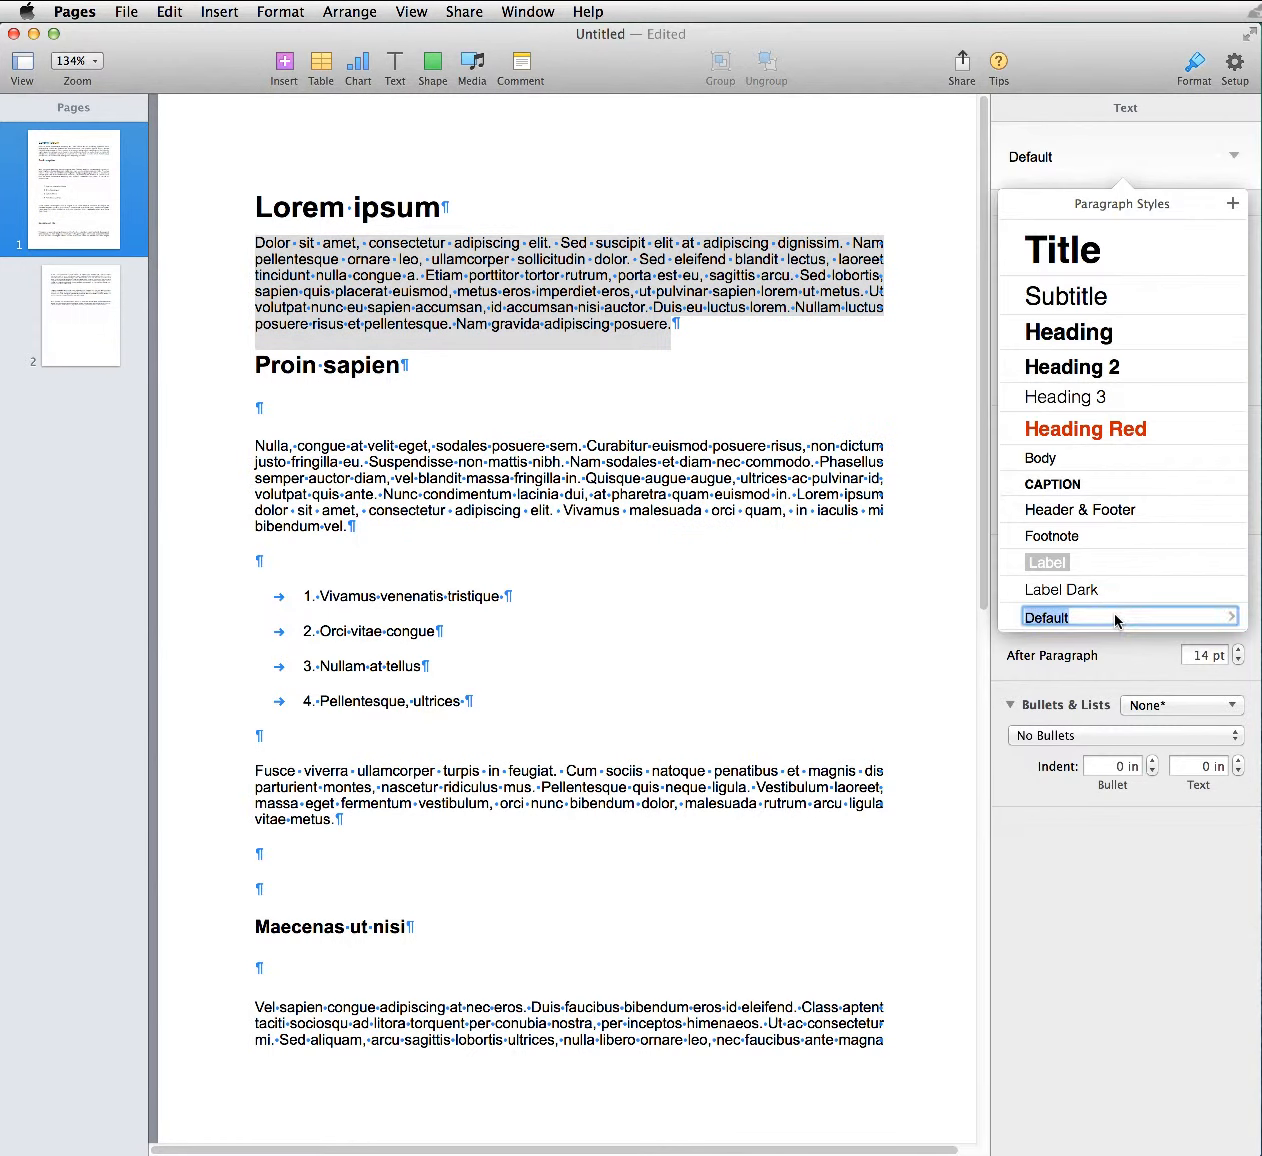
{"action": "type", "text": "Paragraph"}
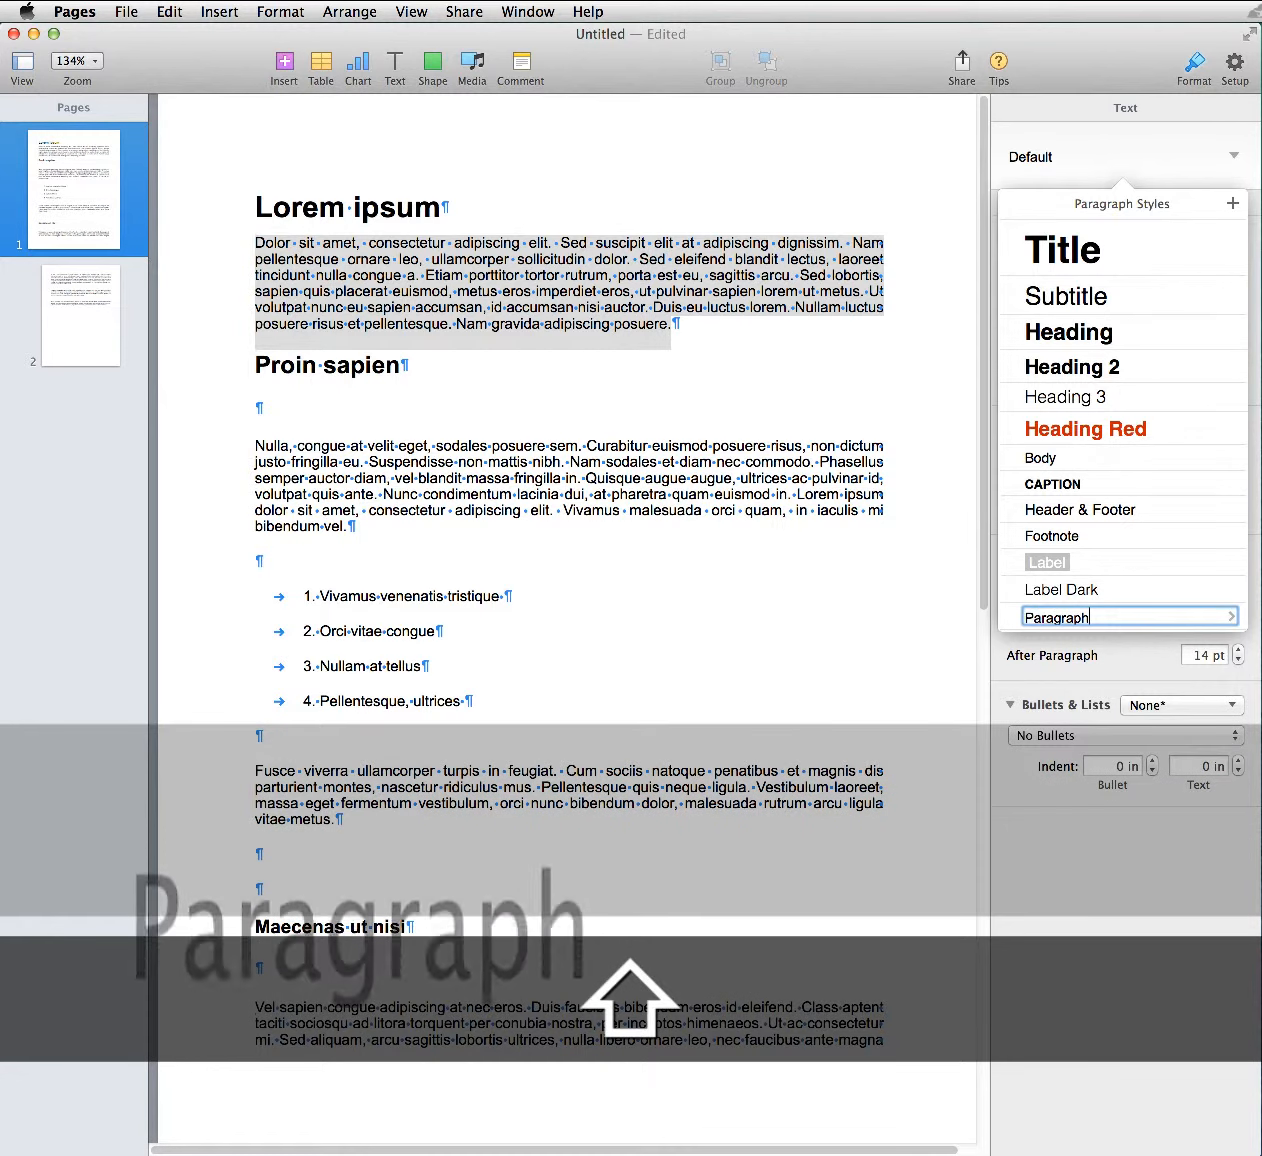
{"action": "key", "text": "Return"}
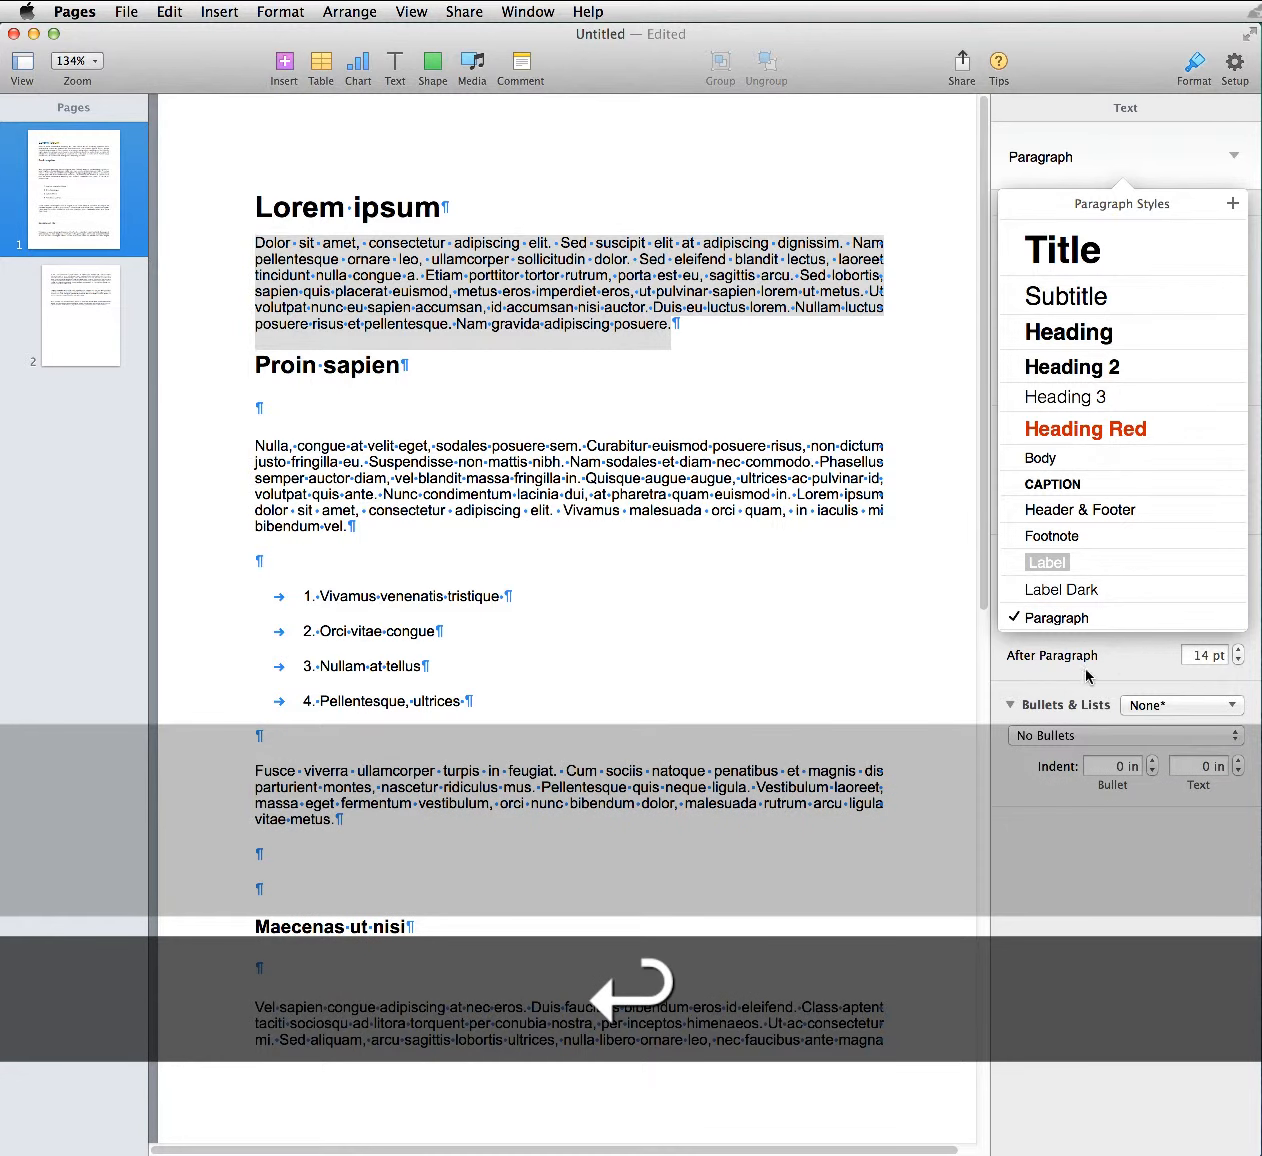
Step: Update the Paragraph style from the body paragraph under the Proin sapien heading
{"action": "left_click", "coordinate": [589, 566]}
{"action": "left_click_drag", "start_coordinate": [376, 528], "coordinate": [211, 445]}
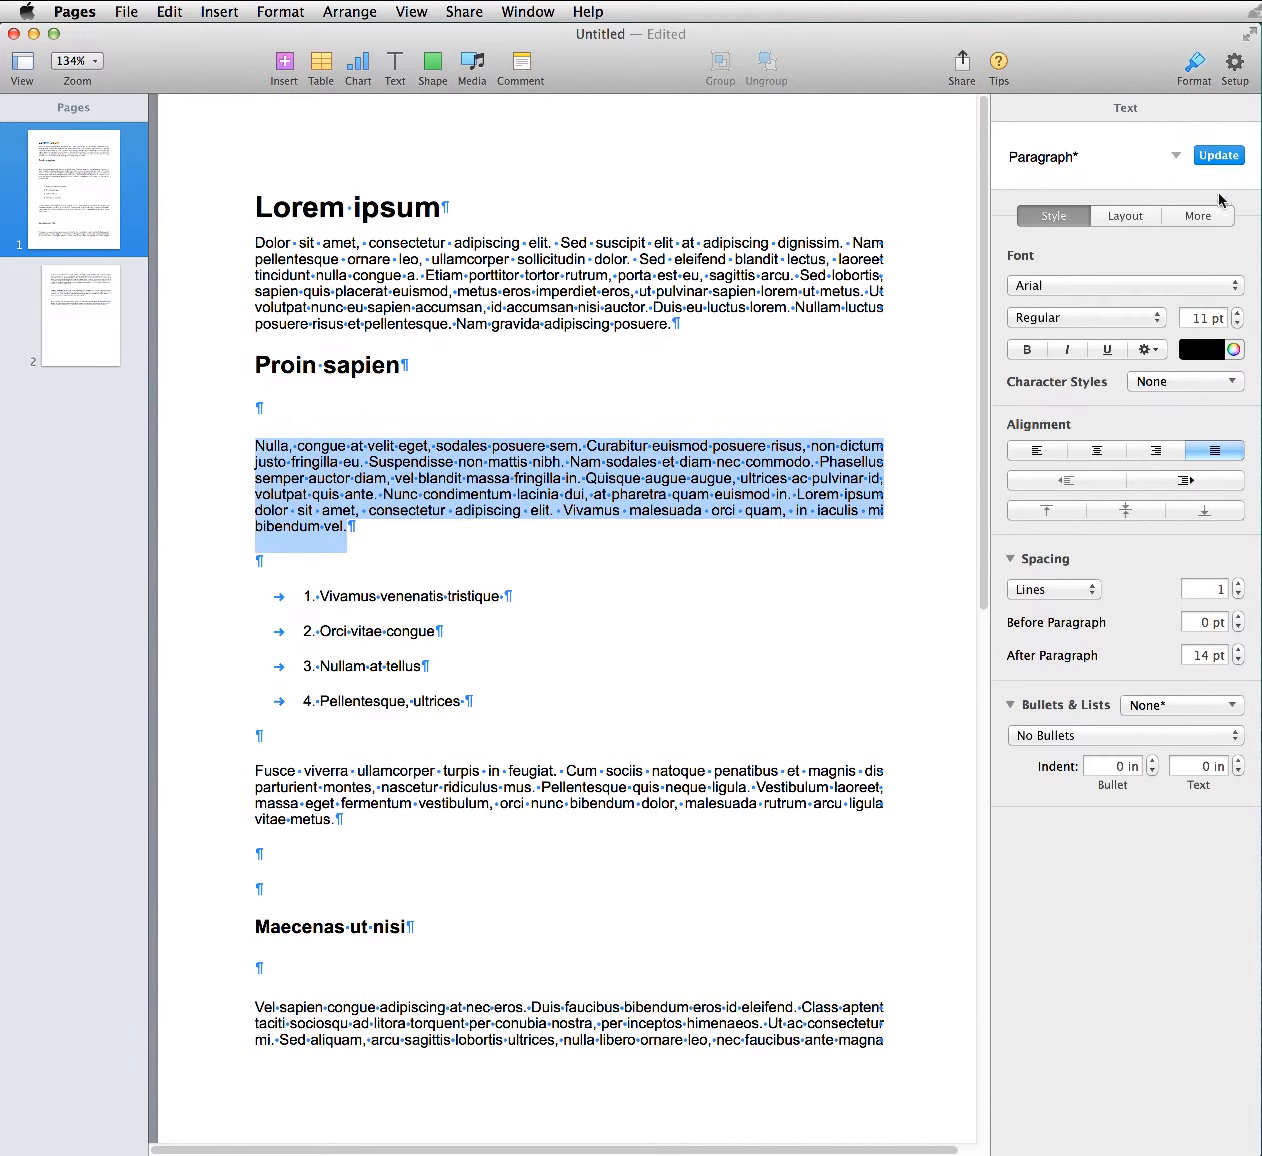
{"action": "left_click", "coordinate": [1213, 157]}
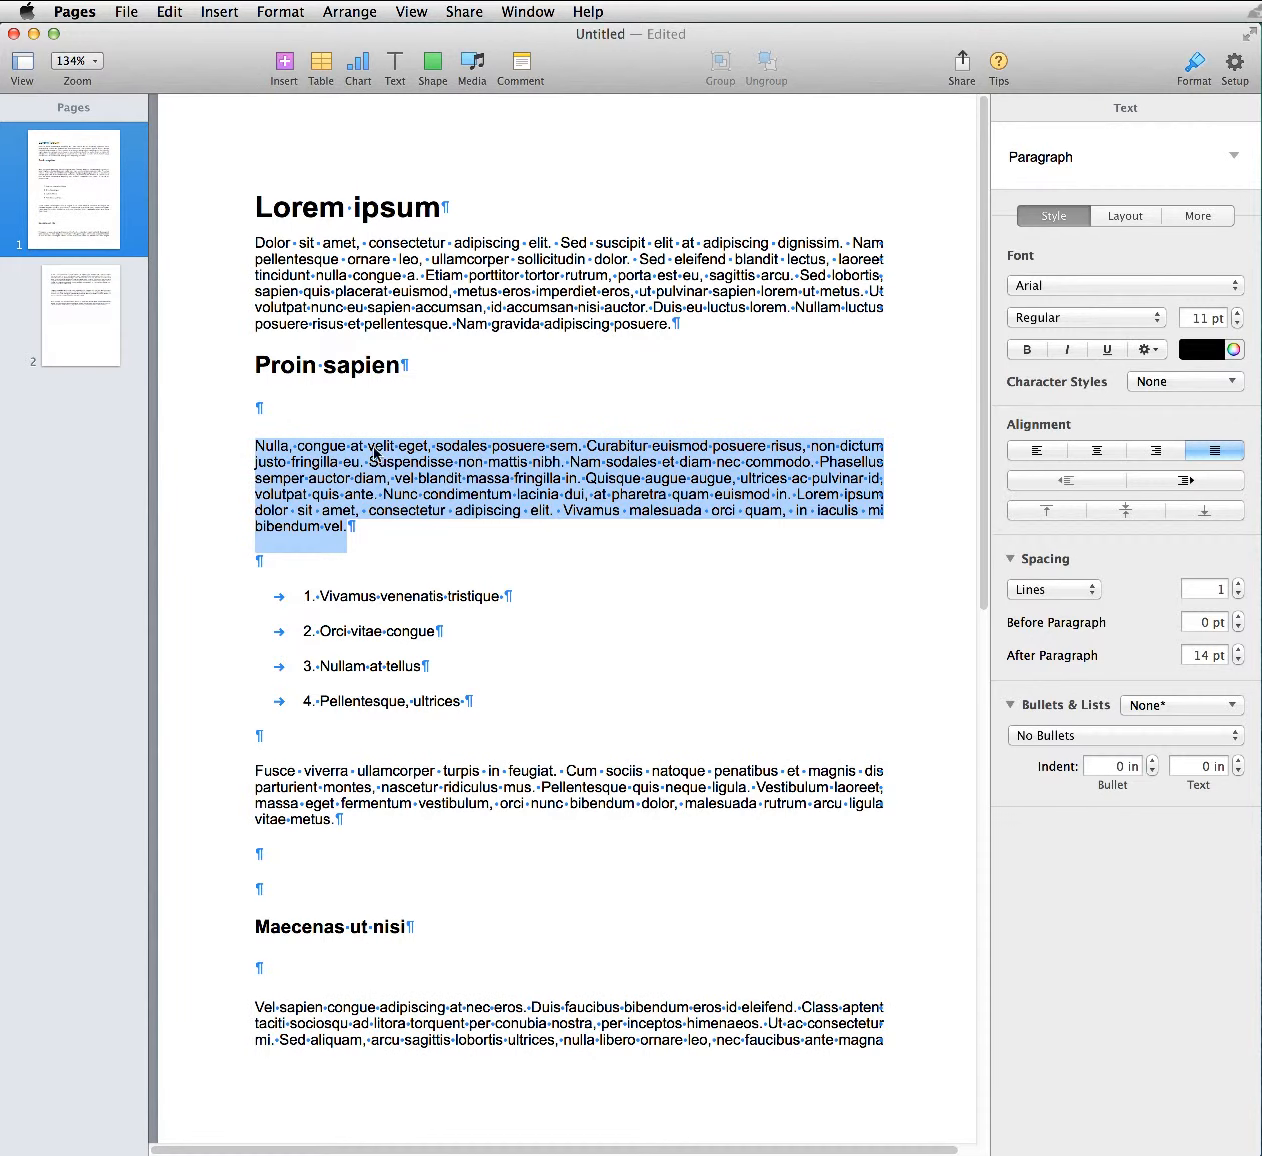
Step: Delete the empty paragraphs above and below the body paragraph under the Proin sapien heading
{"action": "left_click", "coordinate": [303, 417]}
{"action": "key", "text": "BackSpace"}
{"action": "left_click", "coordinate": [303, 520]}
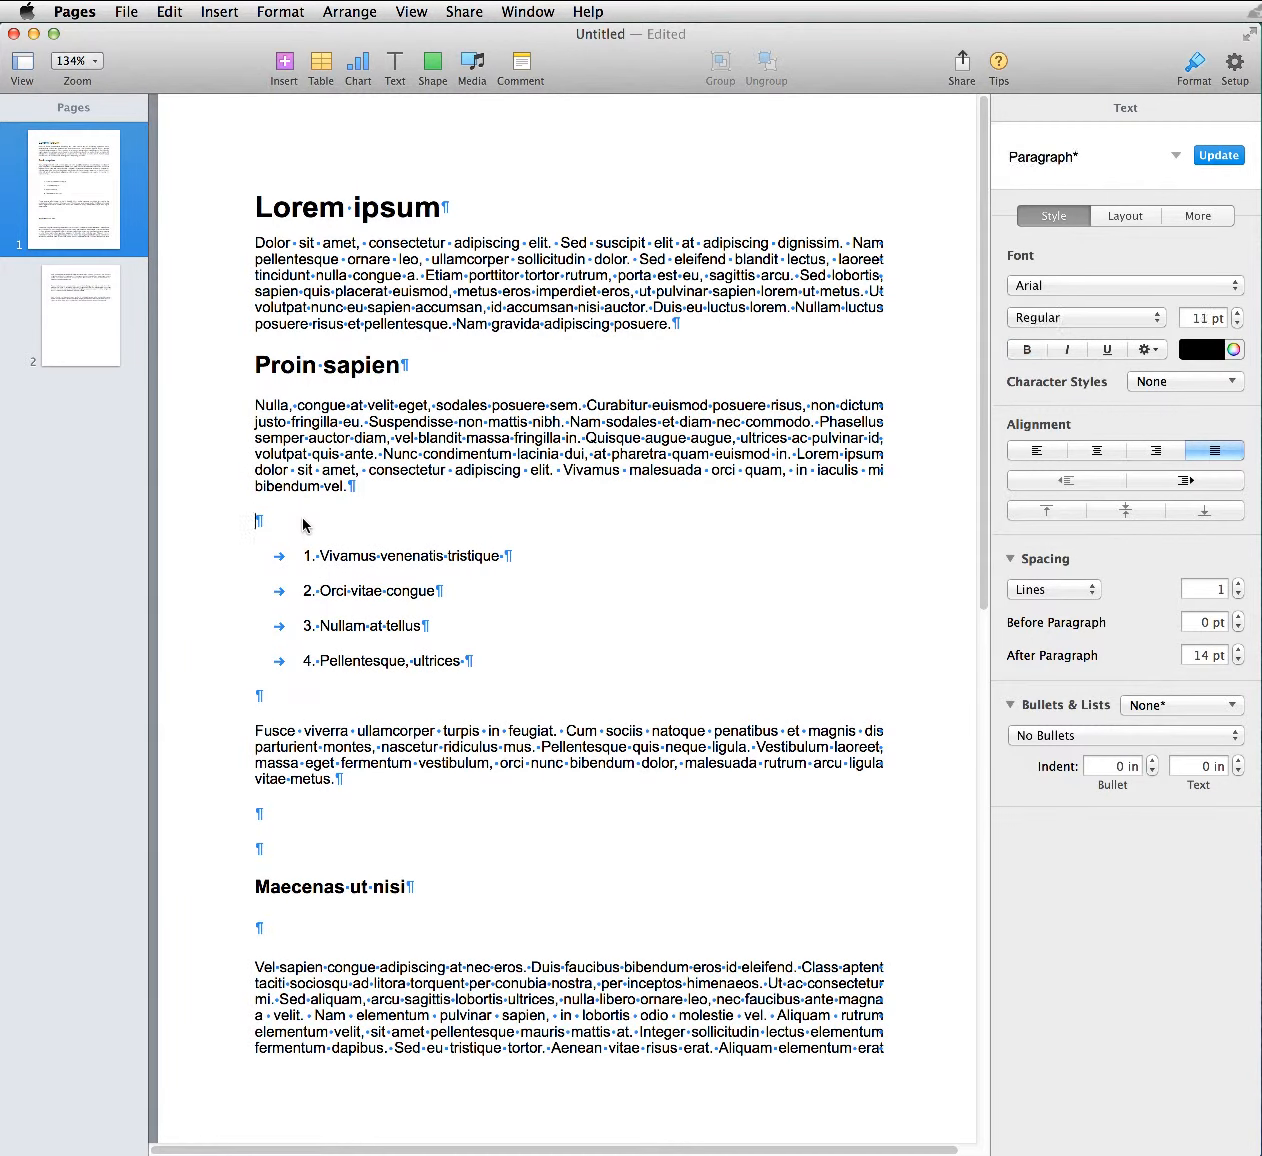
{"action": "key", "text": "BackSpace"}
Step: Delete the two empty paragraphs directly above the Maecenas ut nisi heading
{"action": "left_click", "coordinate": [356, 806]}
{"action": "key", "text": "BackSpace"}
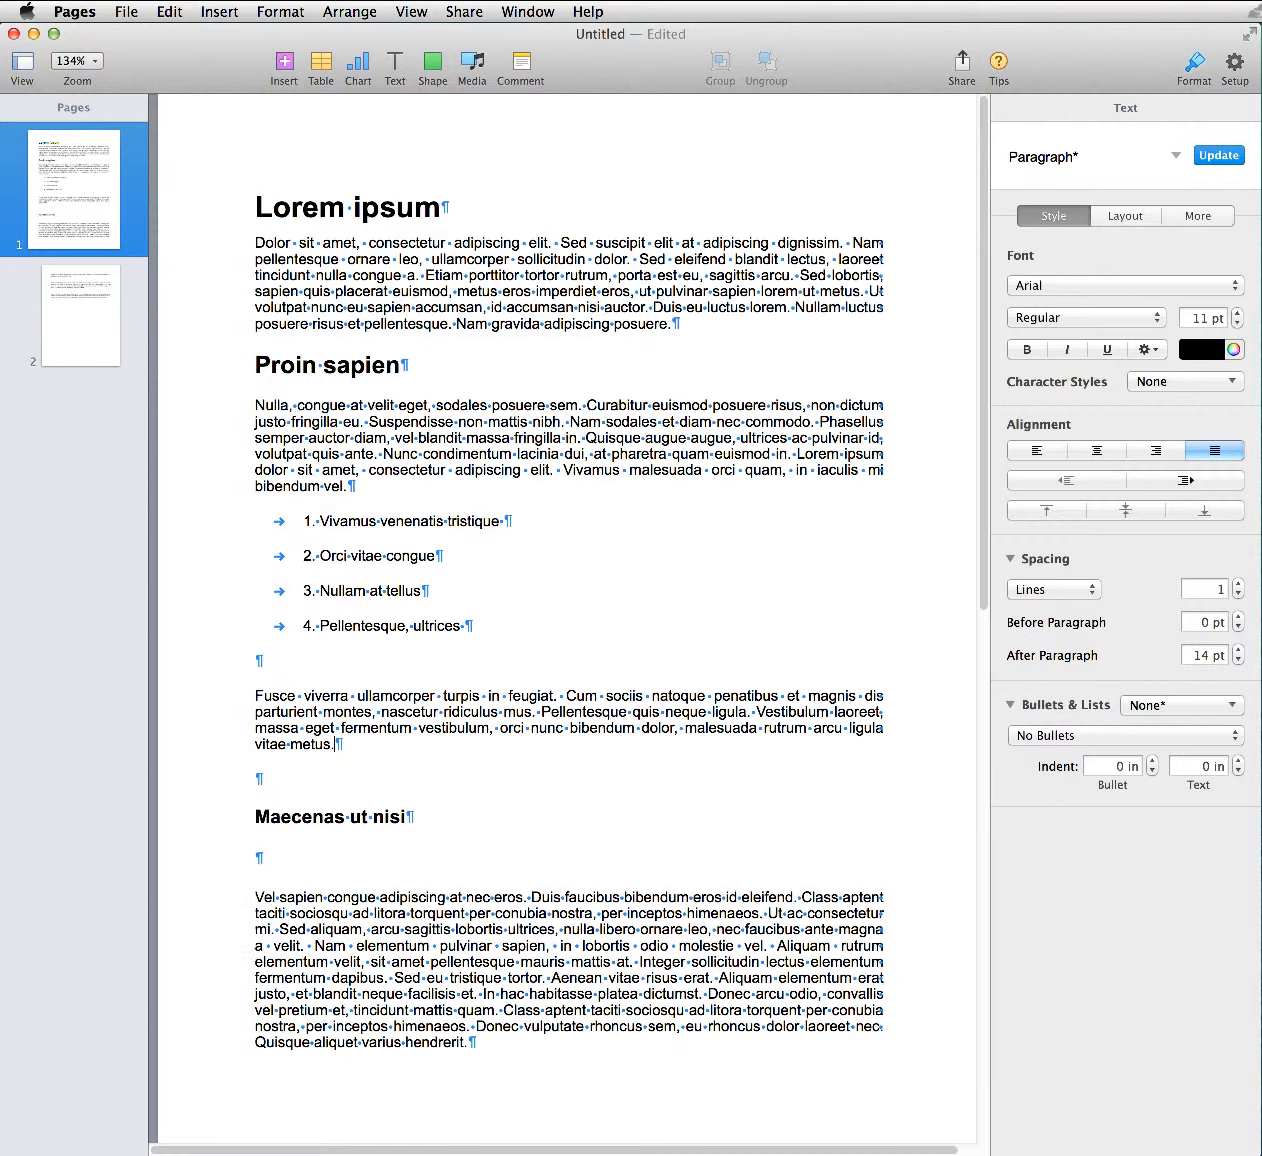
{"action": "key", "text": "BackSpace"}
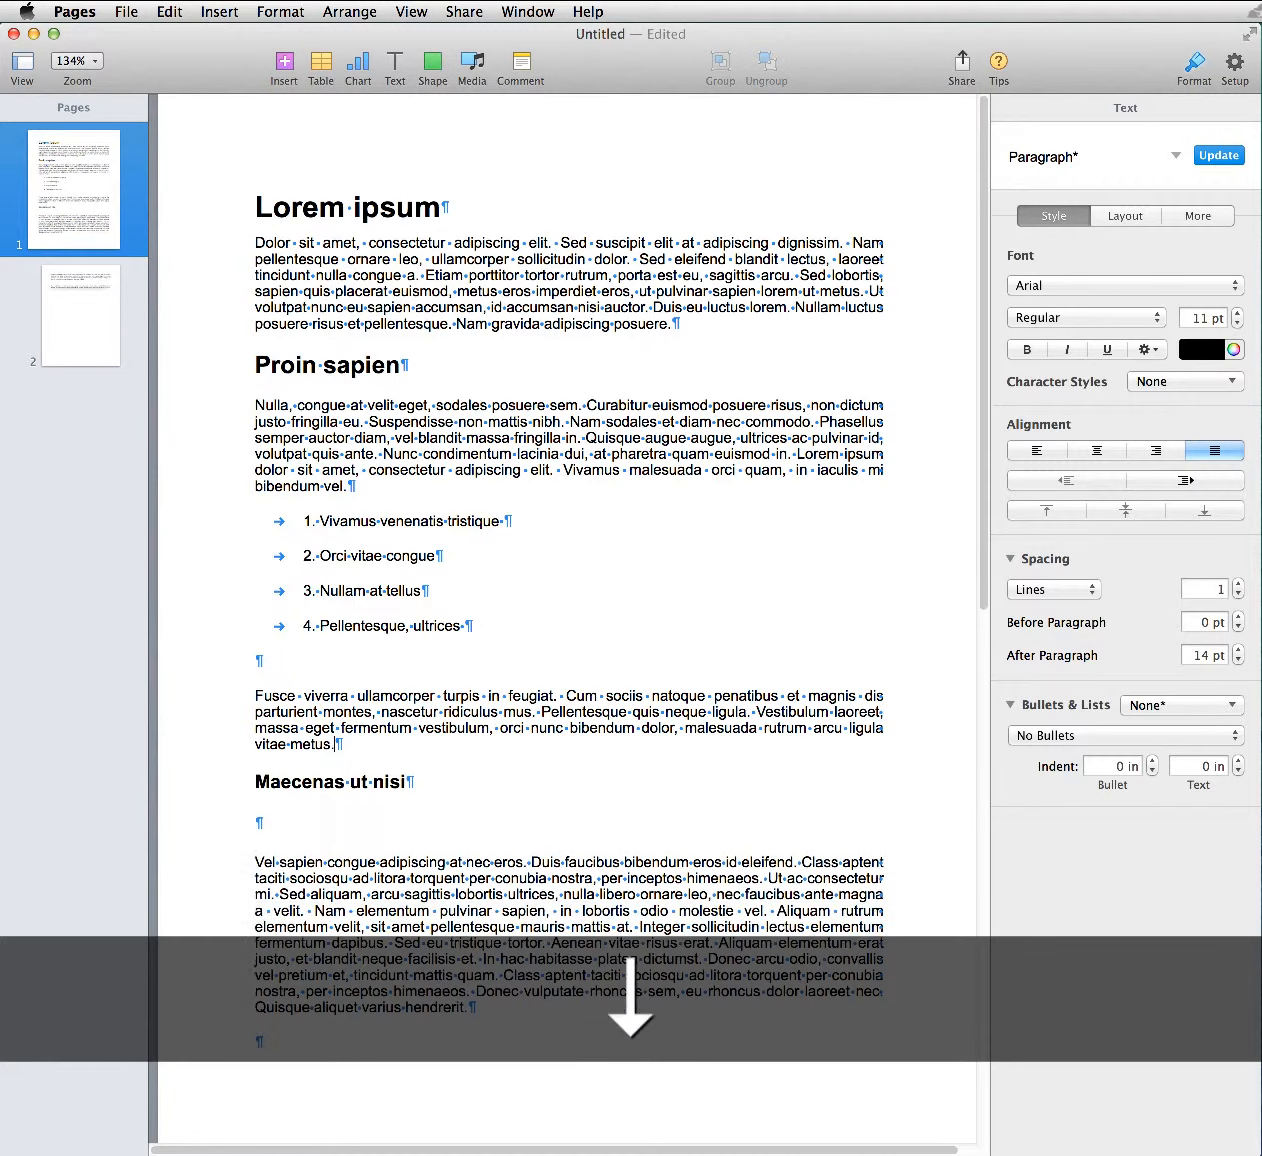
Step: Delete the empty paragraph below the Maecenas ut nisi heading and the one after its first body paragraph
{"action": "left_click", "coordinate": [293, 842]}
{"action": "key", "text": "BackSpace"}
{"action": "left_click", "coordinate": [328, 1000]}
{"action": "key", "text": "BackSpace"}
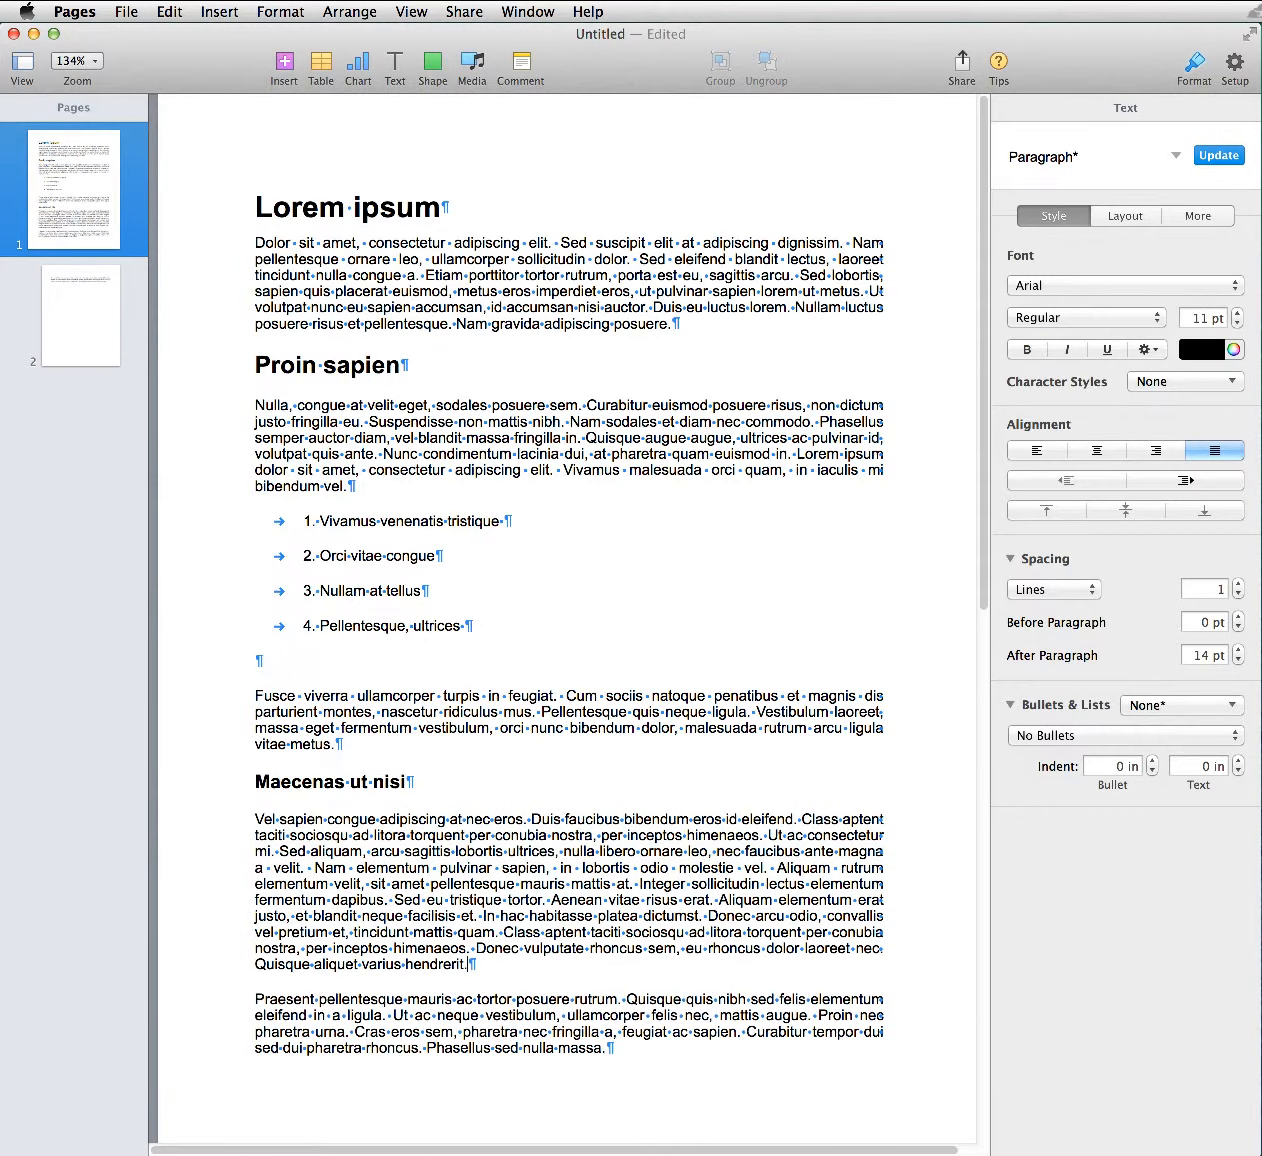
{"action": "scroll", "coordinate": [500, 897], "scroll_direction": "down", "scroll_amount": 2}
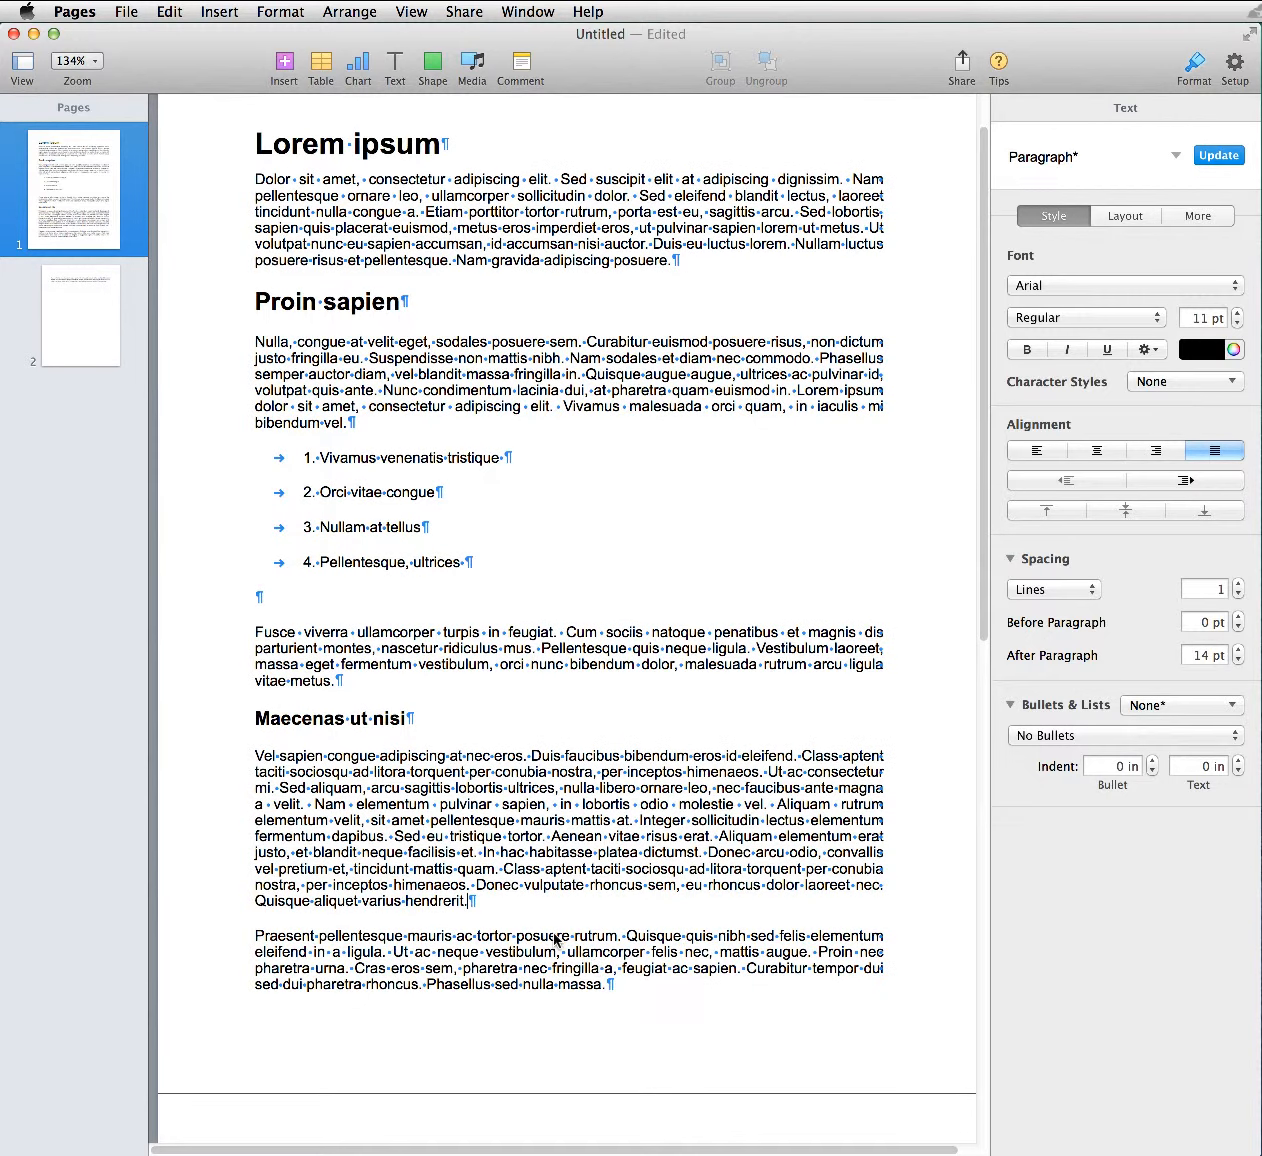
{"action": "triple_click", "coordinate": [446, 672]}
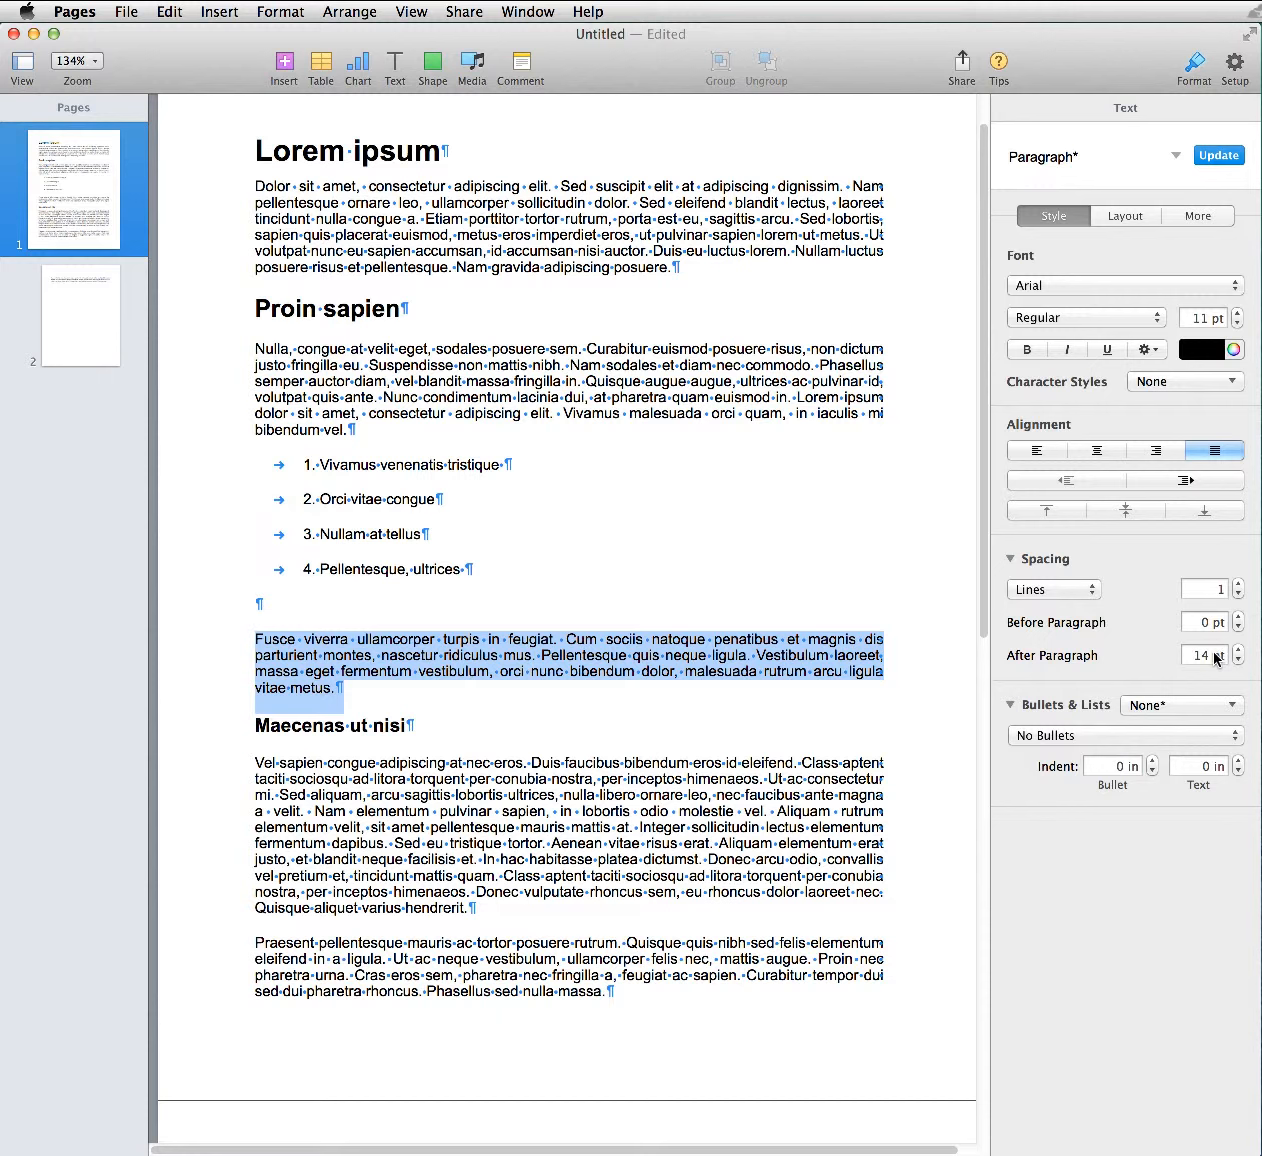
{"action": "scroll", "coordinate": [431, 656], "scroll_direction": "up", "scroll_amount": 2}
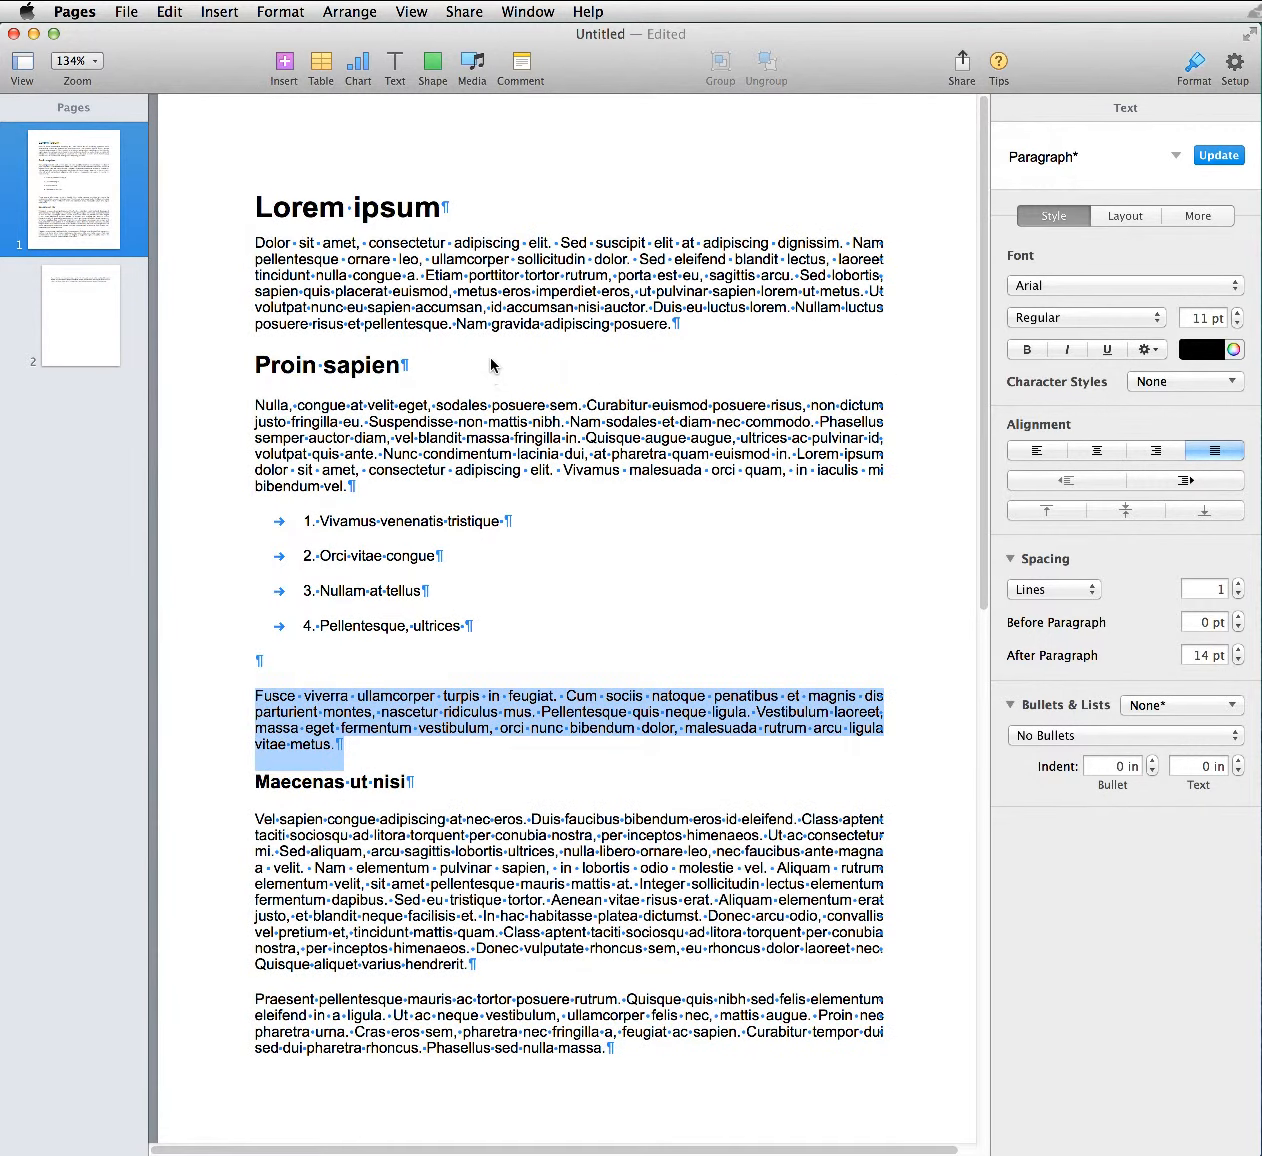
{"action": "left_click", "coordinate": [488, 359]}
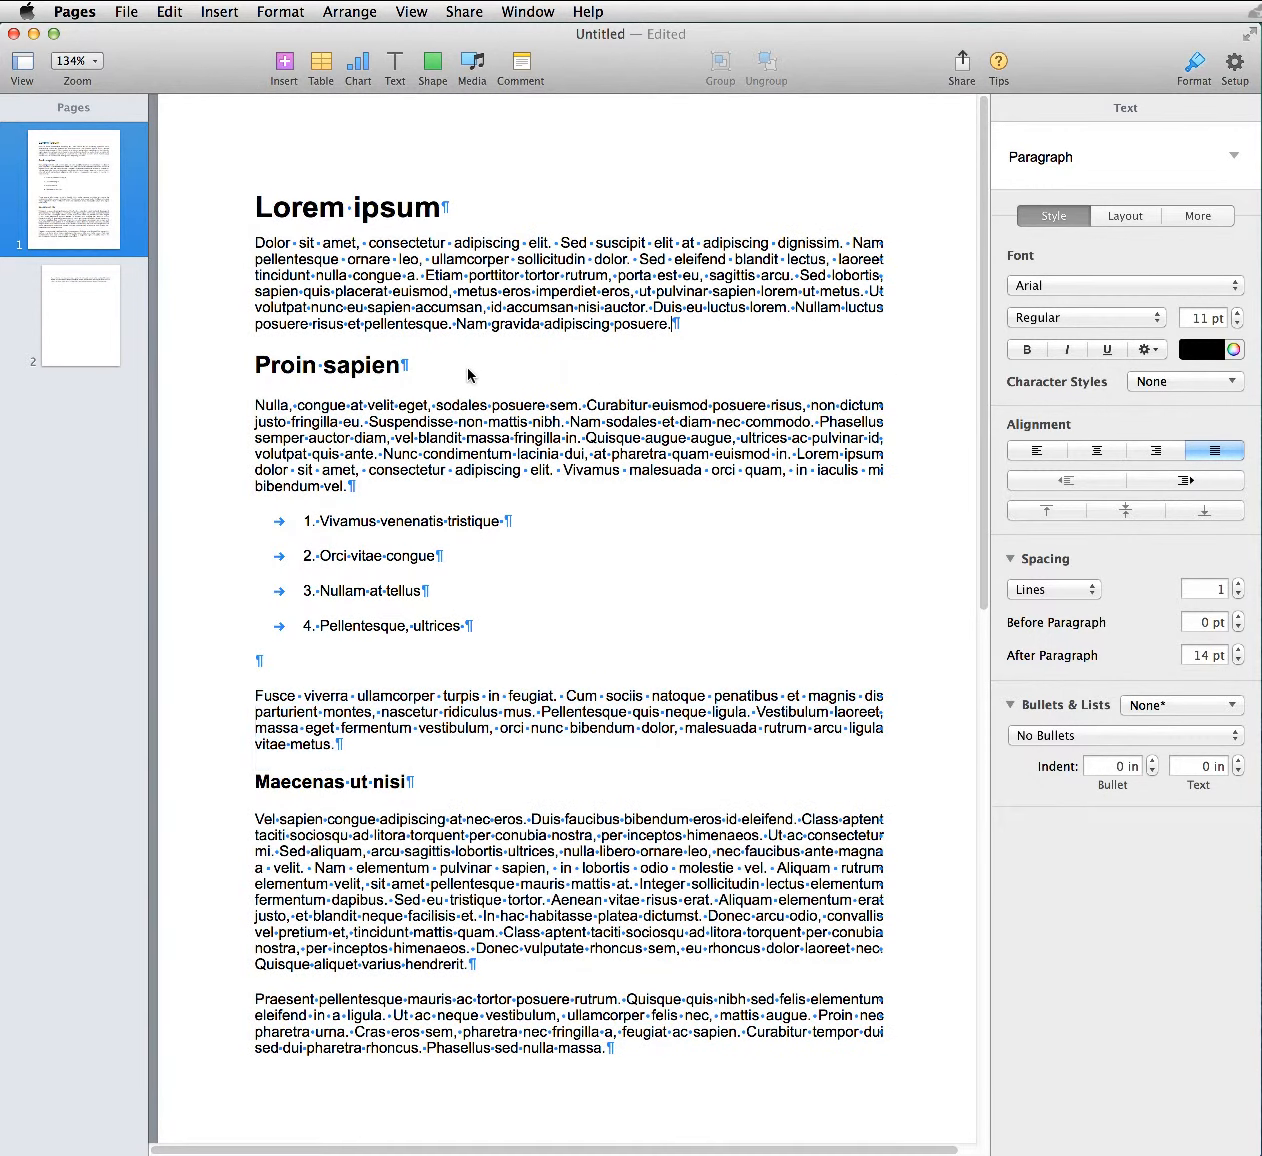
Step: Apply the Heading paragraph style to the Lorem ipsum title line
{"action": "left_click", "coordinate": [455, 216]}
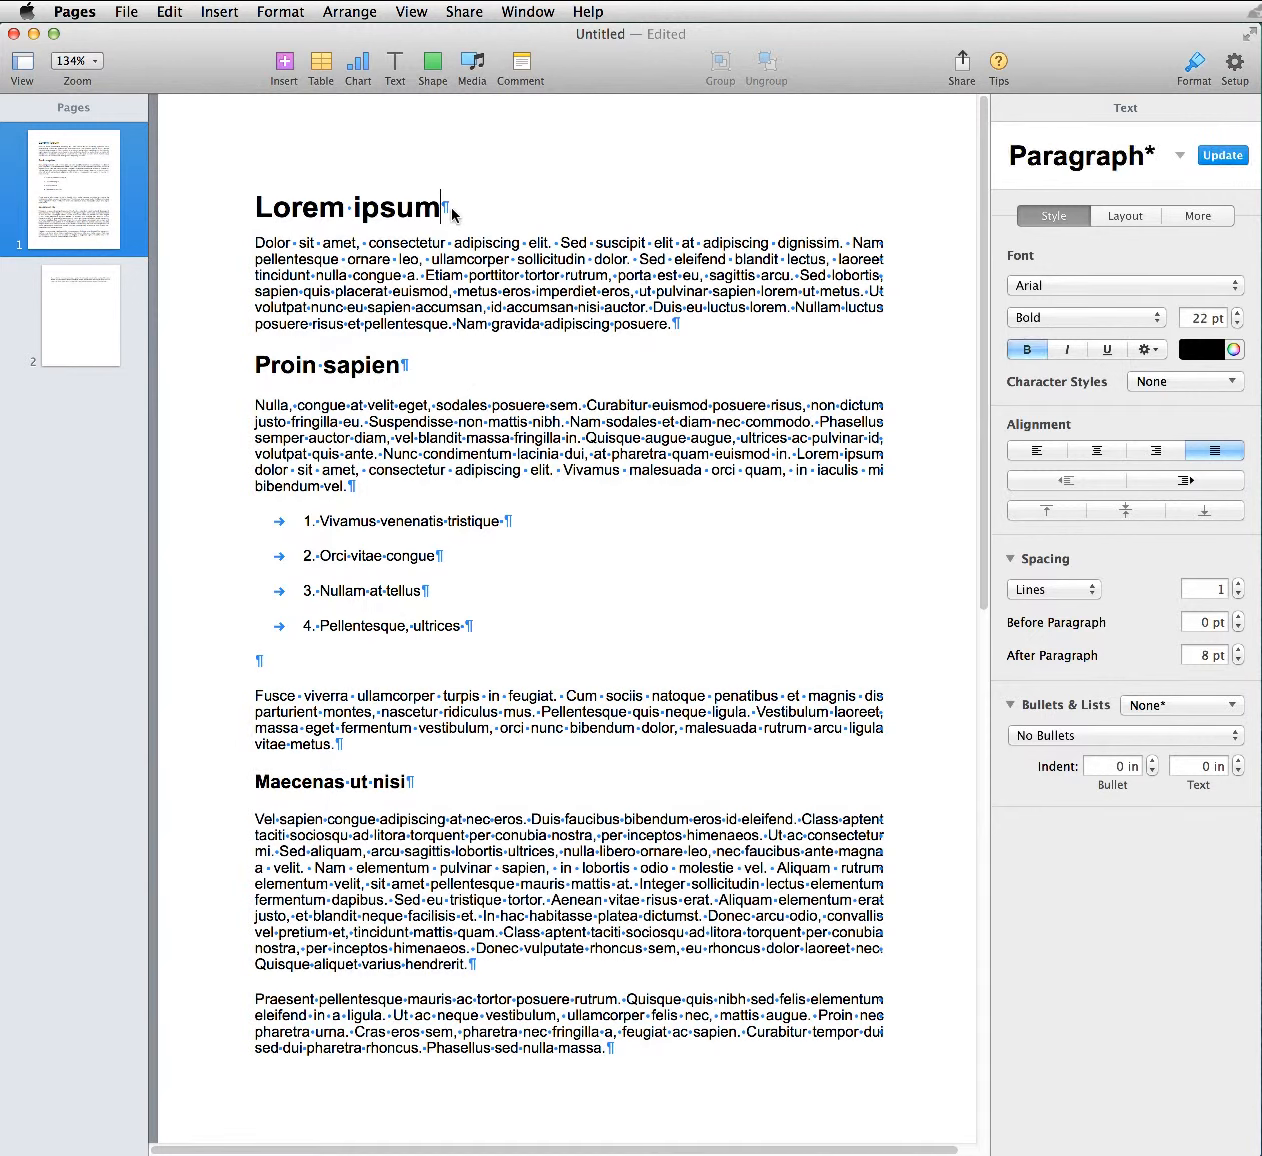
{"action": "triple_click", "coordinate": [396, 212]}
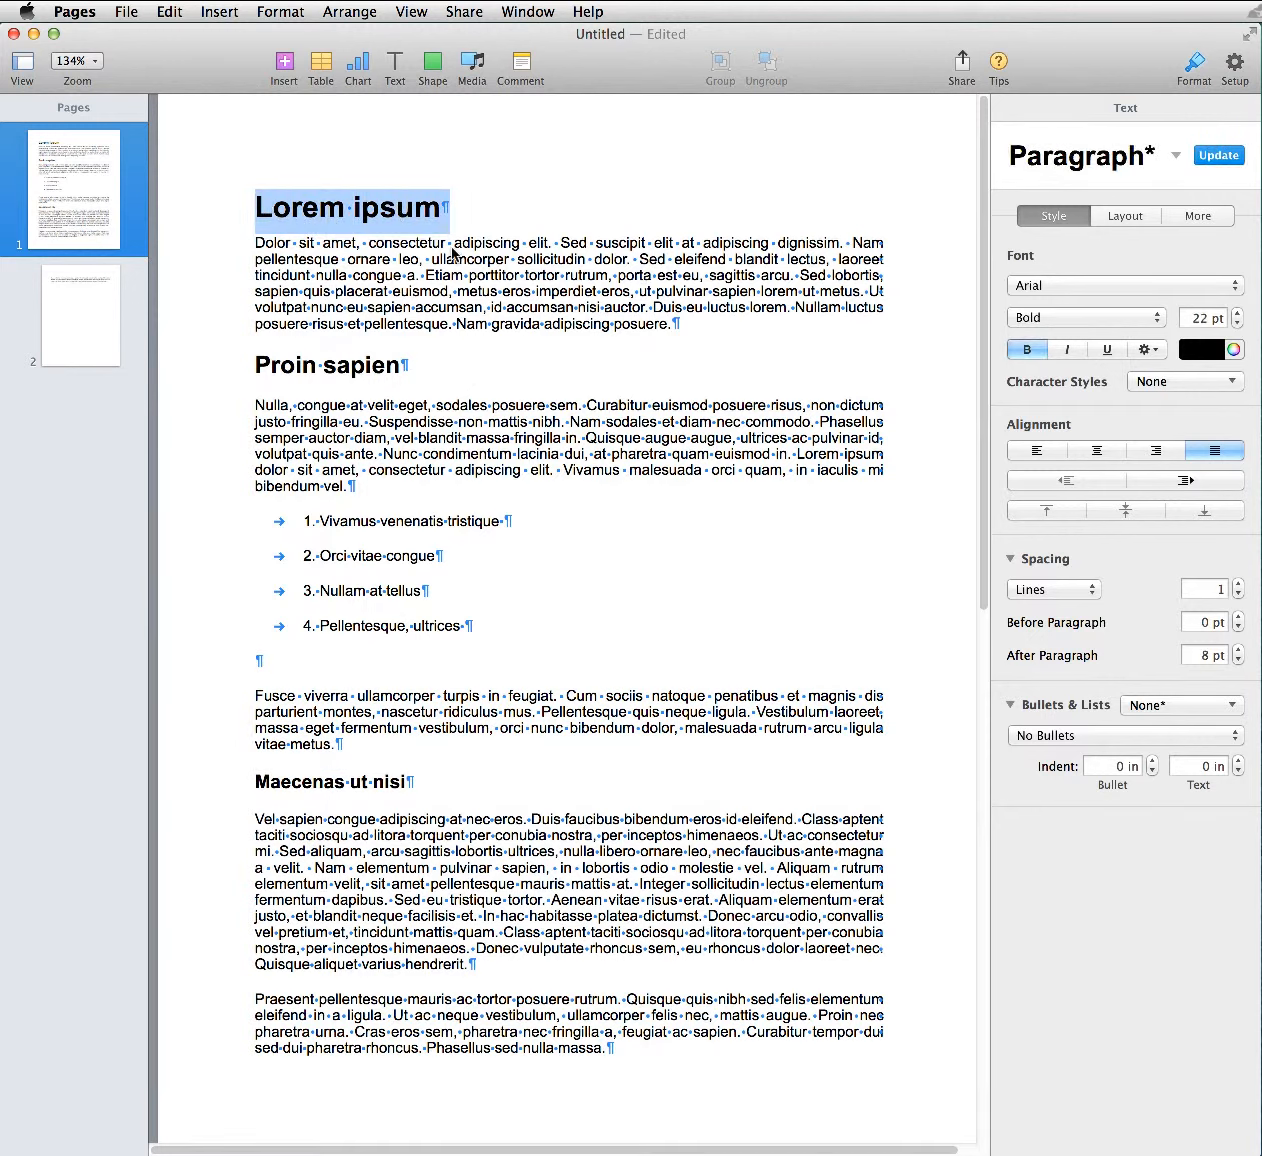
{"action": "left_click_drag", "start_coordinate": [442, 212], "coordinate": [193, 225]}
{"action": "left_click", "coordinate": [1177, 155]}
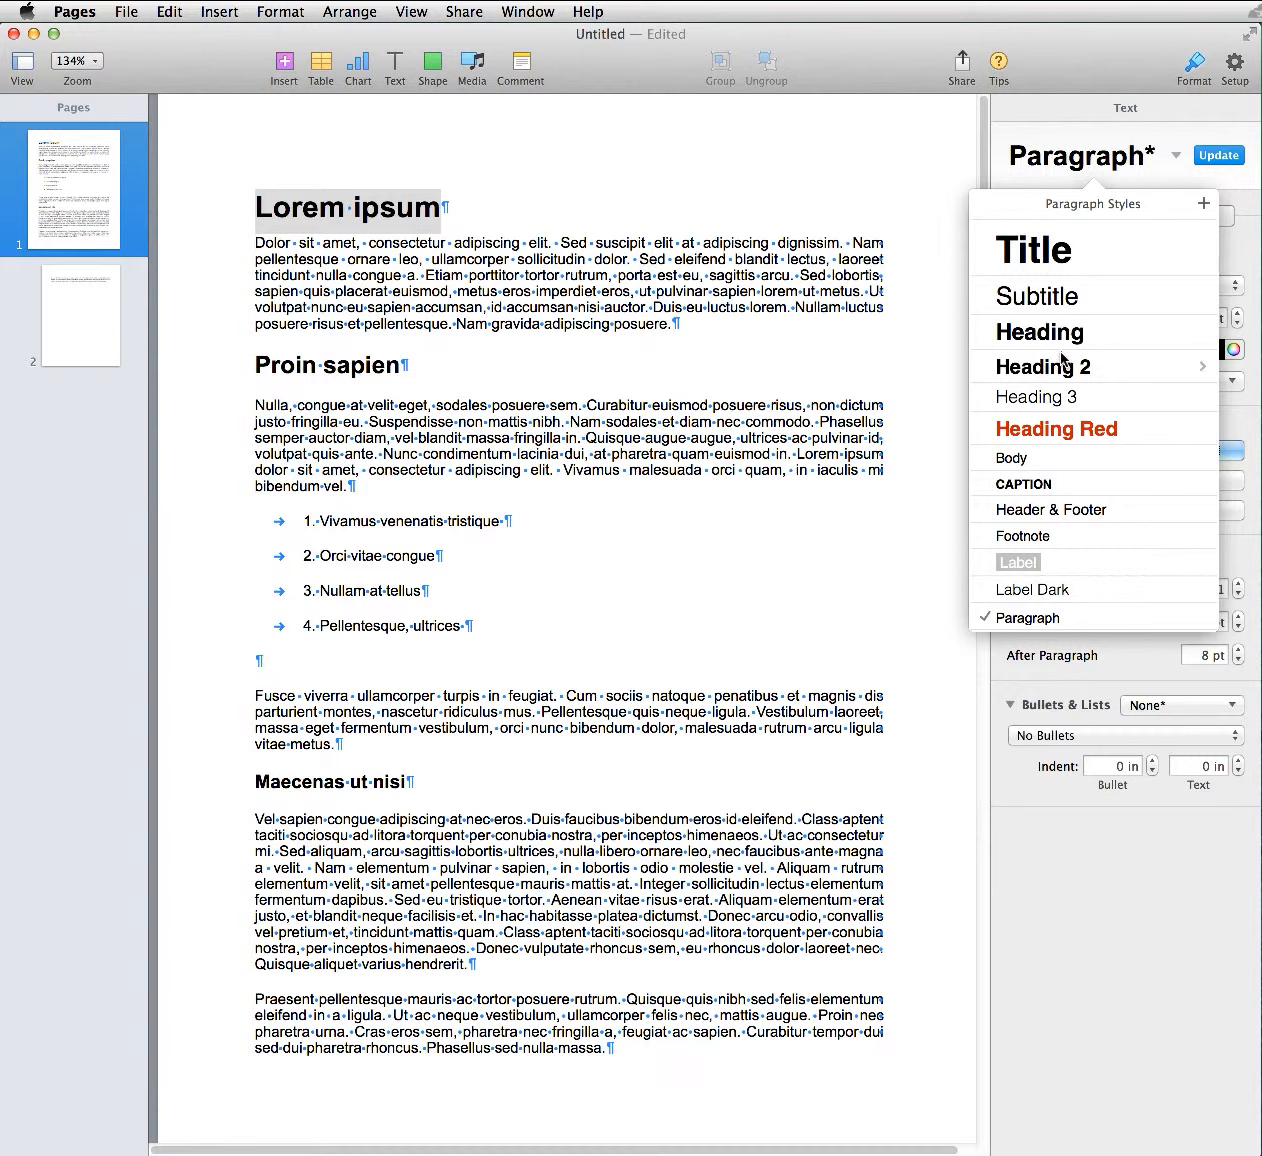
{"action": "left_click", "coordinate": [1040, 332]}
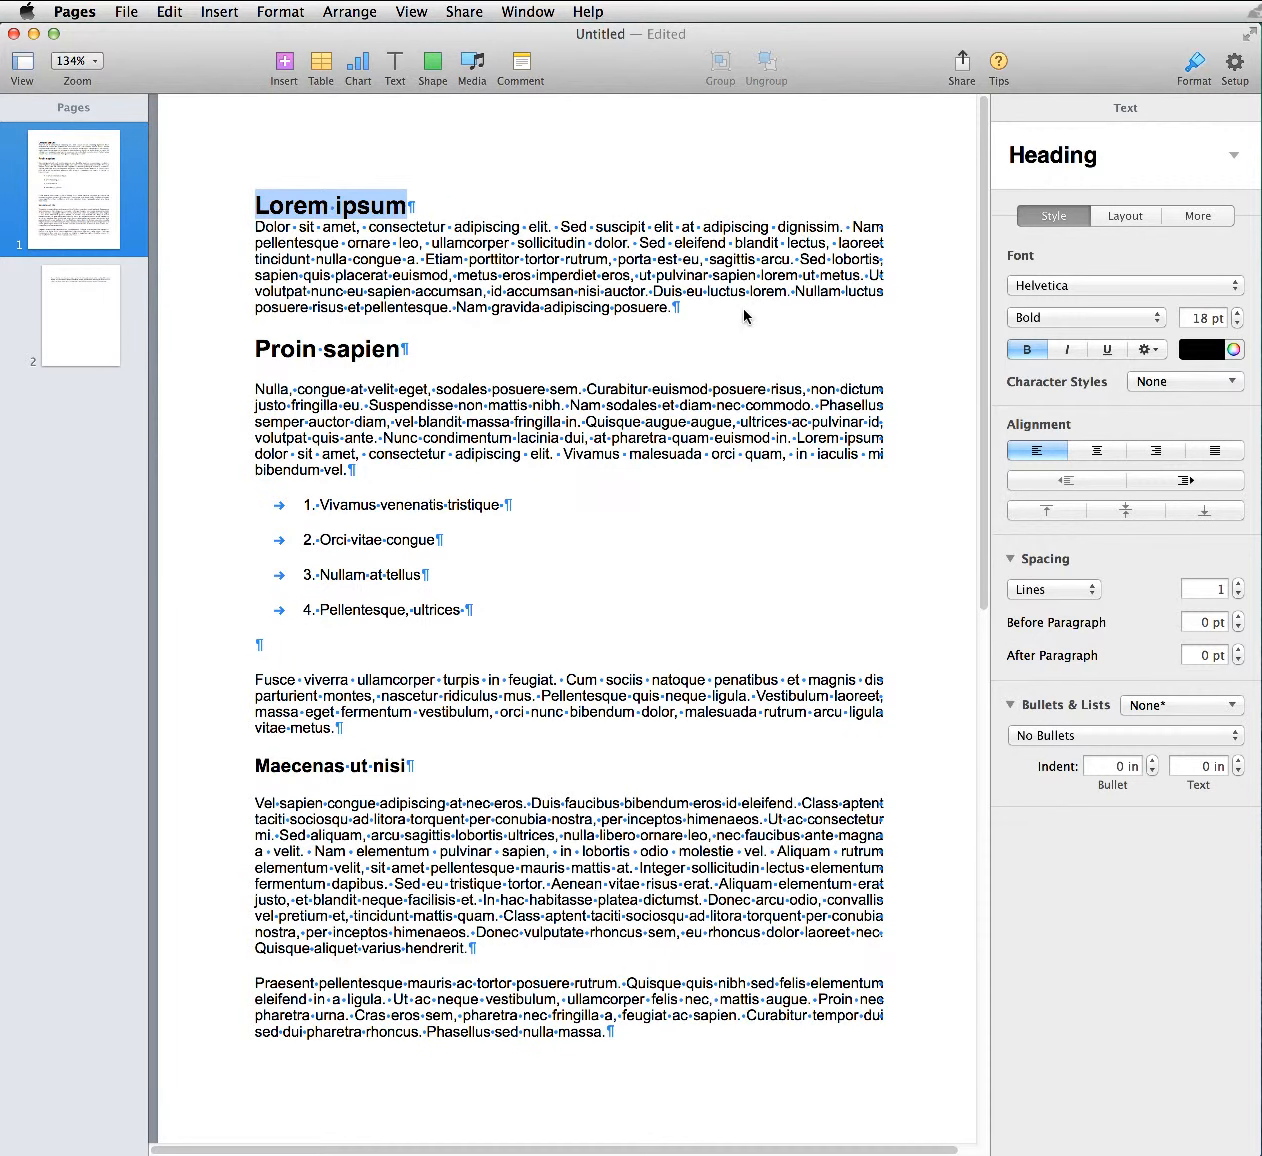
Step: Apply the Heading 2 paragraph style to the Proin sapien heading line
{"action": "left_click", "coordinate": [432, 355]}
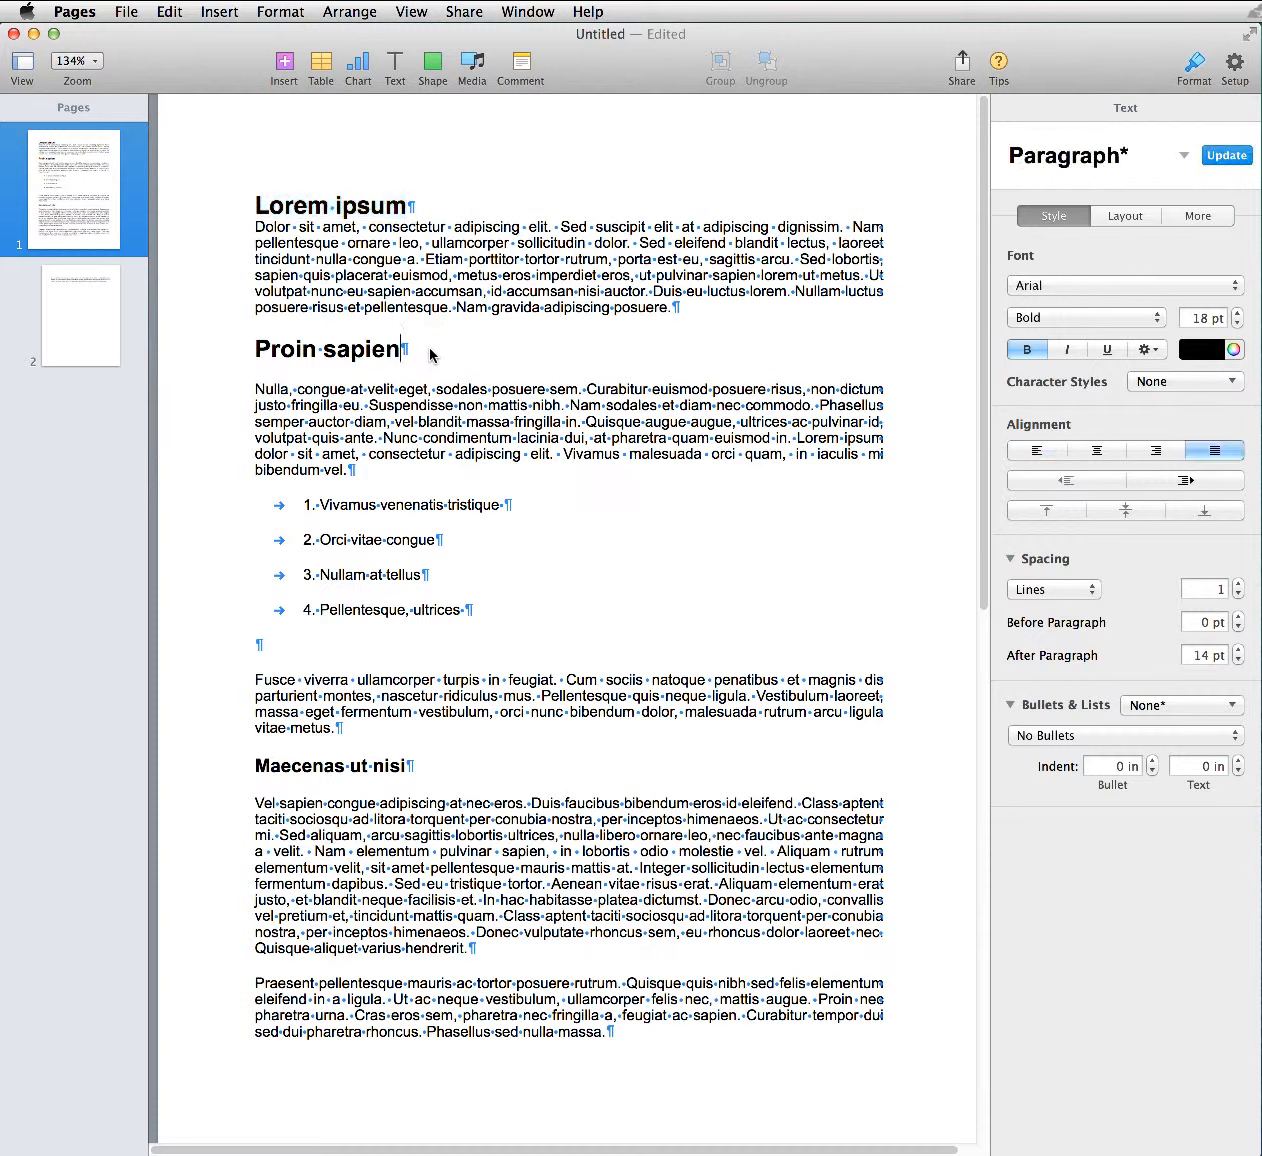
{"action": "left_click_drag", "start_coordinate": [432, 355], "coordinate": [213, 345]}
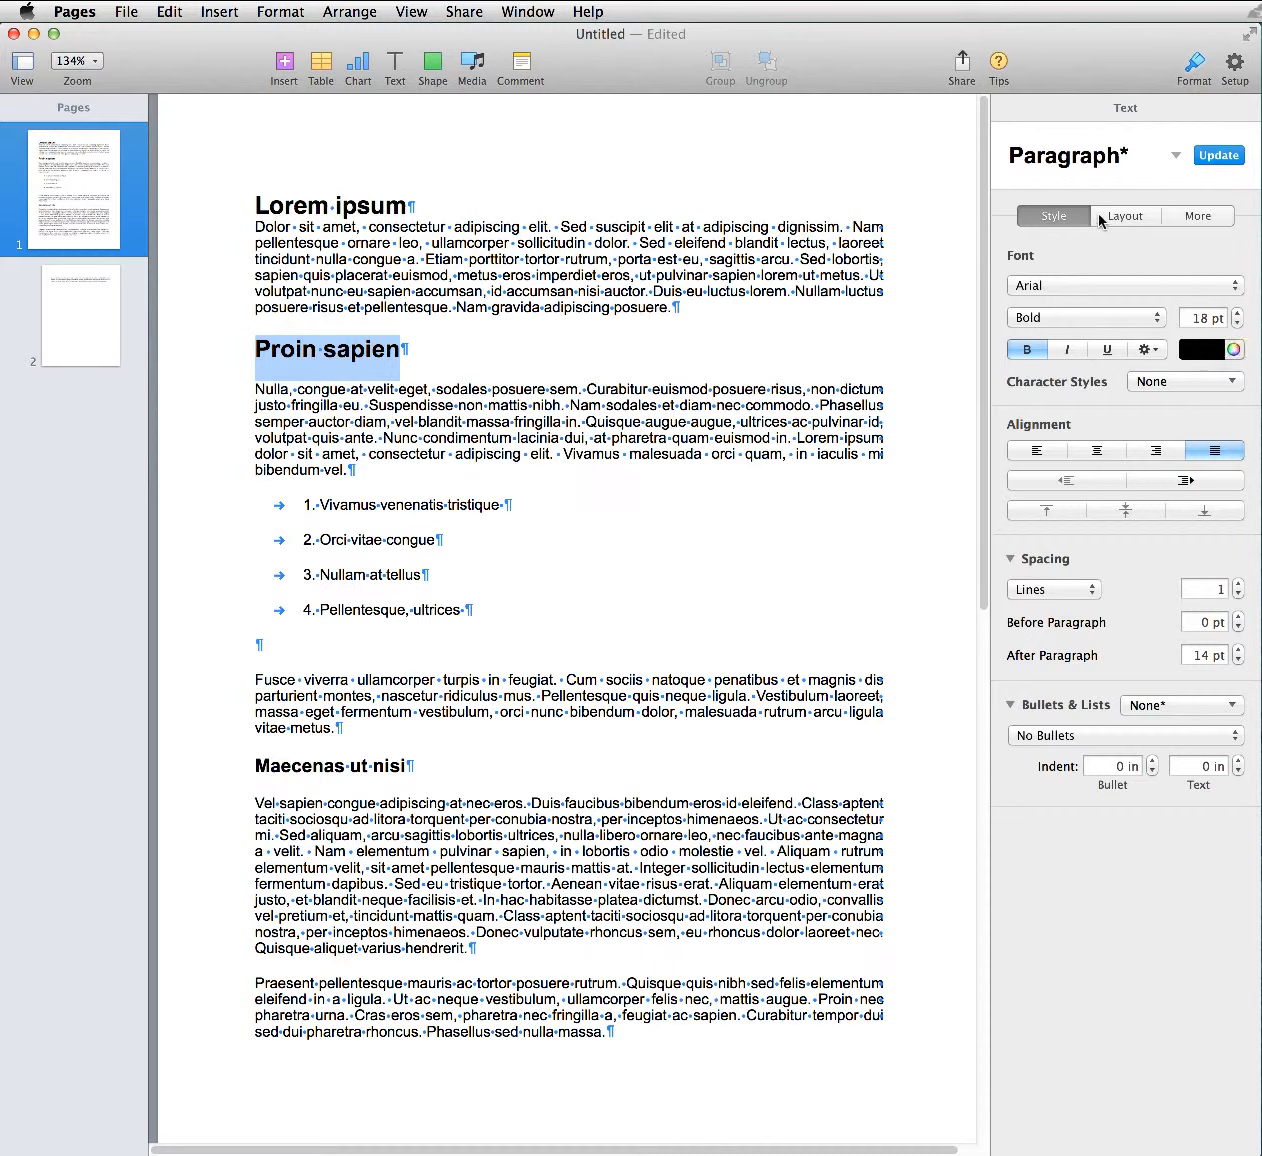
{"action": "left_click", "coordinate": [1176, 157]}
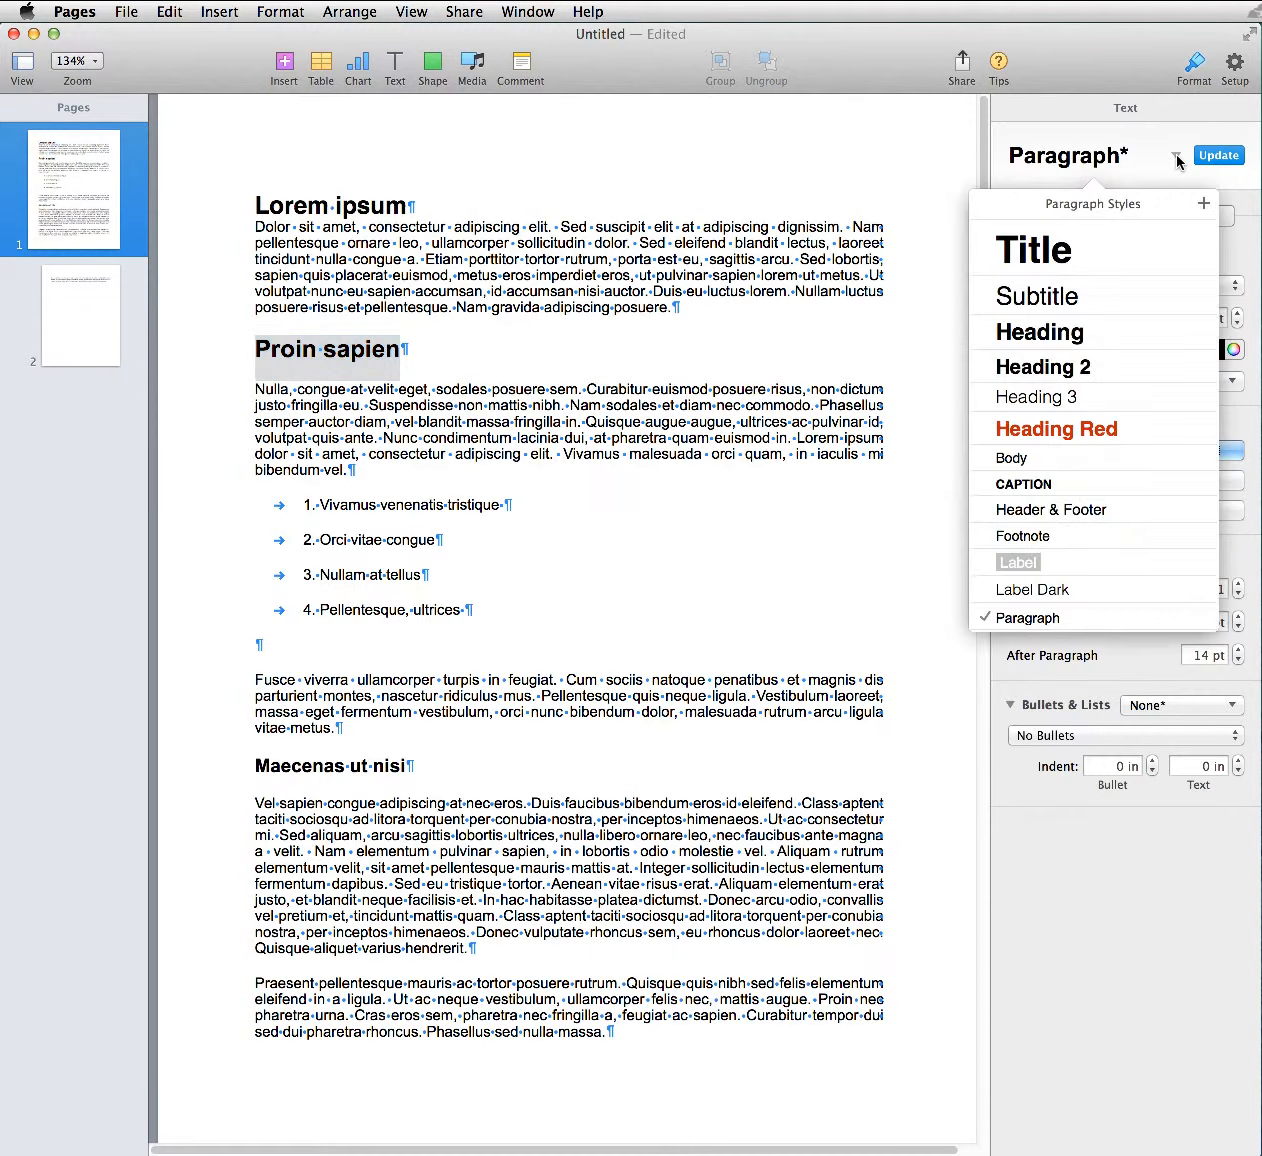
{"action": "left_click", "coordinate": [1085, 368]}
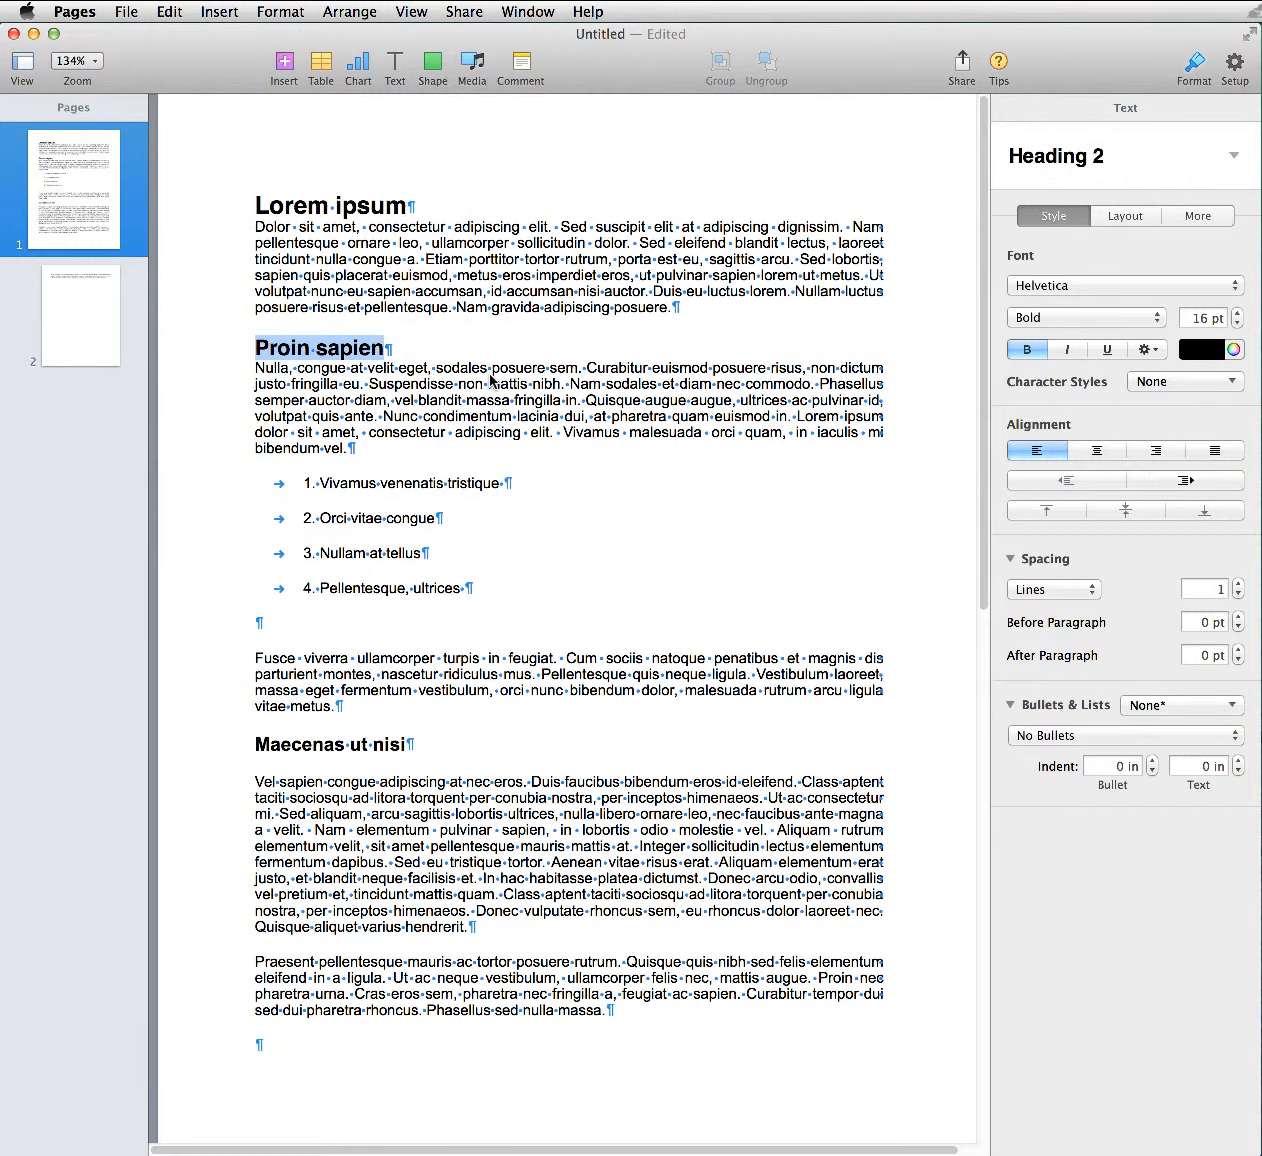
Step: Try the Heading 3 paragraph style on the Maecenas ut nisi heading and undo it
{"action": "left_click", "coordinate": [420, 748]}
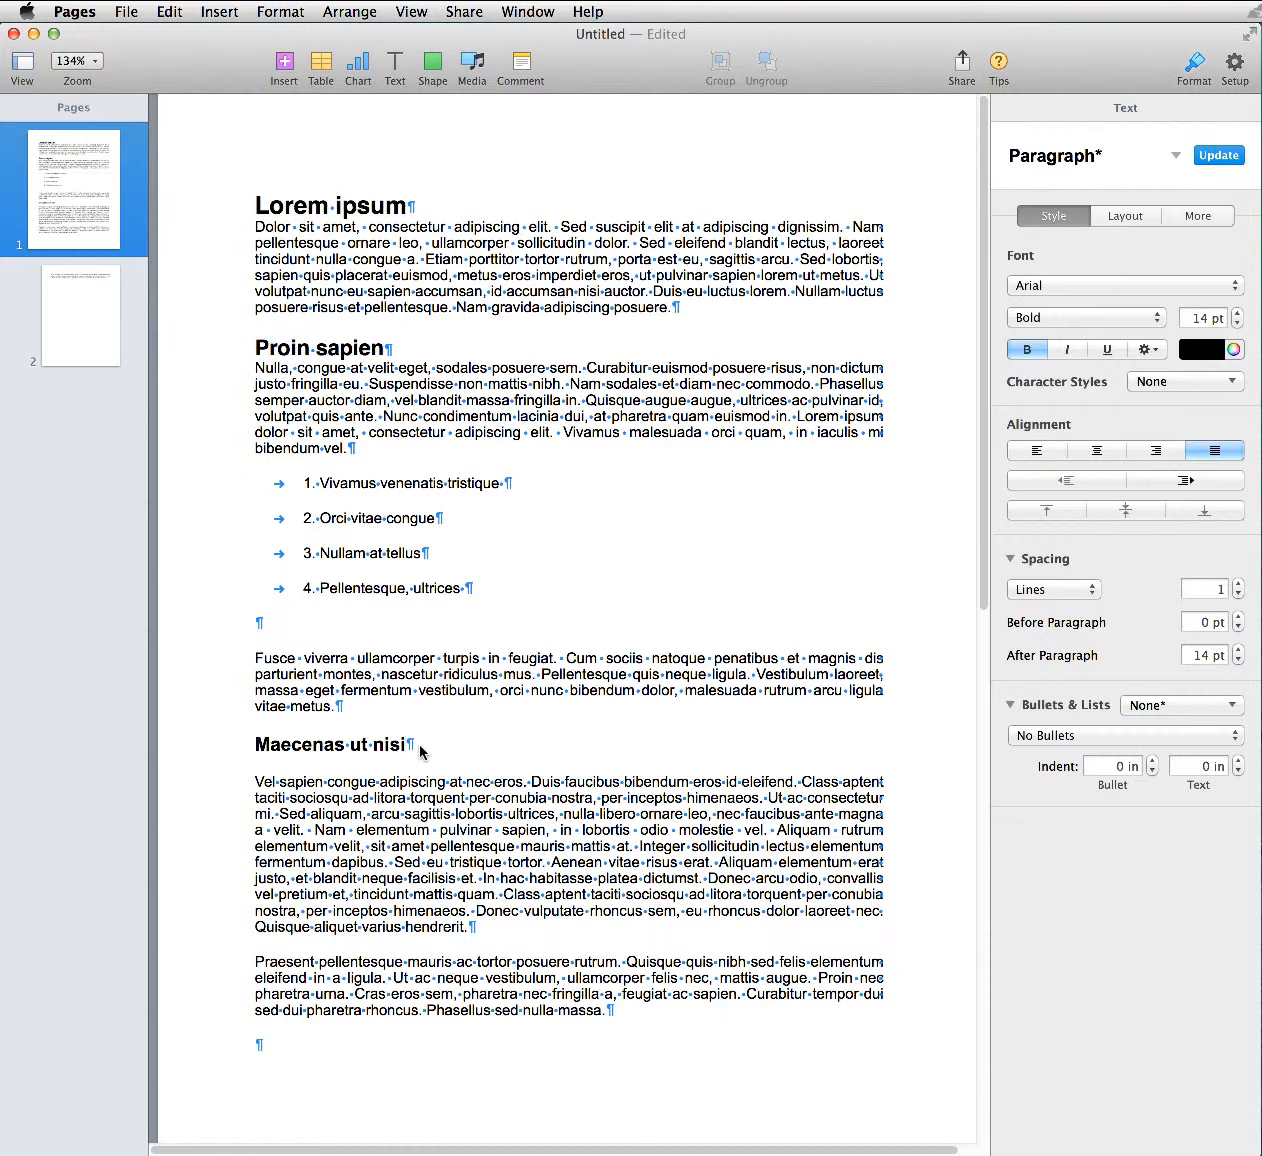
{"action": "left_click_drag", "start_coordinate": [408, 746], "coordinate": [244, 752]}
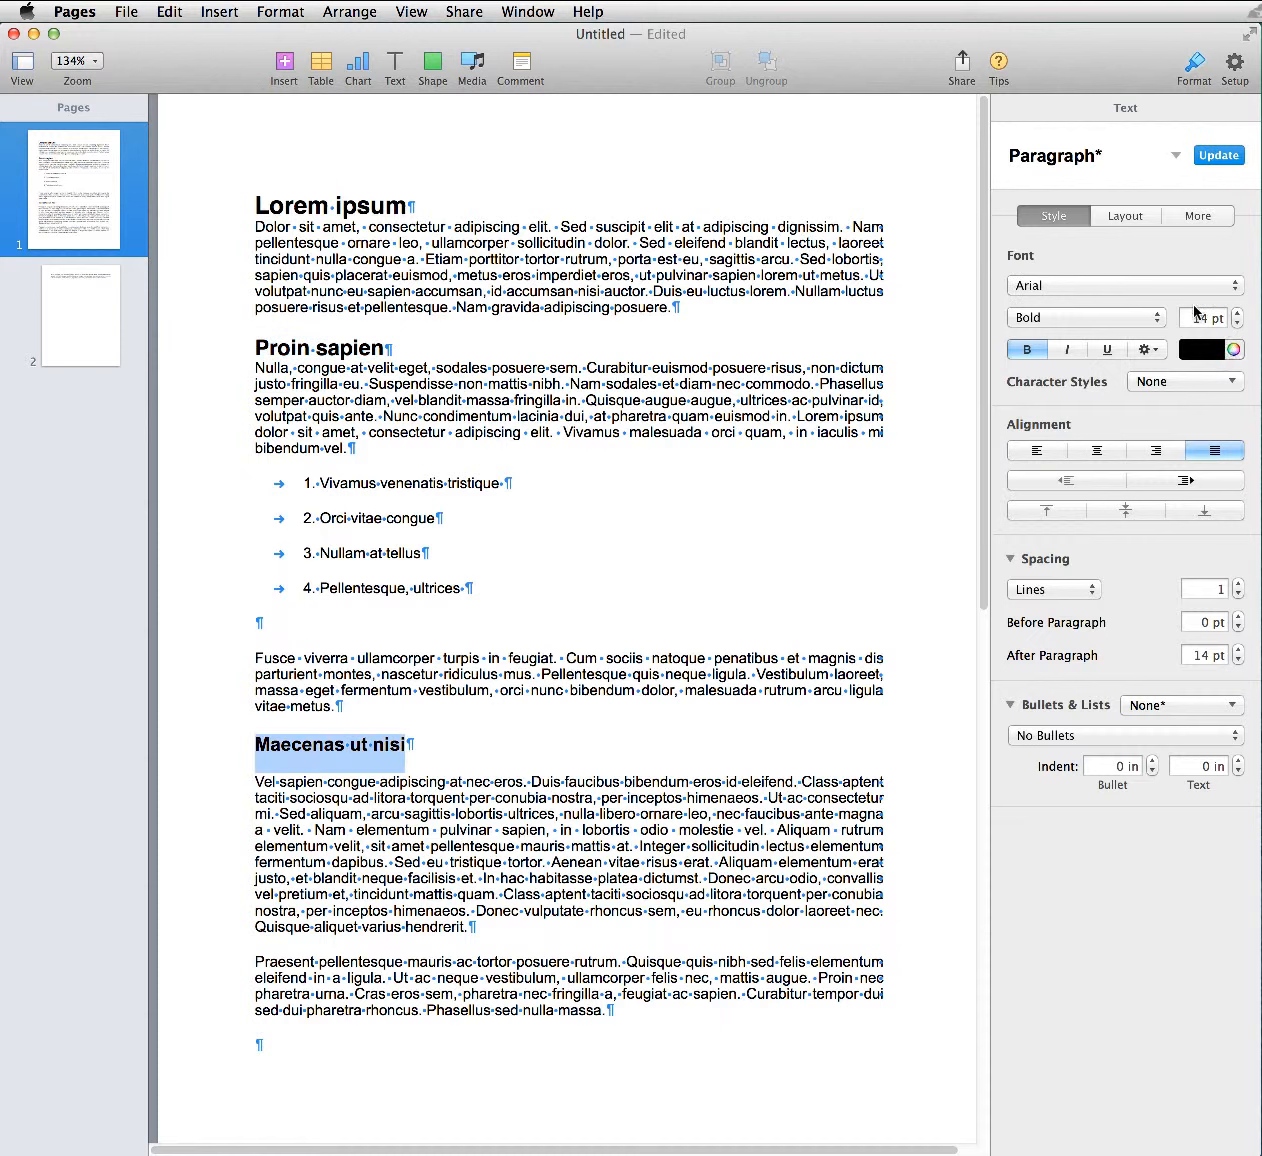
{"action": "left_click", "coordinate": [1168, 156]}
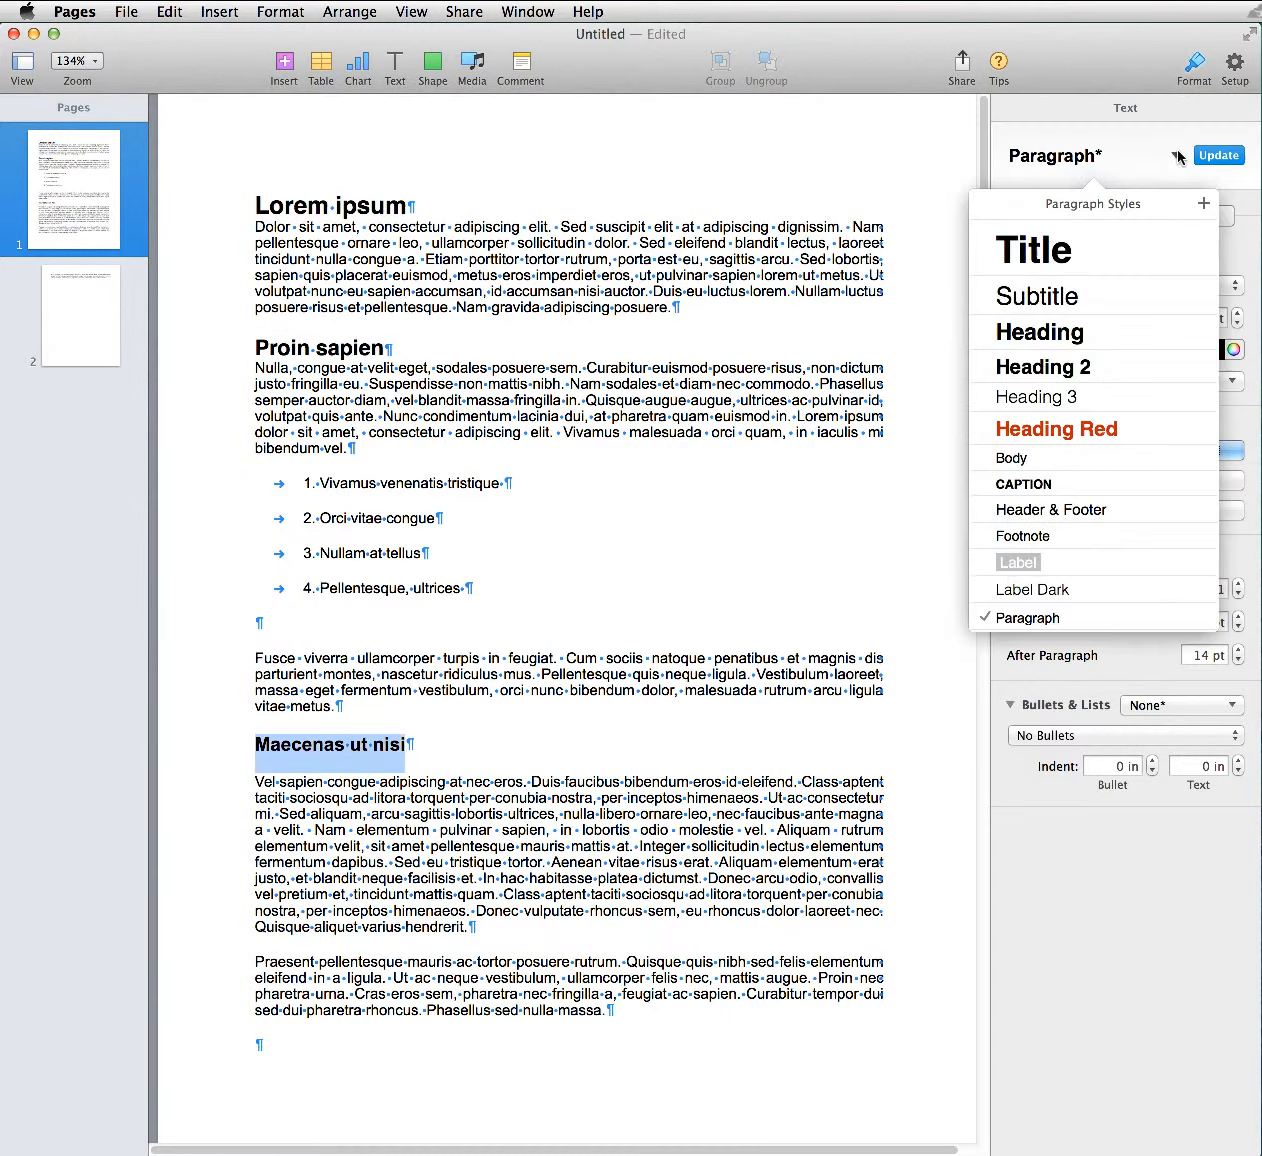
{"action": "left_click", "coordinate": [1087, 400]}
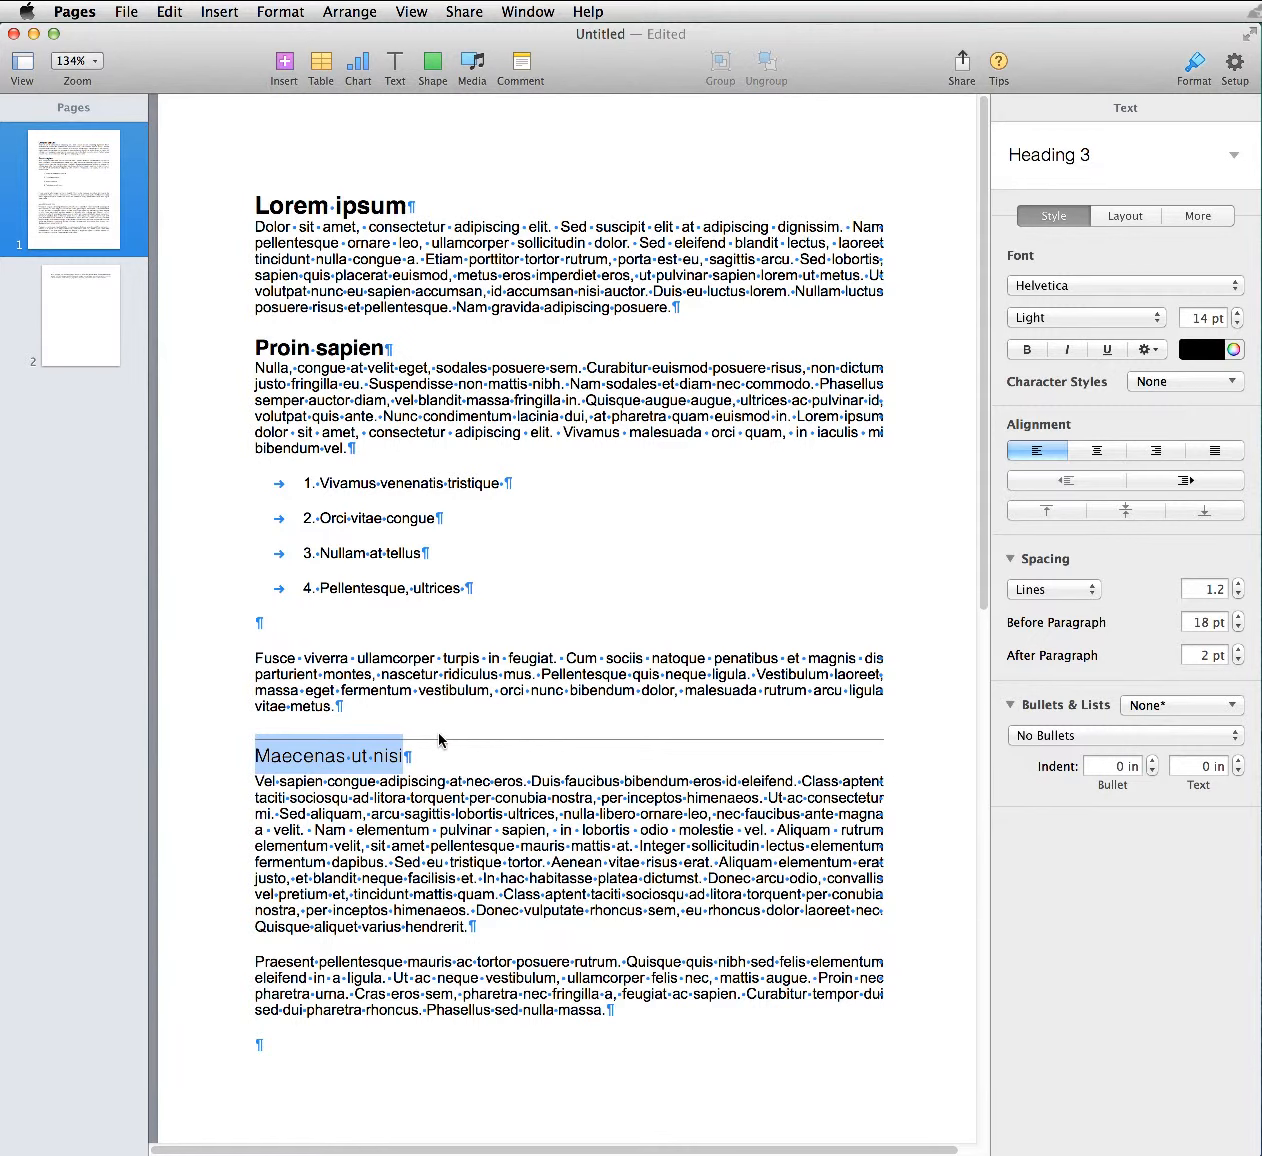
{"action": "key", "text": "super+z"}
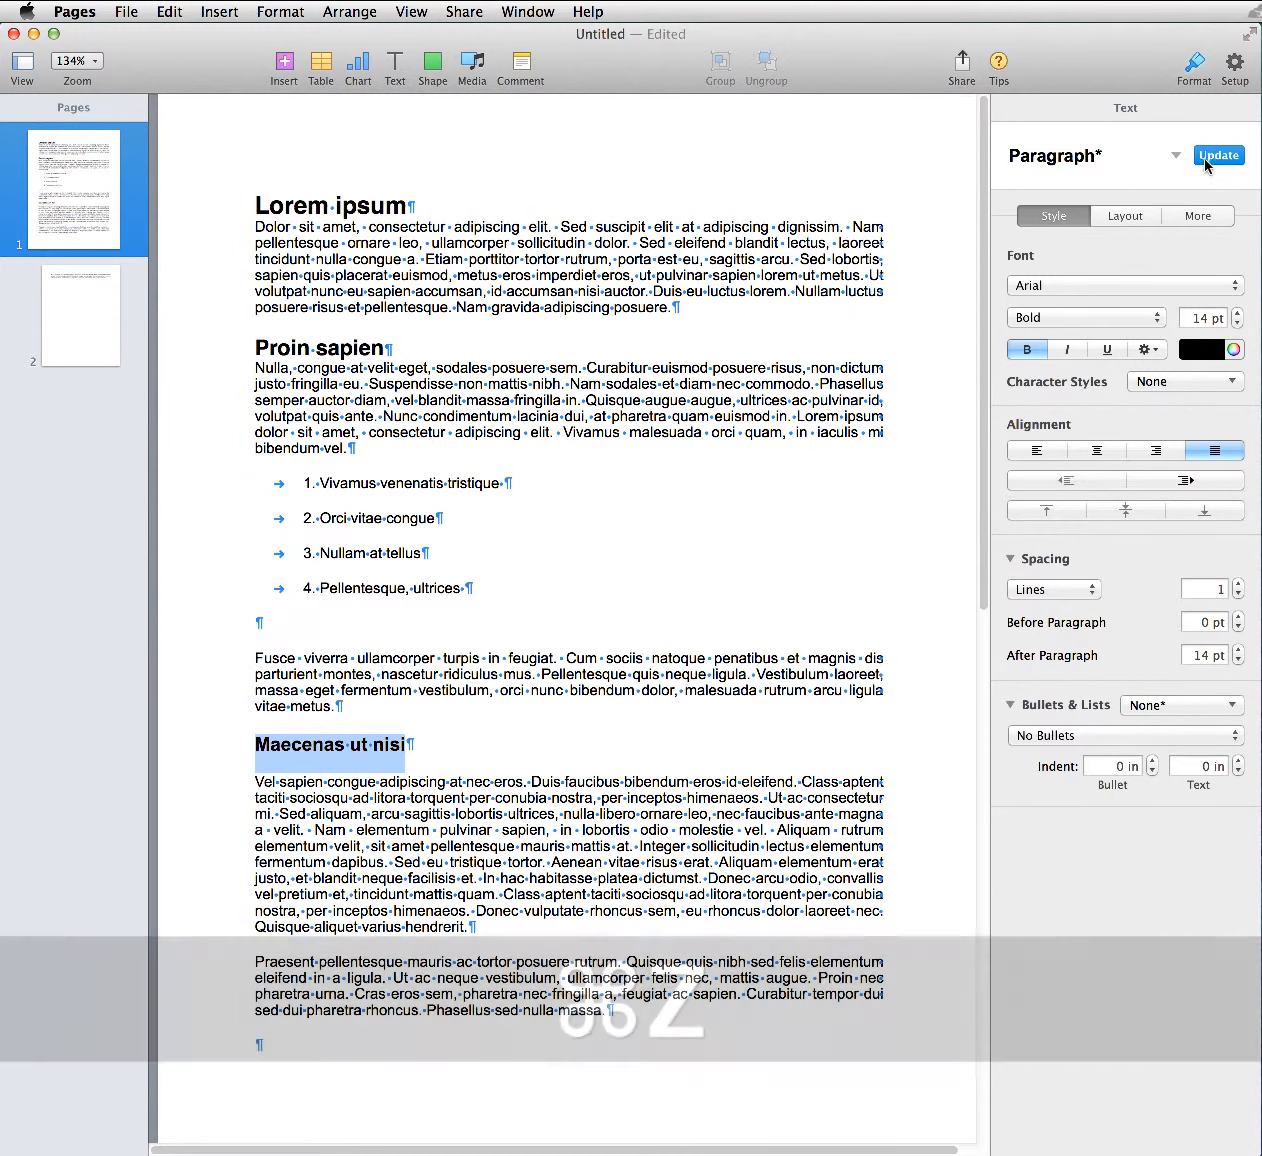
Step: Create a new paragraph style named Heading 3 Custom from the Maecenas ut nisi heading's existing formatting
{"action": "left_click", "coordinate": [1155, 153]}
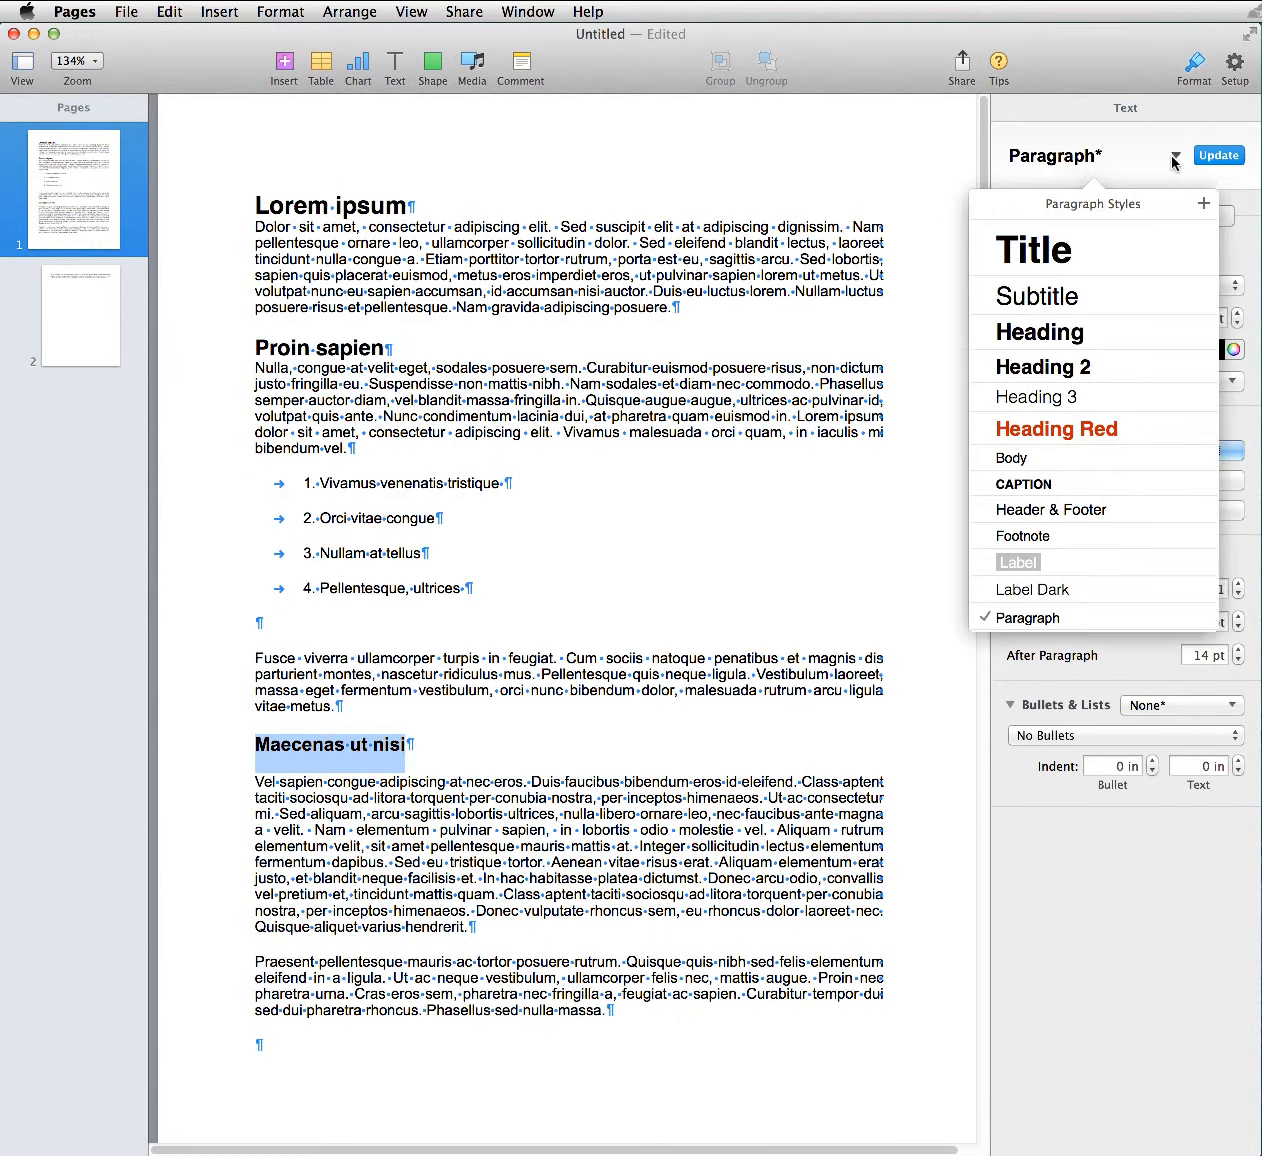
{"action": "left_click", "coordinate": [1201, 200]}
{"action": "type", "text": "Heading 3"}
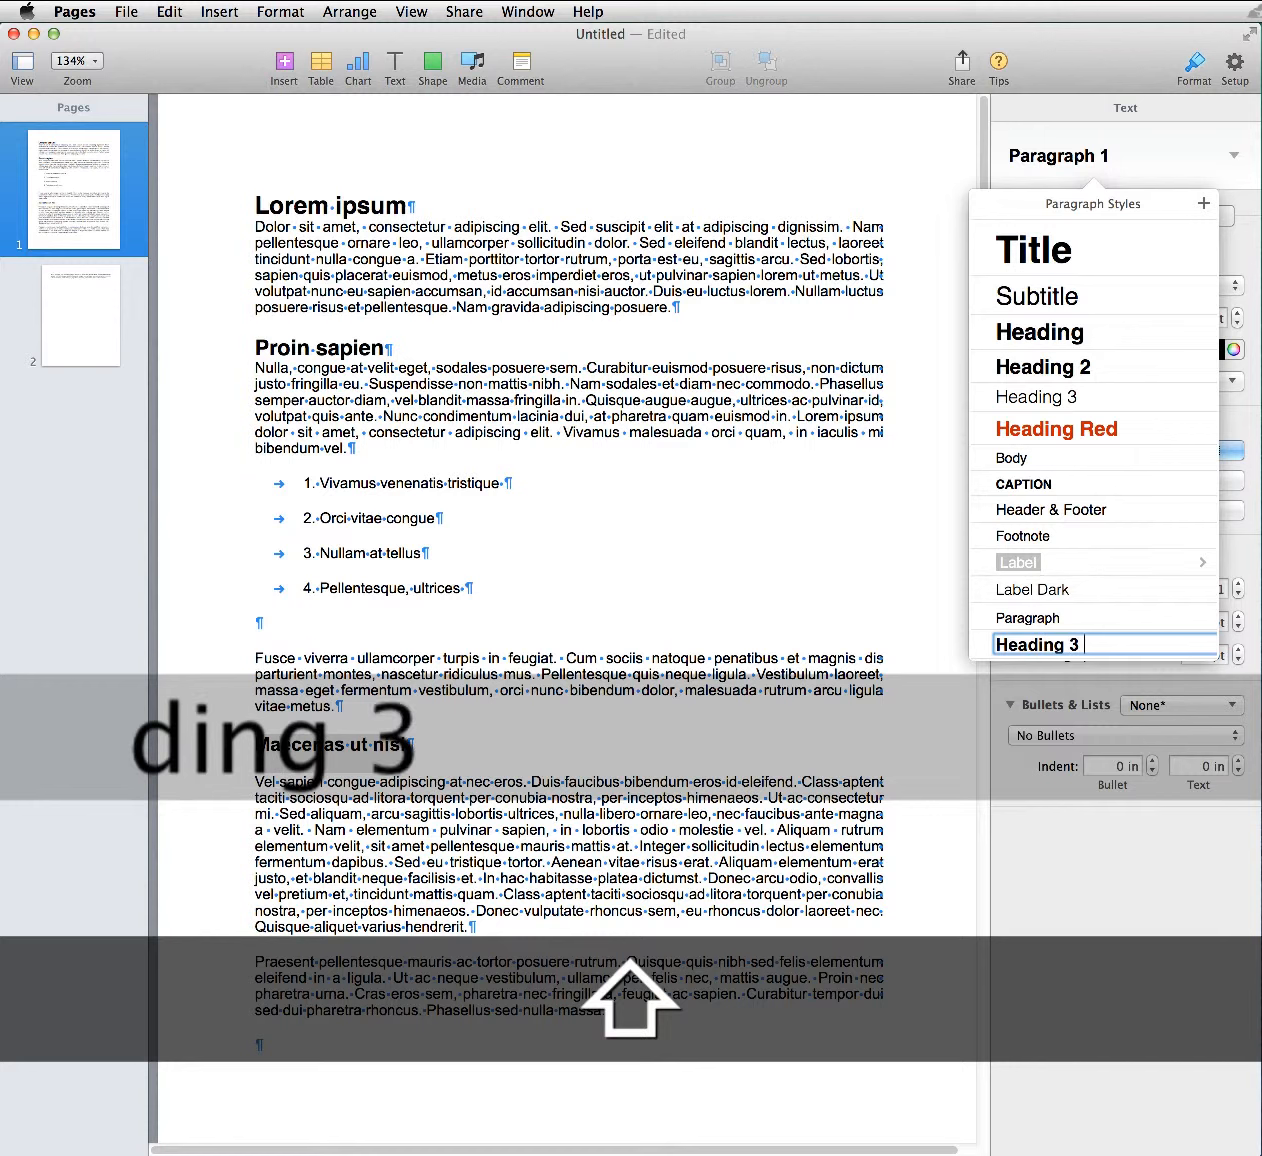
{"action": "type", "text": " Custom"}
{"action": "key", "text": "Return"}
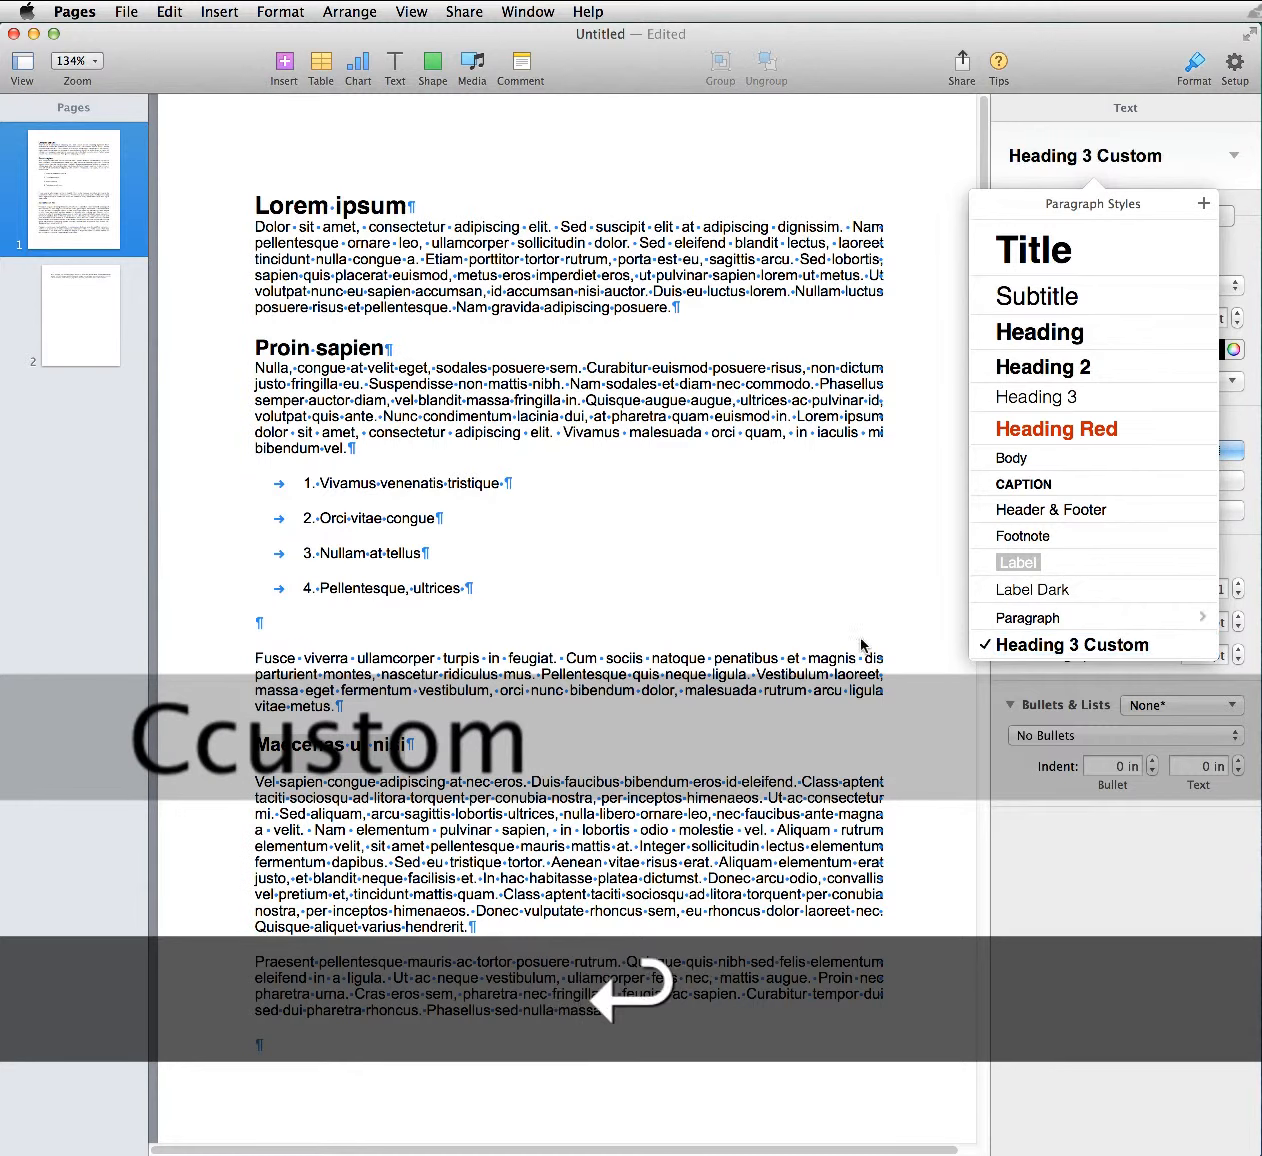
{"action": "left_click", "coordinate": [501, 753]}
{"action": "left_click", "coordinate": [368, 727]}
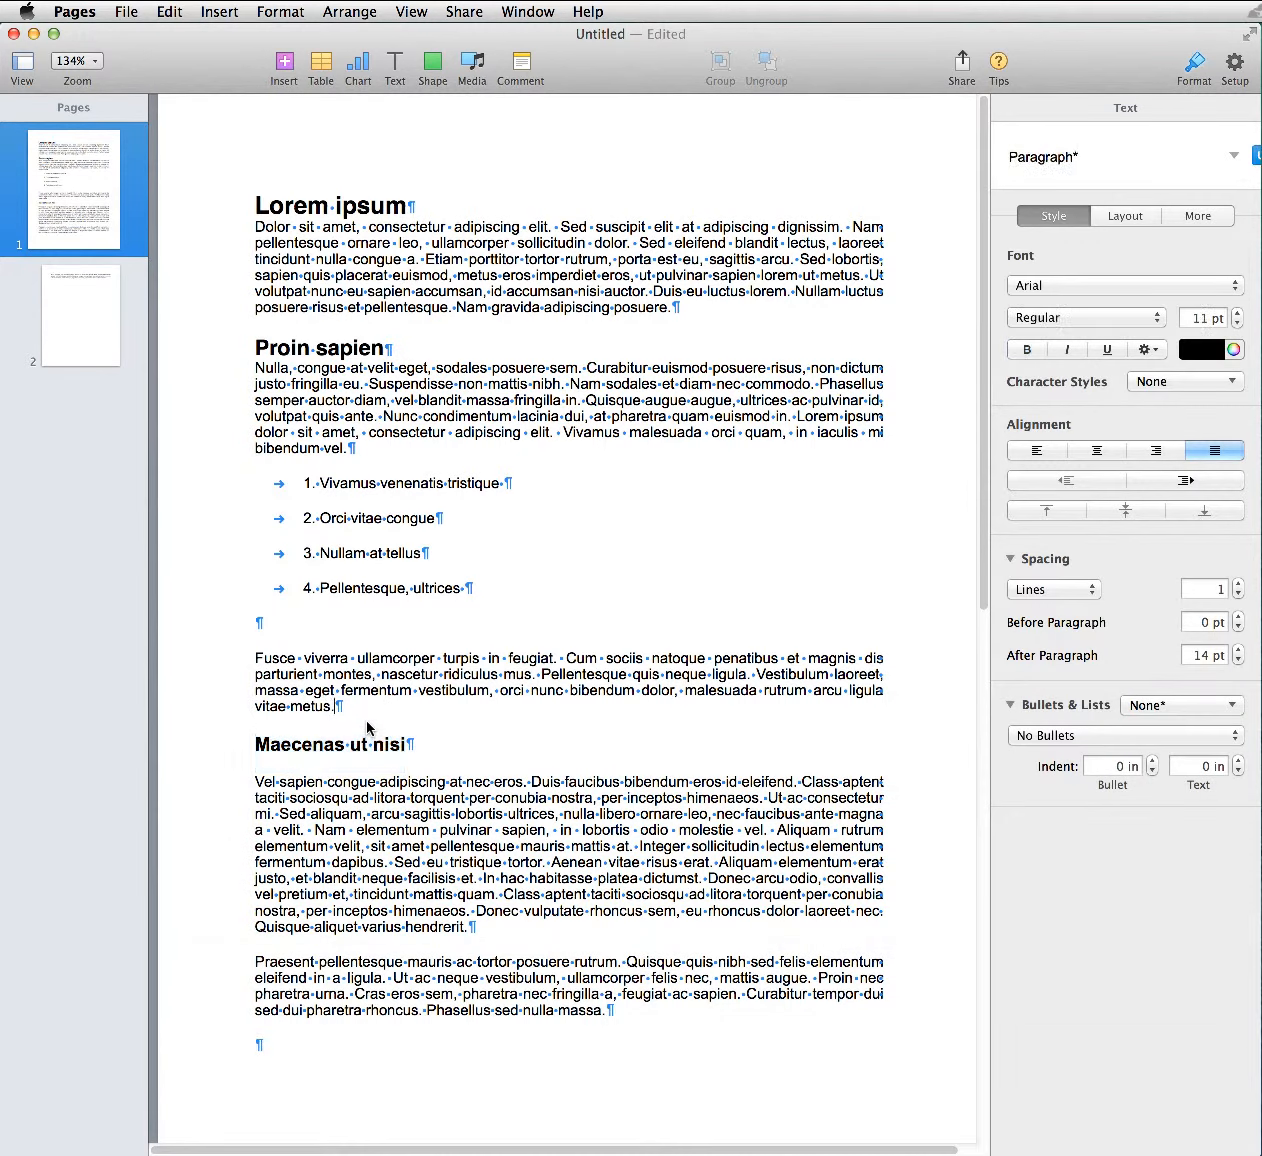
Step: Delete the empty paragraph below the Praesent pellentesque paragraph at the end of page 1
{"action": "scroll", "coordinate": [300, 808], "scroll_direction": "down", "scroll_amount": 3}
{"action": "left_click", "coordinate": [279, 954]}
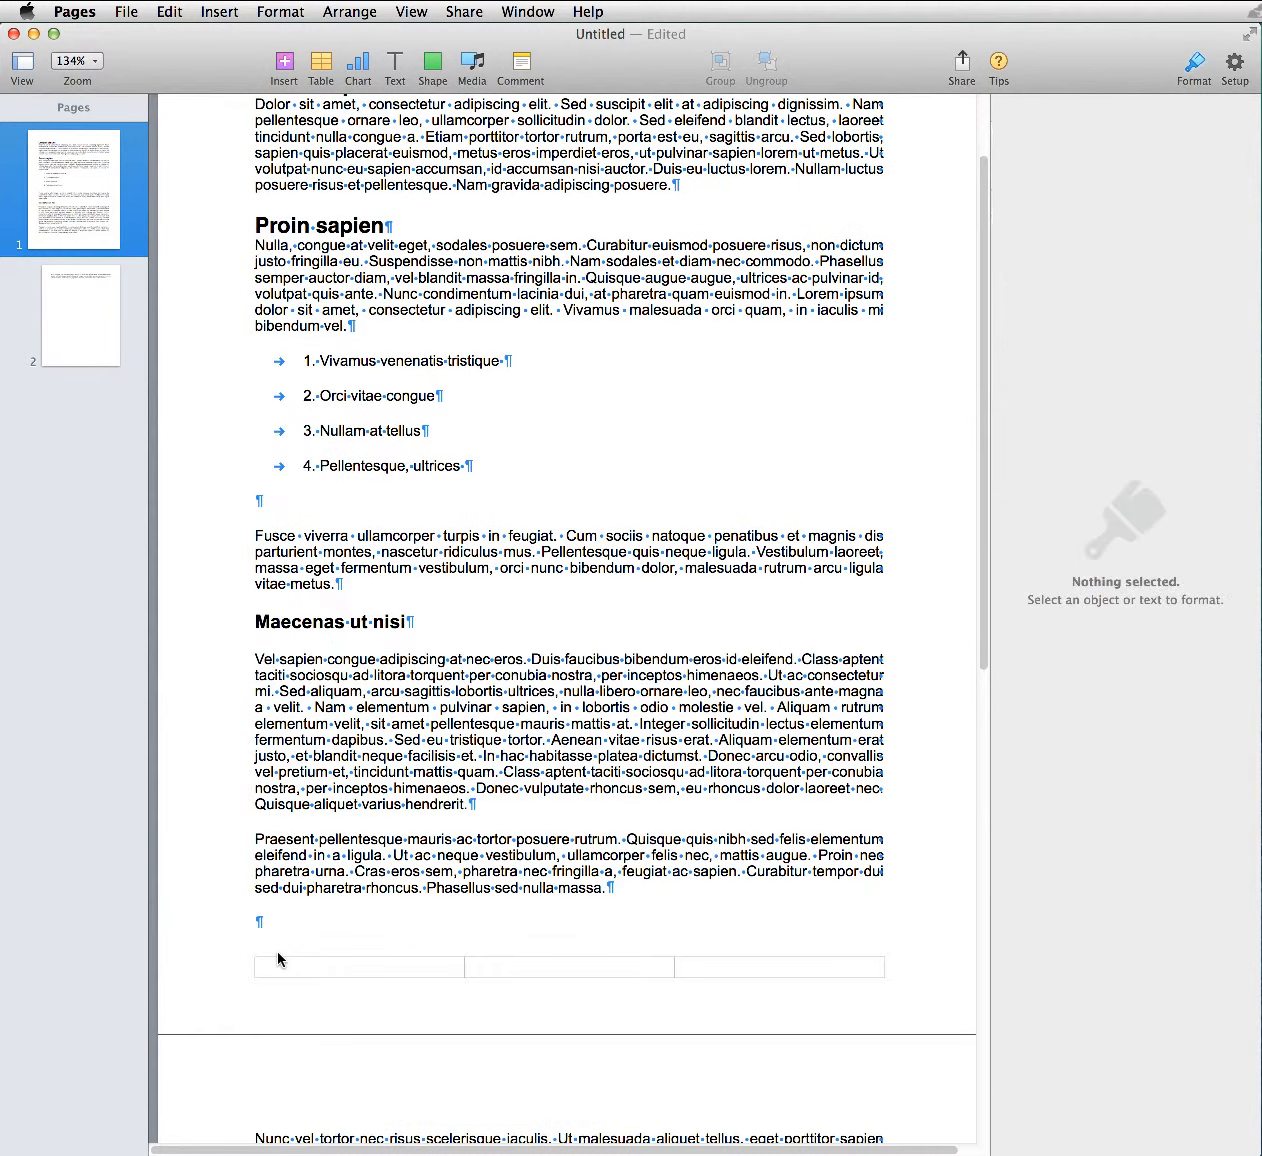
{"action": "left_click", "coordinate": [281, 925]}
{"action": "key", "text": "BackSpace"}
{"action": "scroll", "coordinate": [337, 808], "scroll_direction": "down", "scroll_amount": 2}
Step: Set the text color of the Lorem ipsum heading to dark orange
{"action": "scroll", "coordinate": [435, 245], "scroll_direction": "up", "scroll_amount": 5}
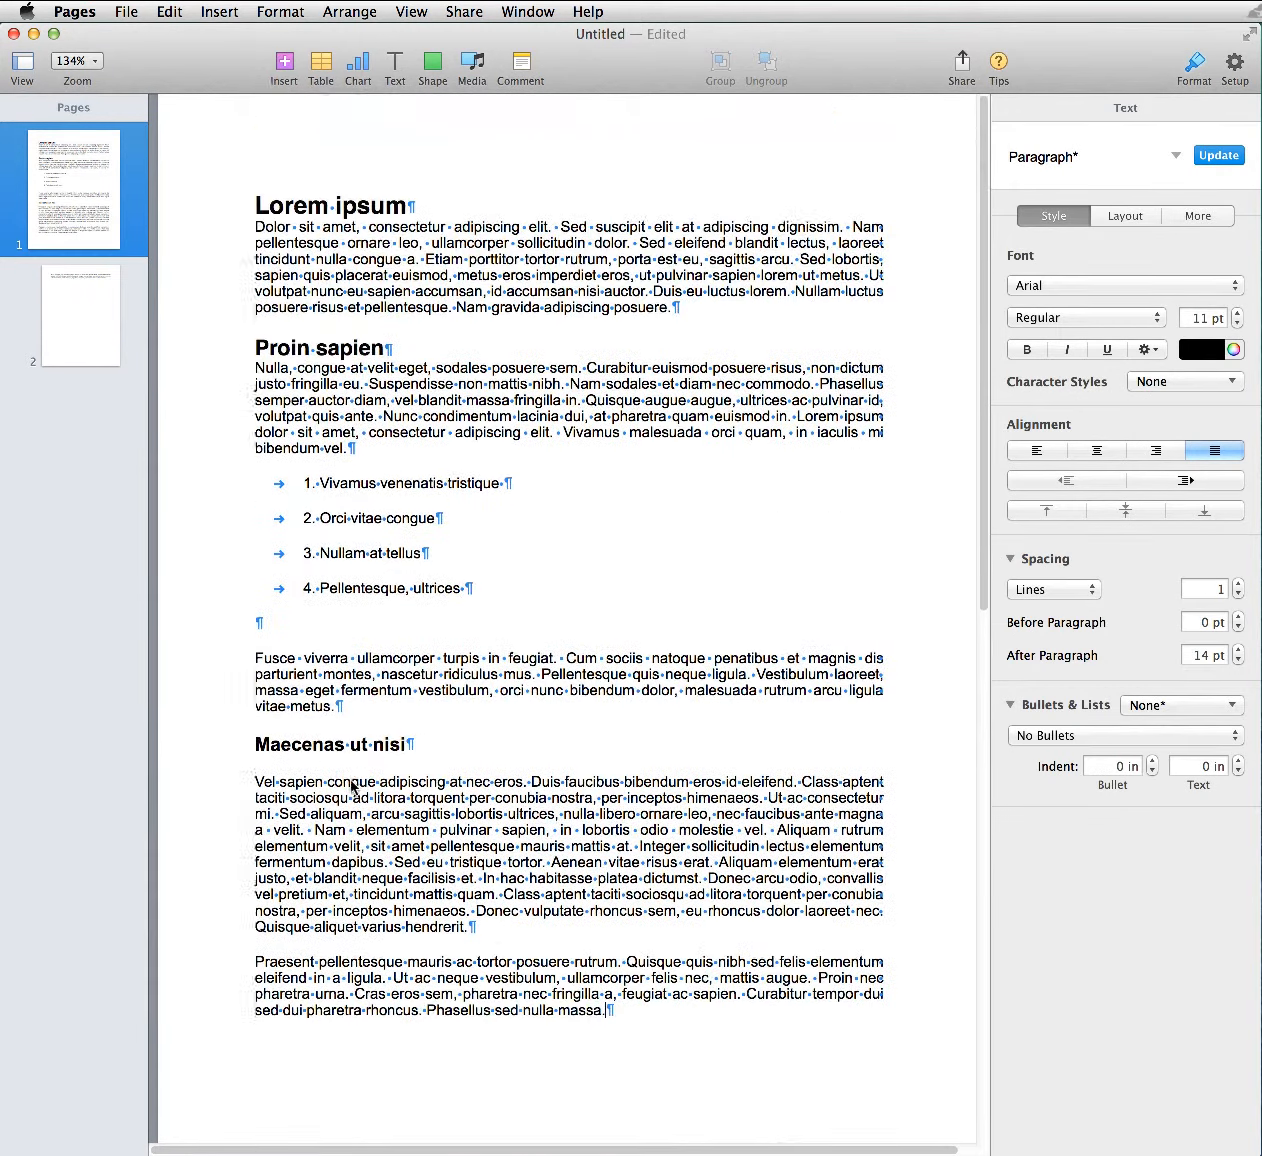
{"action": "left_click", "coordinate": [414, 205]}
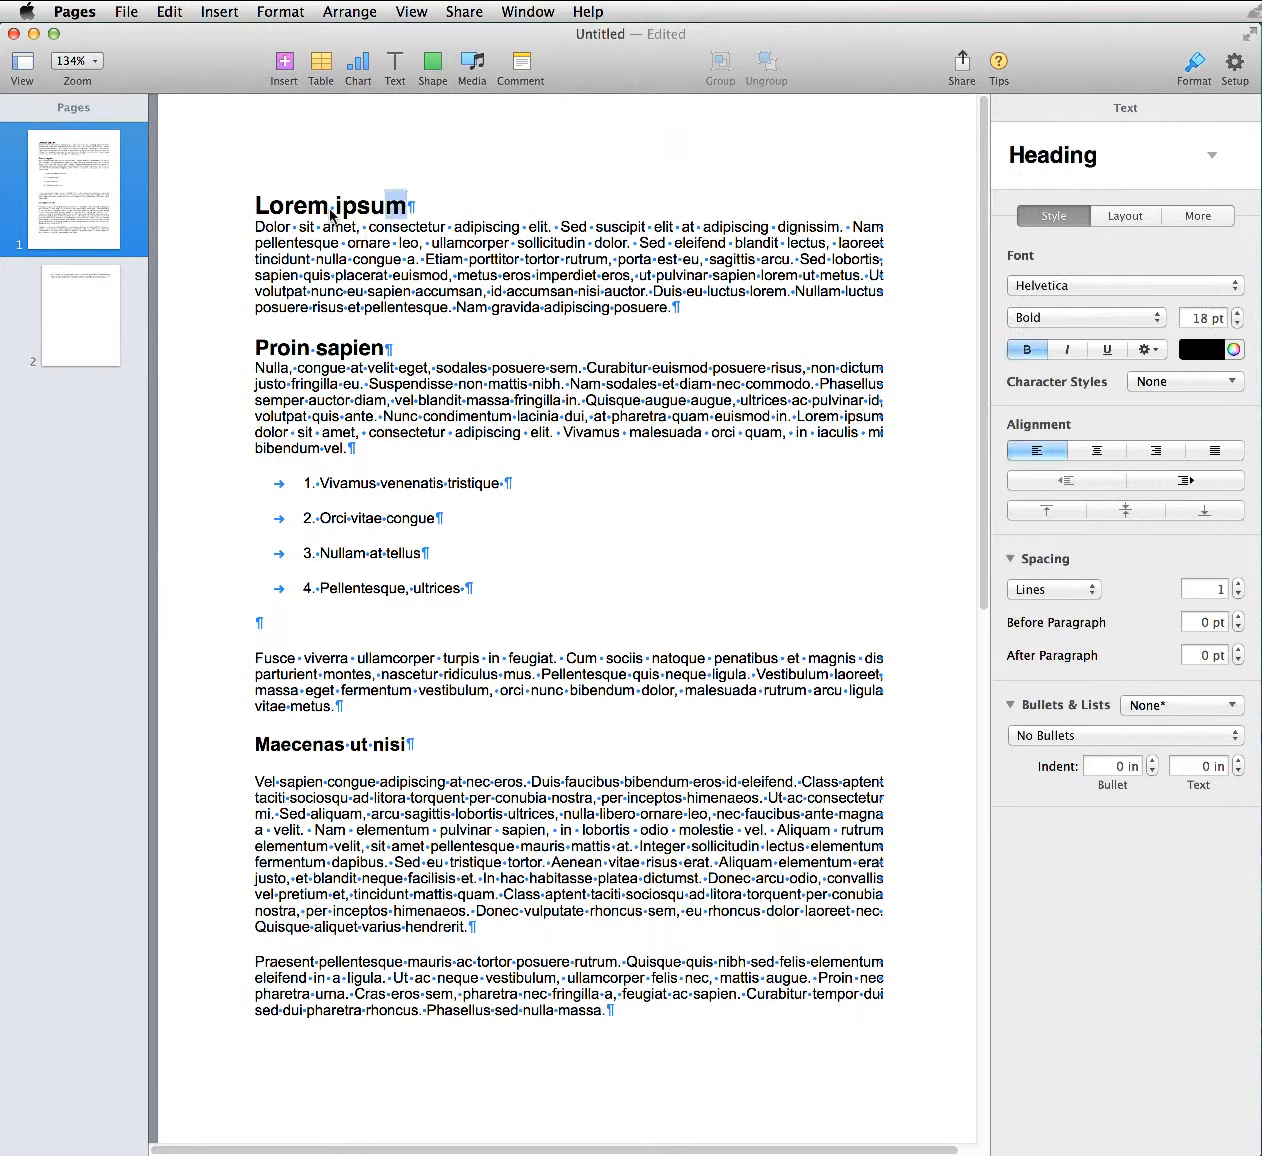
{"action": "left_click_drag", "start_coordinate": [414, 205], "coordinate": [218, 202]}
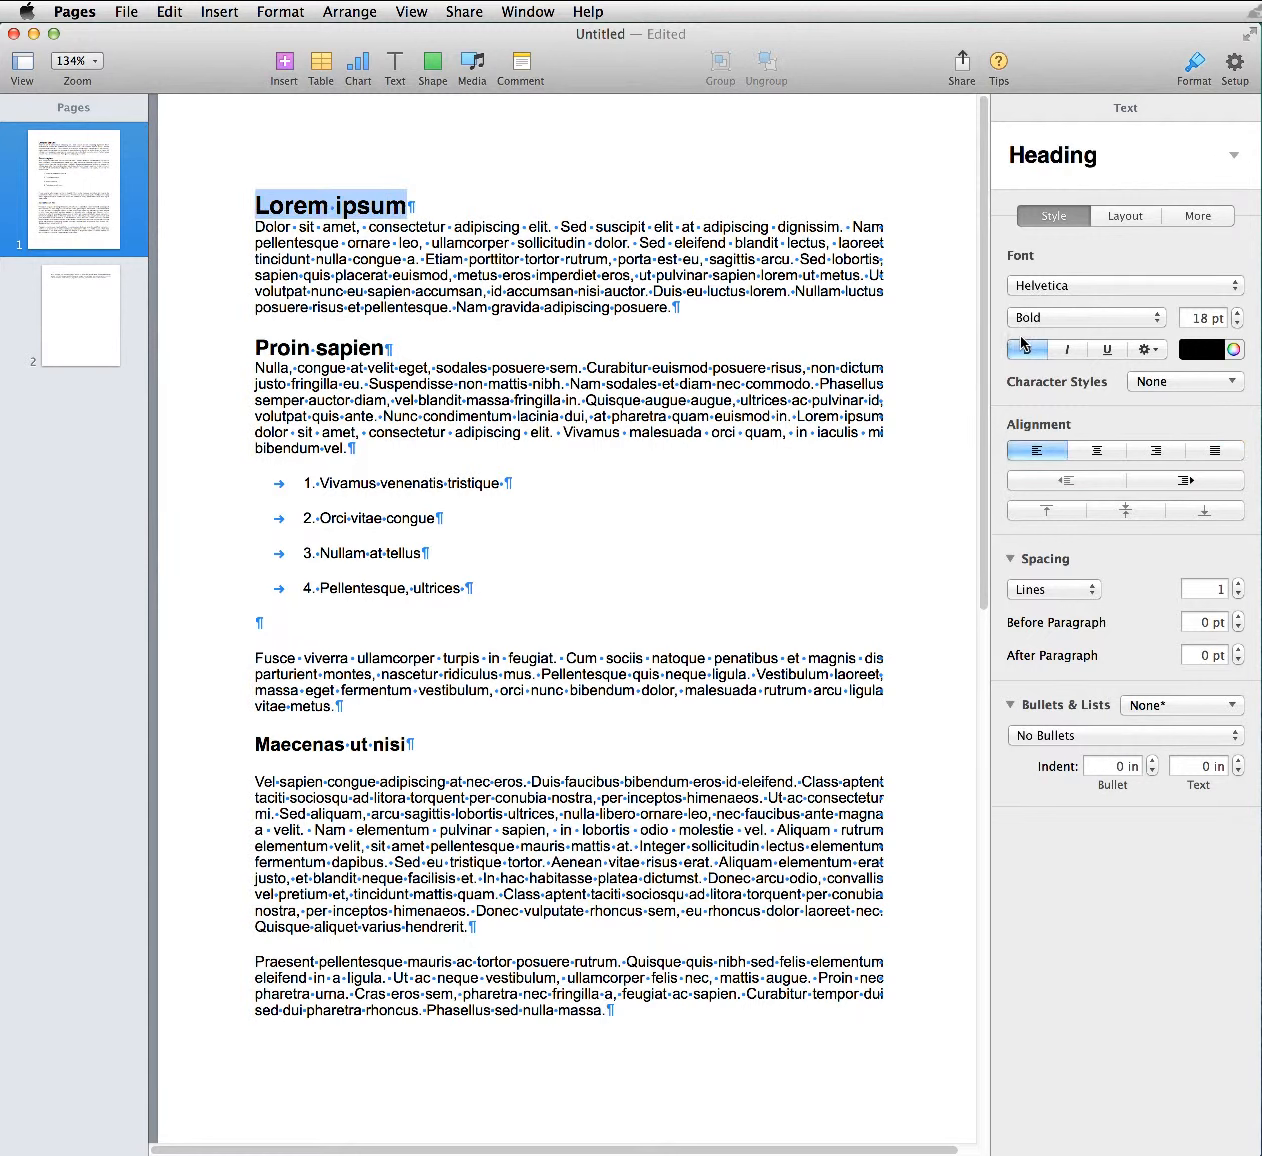
{"action": "left_click", "coordinate": [1214, 350]}
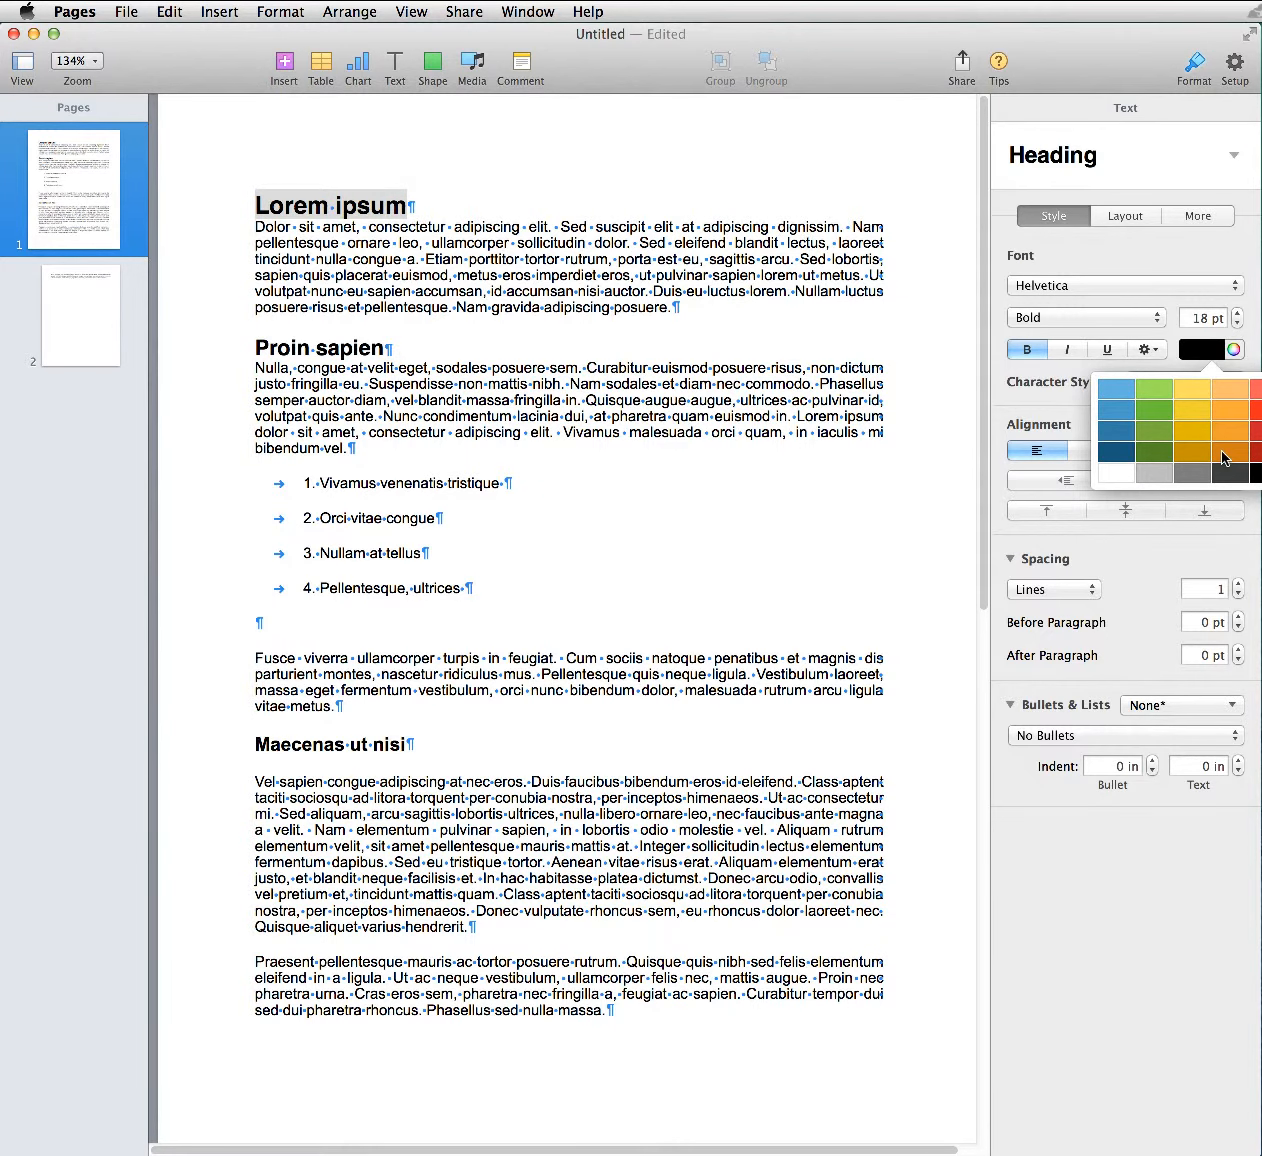
{"action": "left_click", "coordinate": [1222, 458]}
Step: Set the Lorem ipsum heading's font to KG Strawberry Limeade
{"action": "left_click", "coordinate": [1072, 289]}
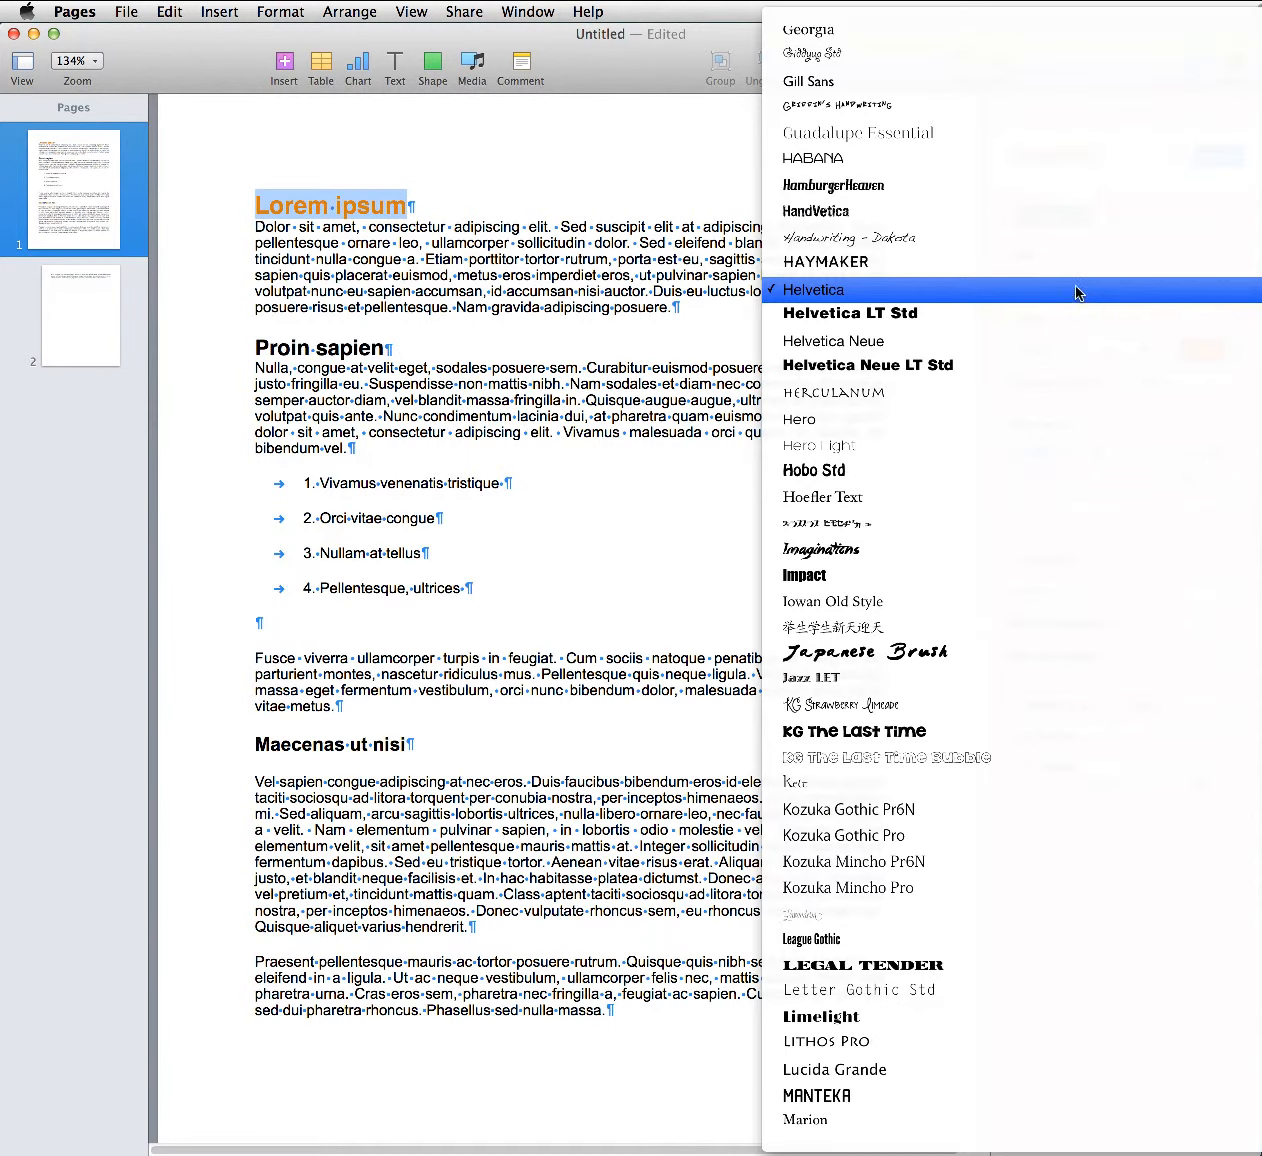
{"action": "left_click", "coordinate": [1024, 342]}
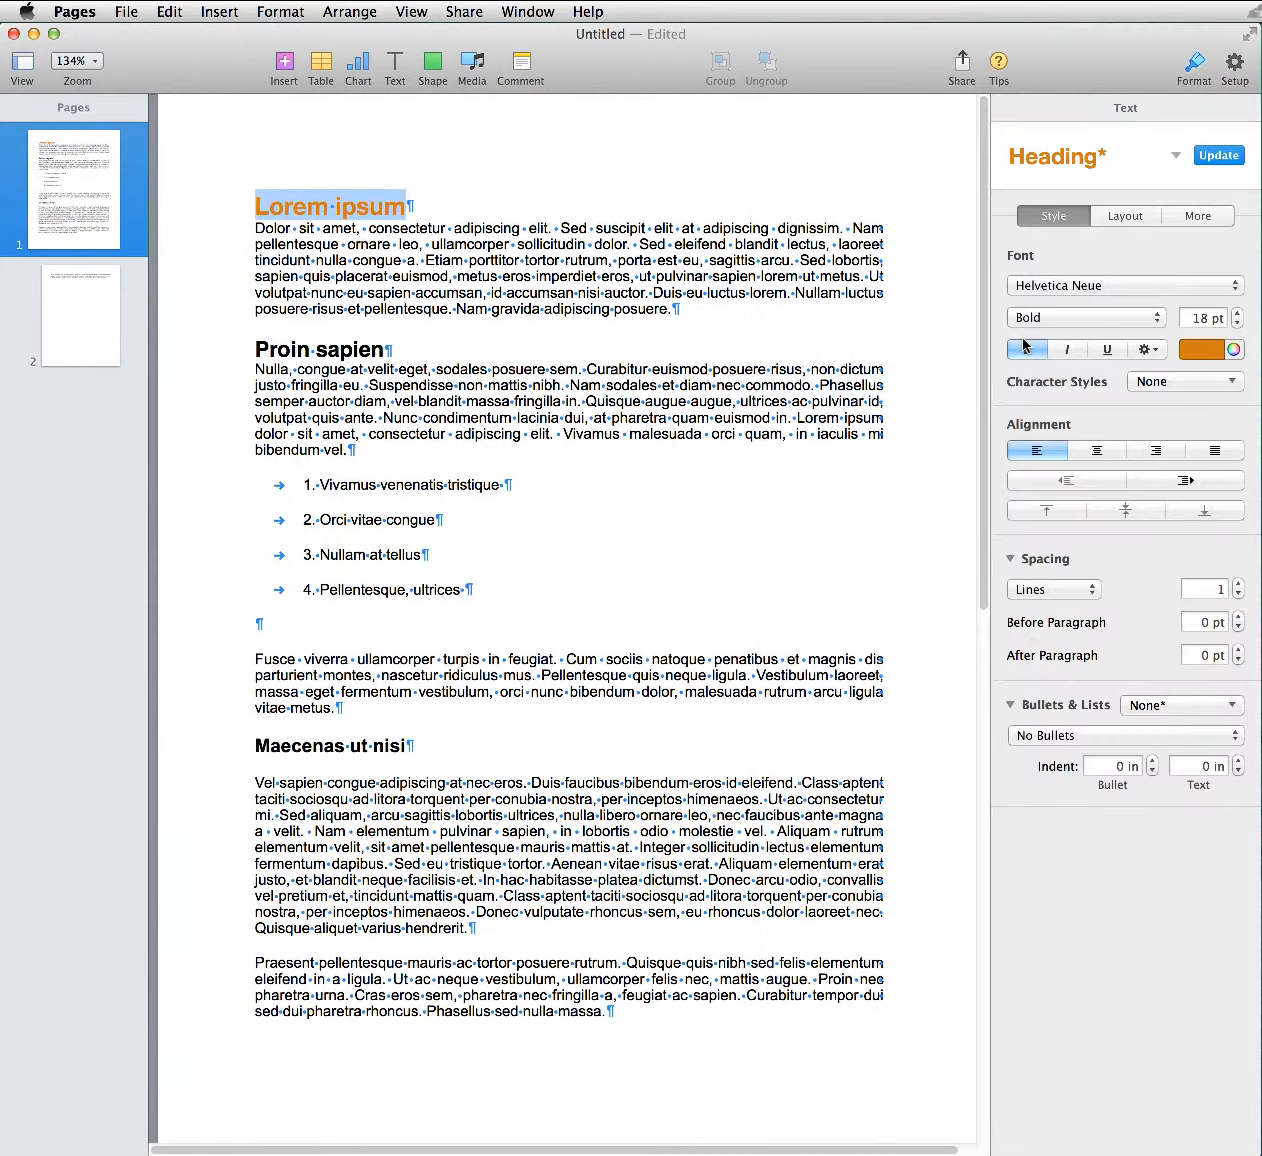
{"action": "left_click", "coordinate": [1066, 288]}
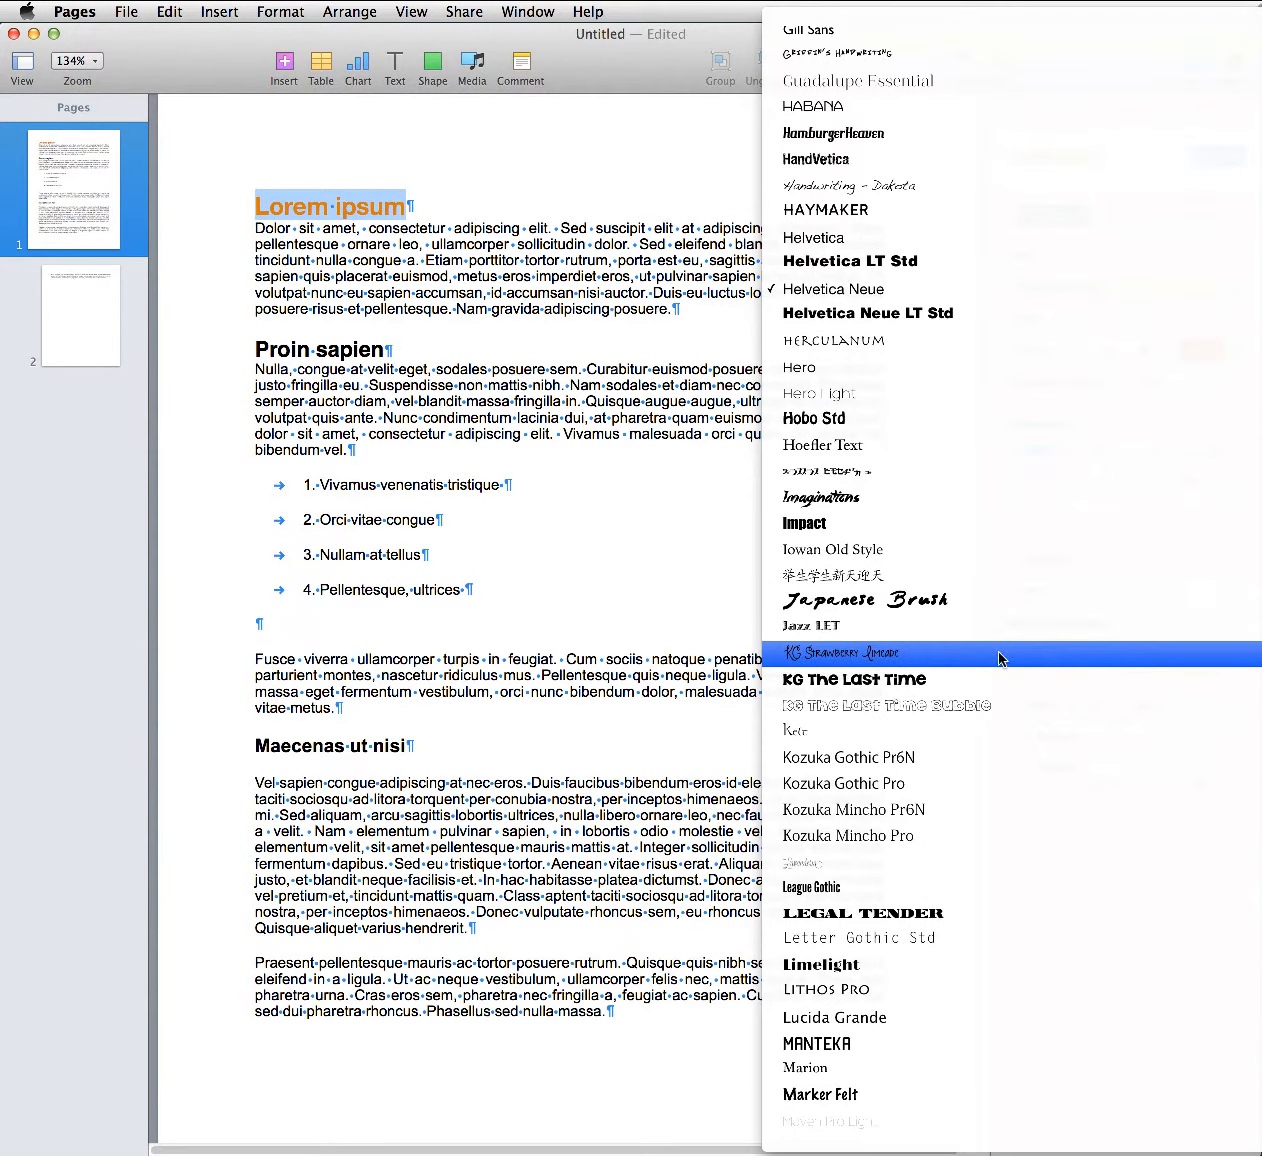
{"action": "left_click", "coordinate": [997, 654]}
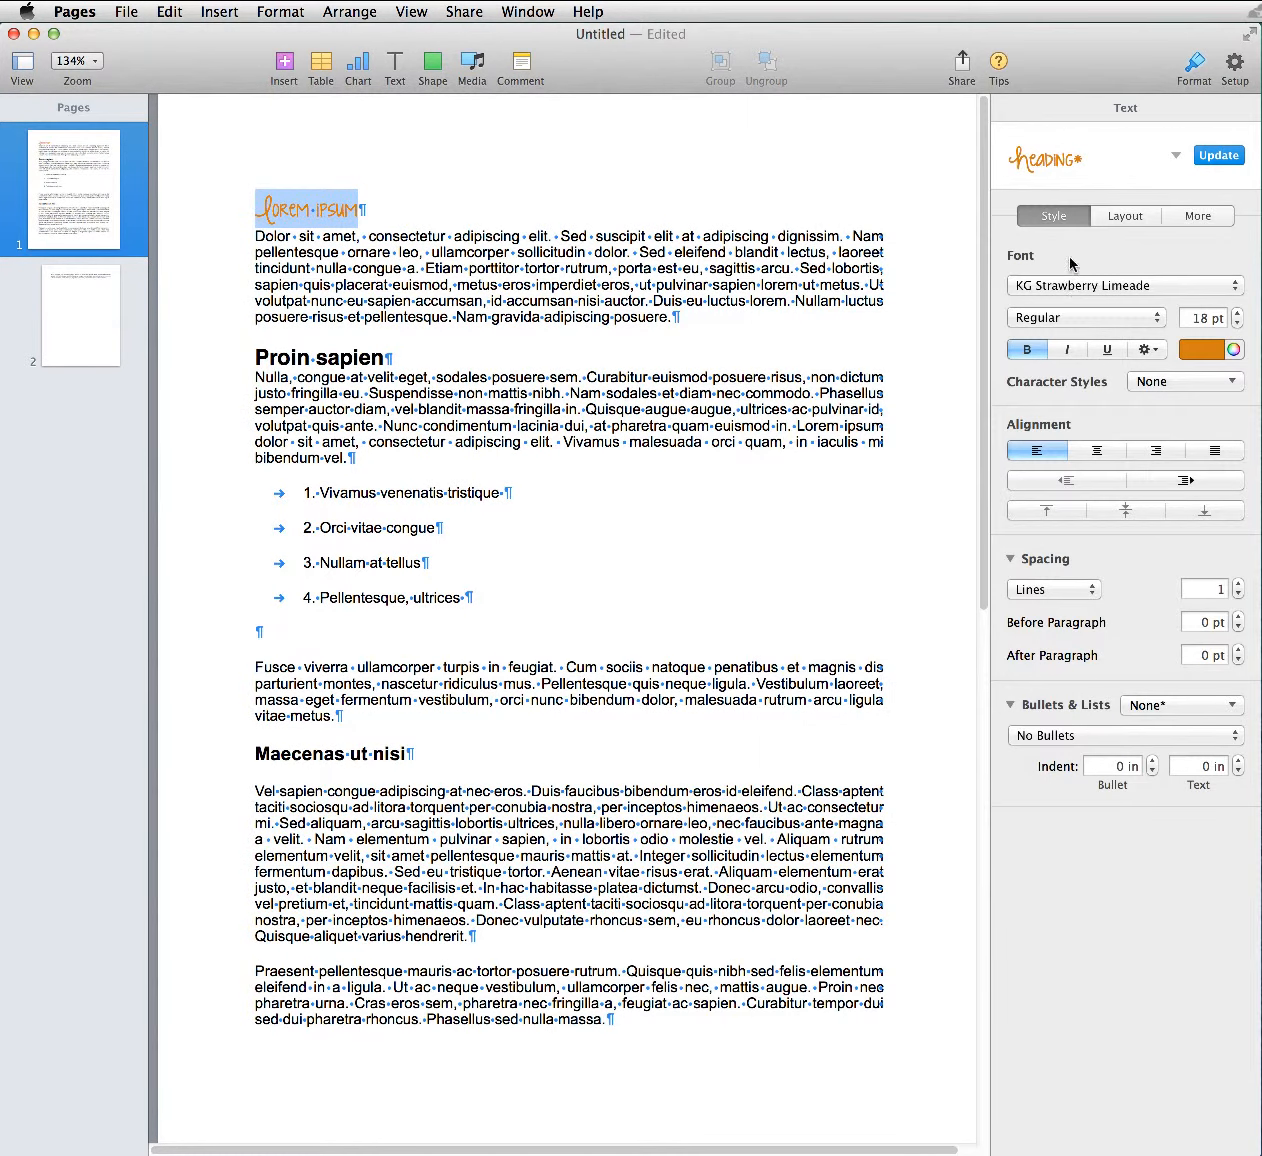
Step: Set the Lorem ipsum heading's font size to 22 pt and update the Heading style from it
{"action": "left_click", "coordinate": [1239, 313]}
{"action": "left_click", "coordinate": [1239, 313]}
{"action": "left_click", "coordinate": [1239, 313]}
{"action": "left_click", "coordinate": [1239, 313]}
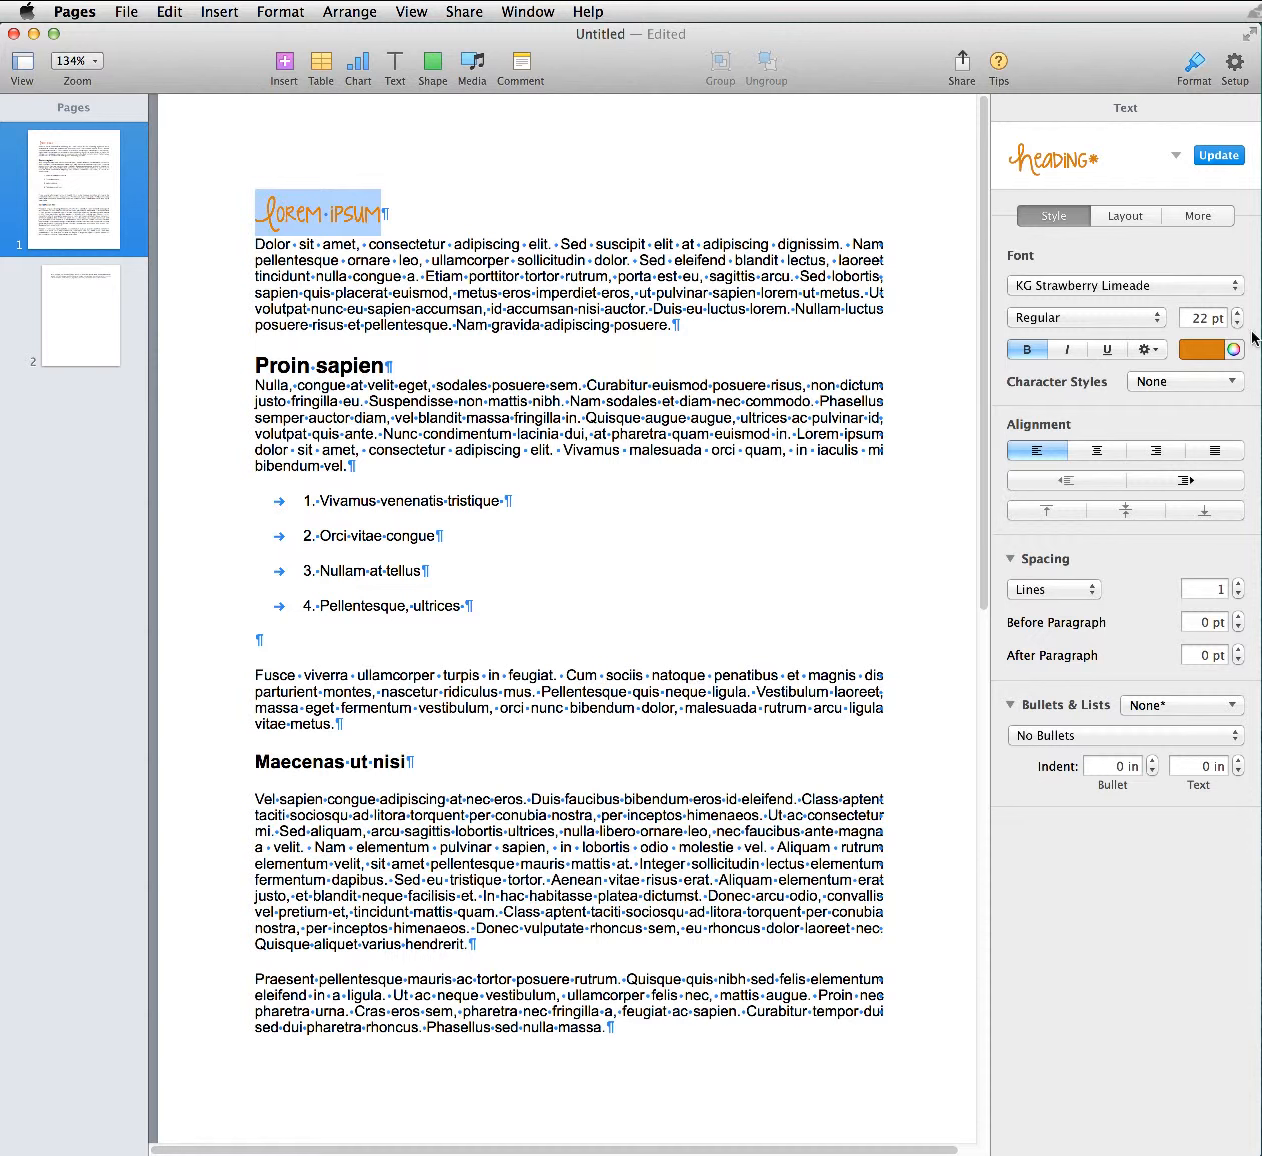
{"action": "left_click", "coordinate": [1216, 156]}
{"action": "left_click", "coordinate": [428, 219]}
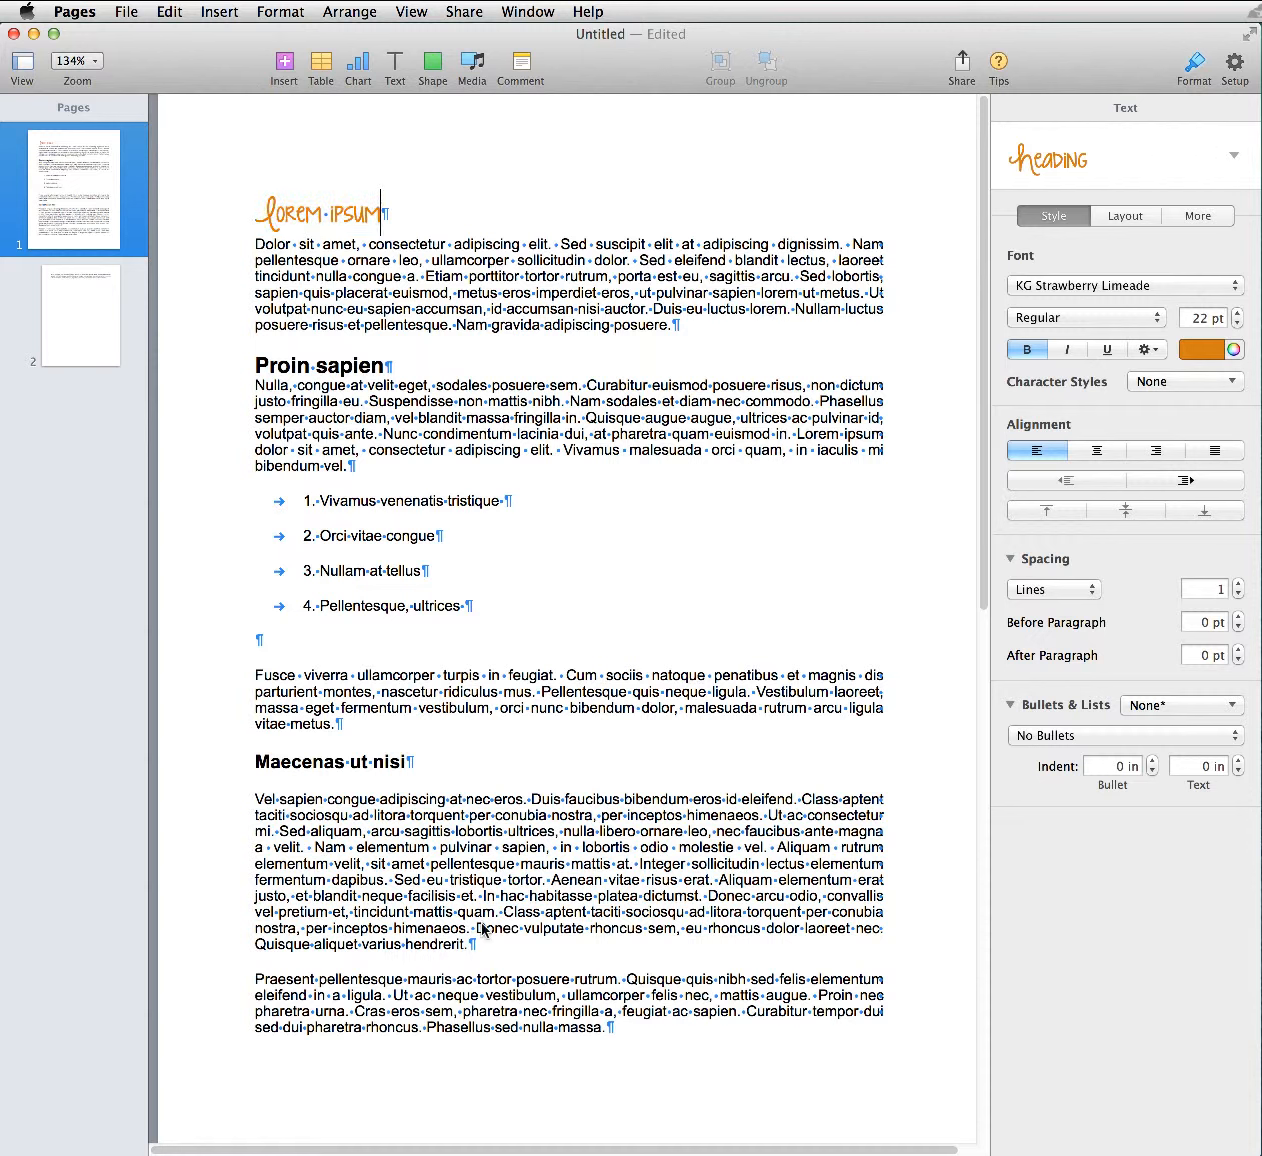
Step: Move the words "Ut consectetur" from the end of the page 2 paragraph into a new paragraph below it
{"action": "scroll", "coordinate": [484, 930], "scroll_direction": "down", "scroll_amount": 3}
{"action": "left_click", "coordinate": [664, 924]}
{"action": "scroll", "coordinate": [662, 924], "scroll_direction": "down", "scroll_amount": 9}
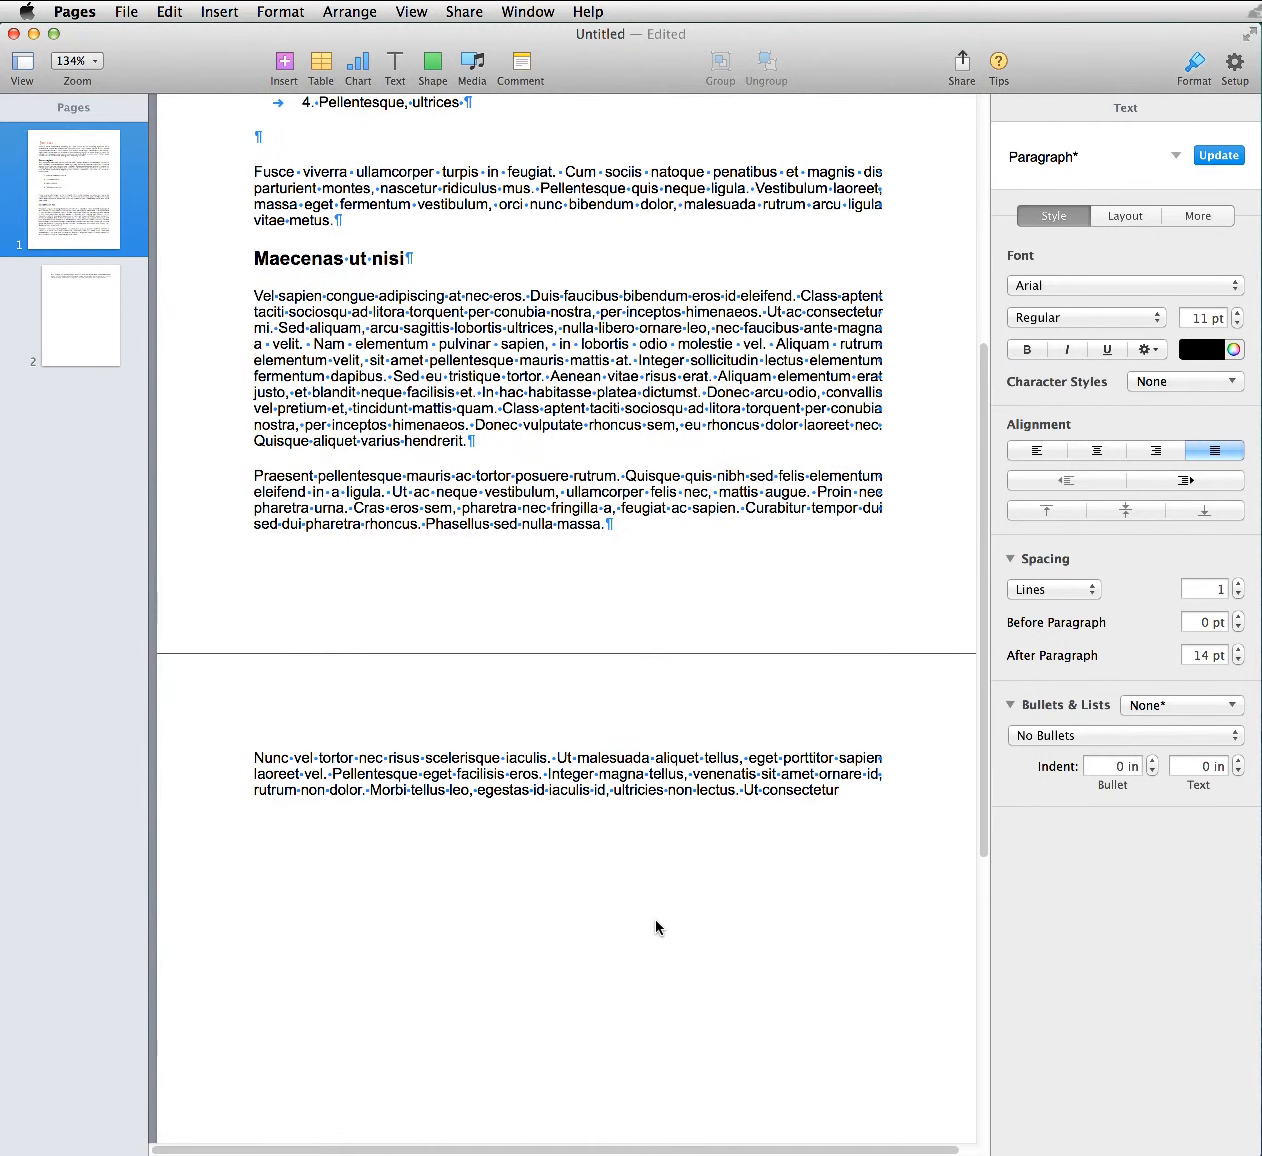
{"action": "left_click", "coordinate": [651, 903]}
{"action": "left_click_drag", "start_coordinate": [840, 790], "coordinate": [740, 792]}
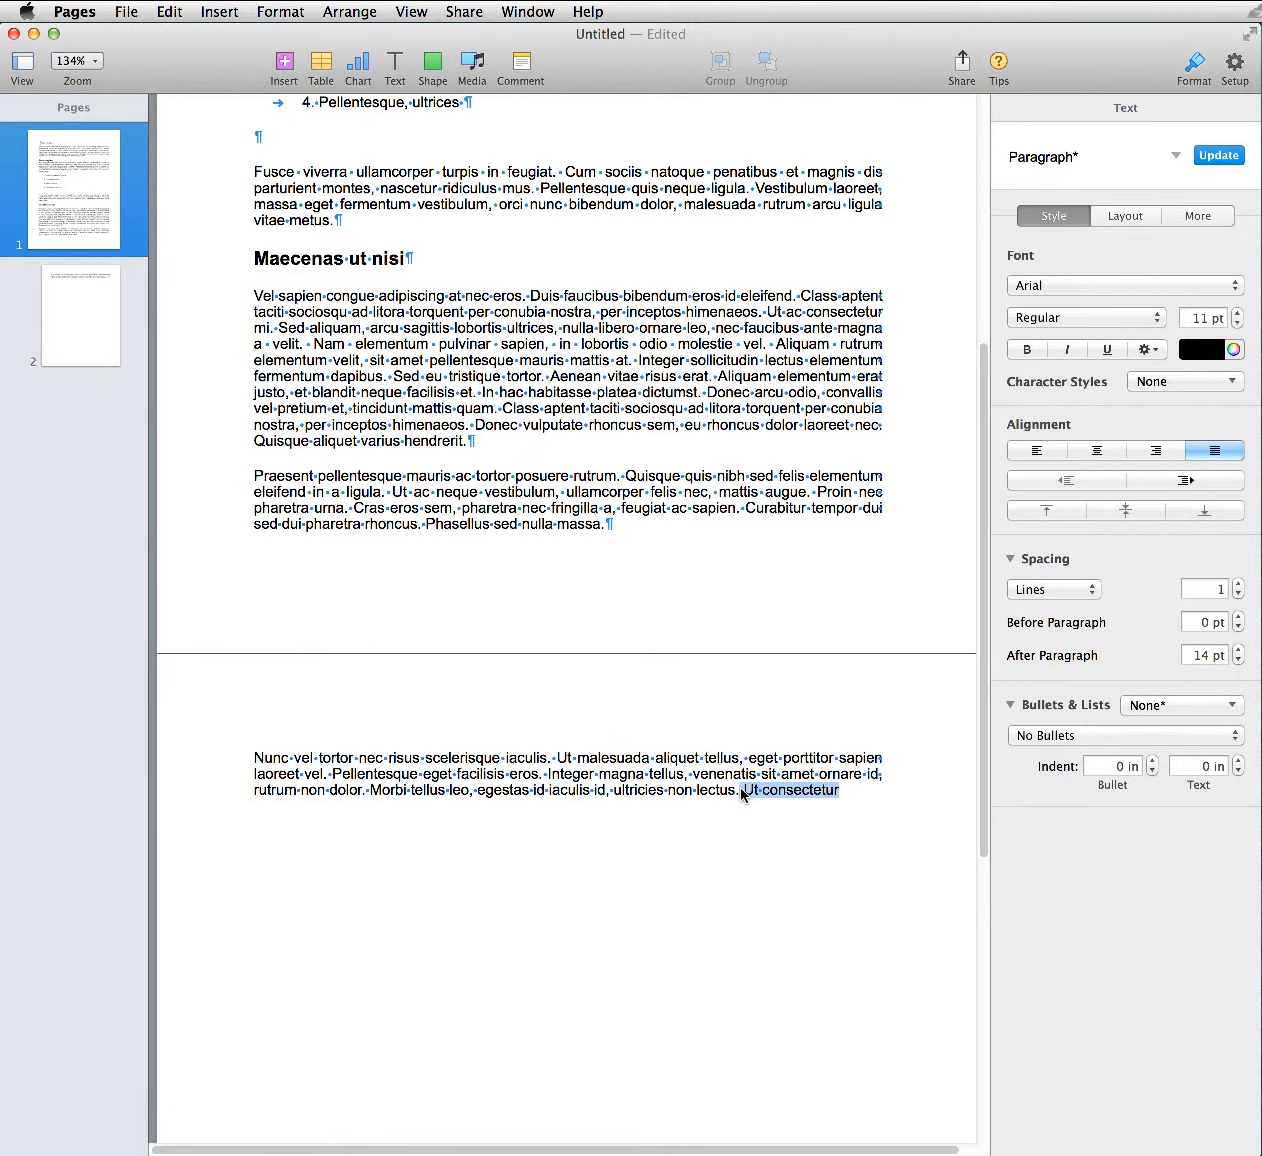
{"action": "key", "text": "cmd+x"}
{"action": "key", "text": "Return"}
{"action": "key", "text": "cmd+v"}
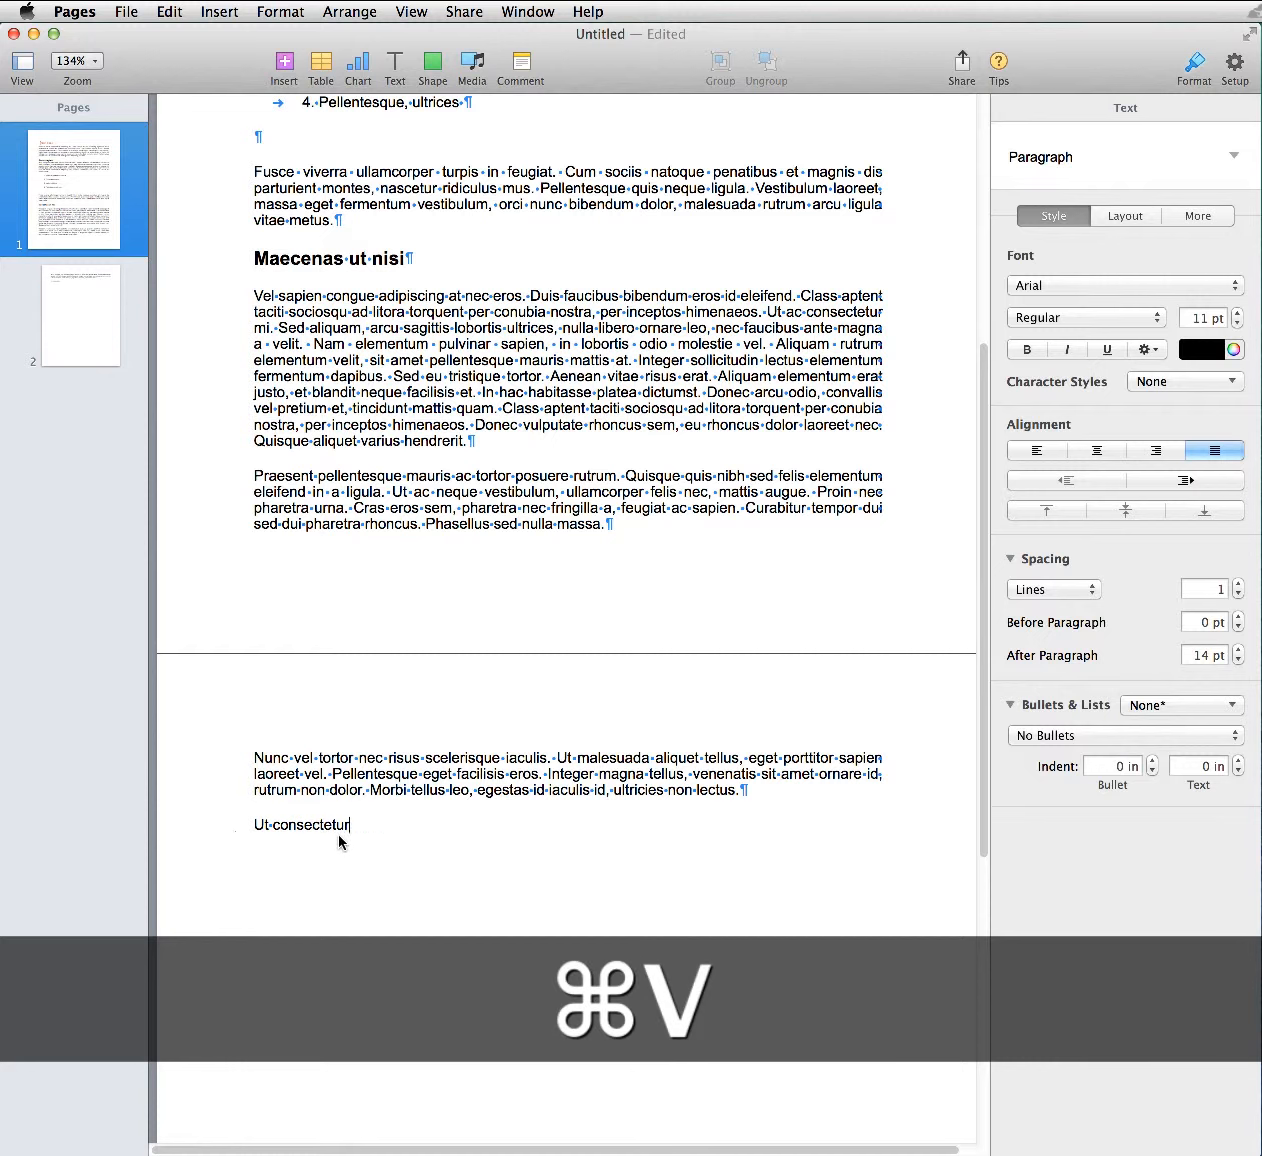
Step: Apply the Heading paragraph style to the text "Ut consectetur" at the end of page 2
{"action": "left_click_drag", "start_coordinate": [341, 913], "coordinate": [187, 826]}
{"action": "left_click", "coordinate": [1208, 152]}
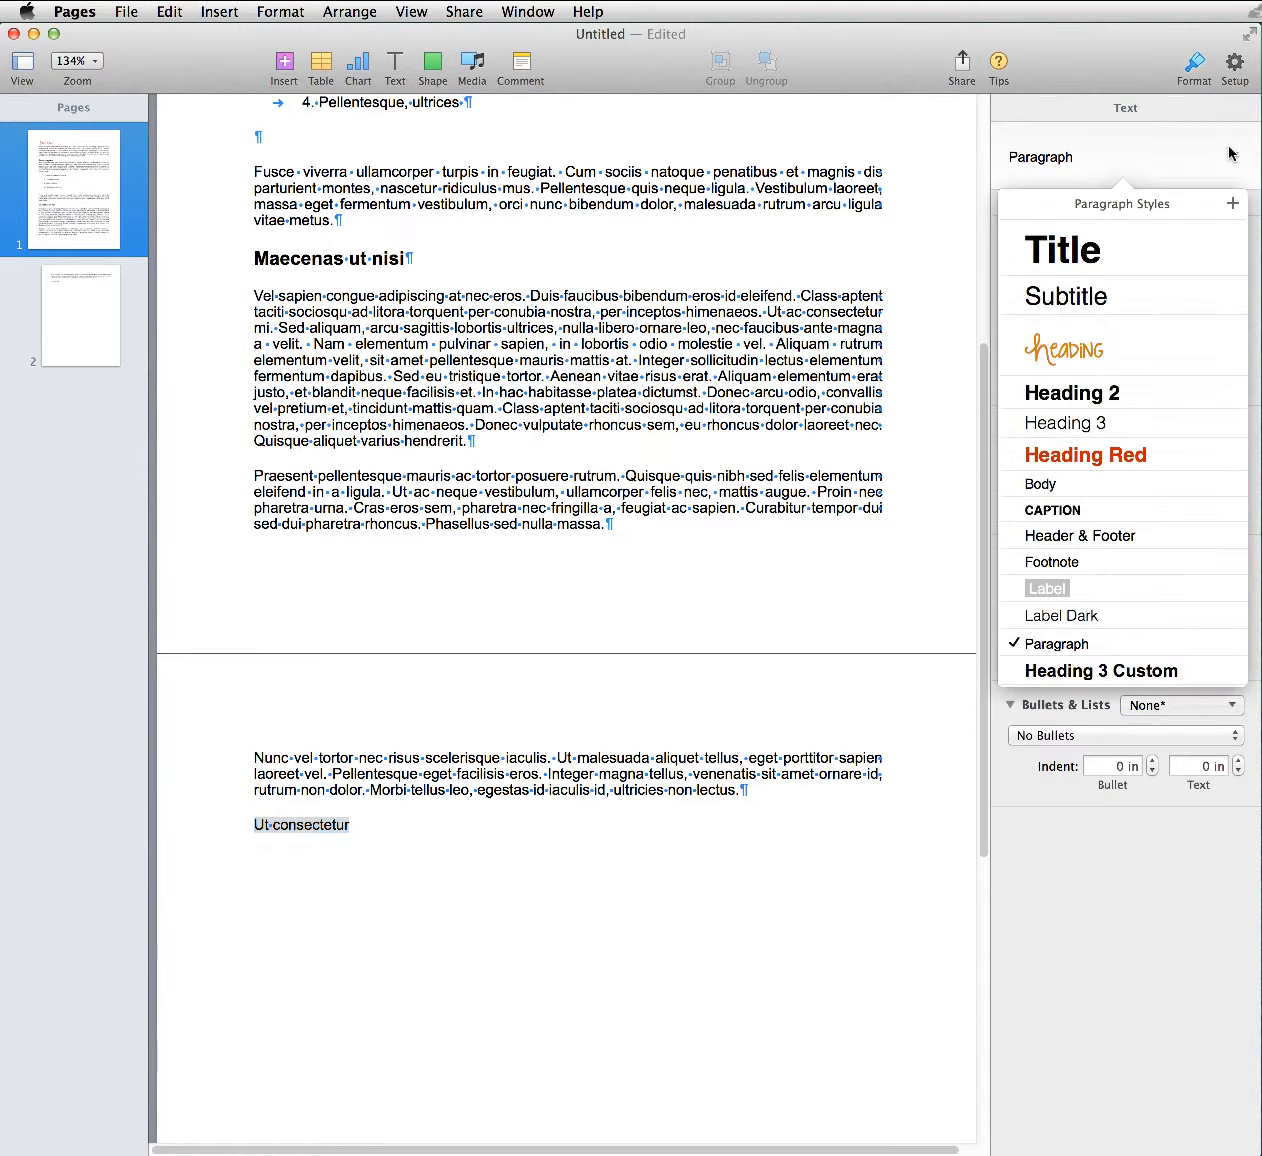
{"action": "left_click", "coordinate": [1130, 345]}
{"action": "left_click", "coordinate": [556, 866]}
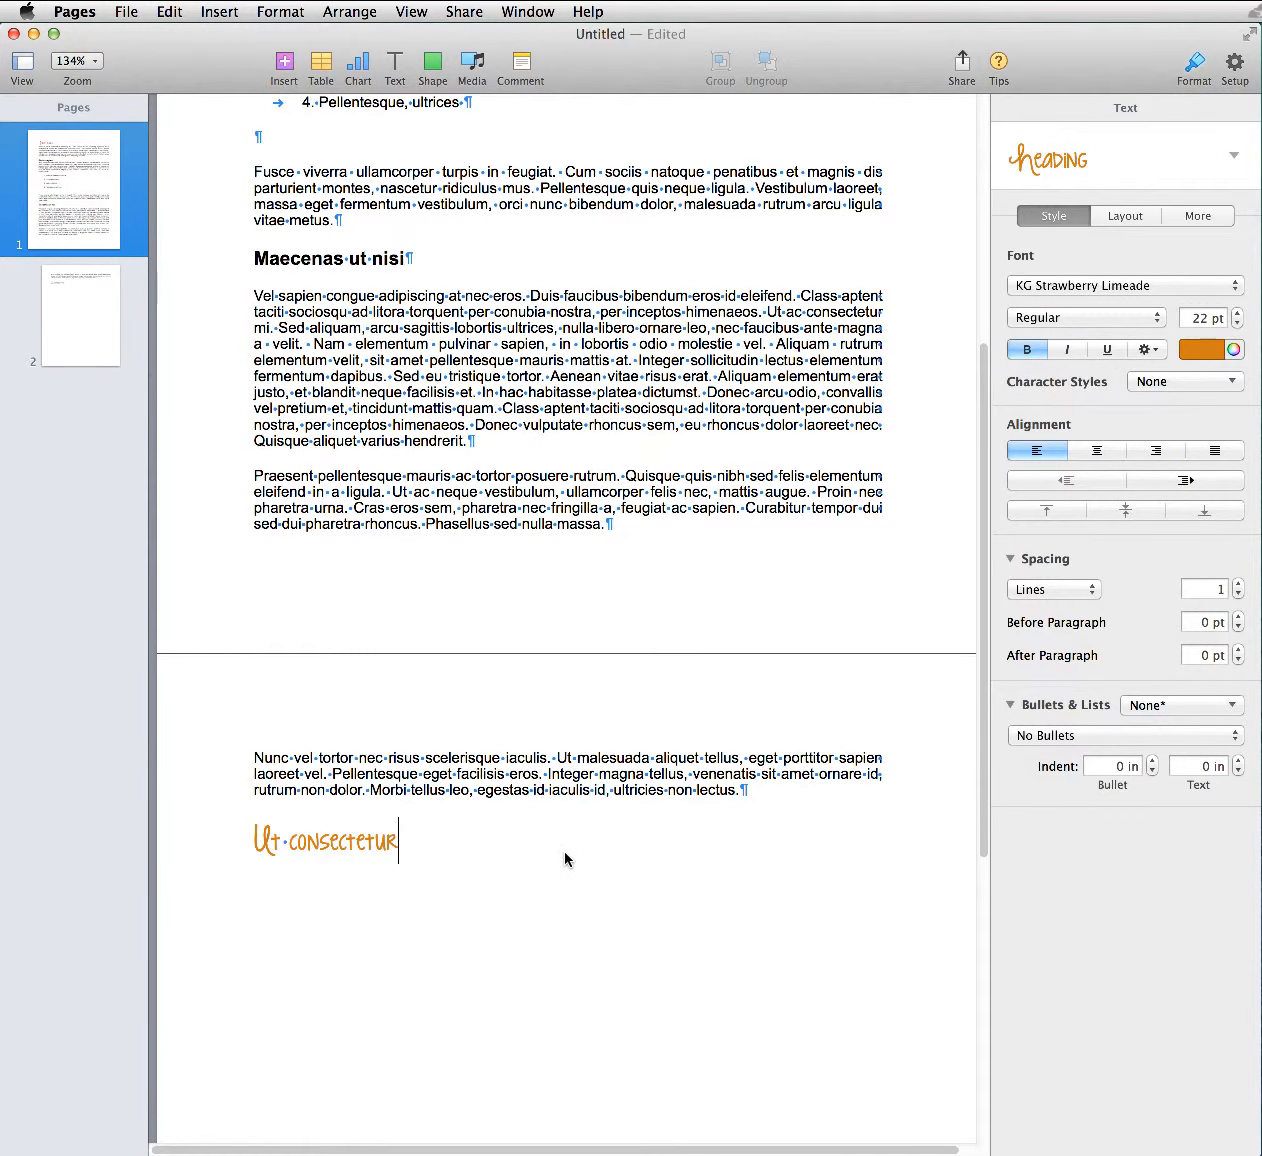
Step: Set the Lorem ipsum heading's text color to black and its font to Helvetica
{"action": "scroll", "coordinate": [474, 864], "scroll_direction": "up", "scroll_amount": 1}
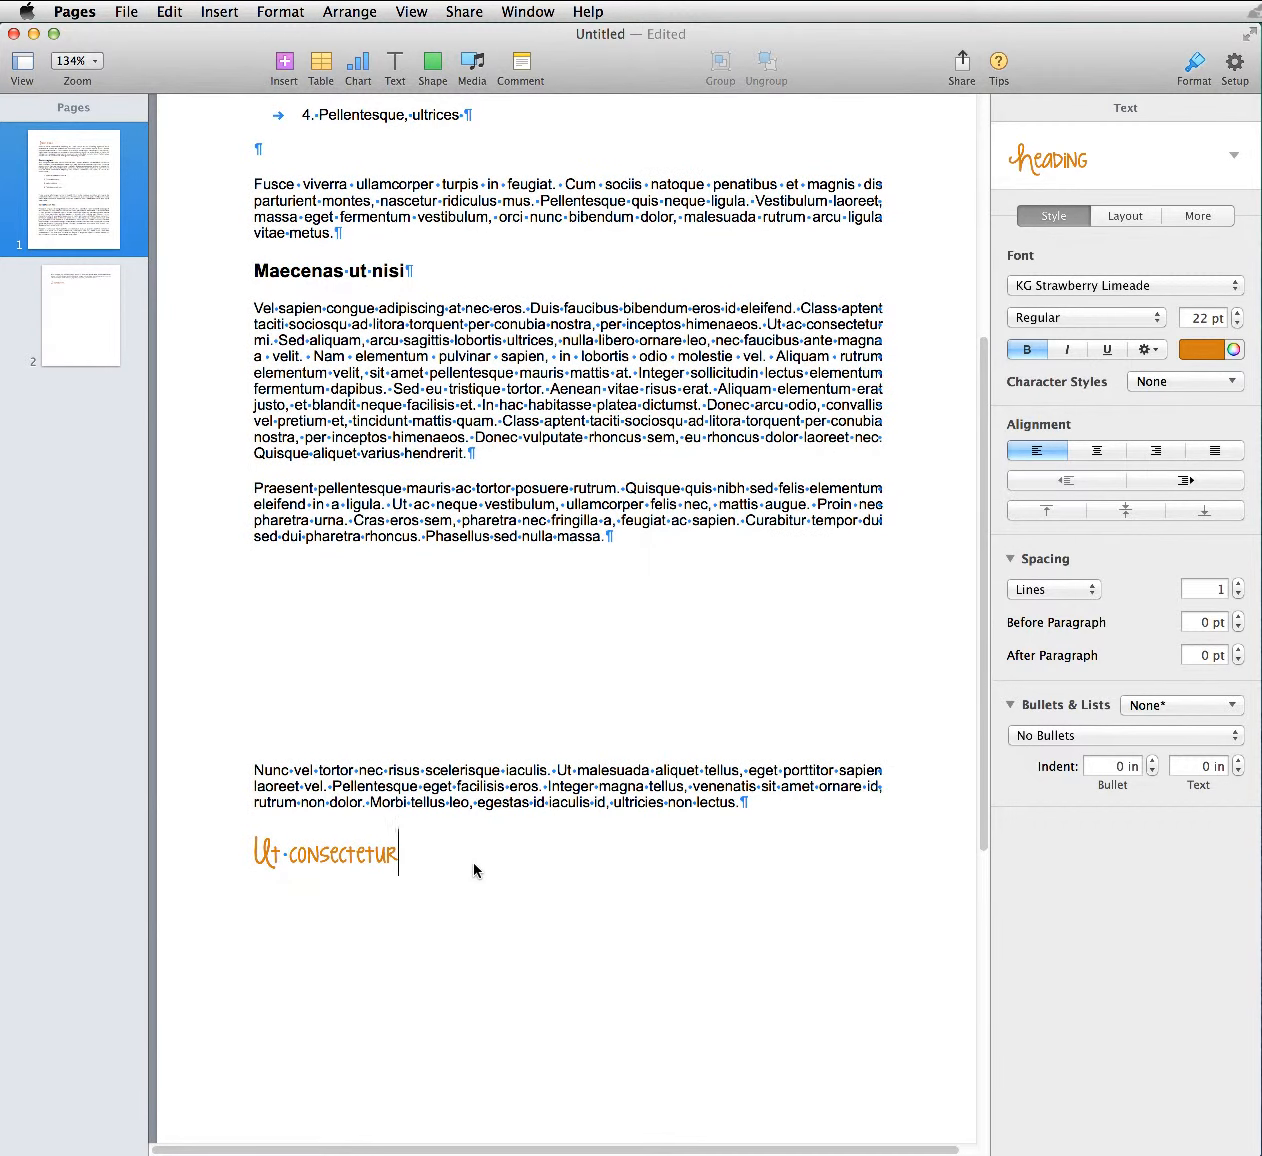
{"action": "scroll", "coordinate": [474, 886], "scroll_direction": "up", "scroll_amount": 1}
{"action": "left_click_drag", "start_coordinate": [425, 873], "coordinate": [245, 852]}
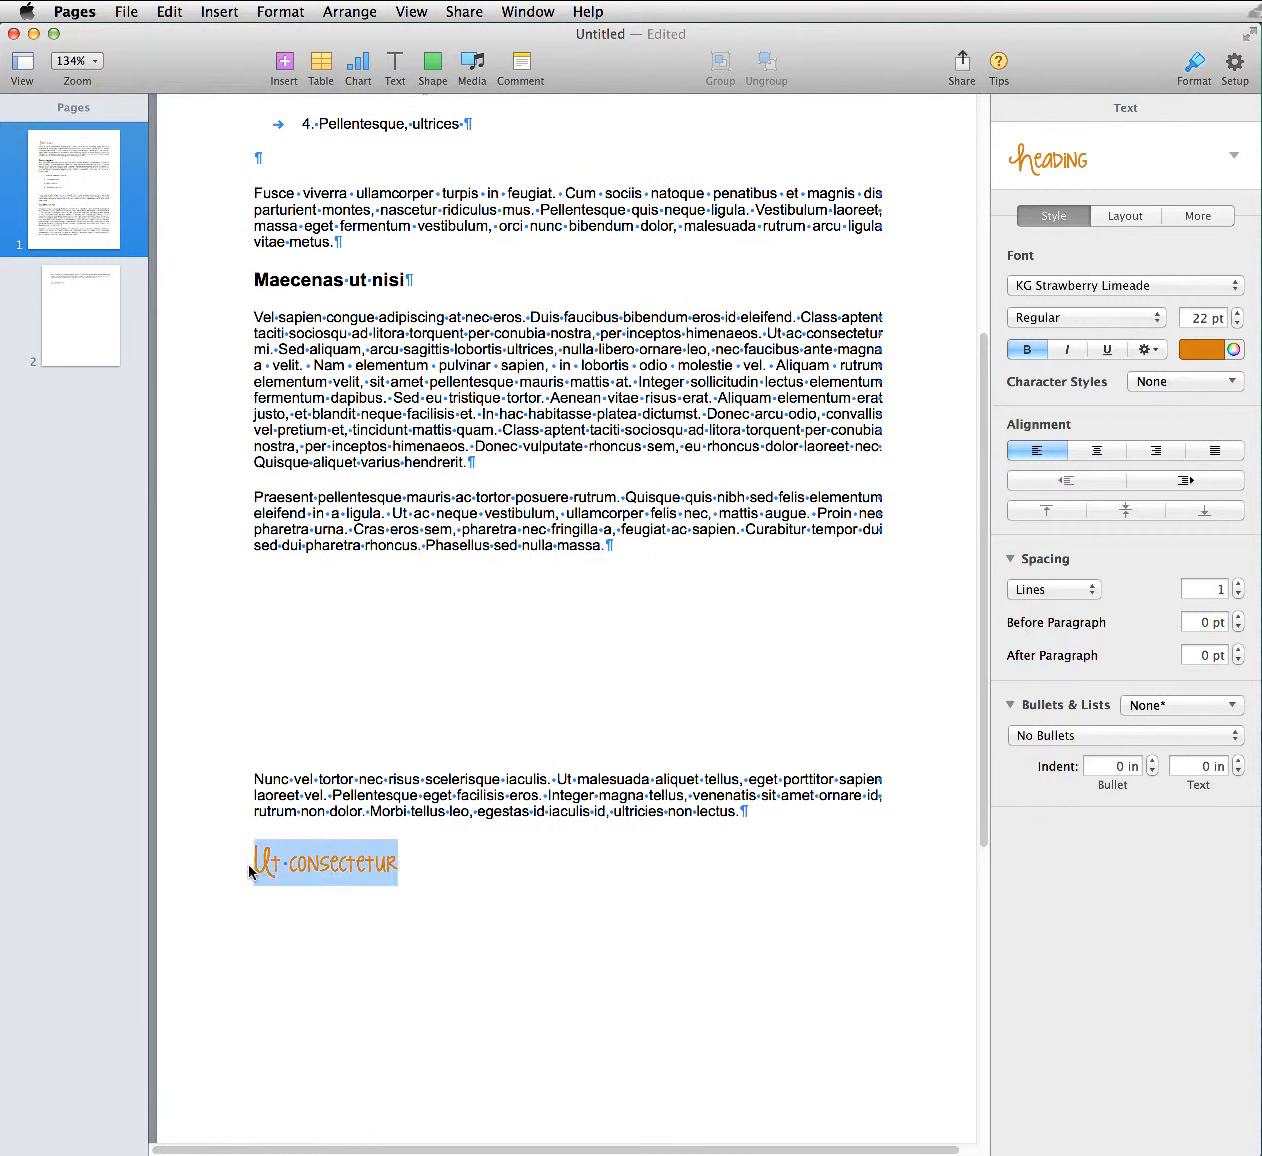
{"action": "scroll", "coordinate": [408, 248], "scroll_direction": "up", "scroll_amount": 15}
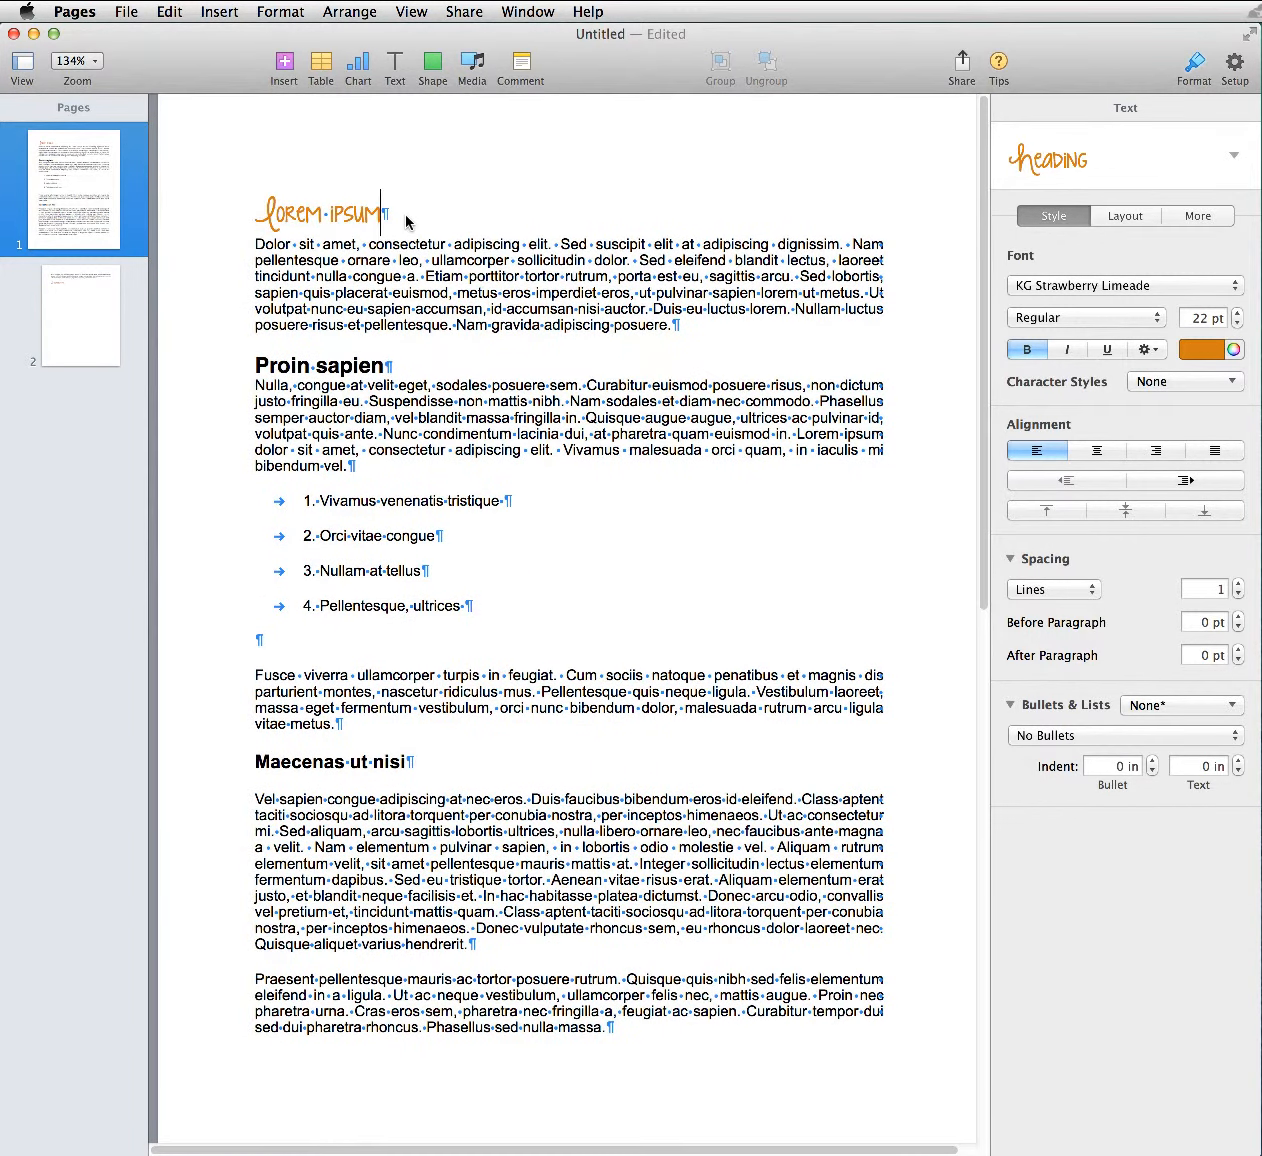
{"action": "left_click_drag", "start_coordinate": [380, 215], "coordinate": [248, 220]}
{"action": "left_click", "coordinate": [1200, 349]}
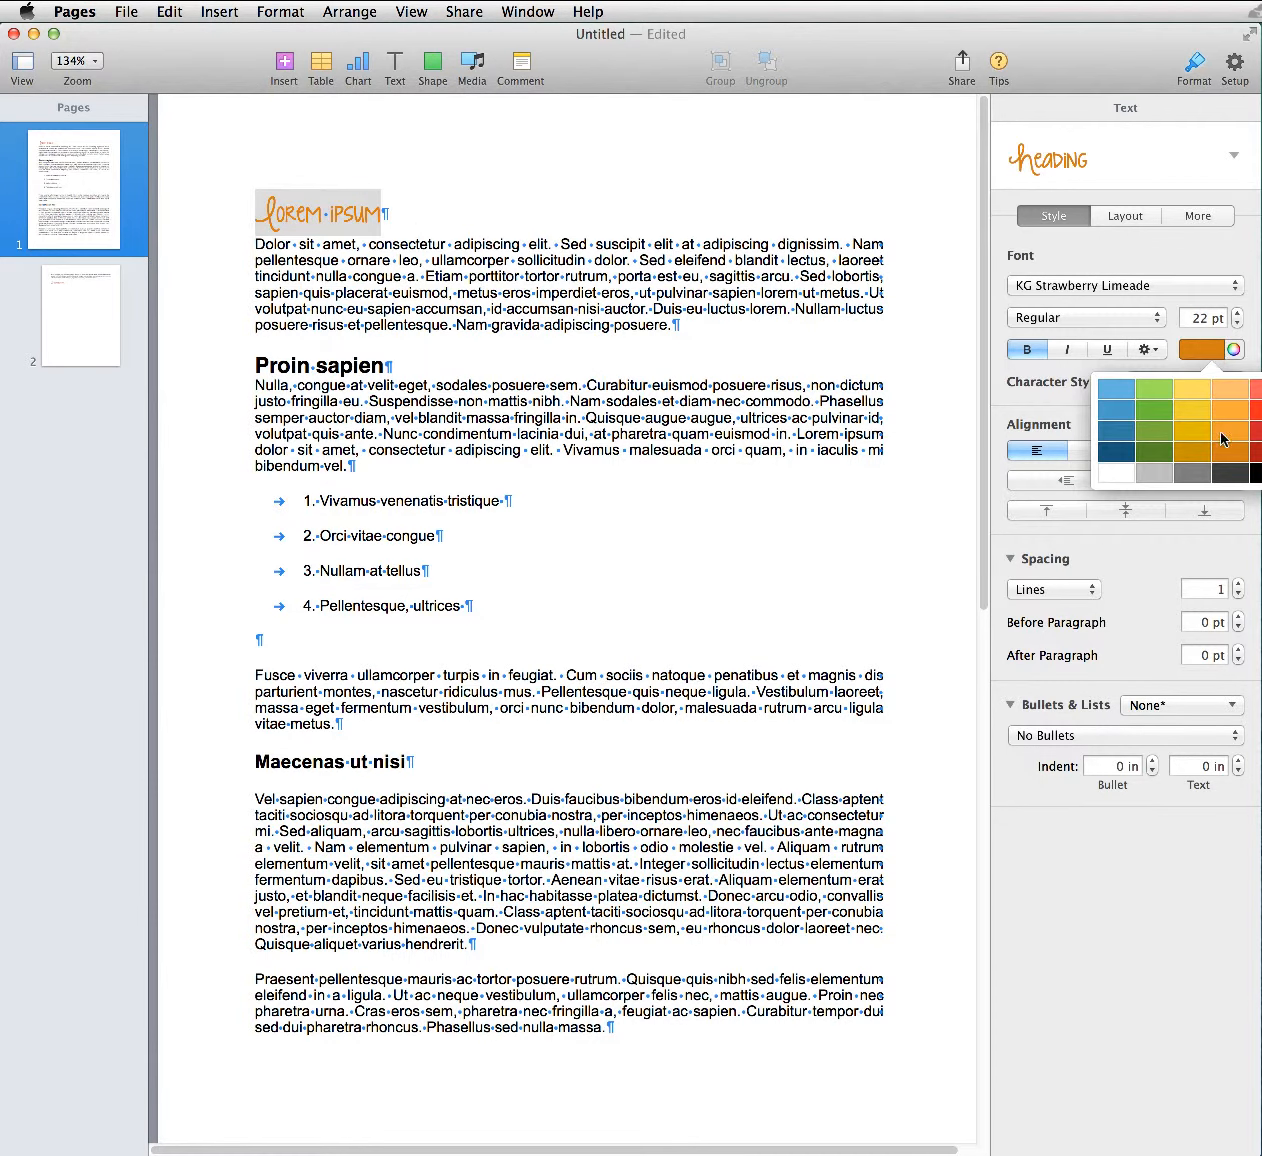
{"action": "left_click", "coordinate": [1256, 473]}
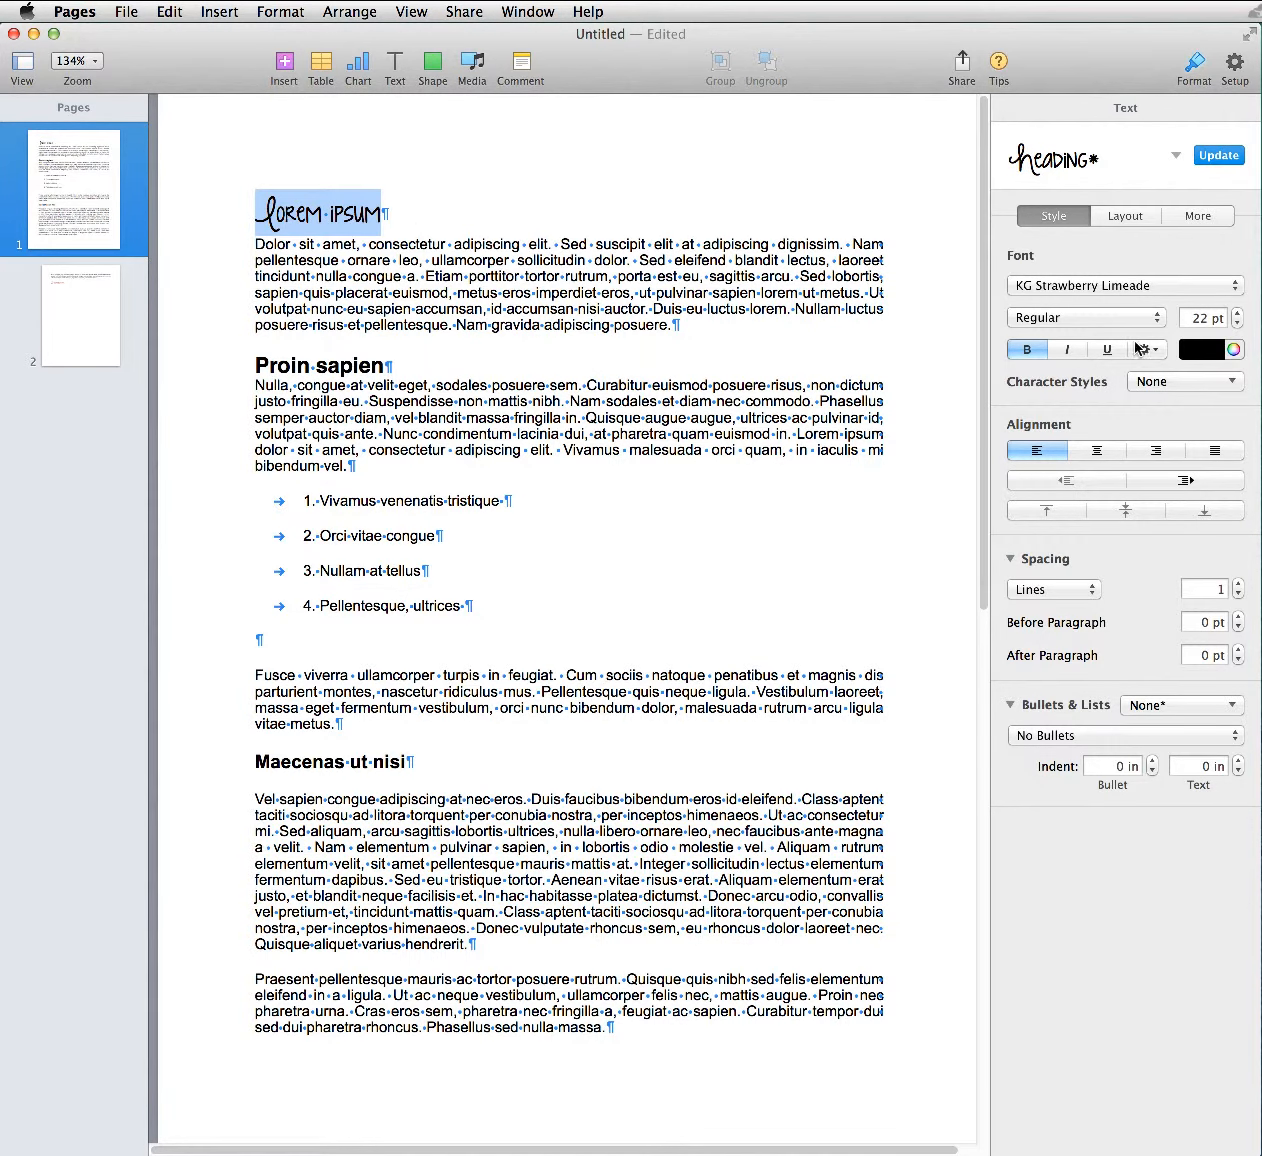
{"action": "left_click", "coordinate": [1126, 292]}
{"action": "type", "text": "he"}
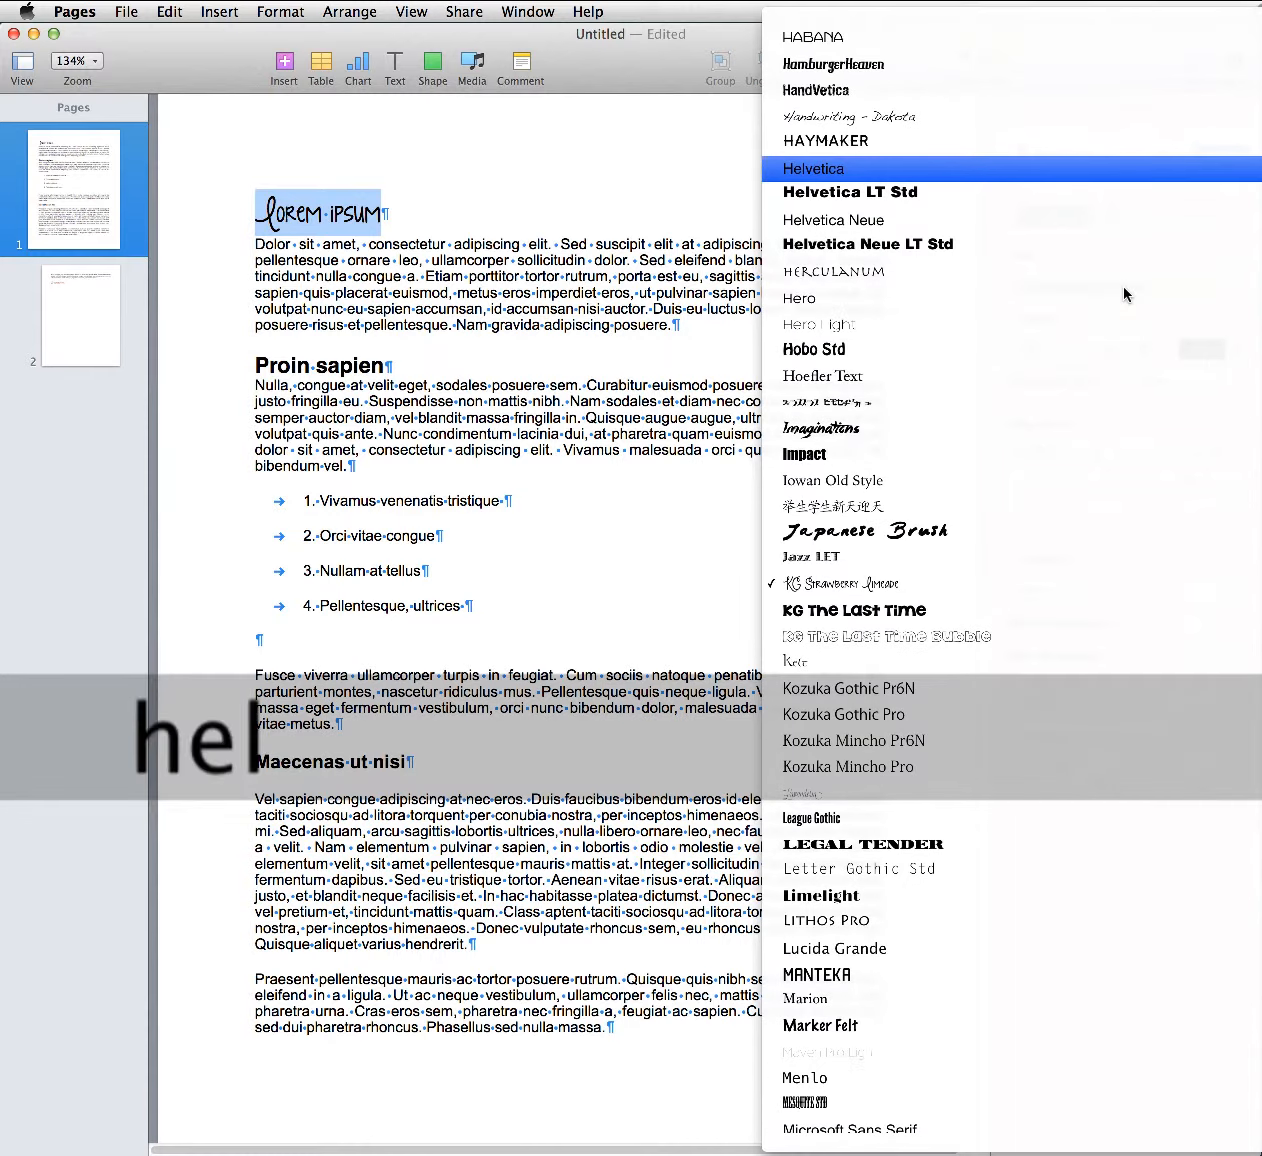
{"action": "key", "text": "Return"}
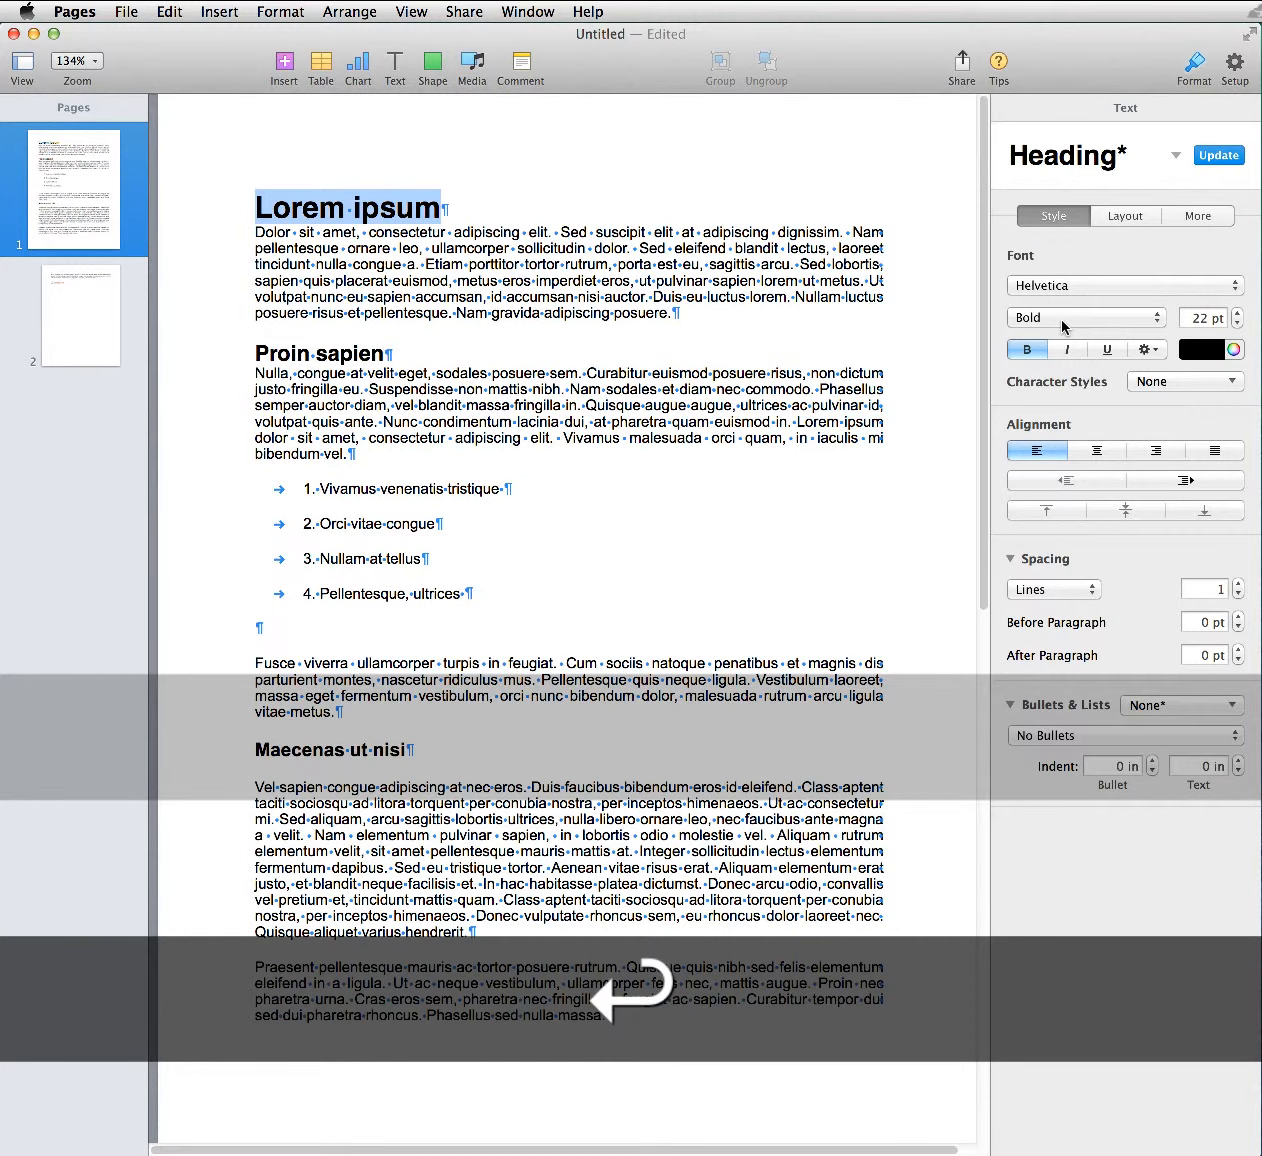
Step: Reduce the Lorem ipsum heading's font size to 20 pt and update the Heading style from it
{"action": "left_click", "coordinate": [1237, 323]}
{"action": "left_click", "coordinate": [1237, 323]}
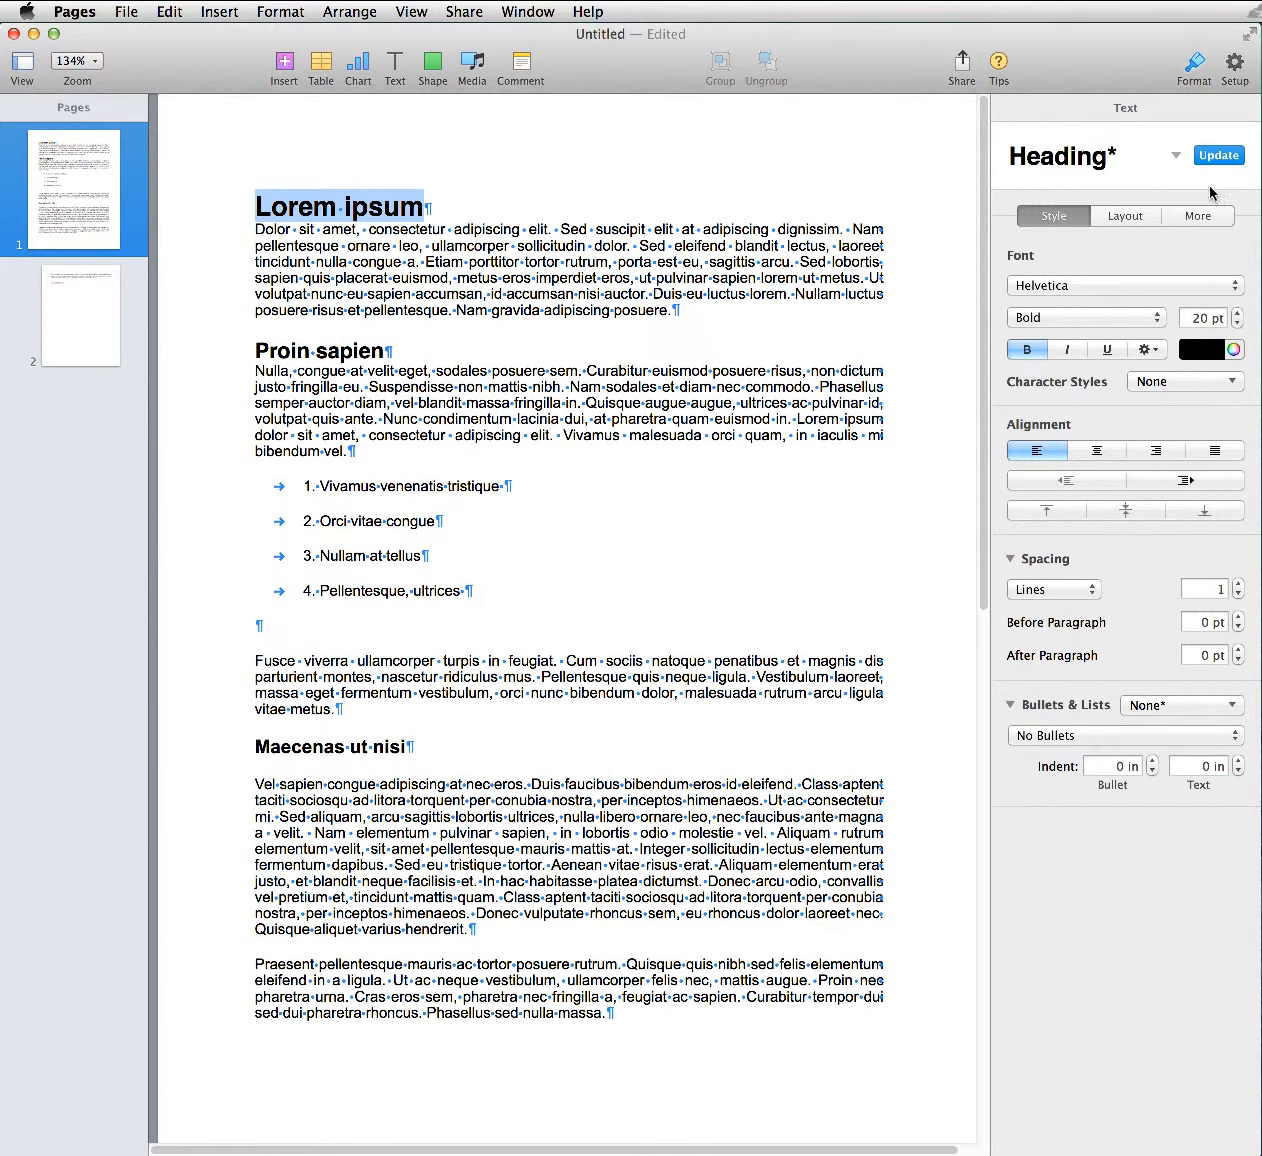
{"action": "scroll", "coordinate": [670, 527], "scroll_direction": "down", "scroll_amount": 10}
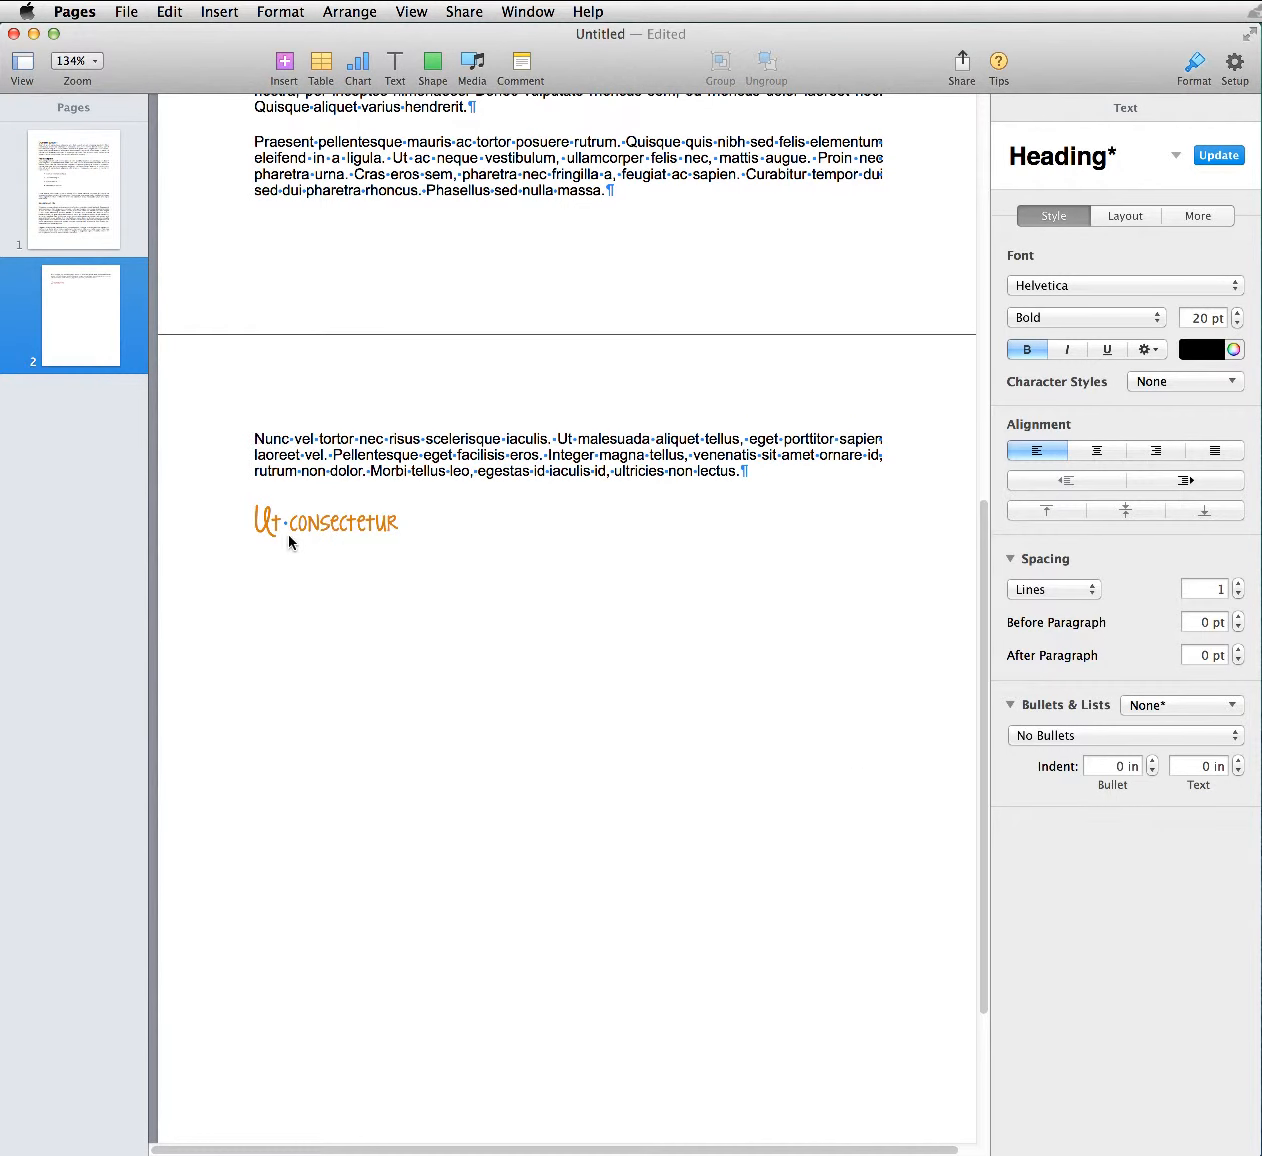
{"action": "left_click", "coordinate": [1236, 158]}
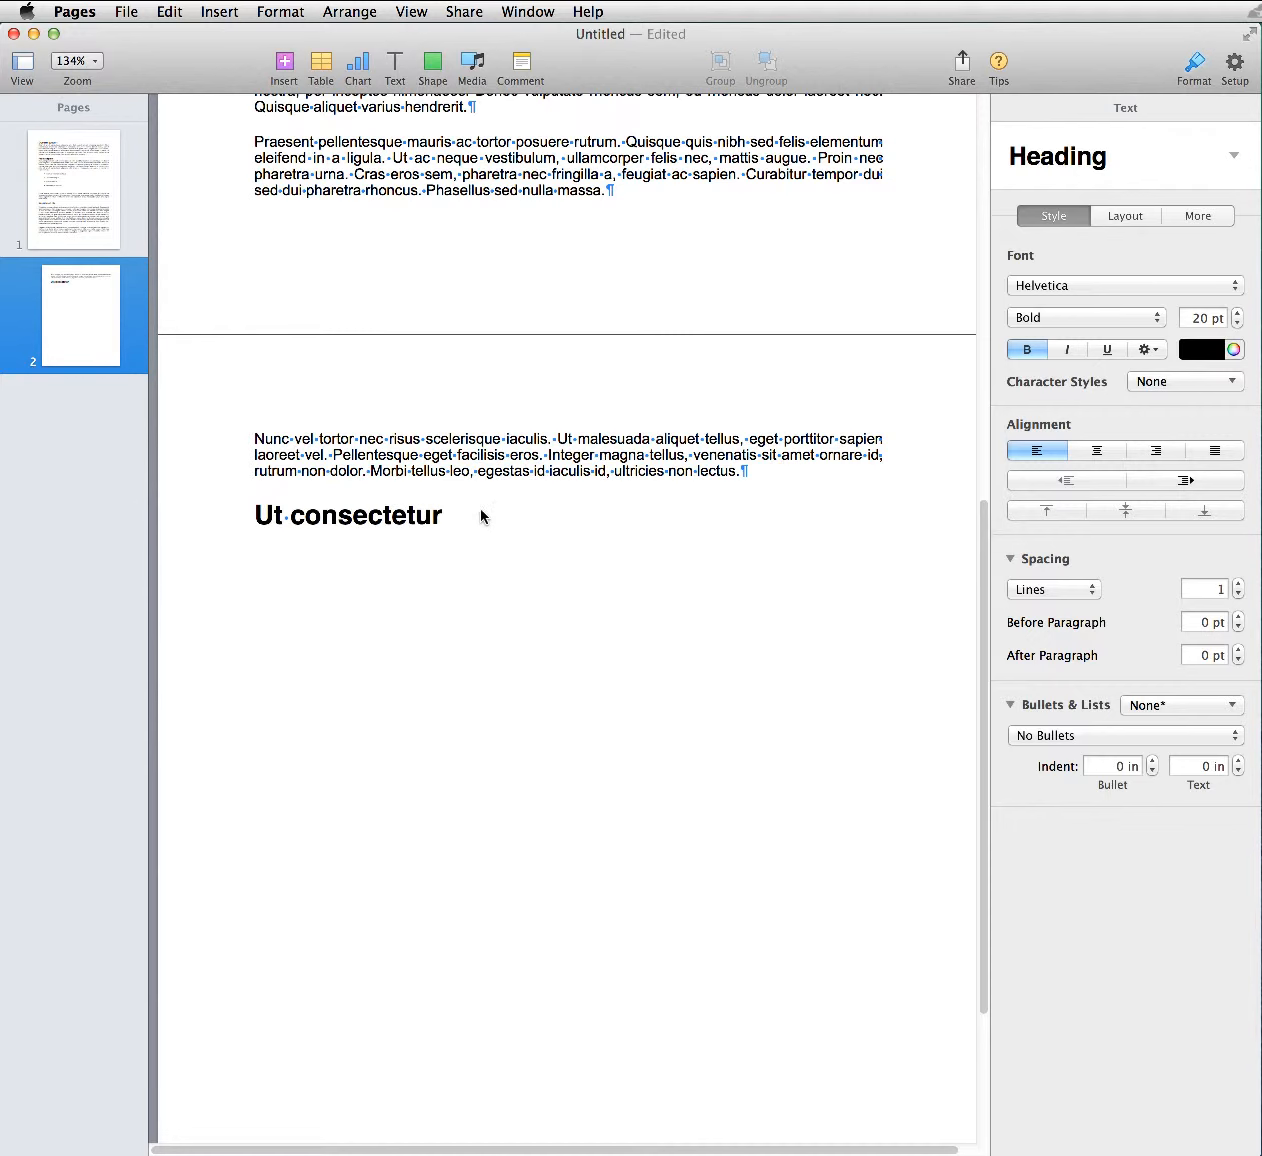
{"action": "scroll", "coordinate": [455, 534], "scroll_direction": "up", "scroll_amount": 10}
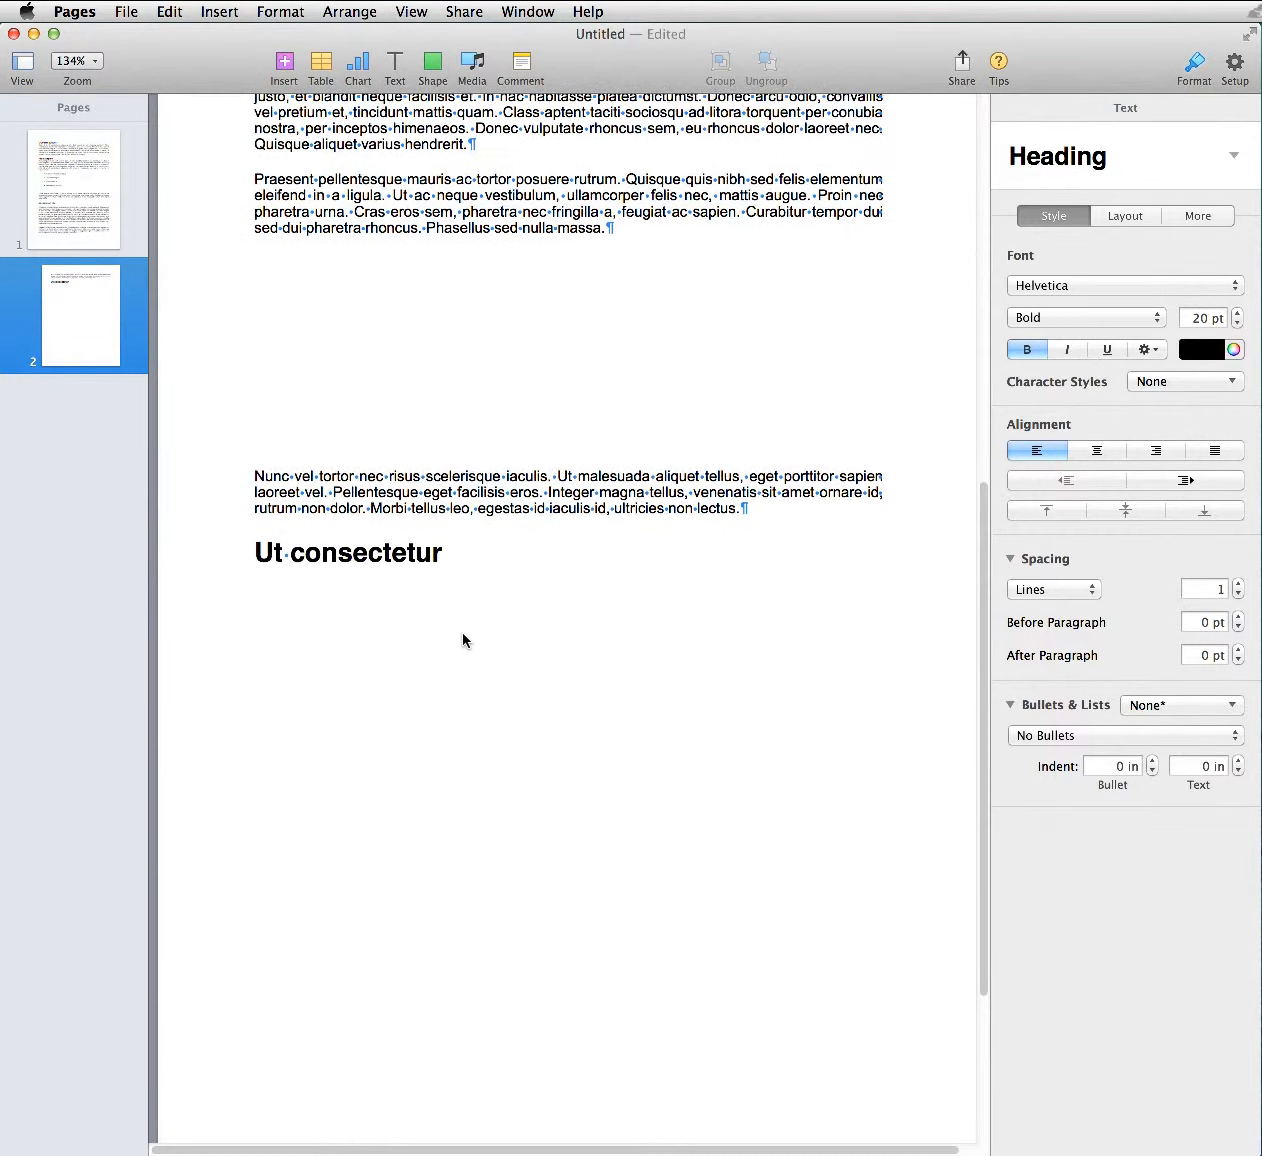
{"action": "scroll", "coordinate": [460, 620], "scroll_direction": "up", "scroll_amount": 3}
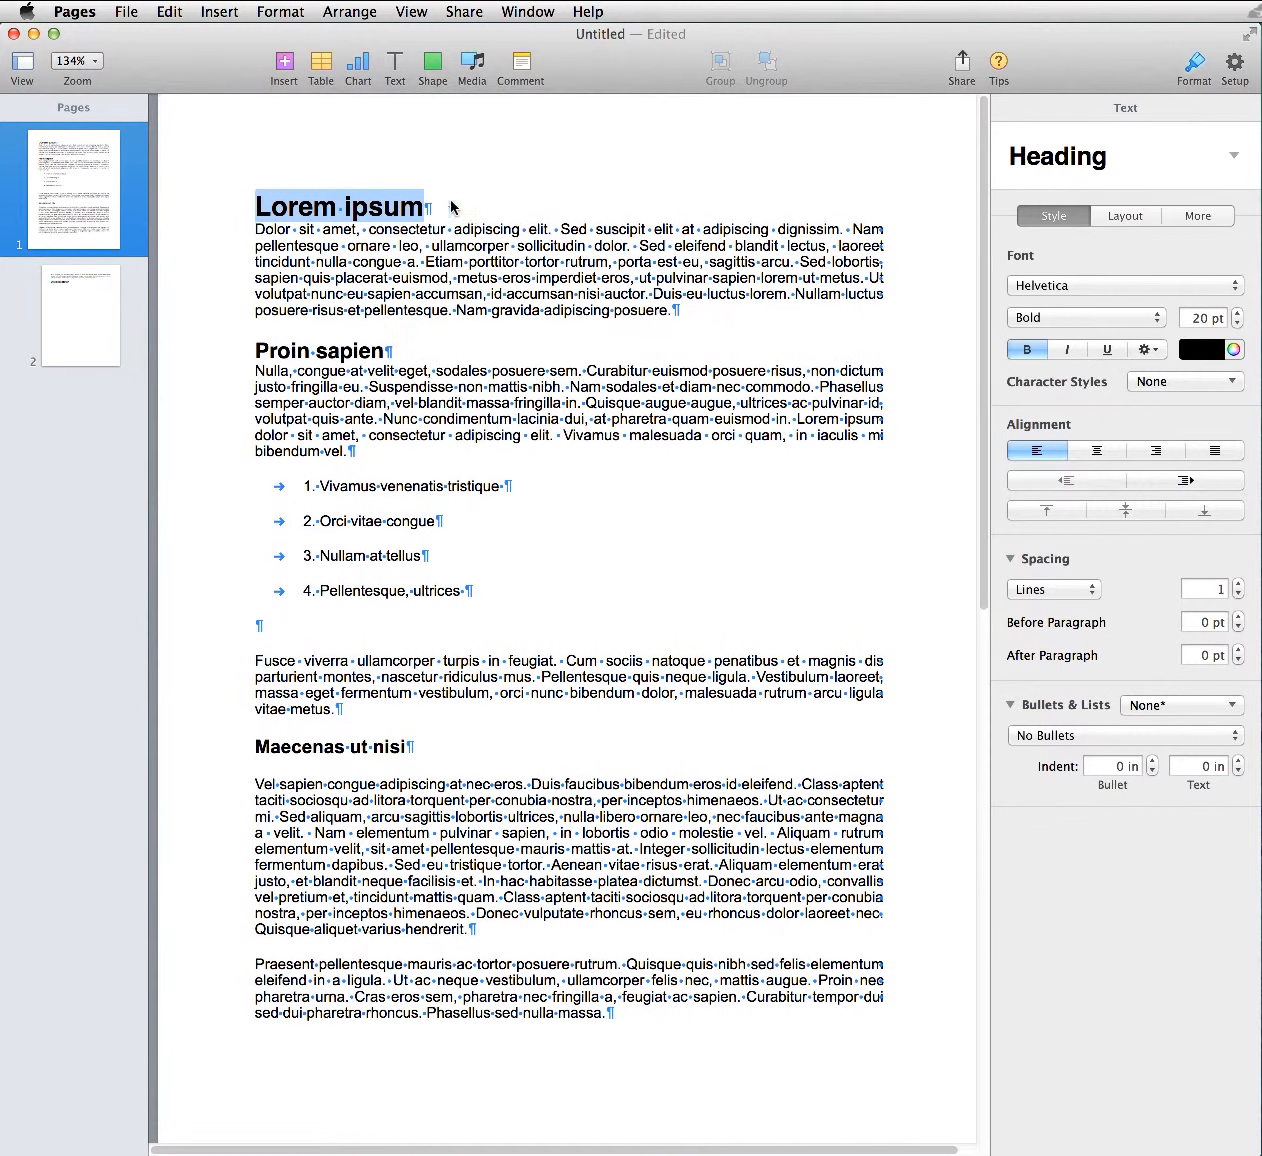
{"action": "left_click", "coordinate": [407, 356]}
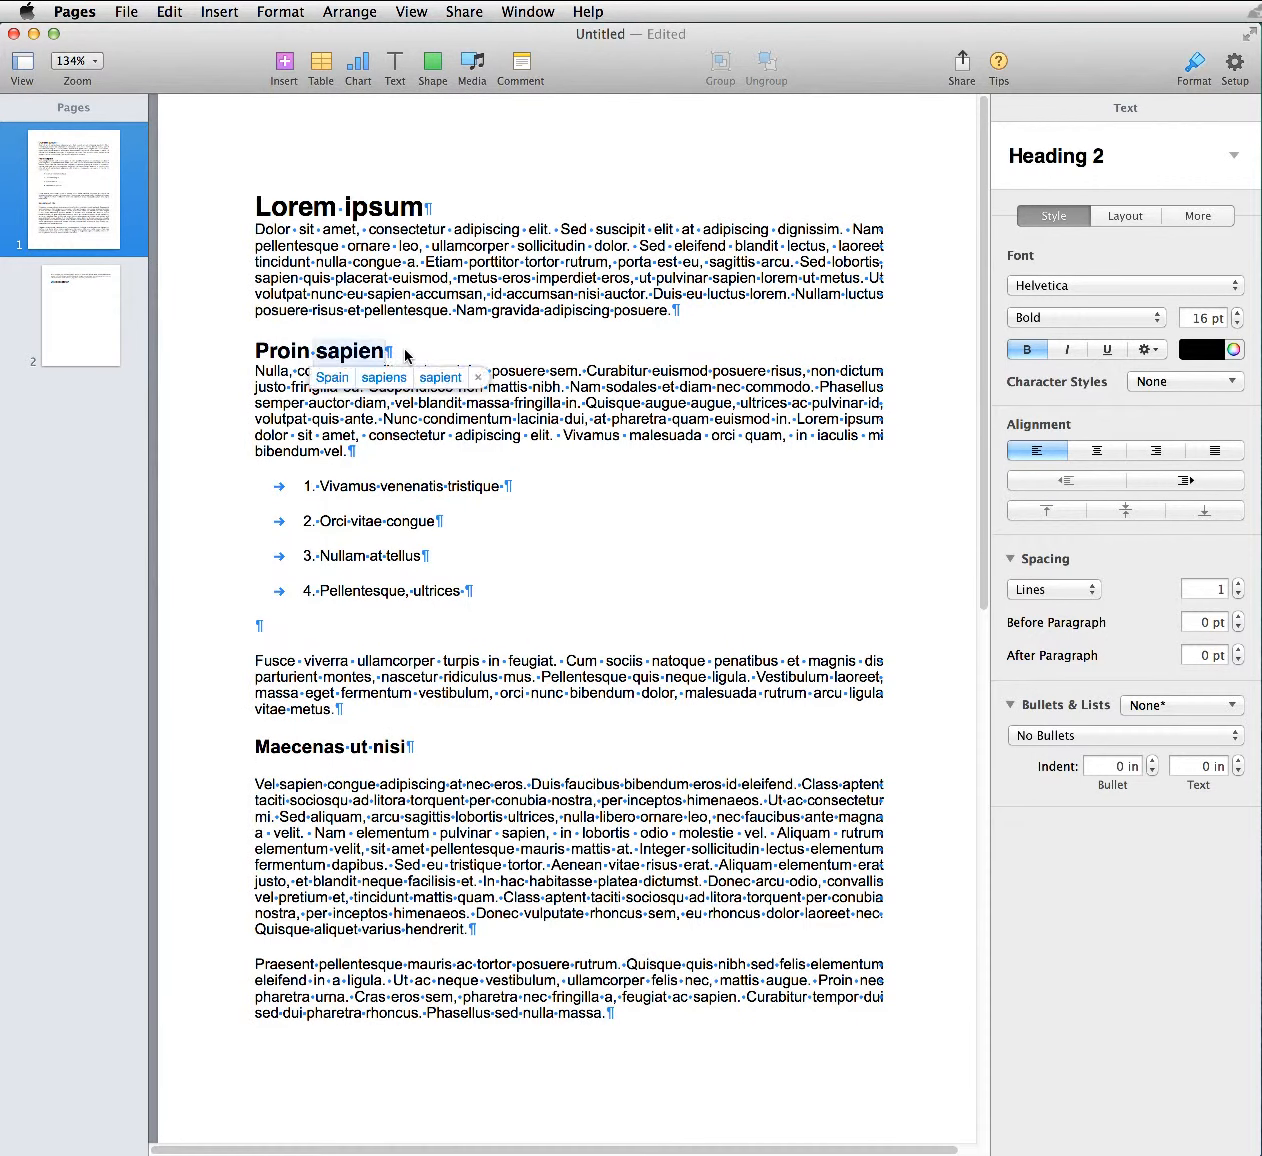
{"action": "left_click_drag", "start_coordinate": [407, 356], "coordinate": [258, 355]}
{"action": "triple_click", "coordinate": [381, 688]}
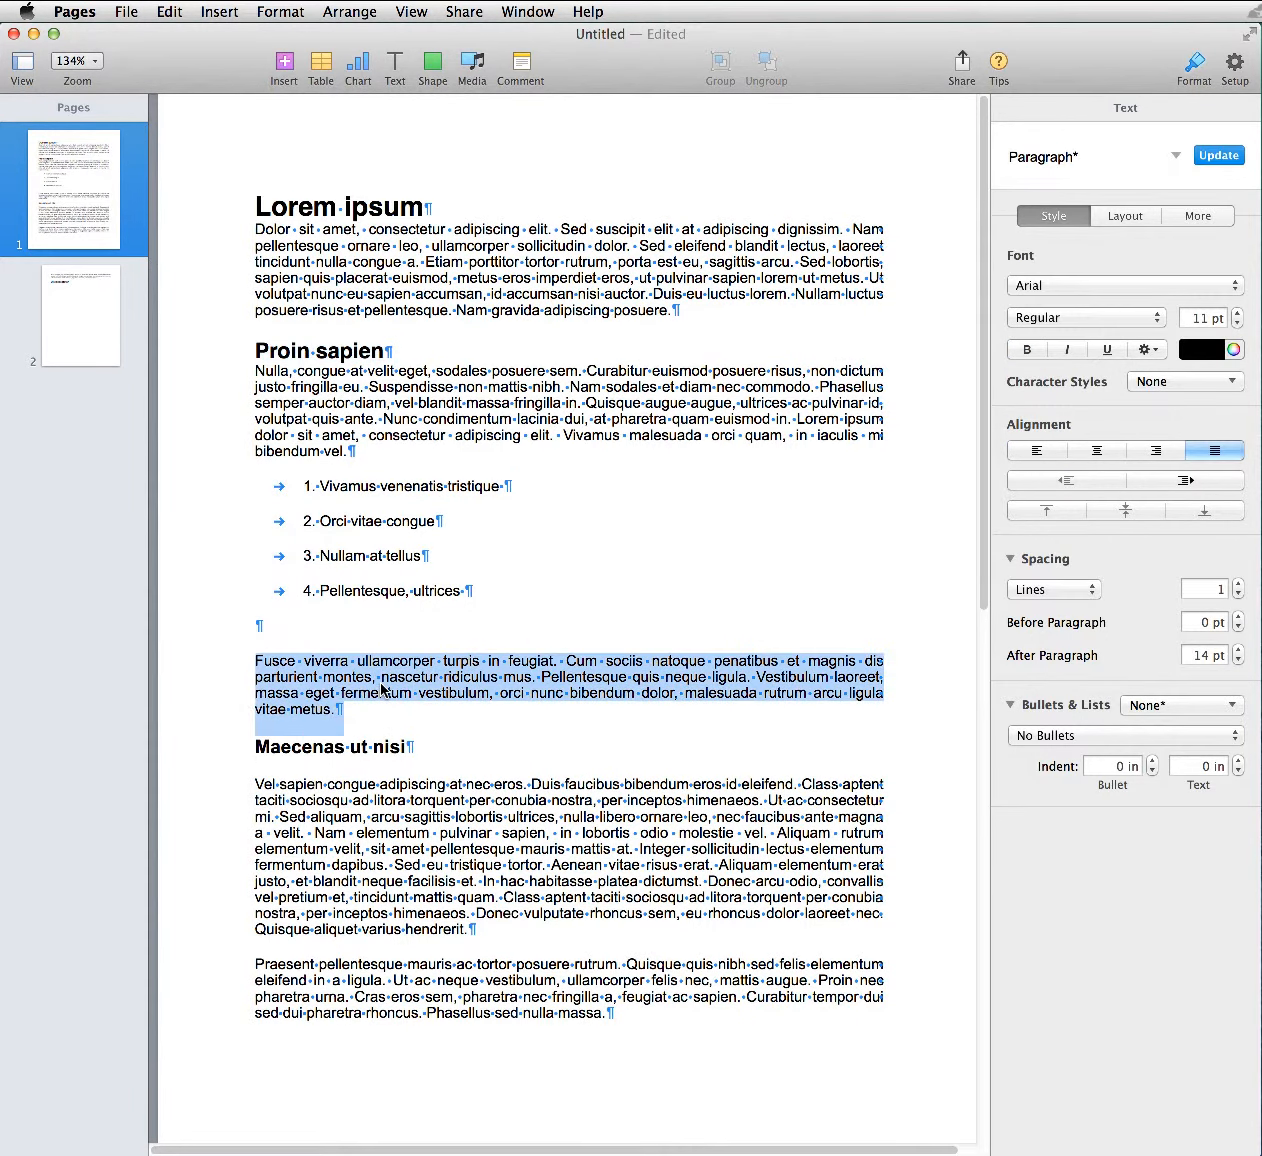
Step: Set the text color of the body paragraph below the Lorem ipsum heading to dark gray
{"action": "left_click", "coordinate": [446, 284]}
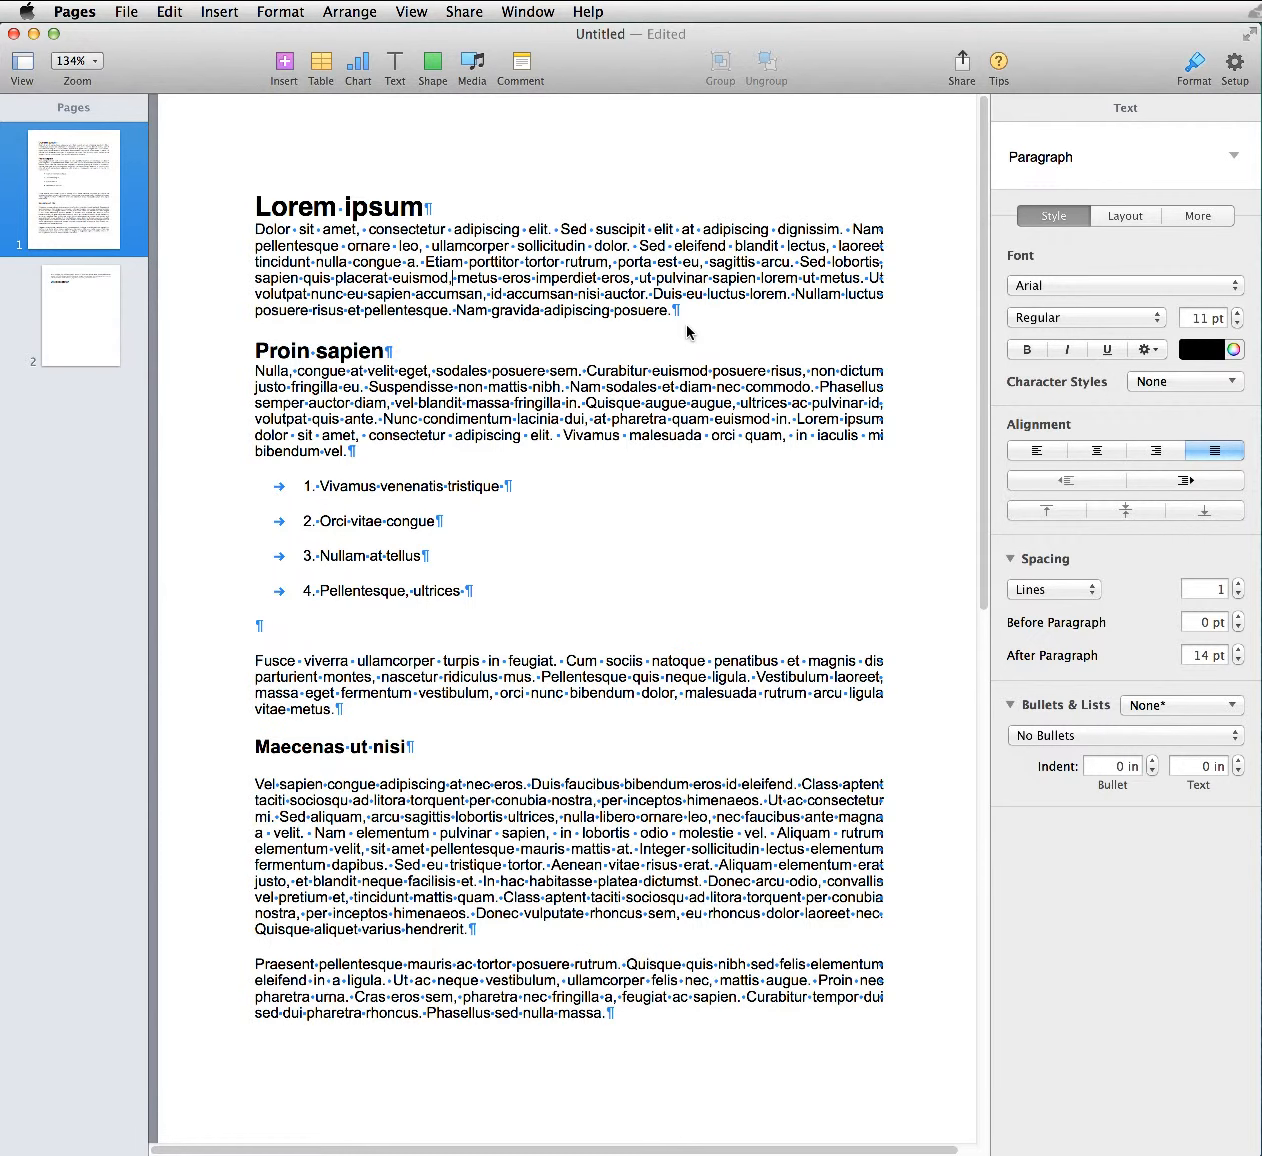
{"action": "left_click_drag", "start_coordinate": [676, 306], "coordinate": [253, 237]}
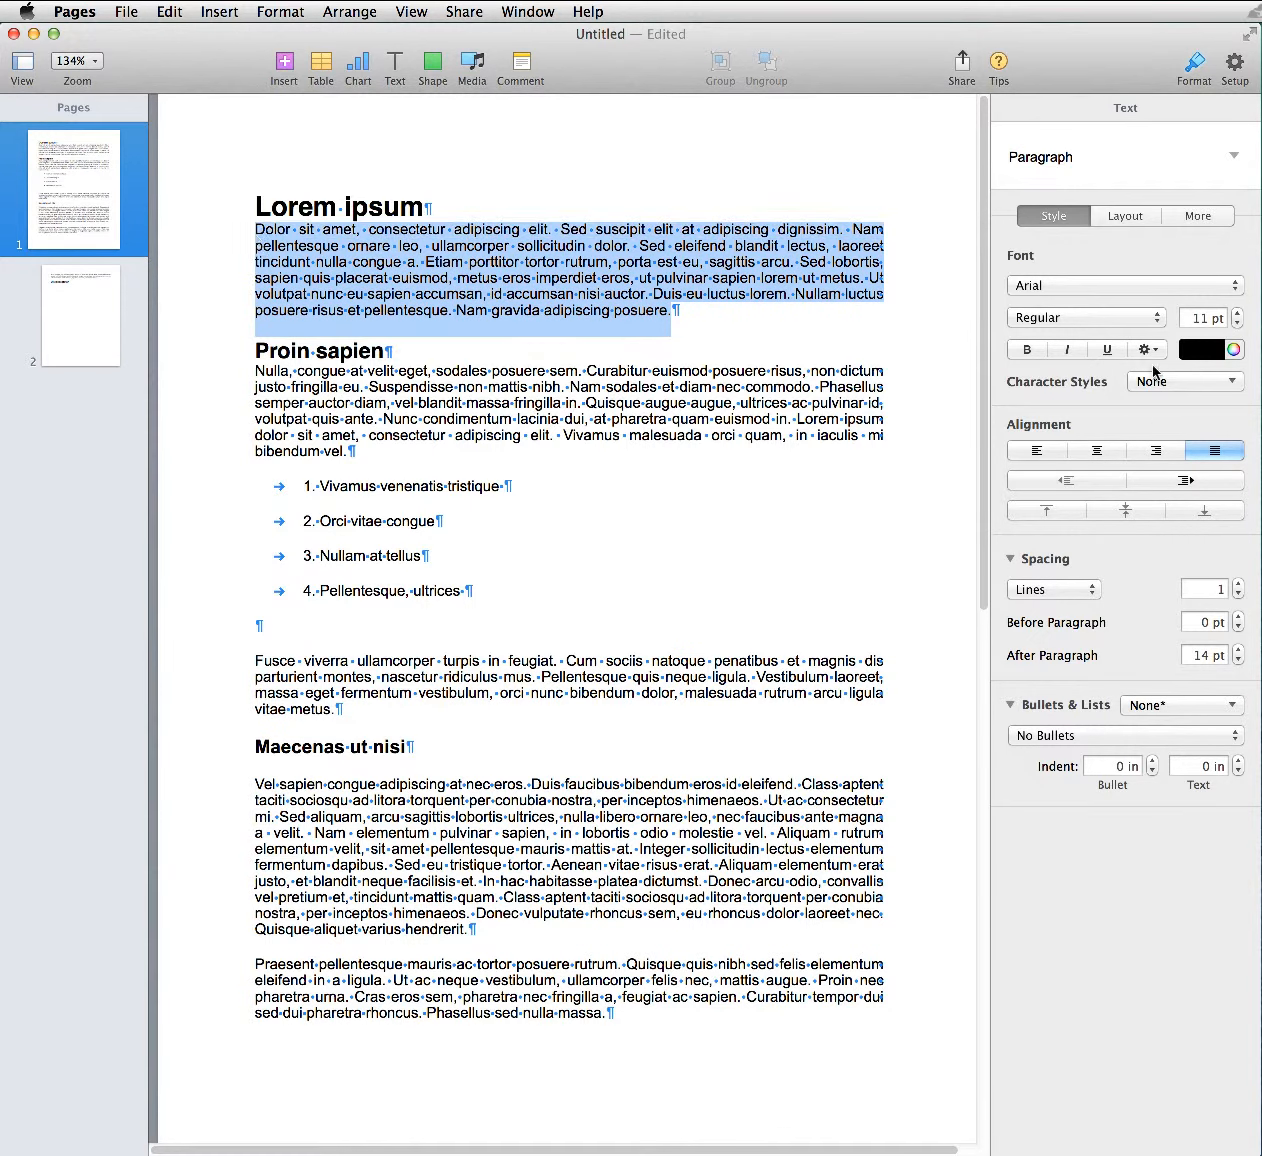
{"action": "left_click", "coordinate": [1215, 349]}
{"action": "left_click", "coordinate": [1222, 470]}
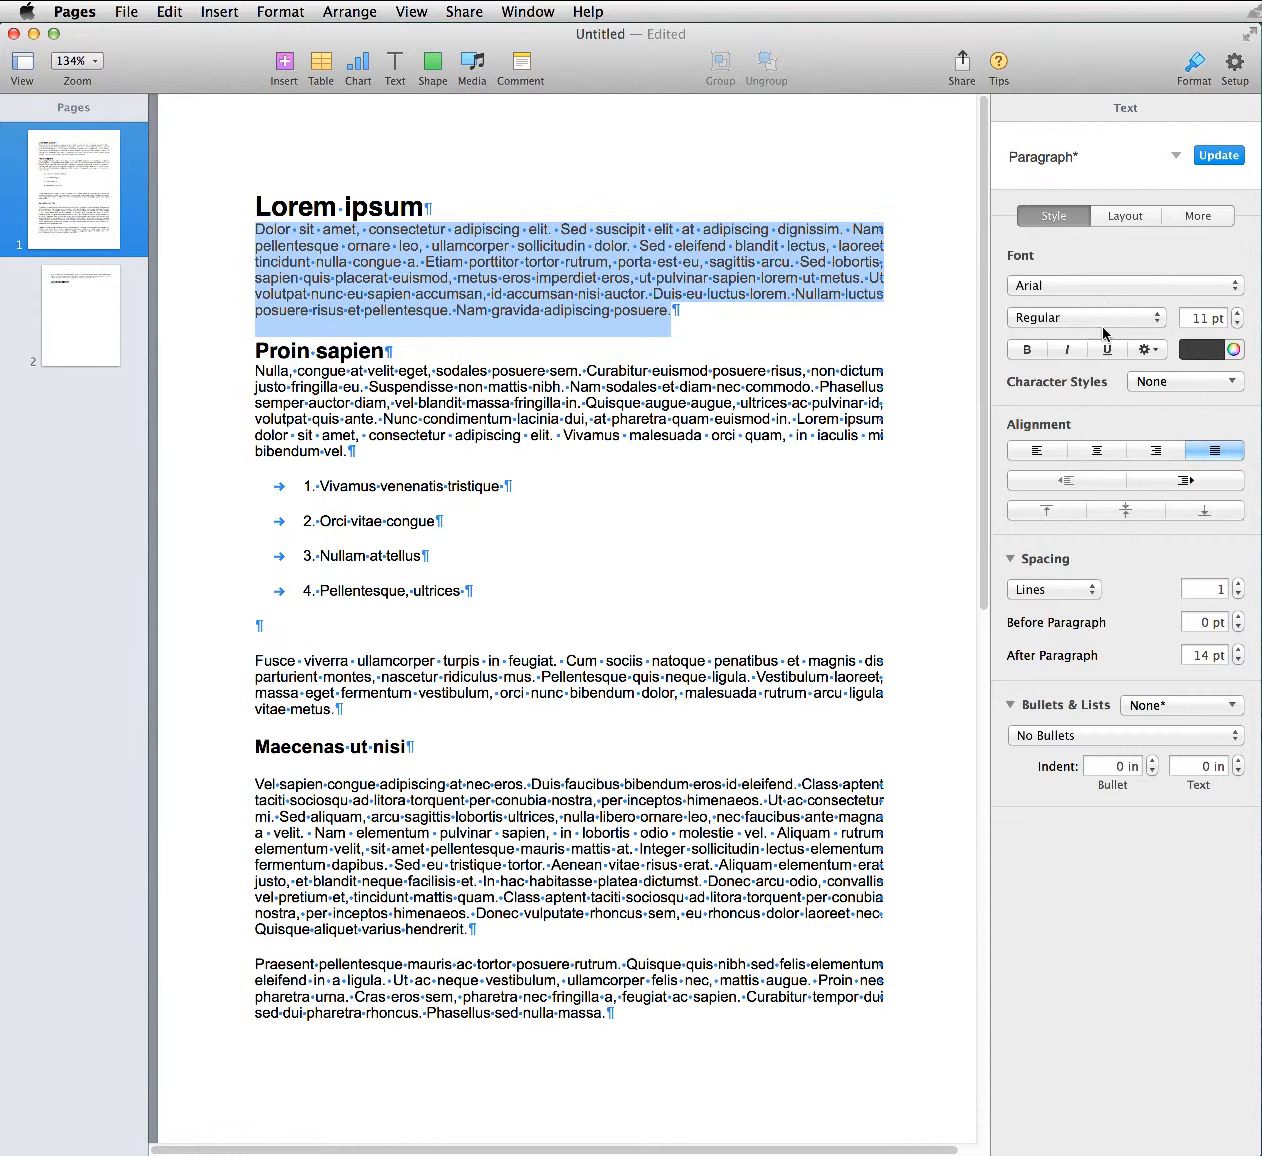
Step: Set the first body paragraph's font to Helvetica and update the Paragraph style from it
{"action": "left_click", "coordinate": [1048, 290]}
{"action": "type", "text": "he"}
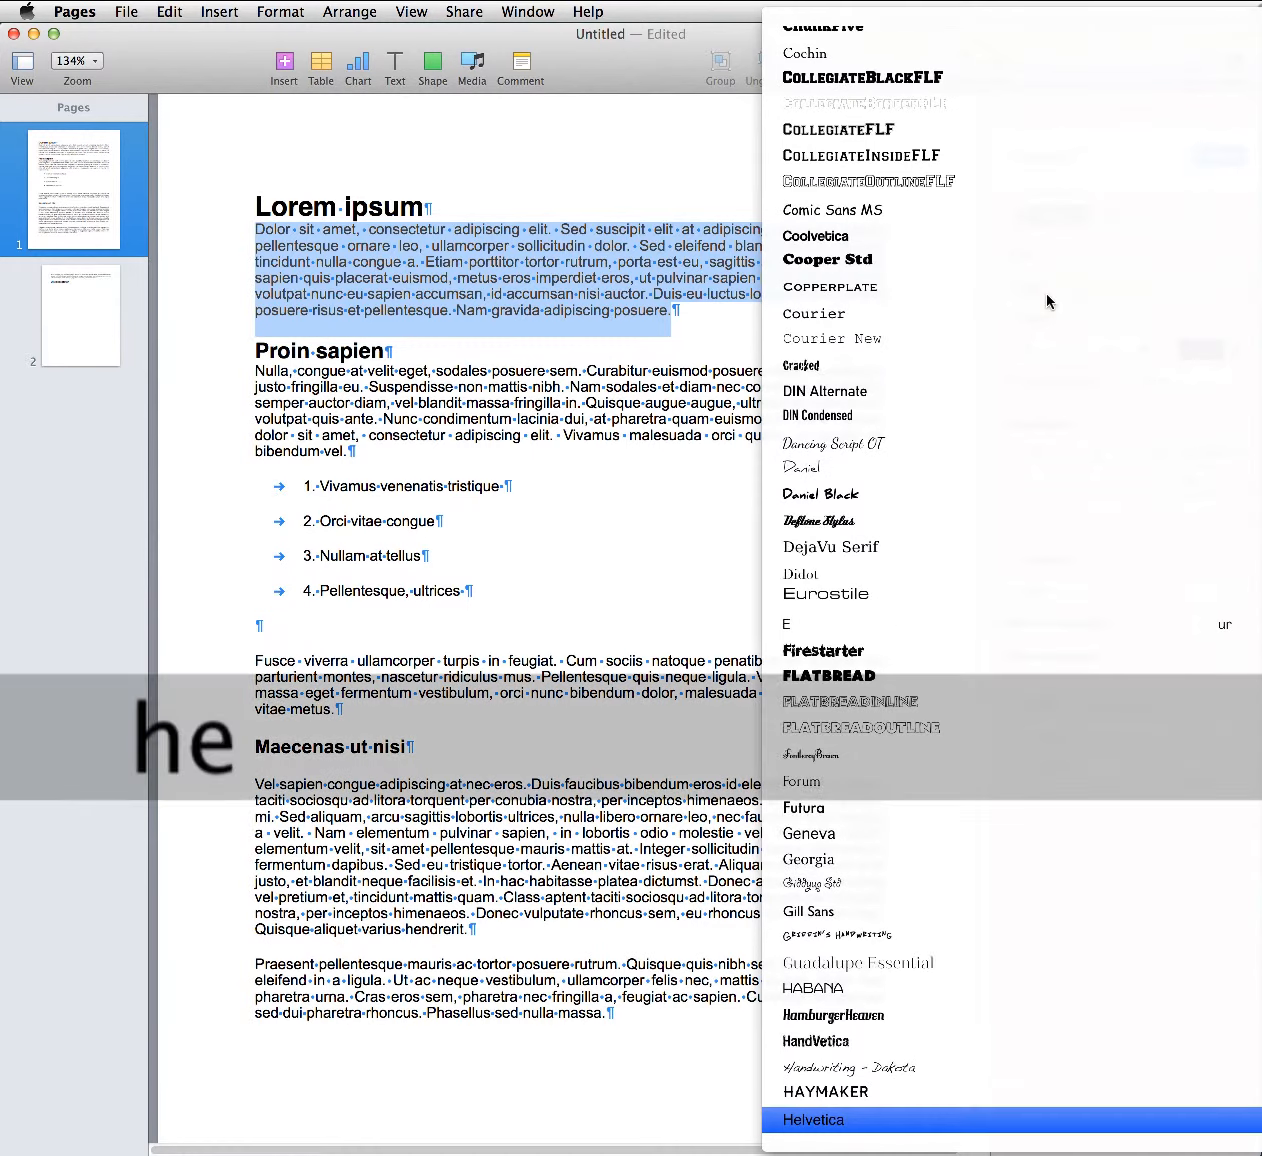
{"action": "key", "text": "Return"}
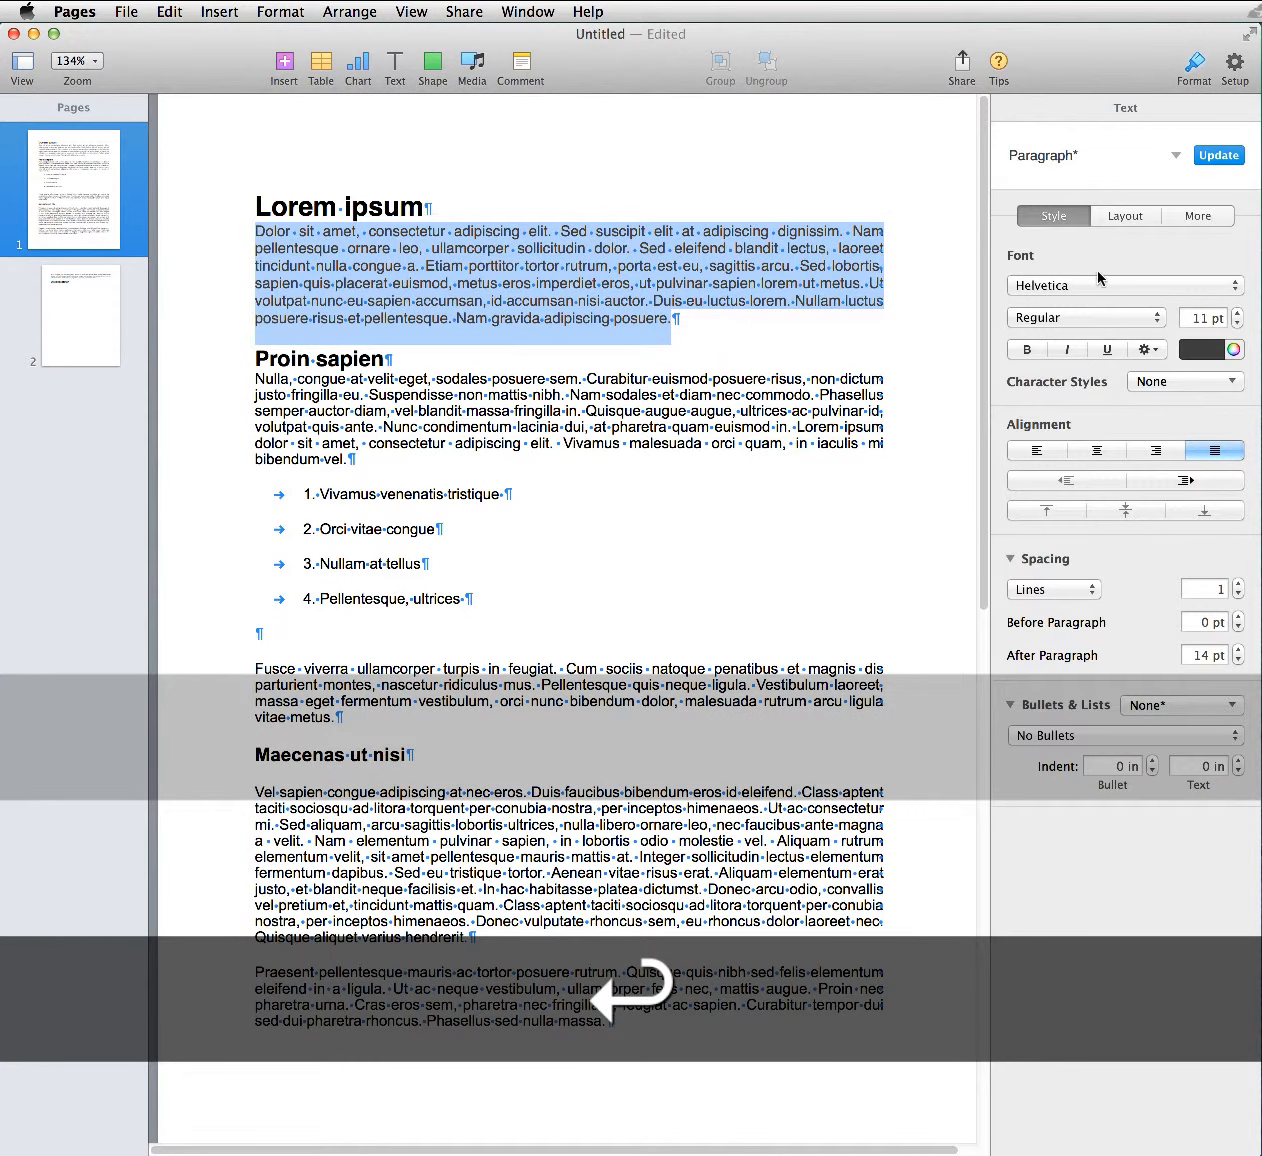
{"action": "left_click", "coordinate": [1206, 157]}
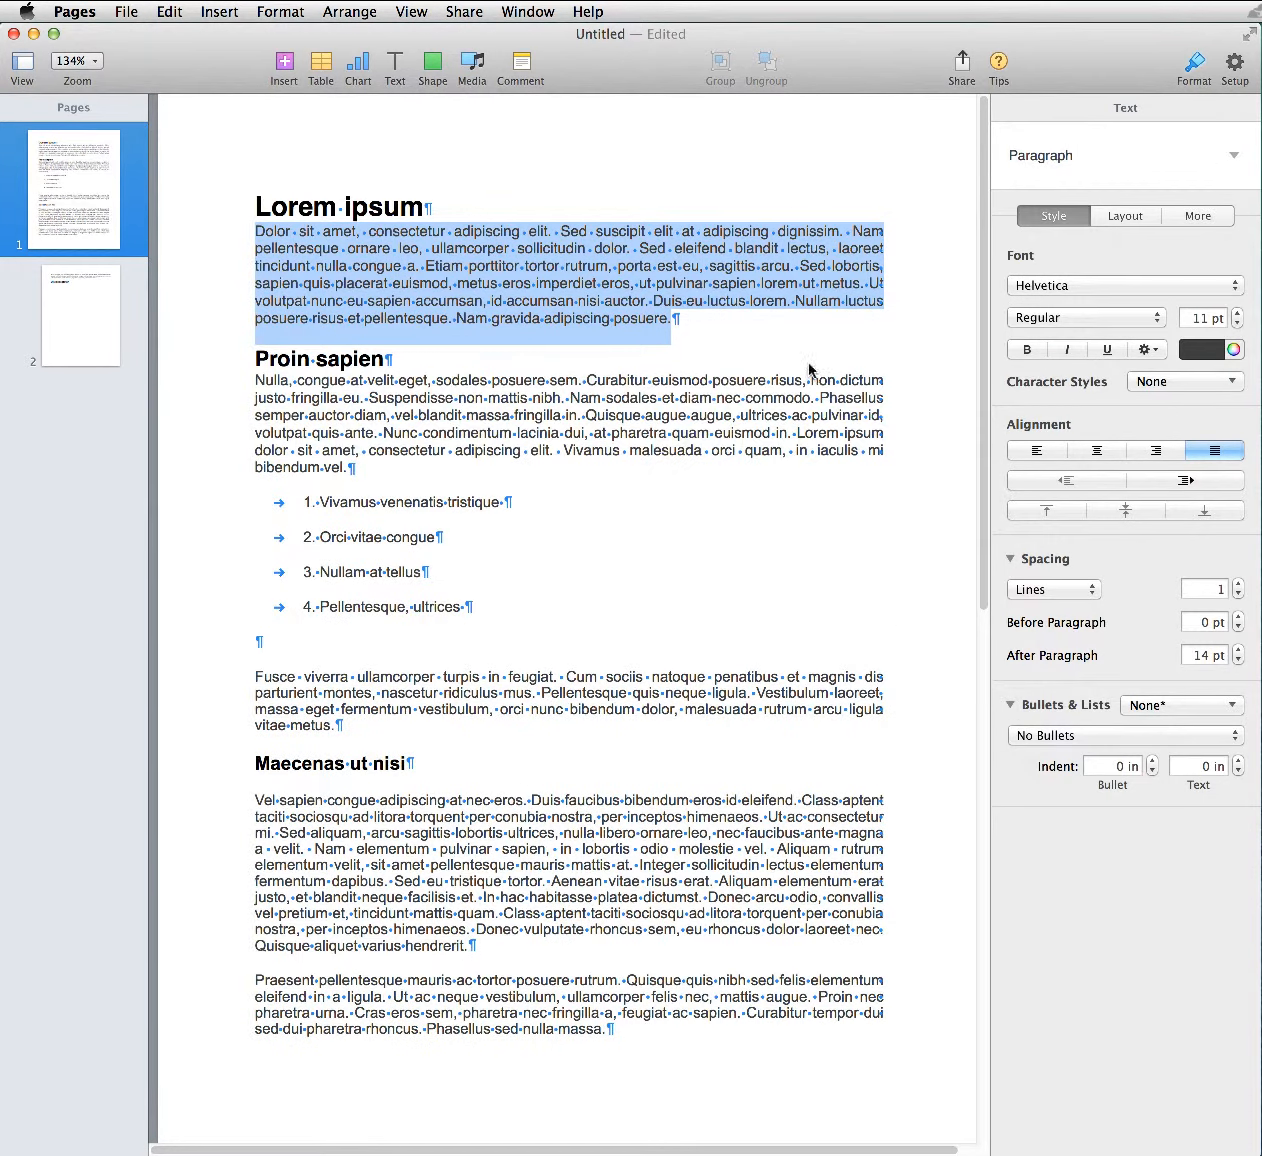
Step: Delete the blank line between the four-item list and the "Fusce viverra" paragraph
{"action": "scroll", "coordinate": [491, 640], "scroll_direction": "down", "scroll_amount": 10}
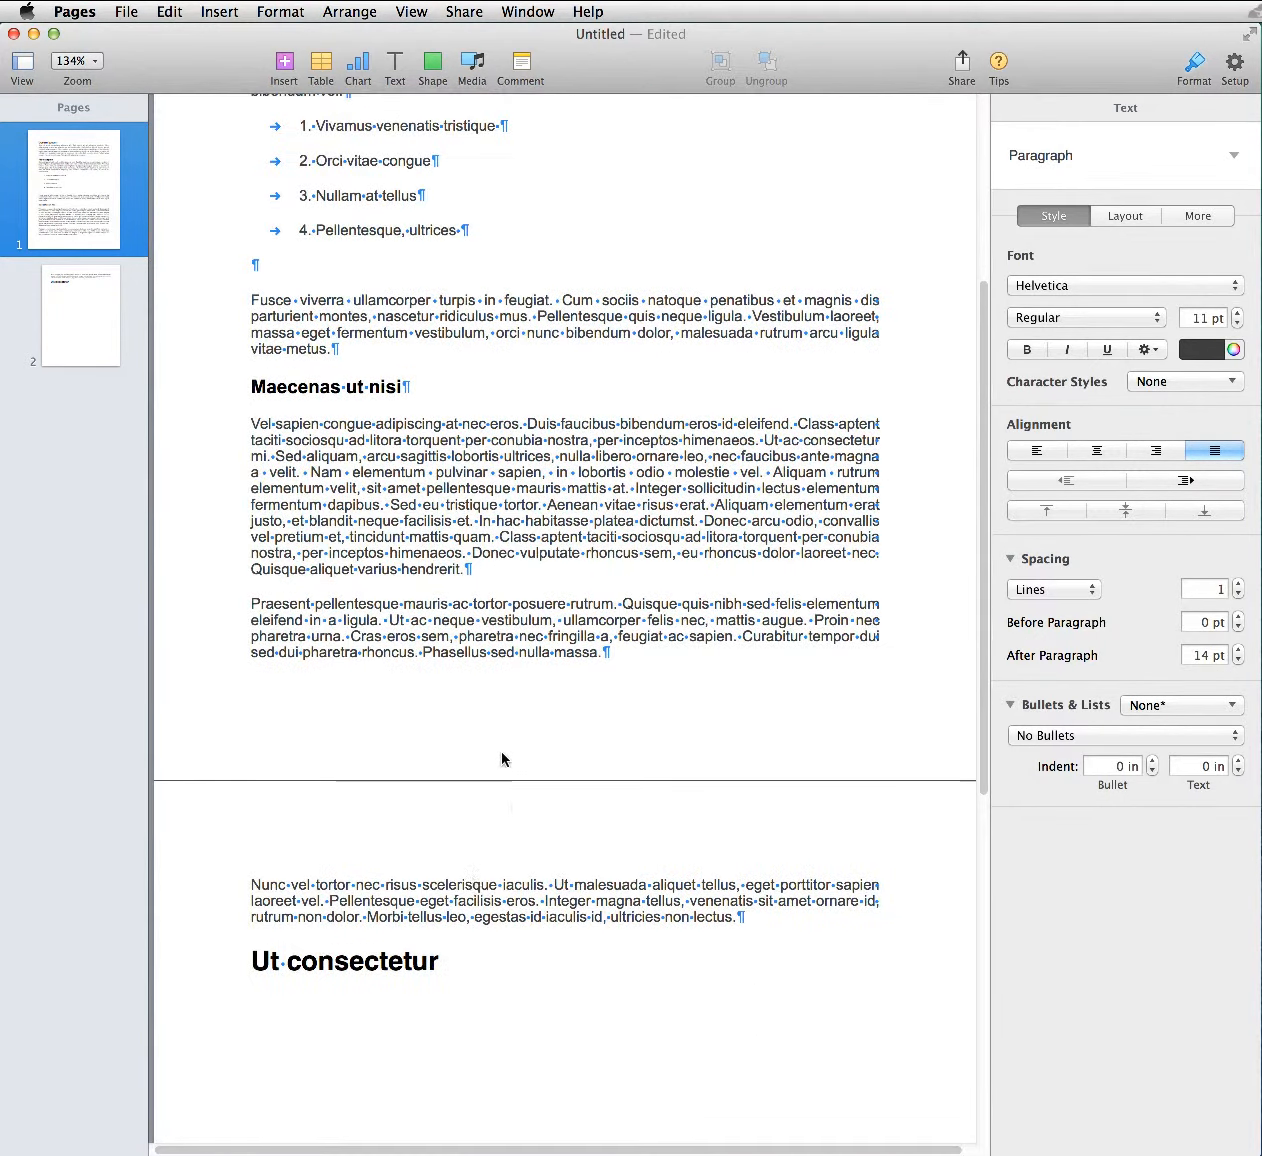
{"action": "scroll", "coordinate": [501, 916], "scroll_direction": "up", "scroll_amount": 8}
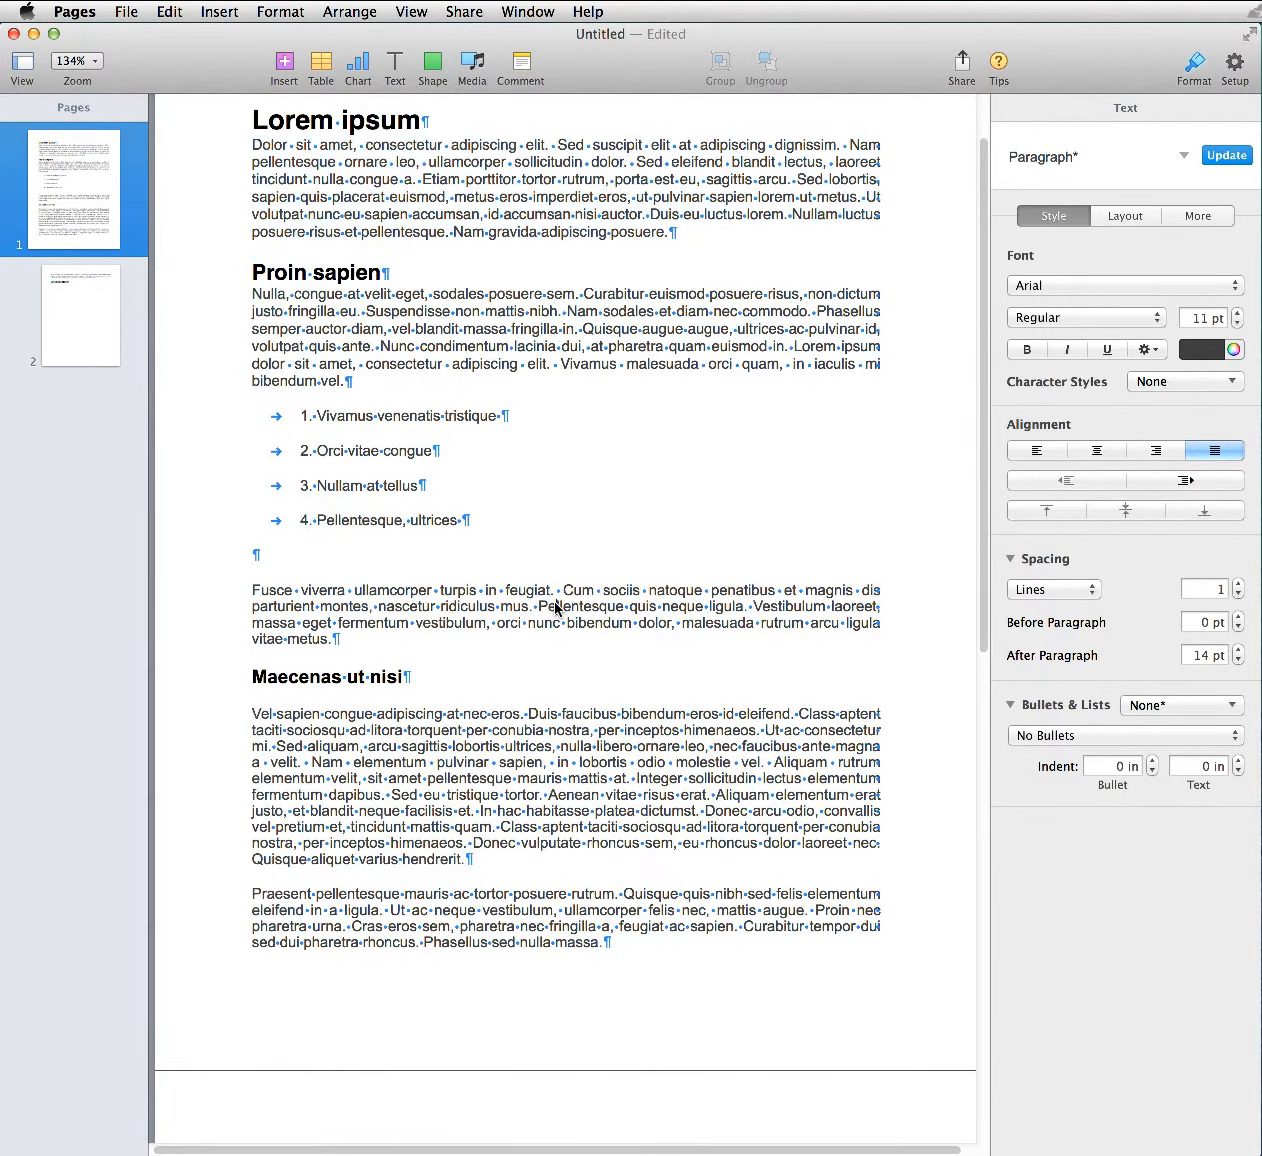
{"action": "double_click", "coordinate": [557, 608]}
{"action": "left_click", "coordinate": [530, 530]}
{"action": "left_click", "coordinate": [350, 558]}
{"action": "key", "text": "BackSpace"}
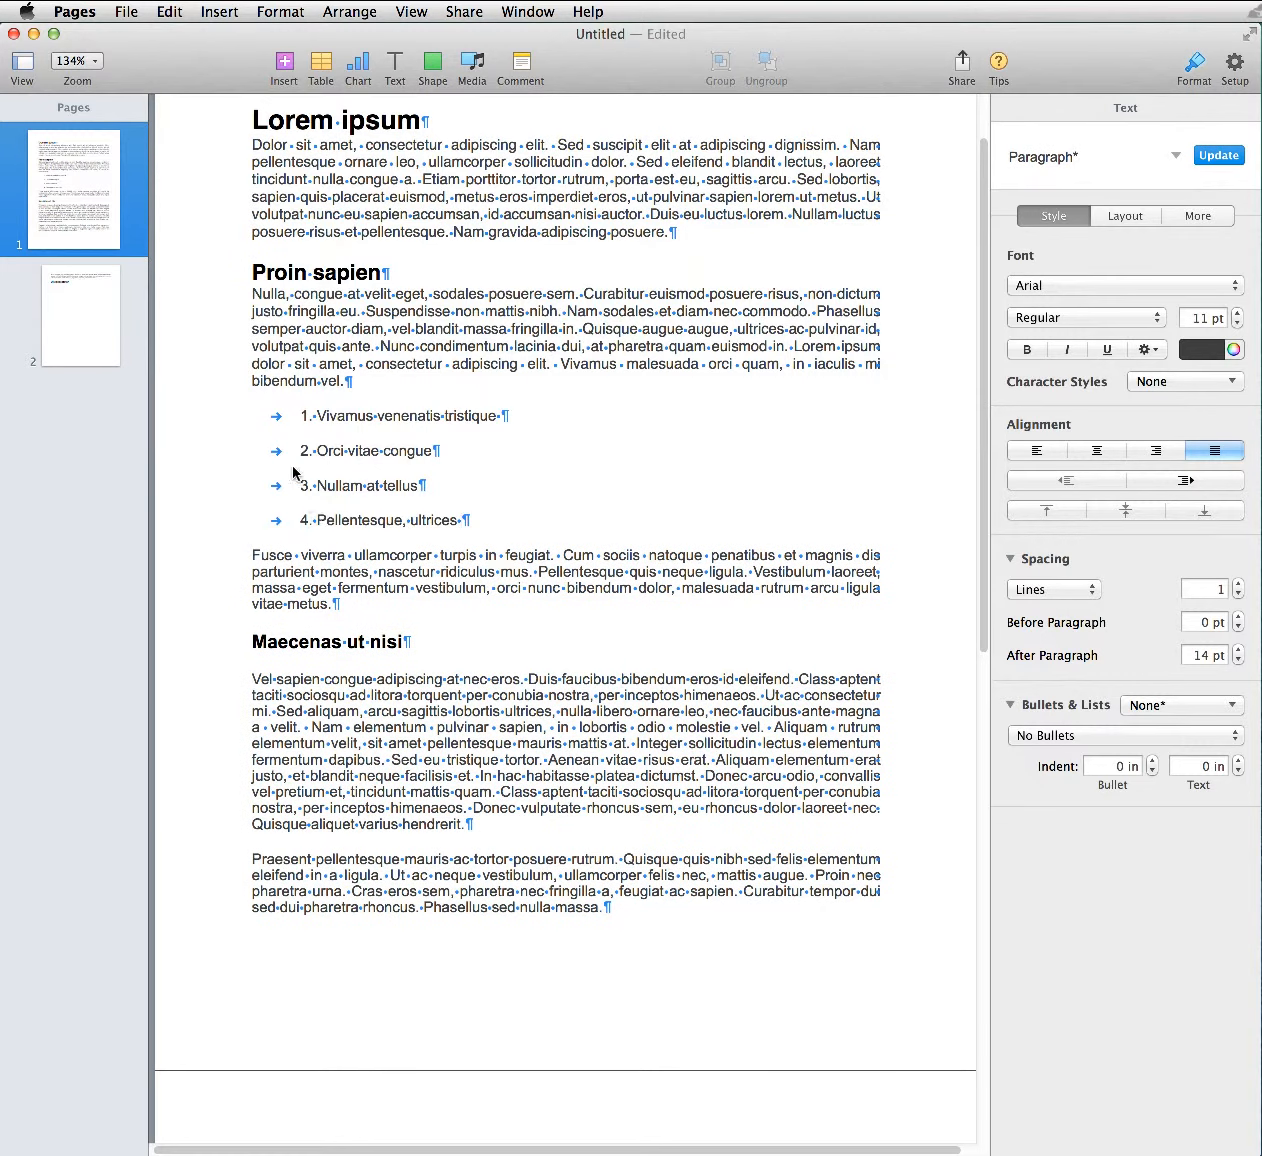
Step: Insert a tab-indented, manually numbered line "2. djksjksdjsjk" after the list's first item
{"action": "left_click", "coordinate": [310, 428]}
{"action": "left_click", "coordinate": [496, 428]}
{"action": "key", "text": "Return"}
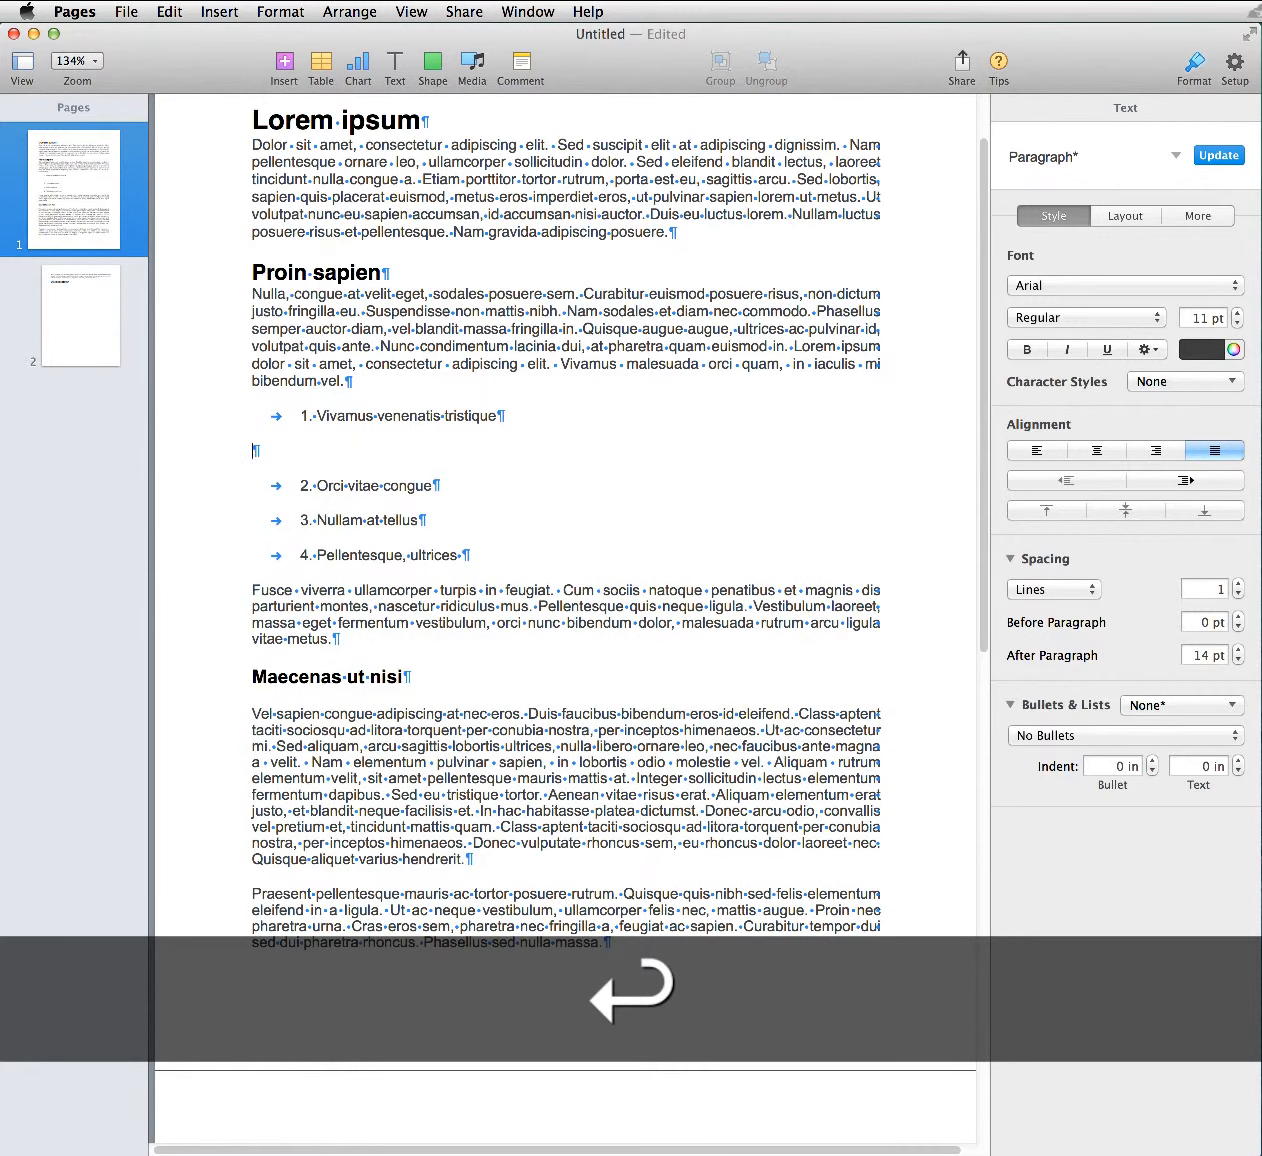
{"action": "key", "text": "Tab"}
{"action": "type", "text": "2"}
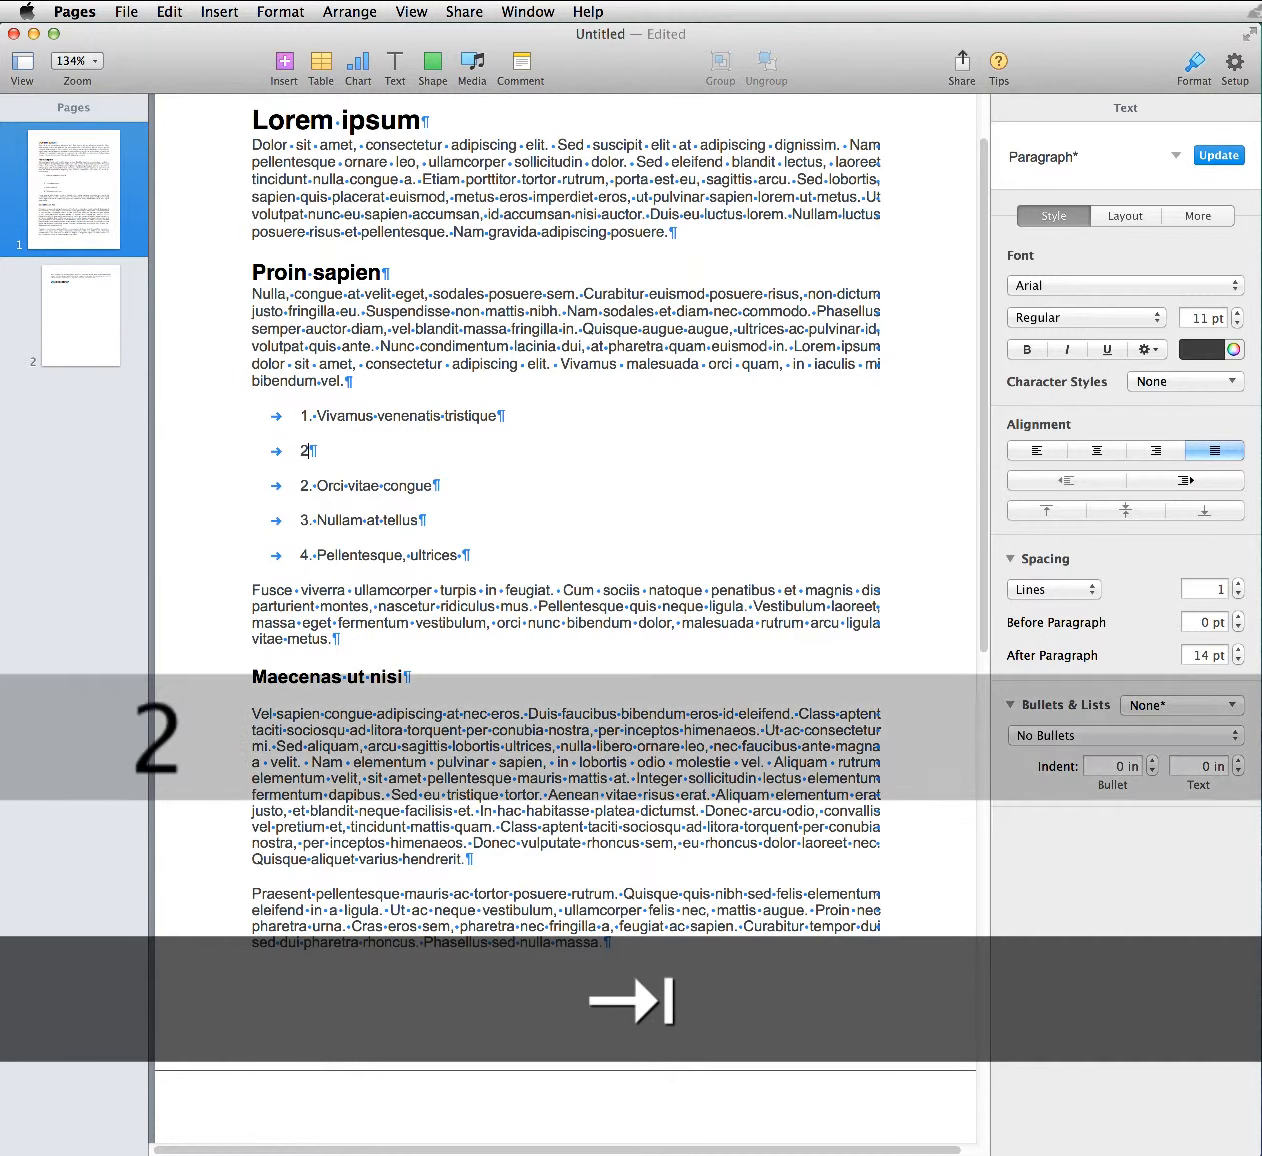
{"action": "type", "text": ". djksjksdjs"}
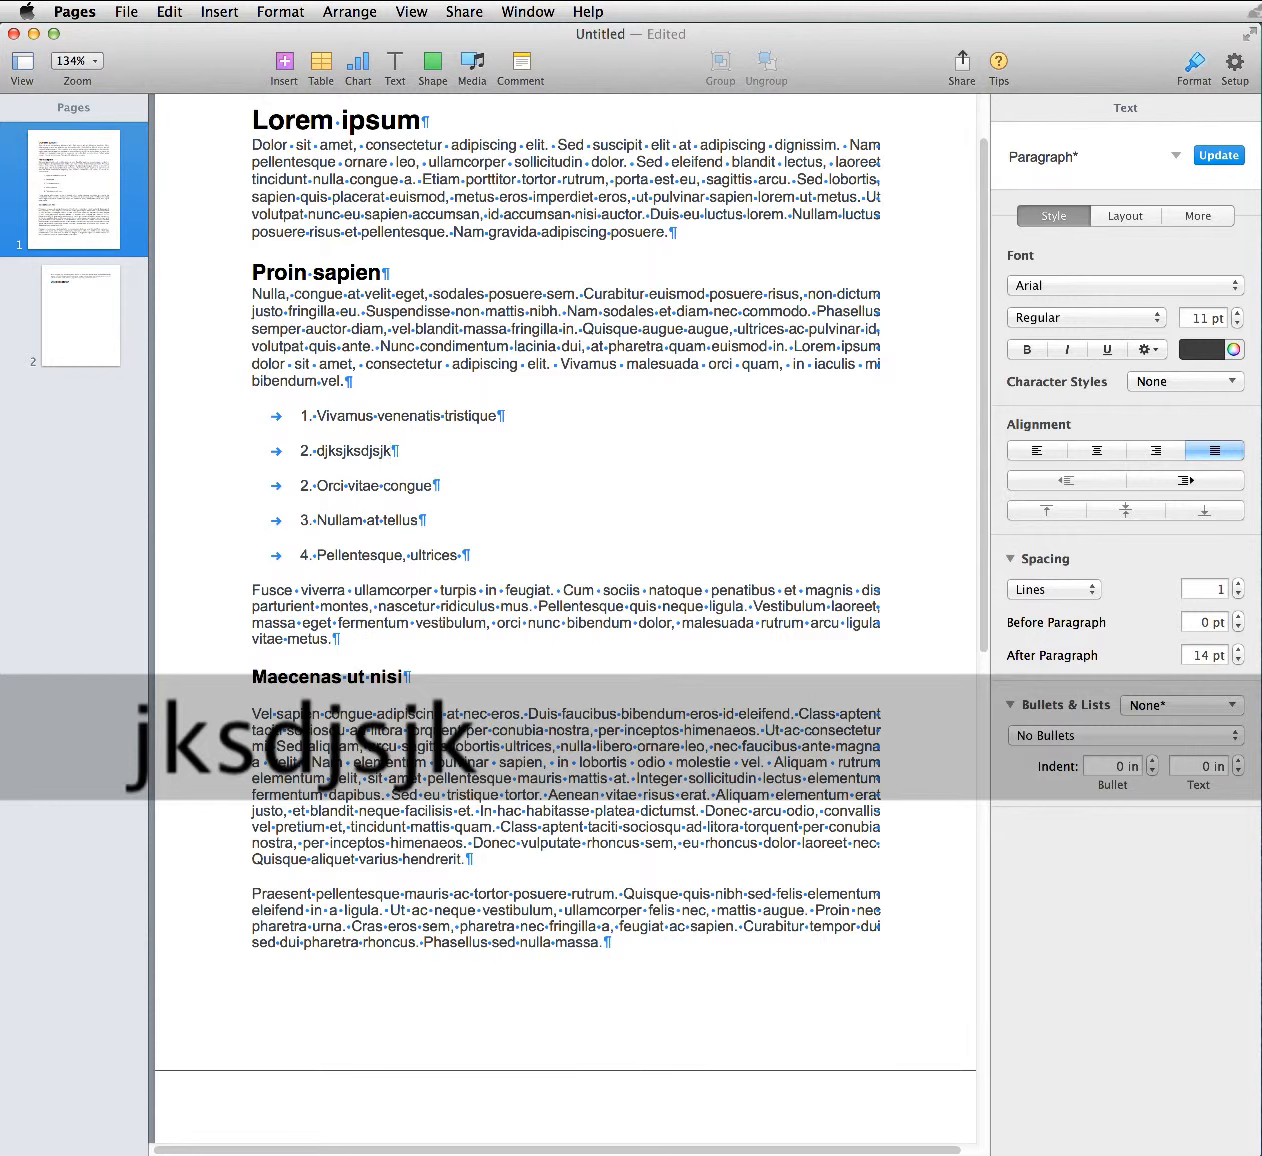
{"action": "type", "text": "jk"}
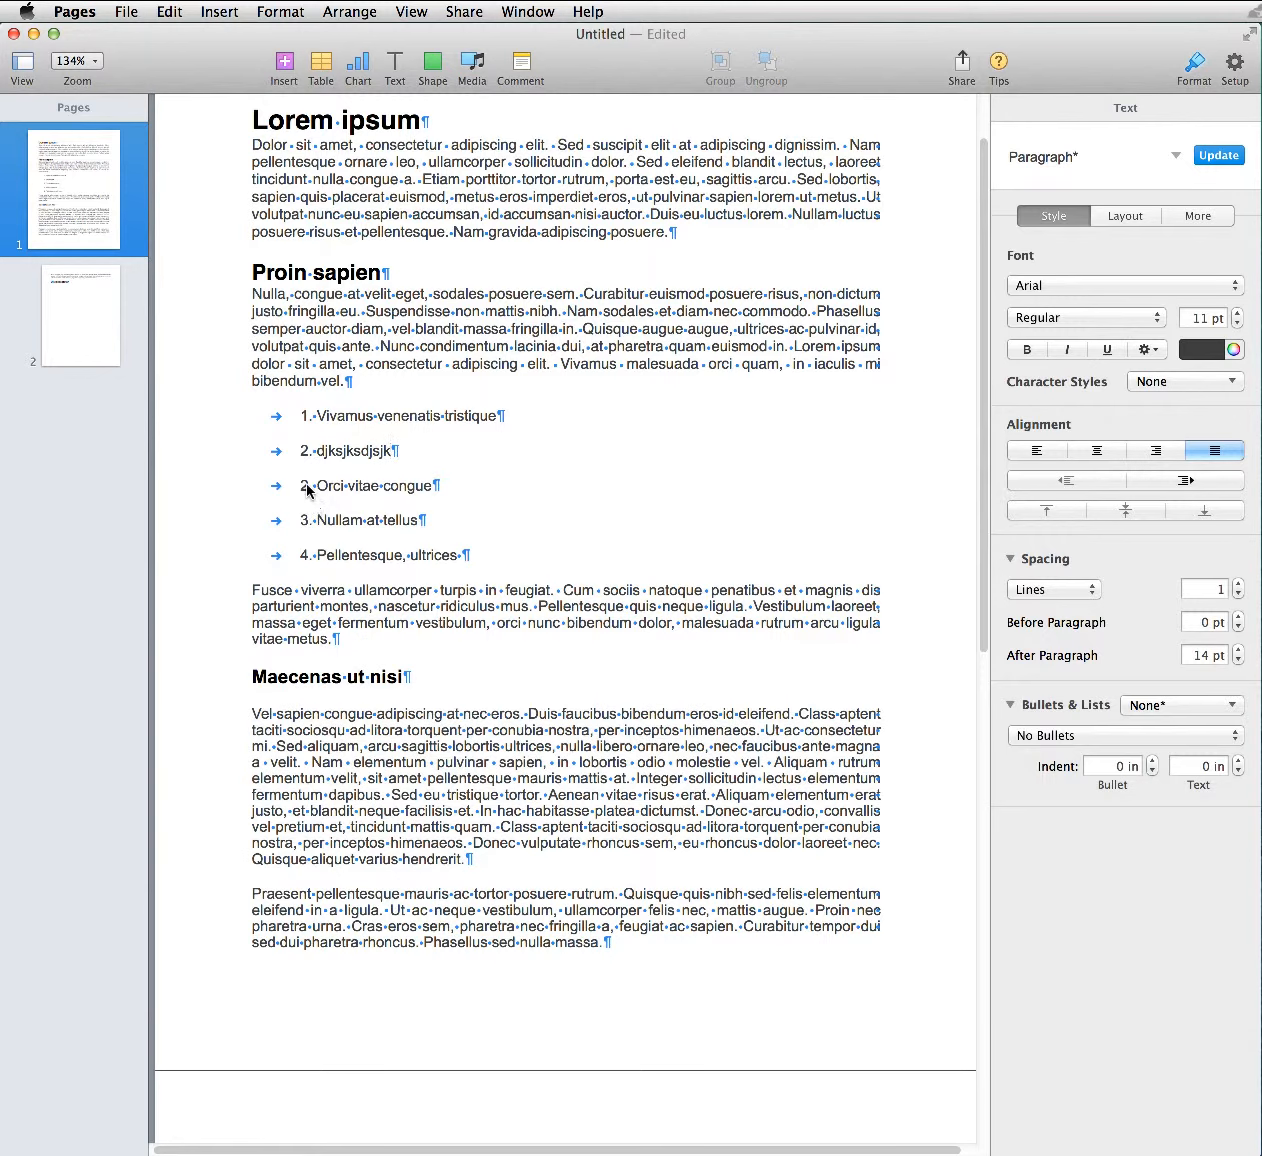
Step: Delete the inserted line "2. djksjksdjsjk" from the manually numbered list
{"action": "double_click", "coordinate": [303, 485]}
{"action": "left_click_drag", "start_coordinate": [296, 514], "coordinate": [298, 516]}
{"action": "left_click", "coordinate": [316, 451]}
{"action": "left_click_drag", "start_coordinate": [440, 452], "coordinate": [175, 451]}
{"action": "key", "text": "BackSpace"}
{"action": "key", "text": "BackSpace"}
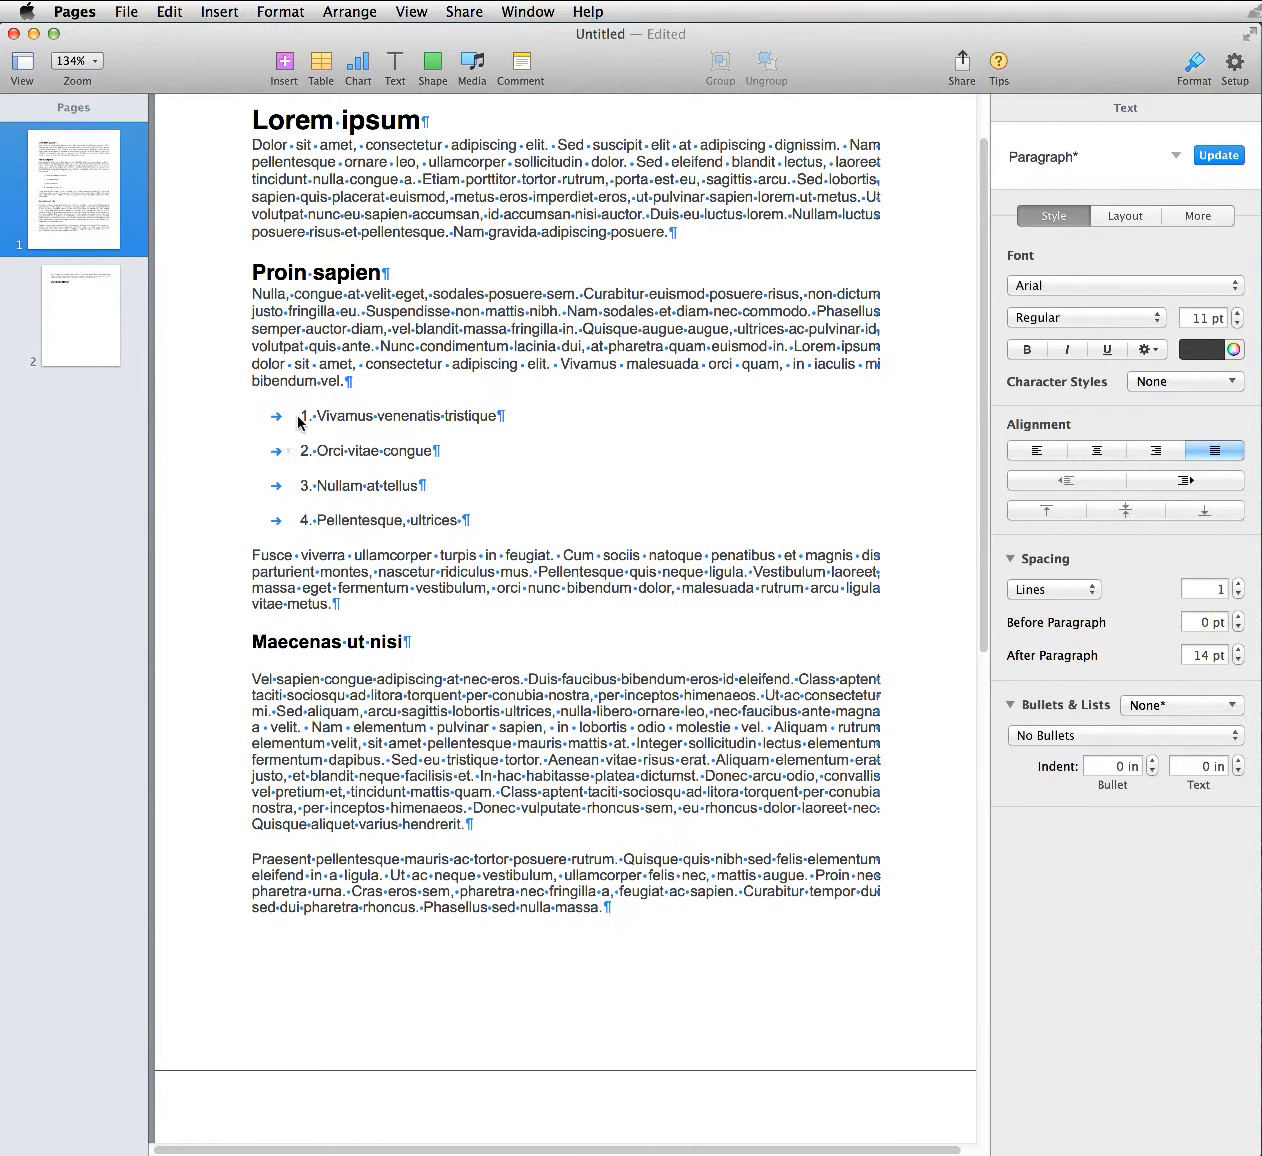
Step: Format the list's first item, "Vivamus venenatis tristique", with automatic Numbers and set its number indent to 0.25 in
{"action": "triple_click", "coordinate": [309, 420]}
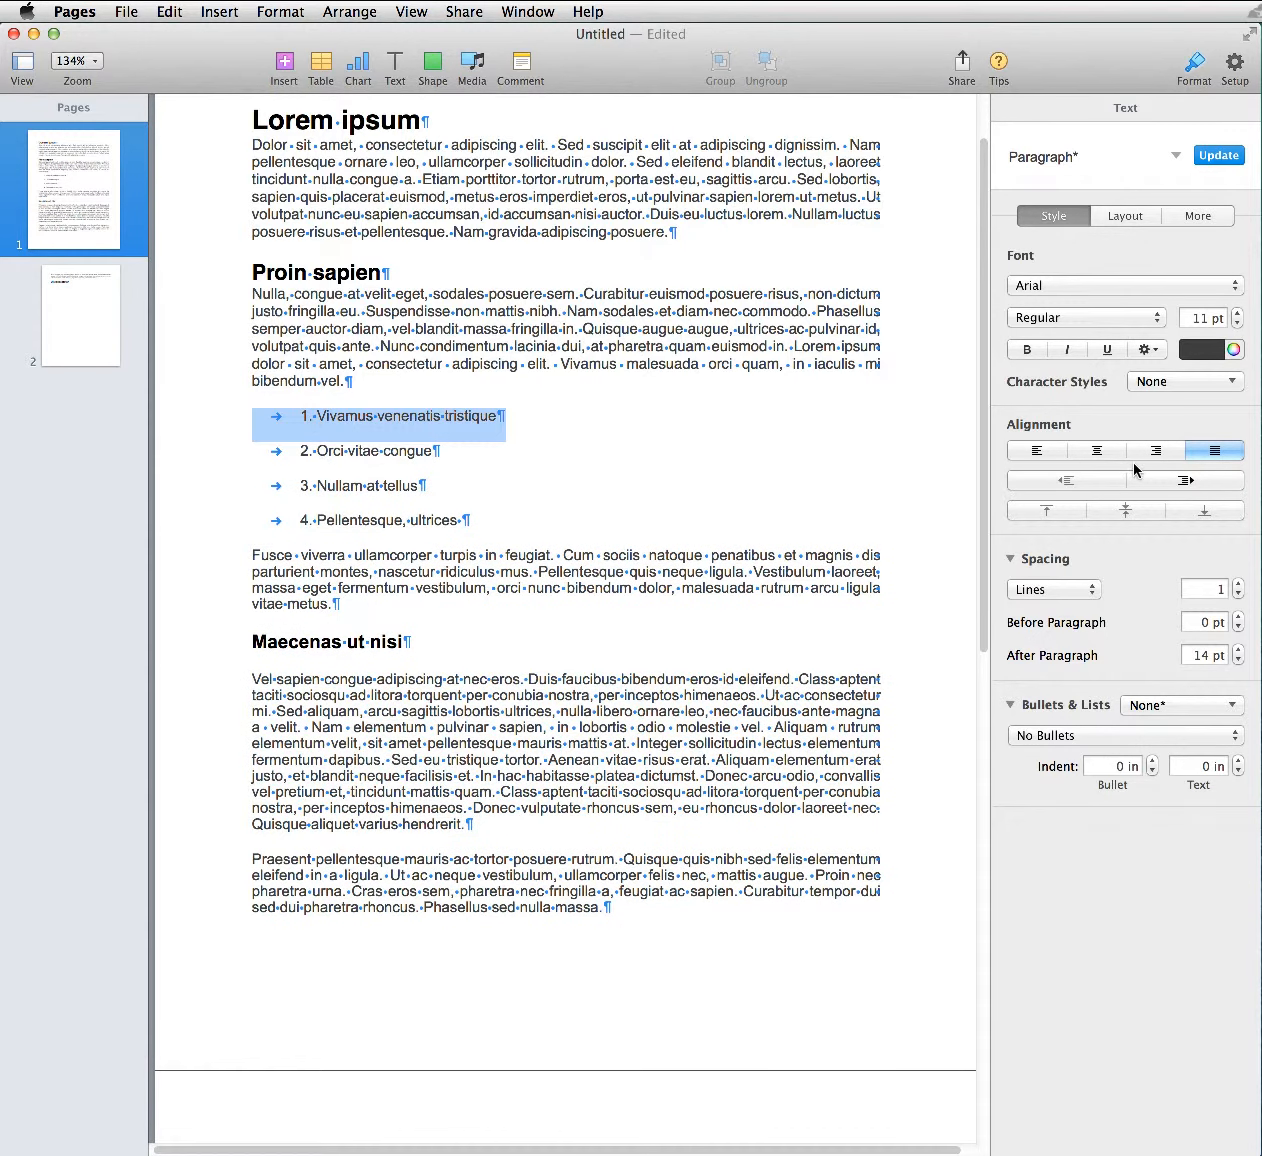
{"action": "left_click", "coordinate": [1068, 738]}
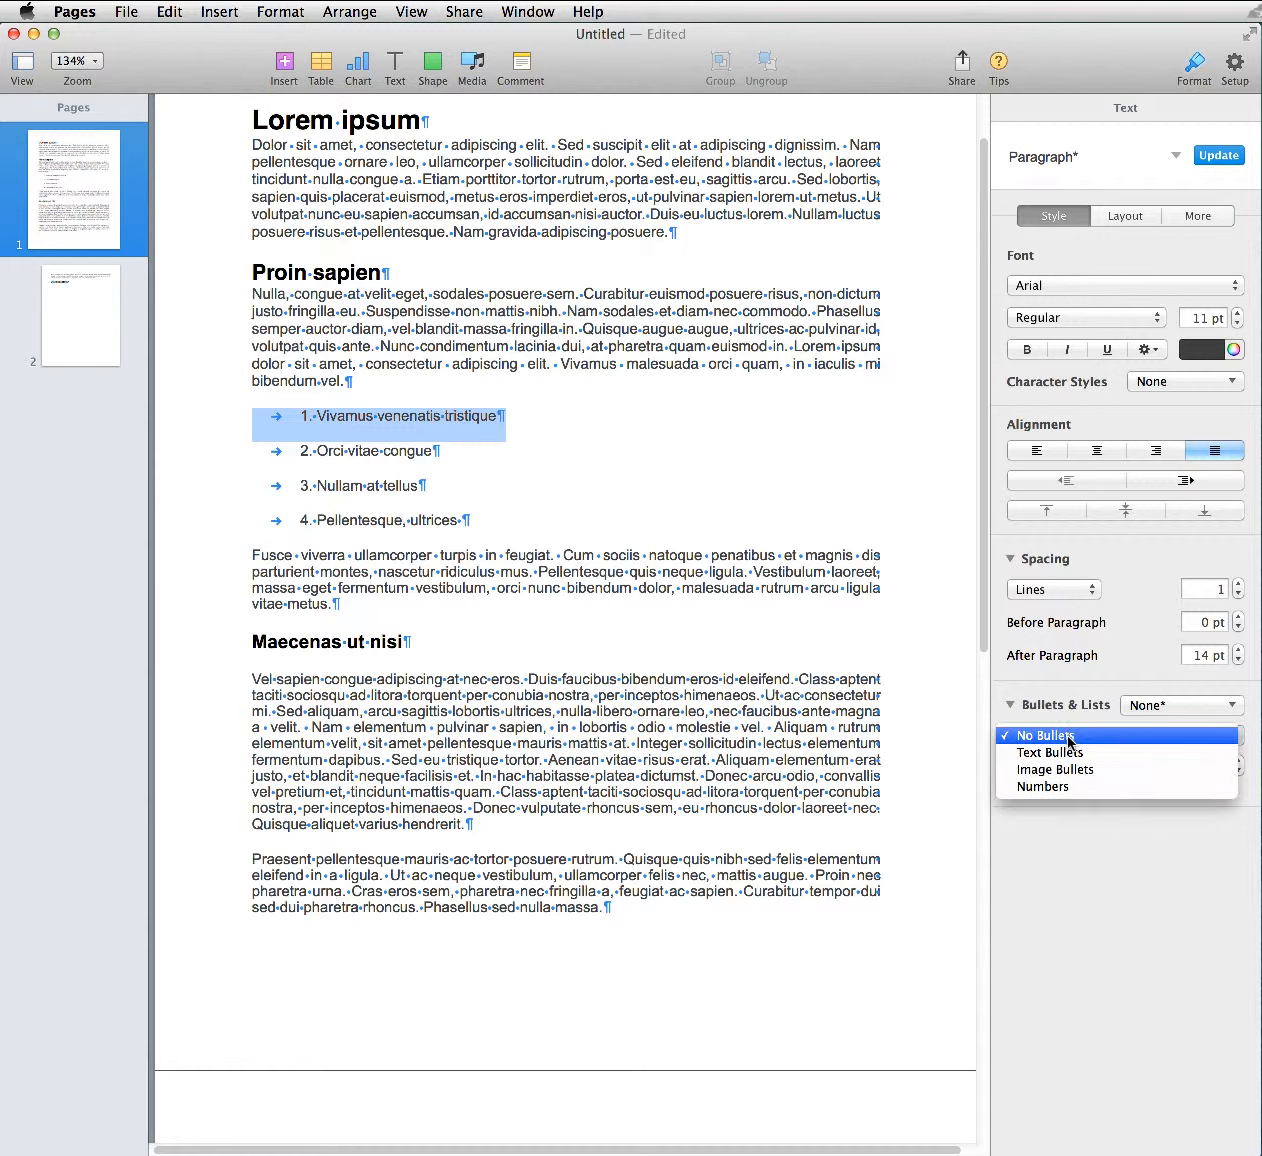
{"action": "left_click", "coordinate": [1089, 787]}
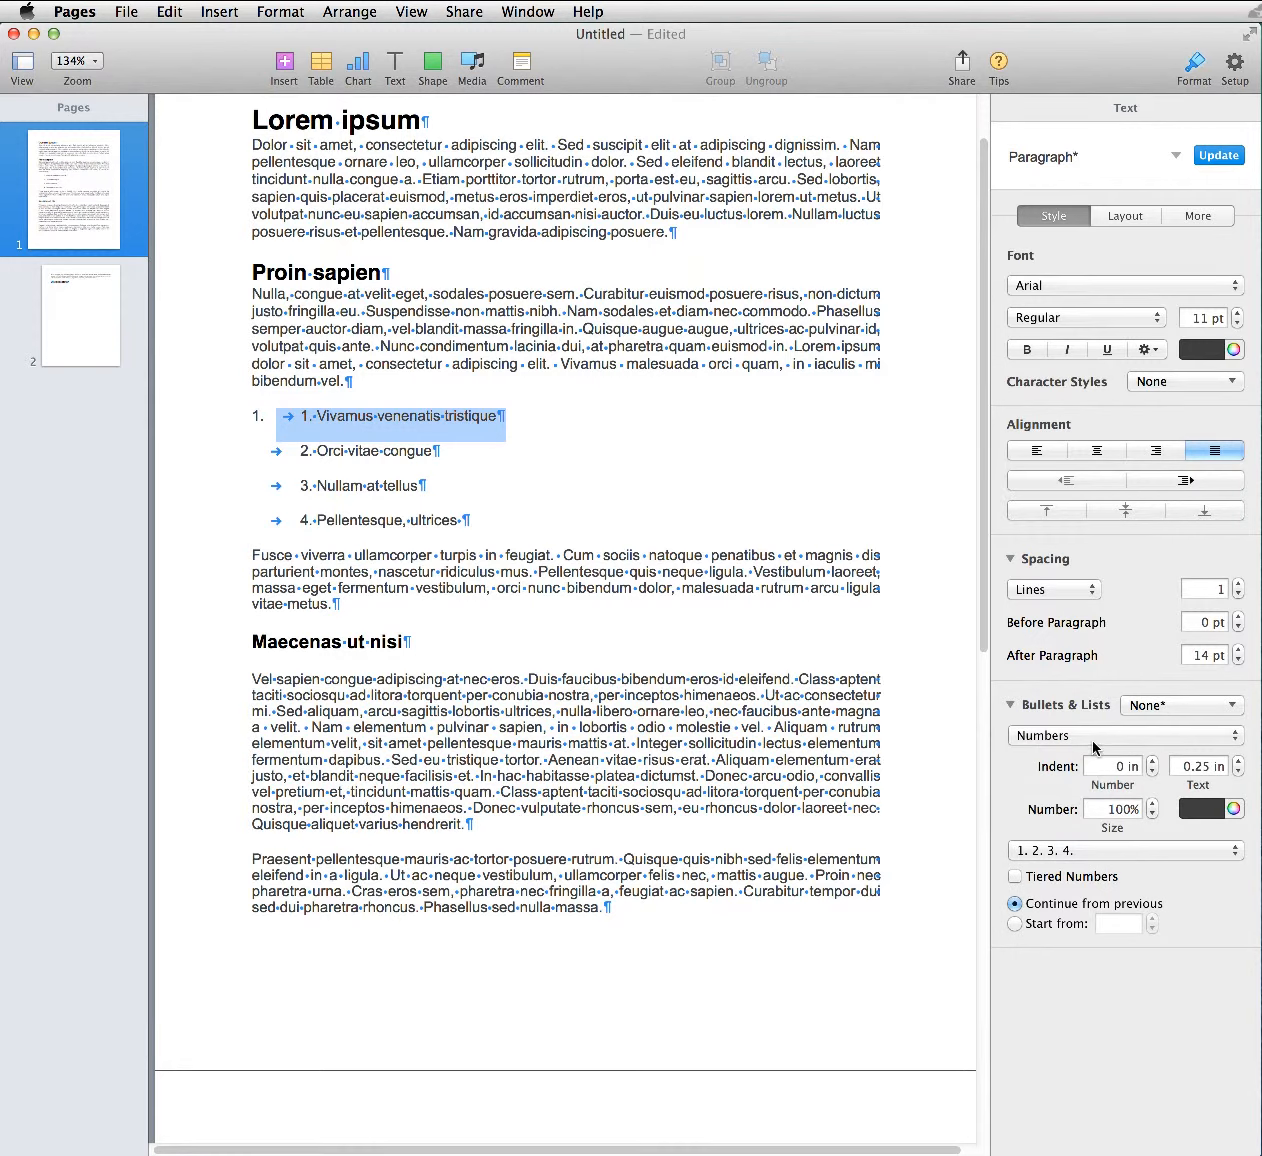
{"action": "left_click", "coordinate": [1152, 762]}
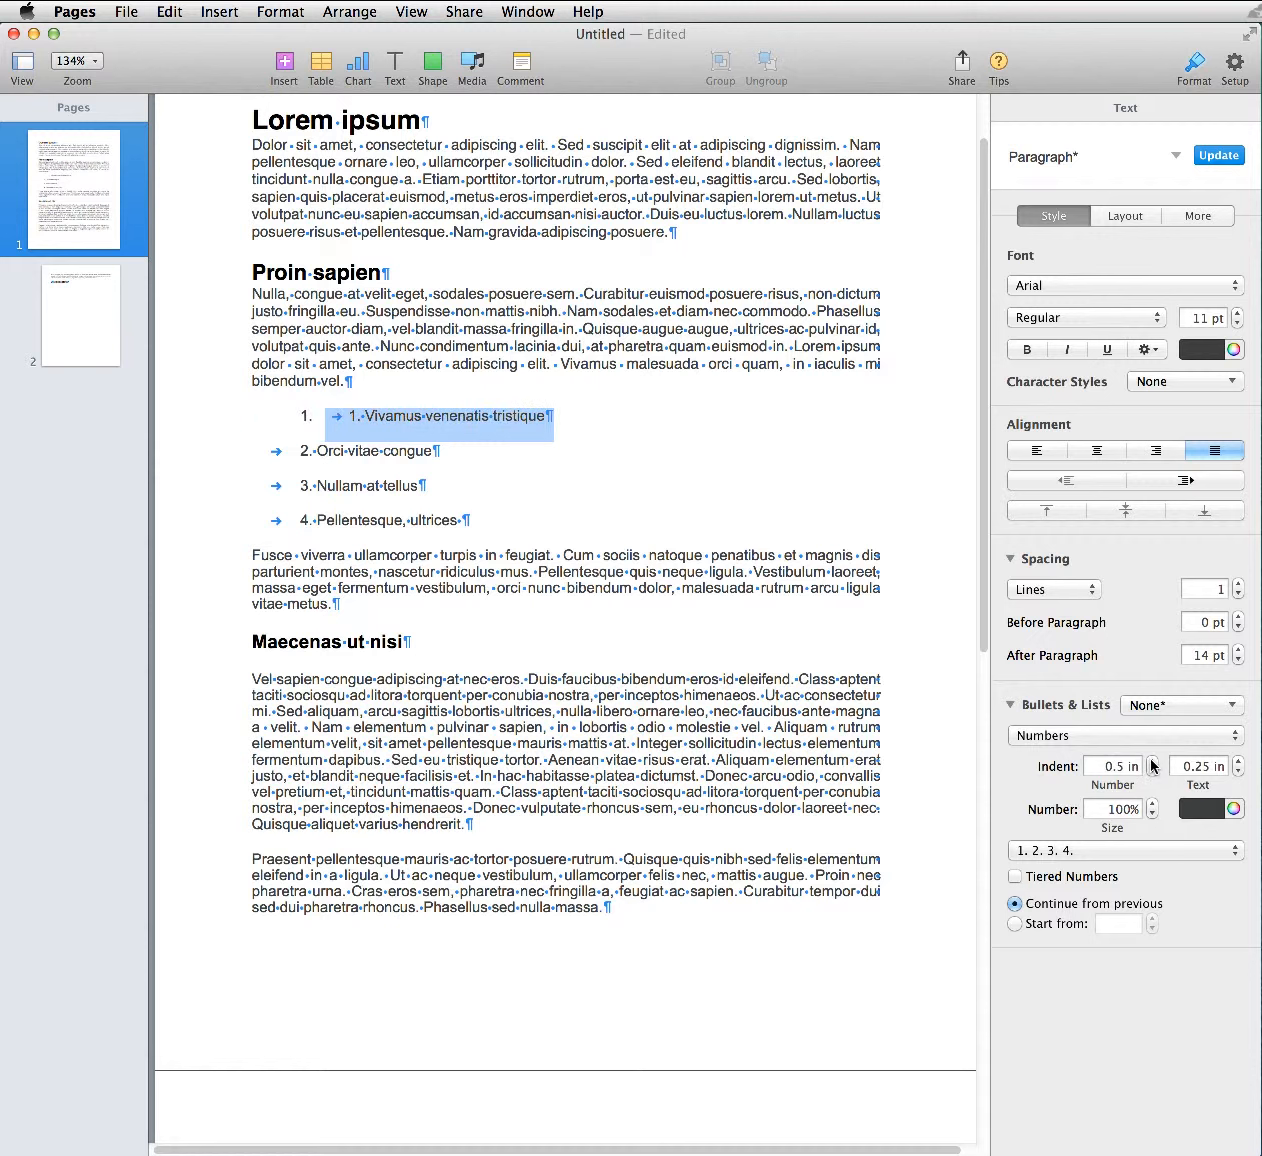
{"action": "left_click", "coordinate": [1152, 772]}
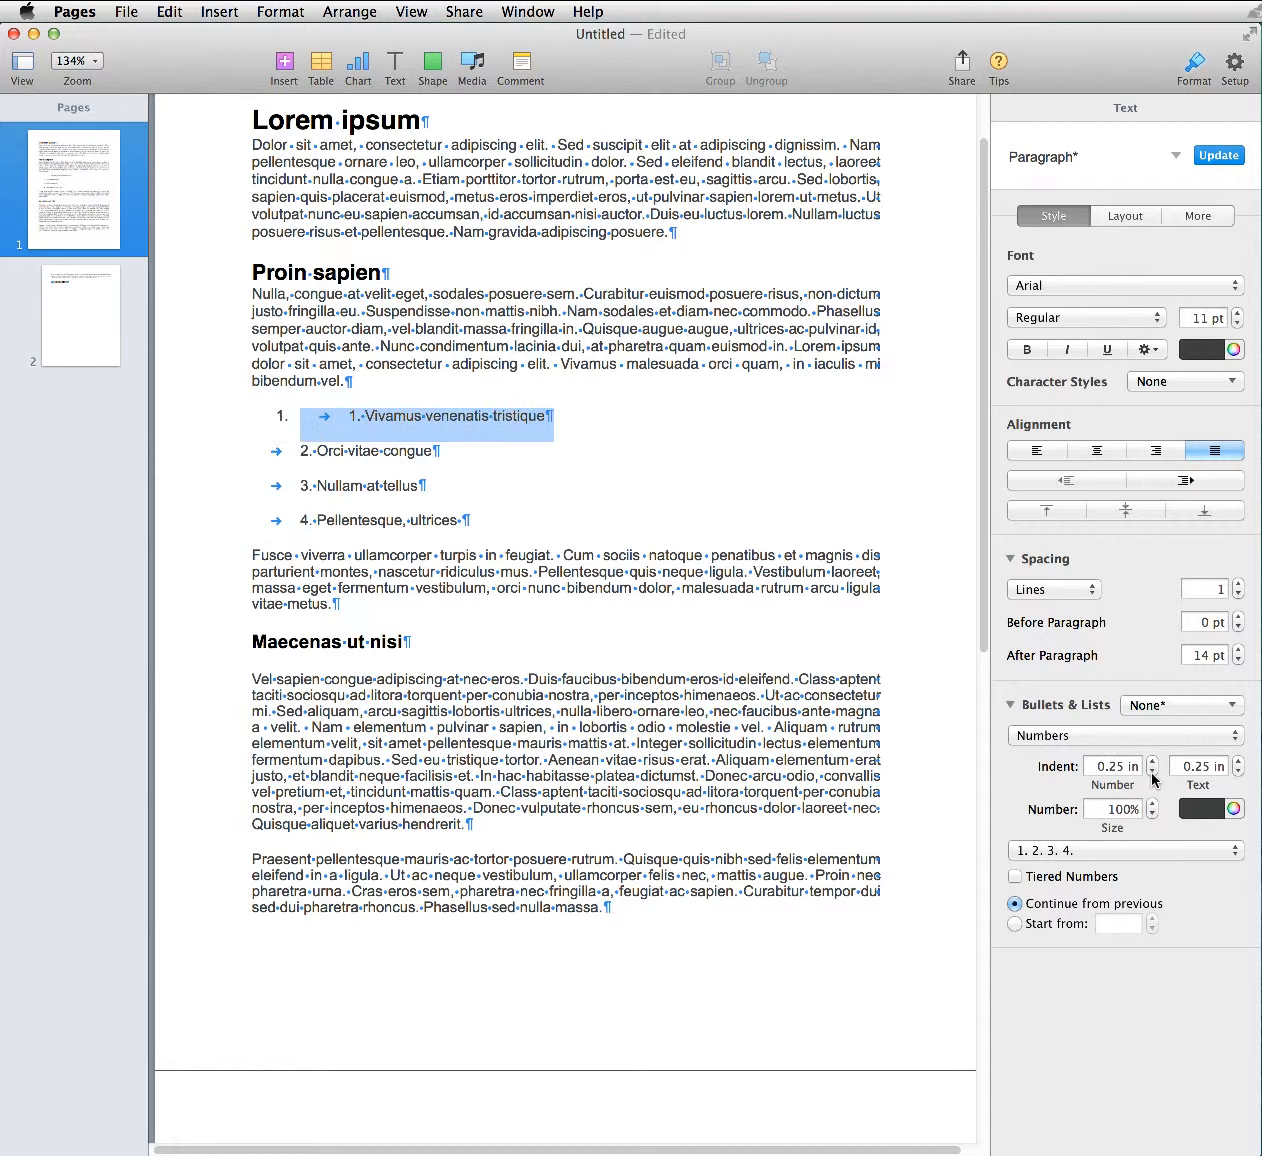
Step: Remove the manual tab and "1." from the first list item, "Vivamus venenatis tristique", and set its text indent to 0.25 in
{"action": "left_click", "coordinate": [1238, 772]}
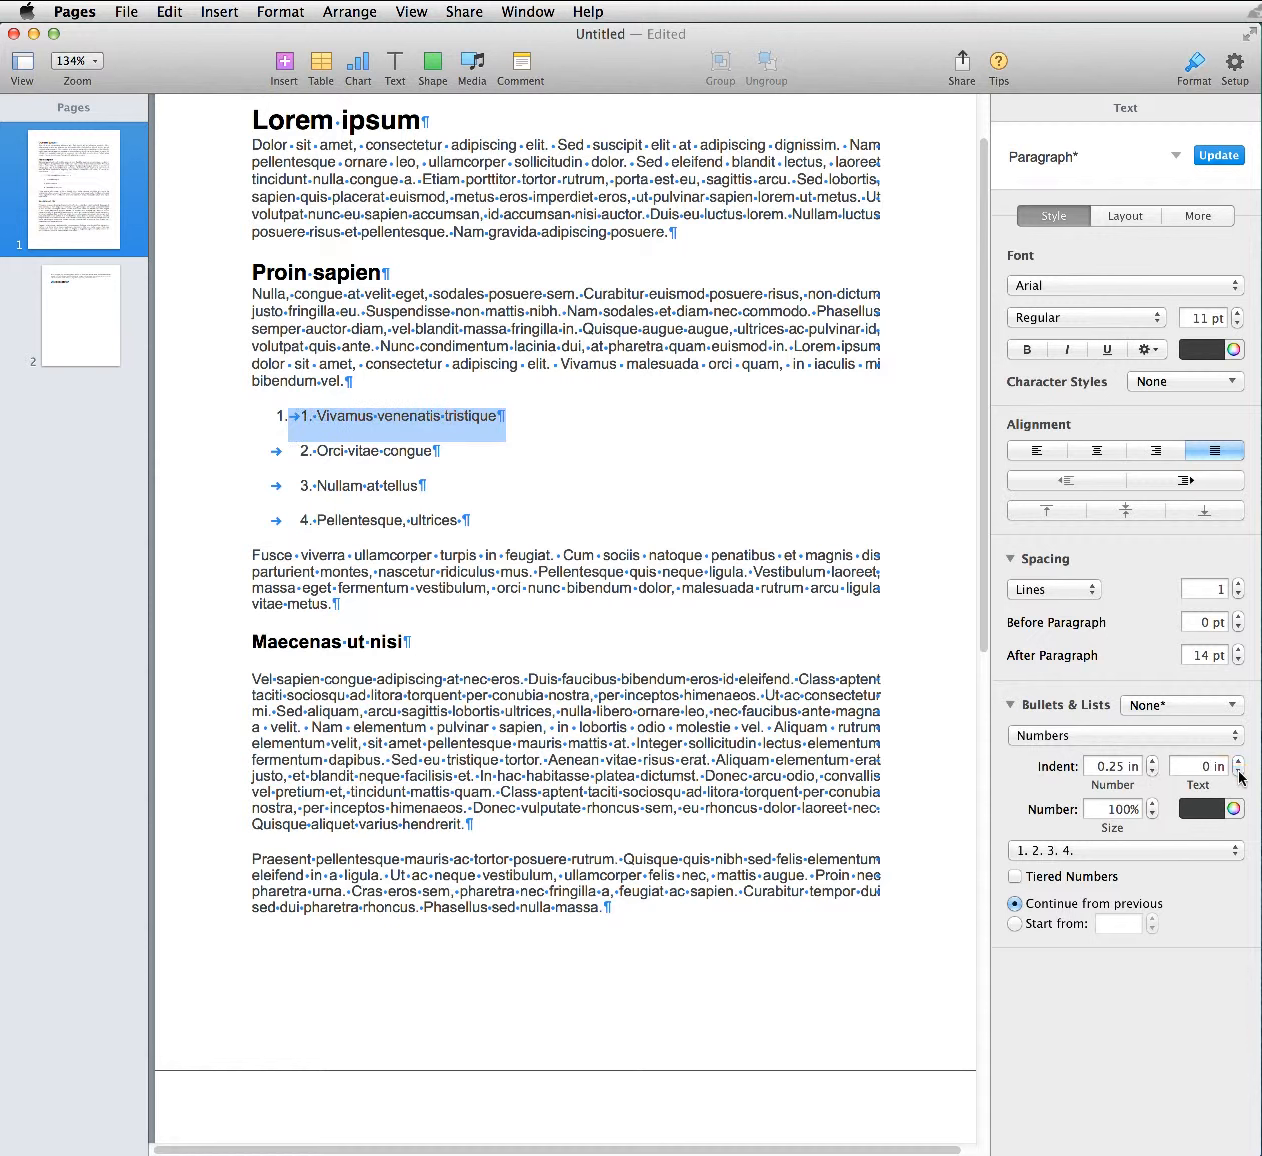
{"action": "left_click", "coordinate": [316, 430]}
{"action": "key", "text": "BackSpace"}
{"action": "key", "text": "BackSpace"}
{"action": "key", "text": "BackSpace"}
{"action": "key", "text": "BackSpace"}
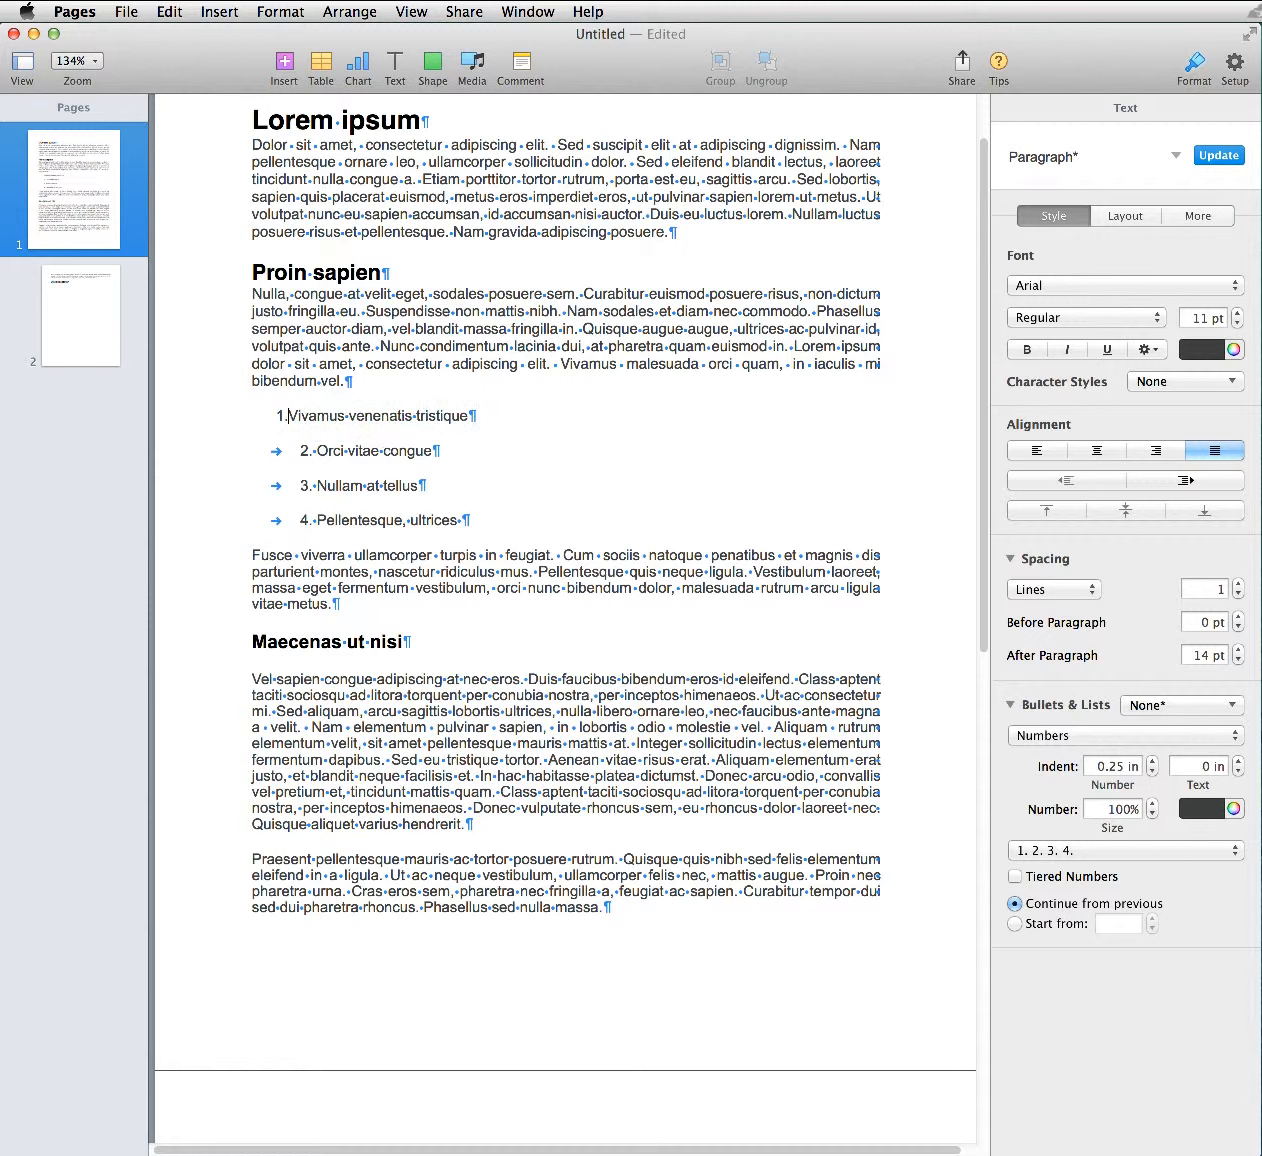
{"action": "left_click", "coordinate": [1239, 760]}
Step: Replace the manual tabs and numbers before "Orci vitae congue", "Nullam at tellus" and "Pellentesque, ultrices" with automatic numbering continued from the first item
{"action": "left_click_drag", "start_coordinate": [317, 450], "coordinate": [487, 416]}
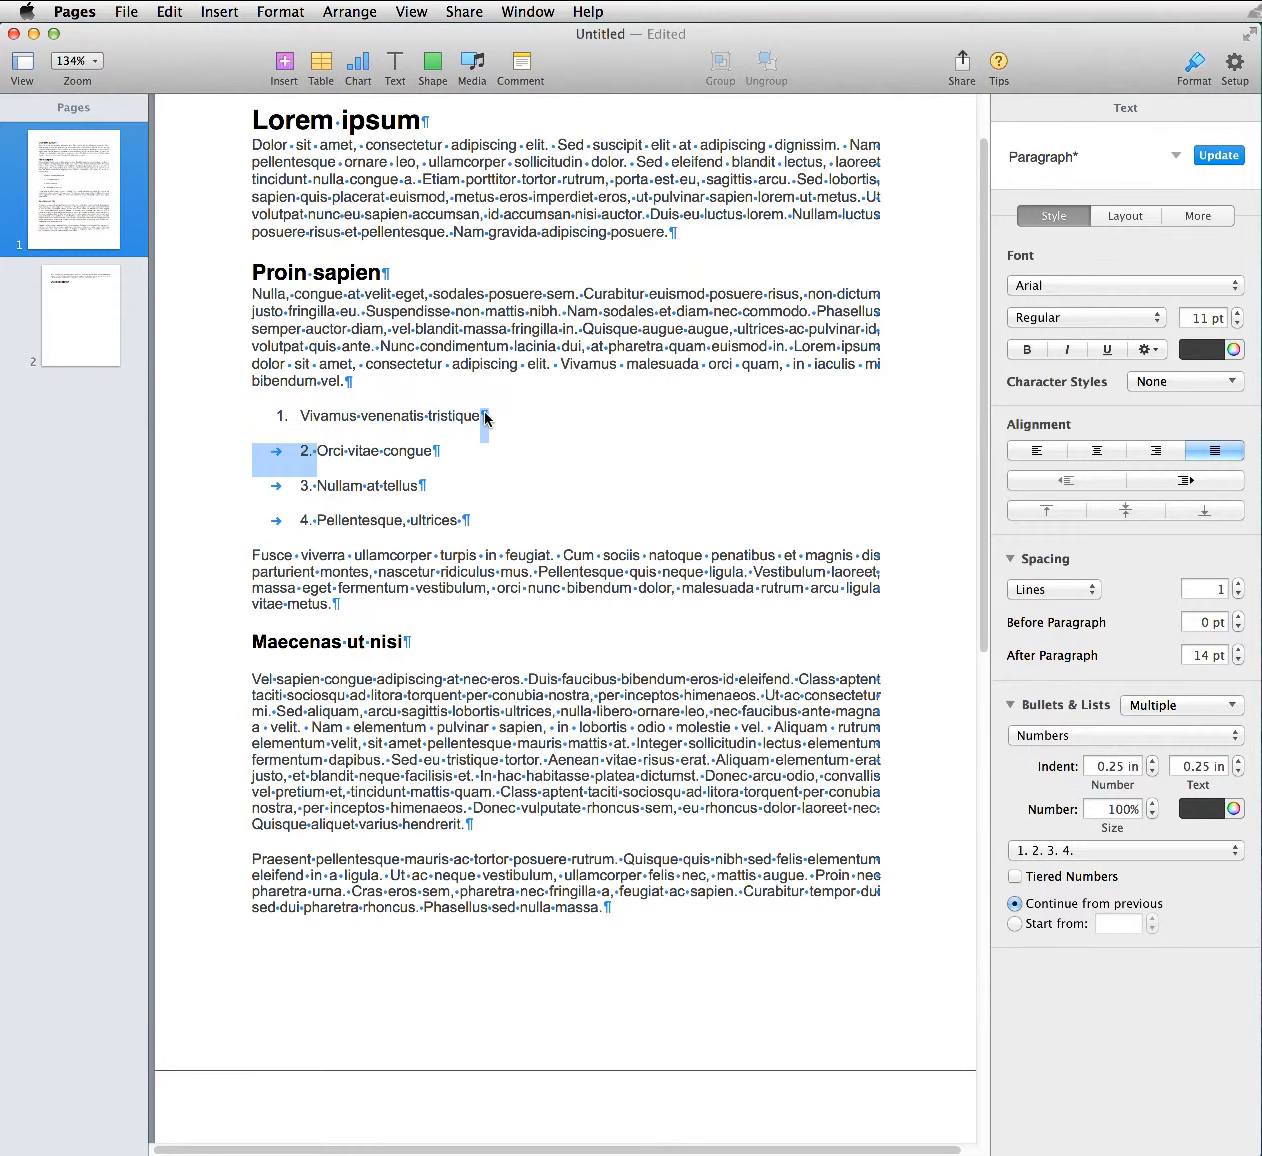
{"action": "key", "text": "BackSpace"}
{"action": "key", "text": "Return"}
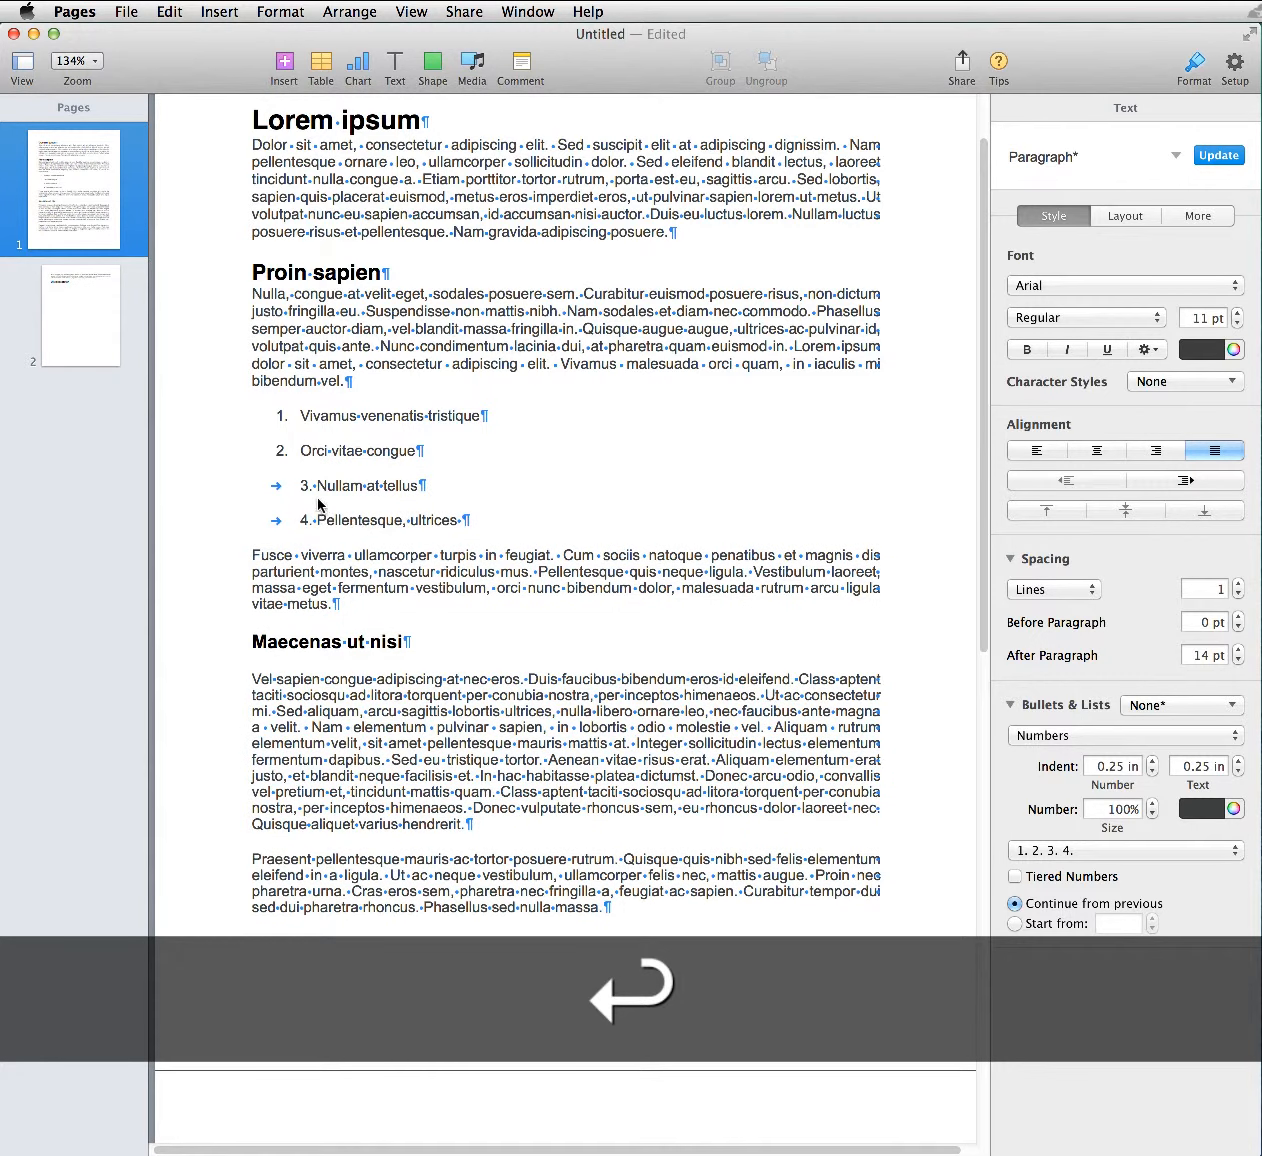
{"action": "left_click_drag", "start_coordinate": [316, 487], "coordinate": [426, 466]}
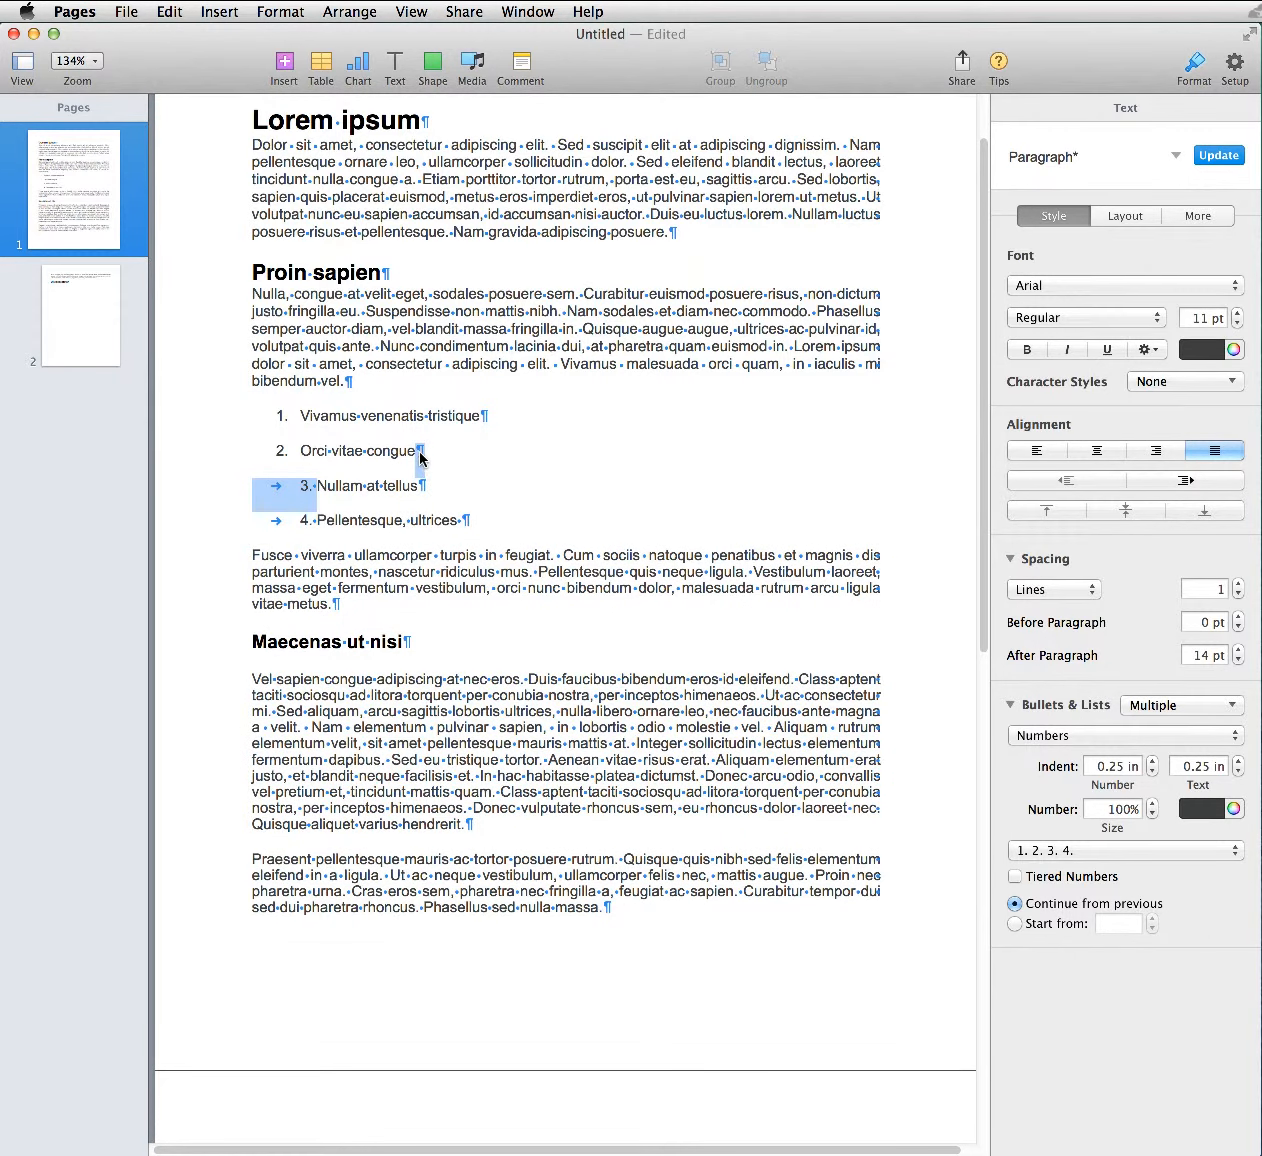
{"action": "key", "text": "BackSpace"}
{"action": "key", "text": "Return"}
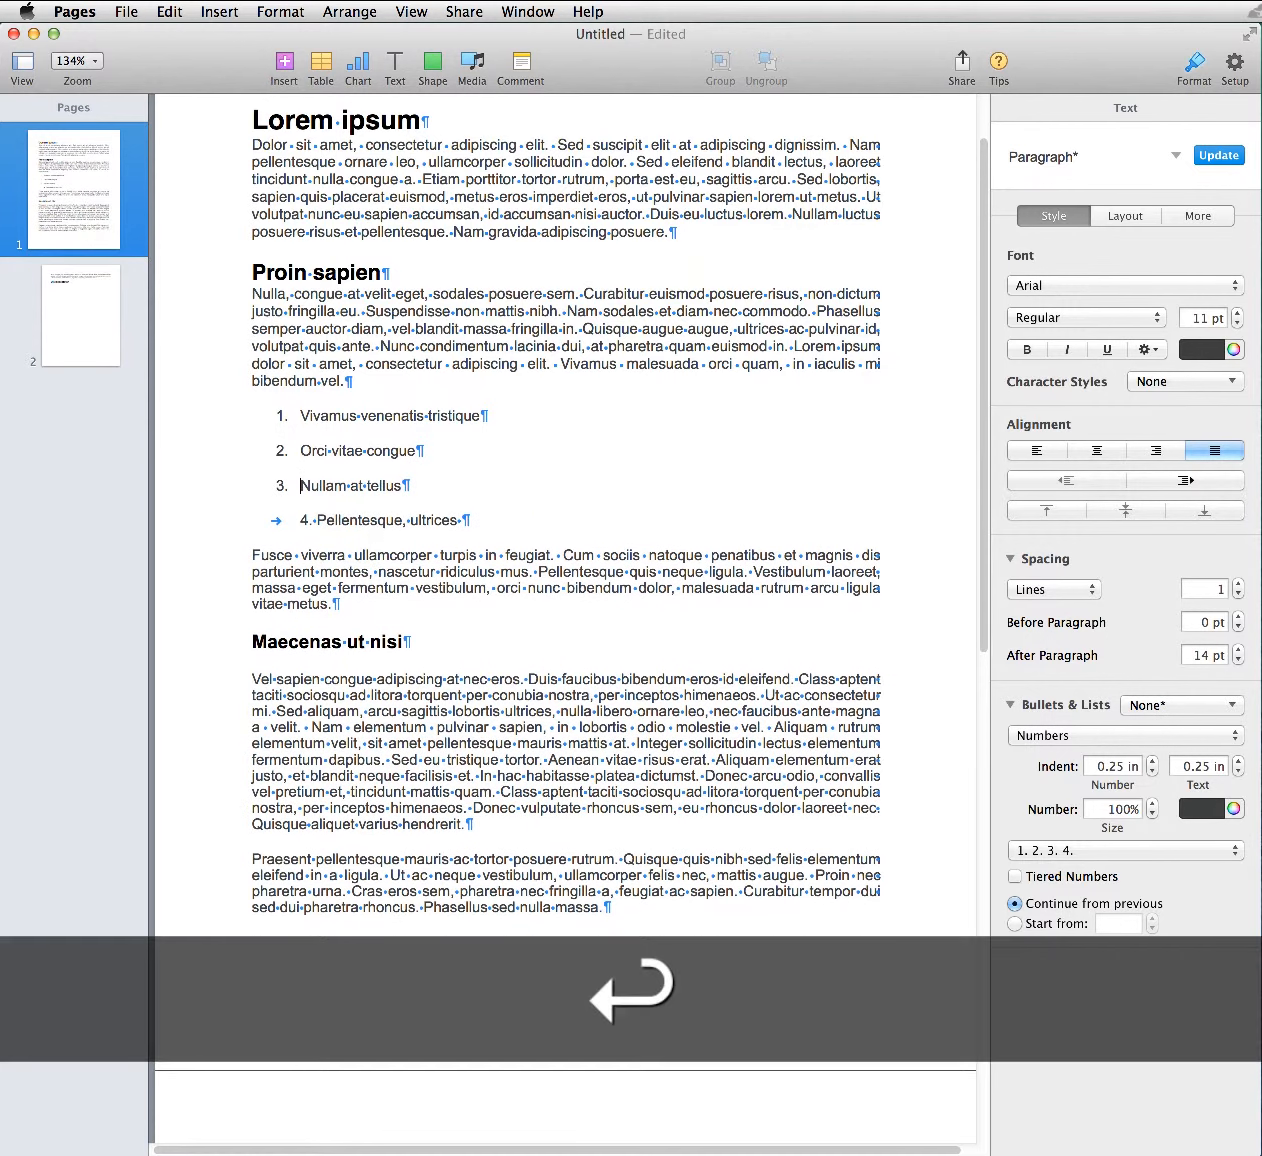
{"action": "left_click_drag", "start_coordinate": [318, 528], "coordinate": [423, 487]}
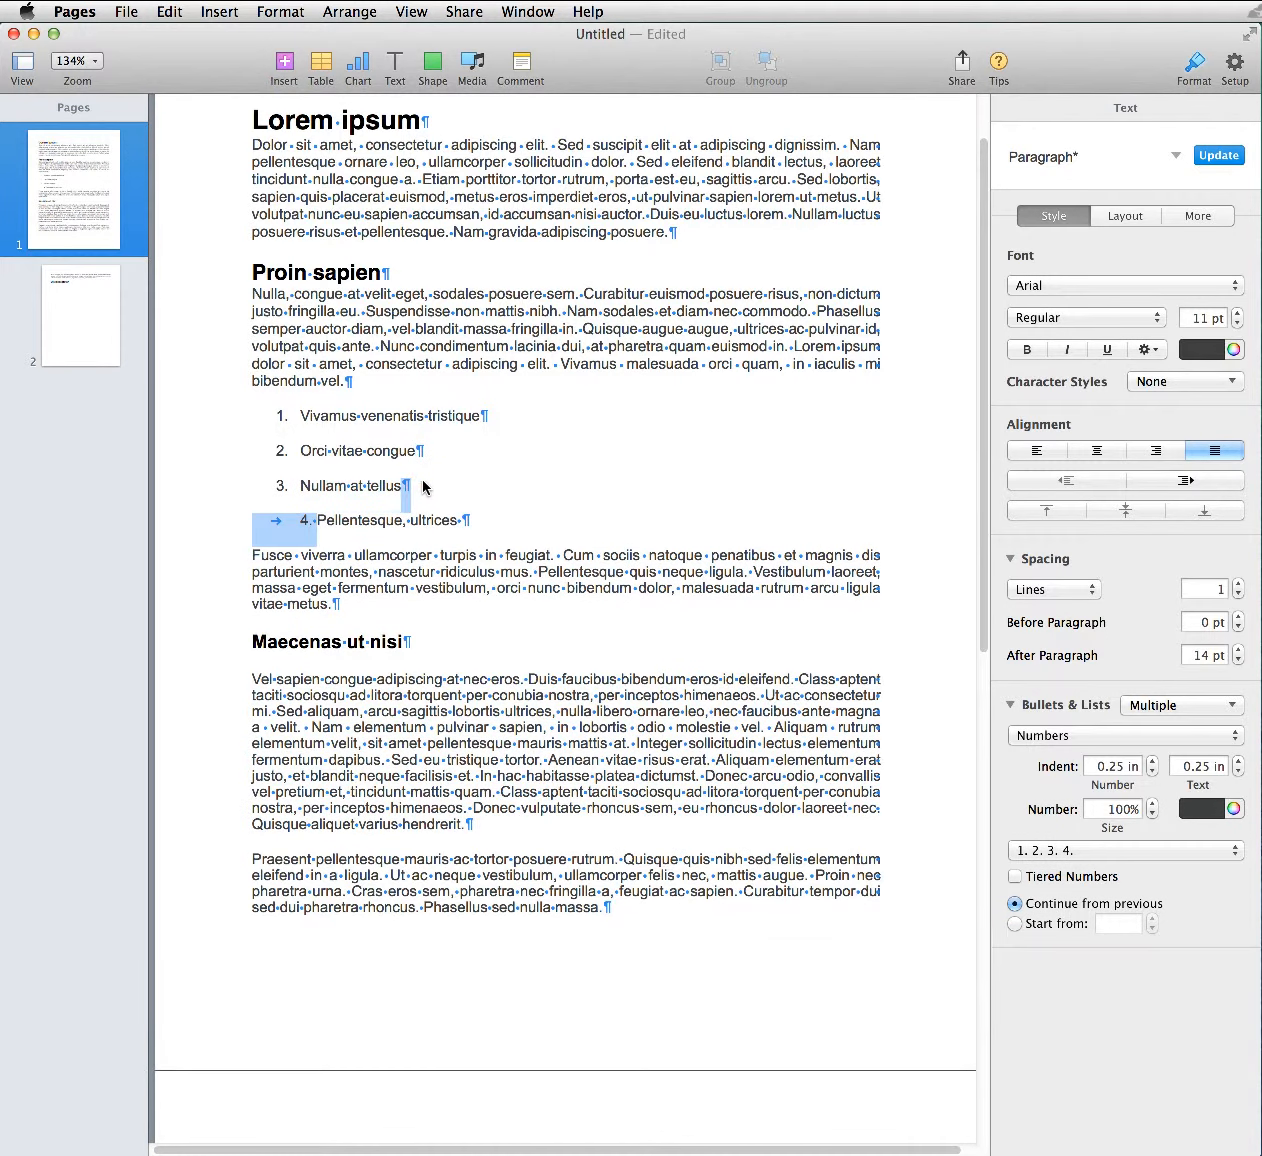
{"action": "key", "text": "BackSpace"}
{"action": "key", "text": "Return"}
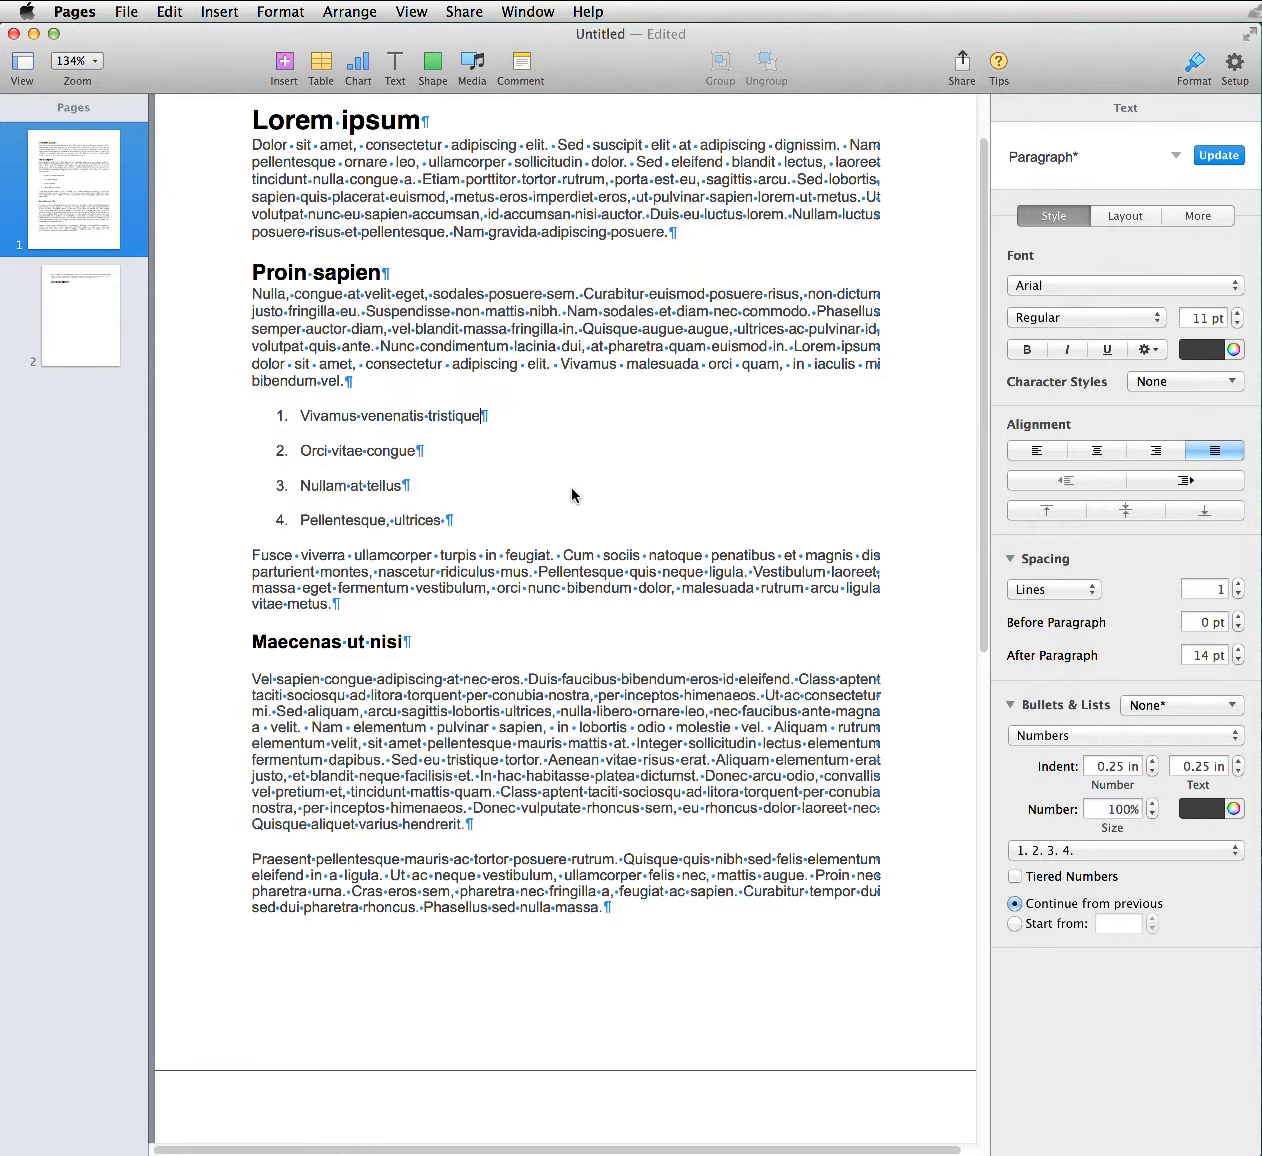
Step: Insert a trial item "ewkjksd" after the first item of the numbered list and delete it again
{"action": "key", "text": "Return"}
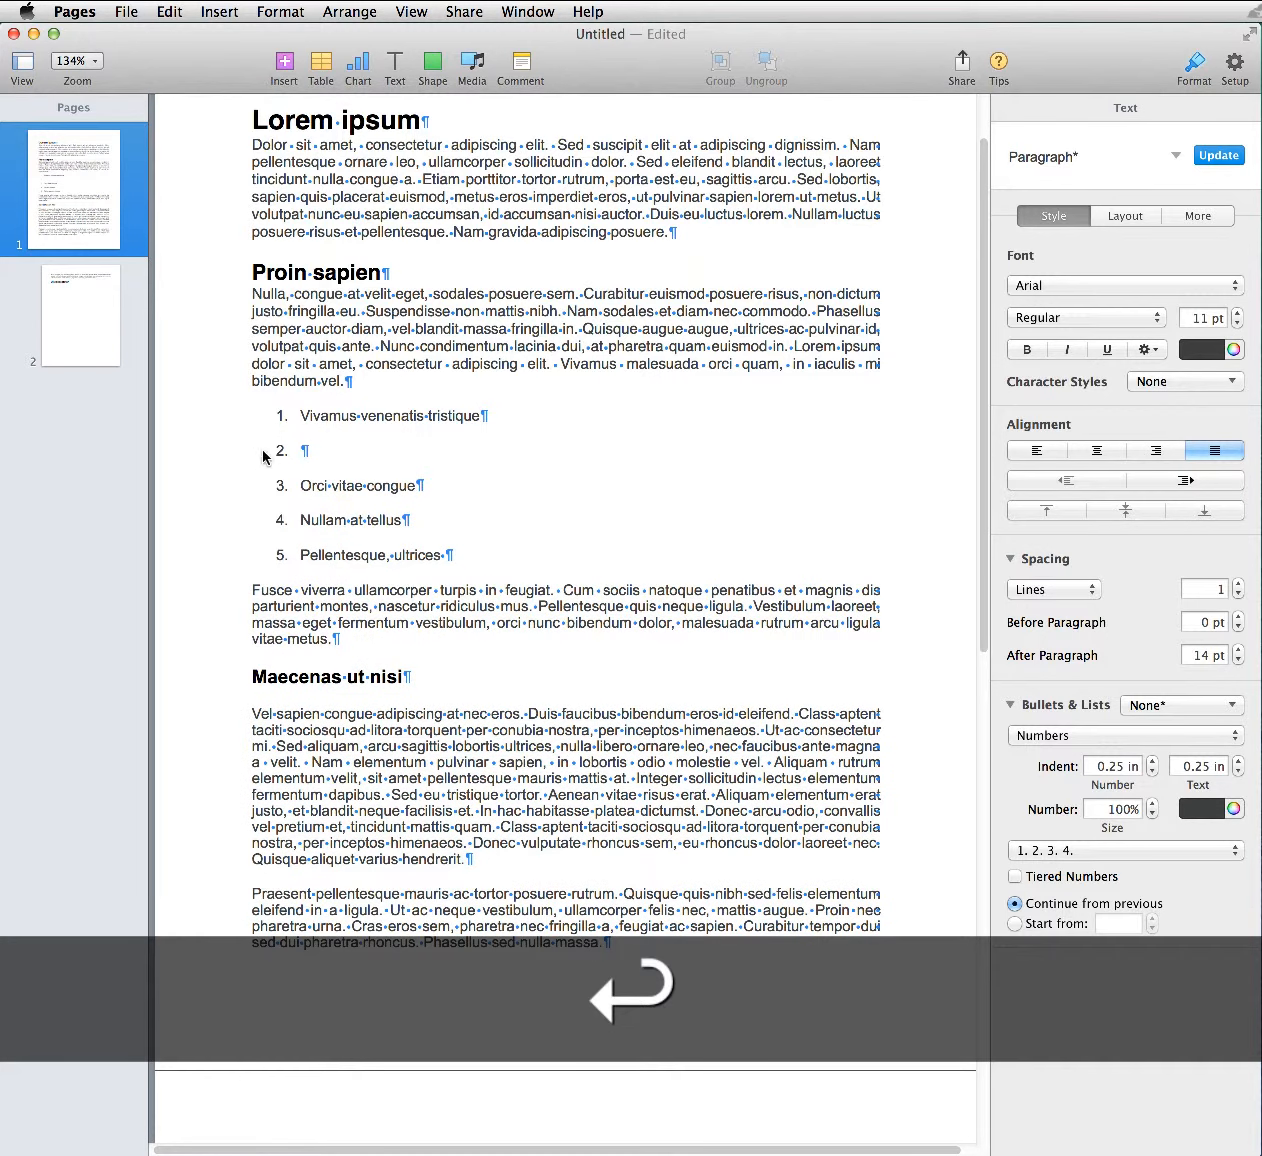
{"action": "type", "text": "ewkjksd"}
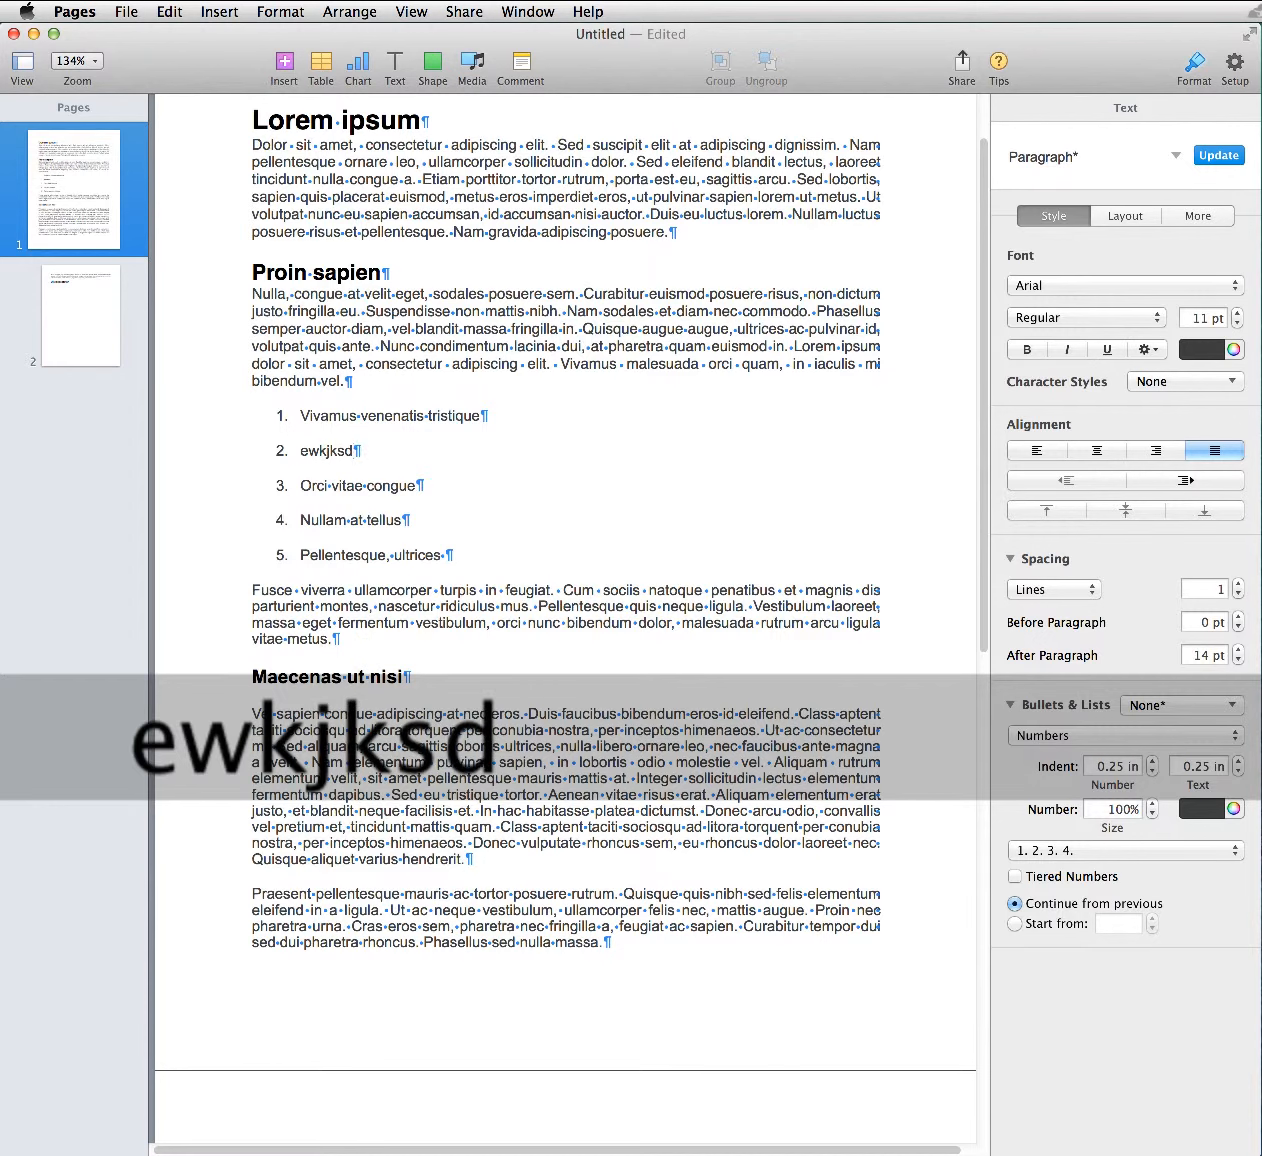
{"action": "key", "text": "BackSpace"}
{"action": "key", "text": "BackSpace"}
{"action": "key", "text": "BackSpace"}
{"action": "key", "text": "BackSpace"}
{"action": "key", "text": "BackSpace"}
{"action": "key", "text": "BackSpace"}
{"action": "key", "text": "BackSpace"}
{"action": "key", "text": "BackSpace"}
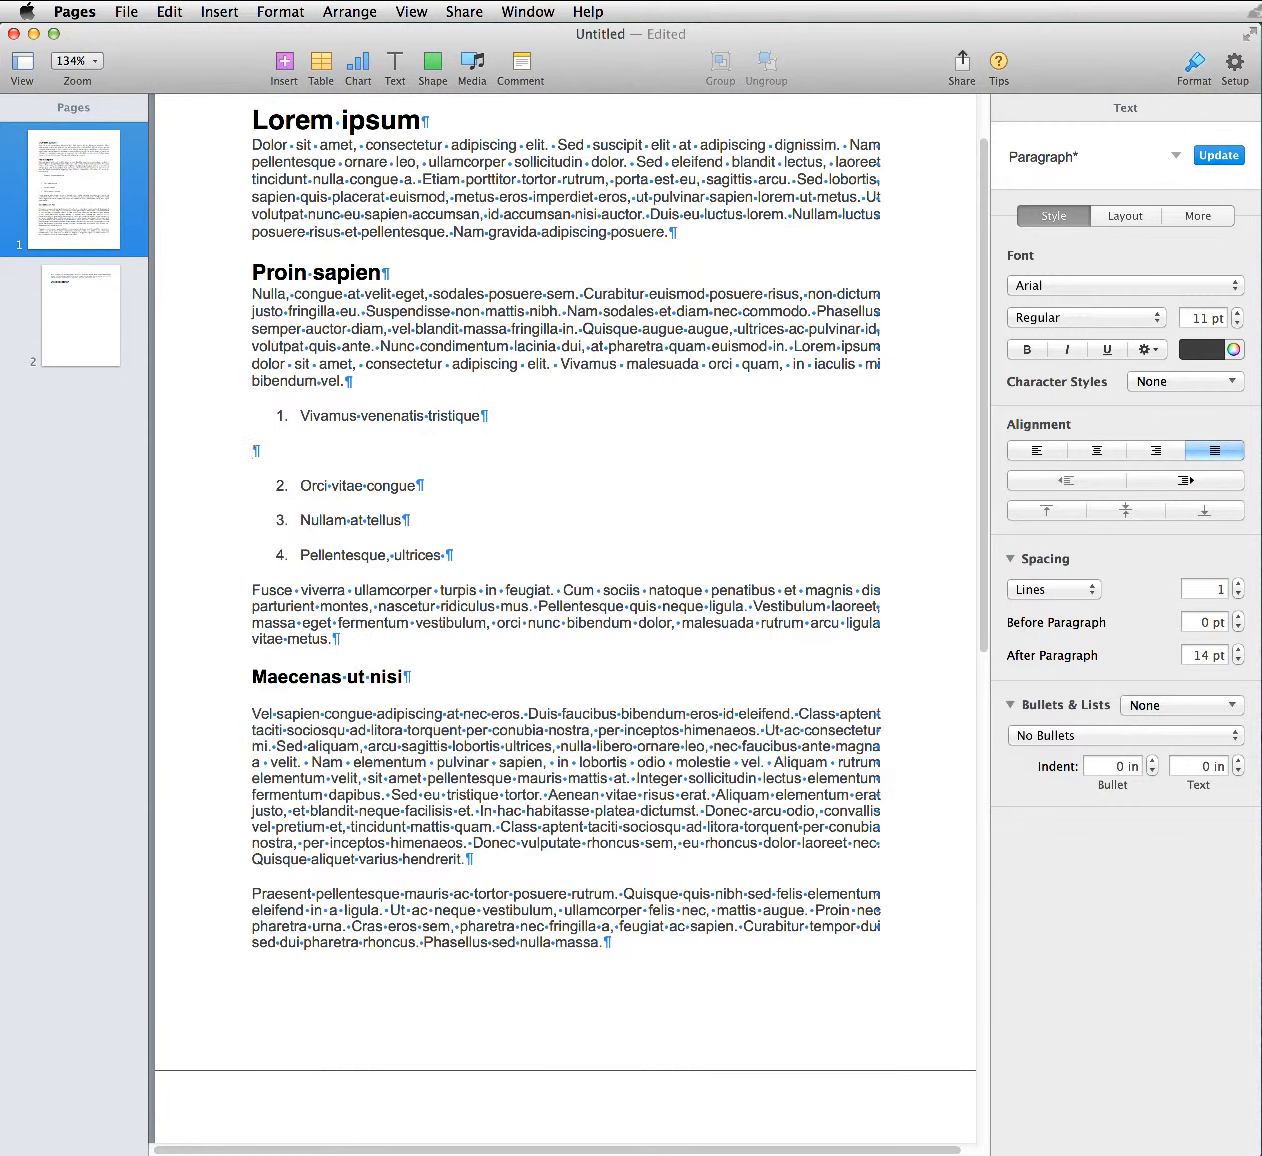
{"action": "key", "text": "BackSpace"}
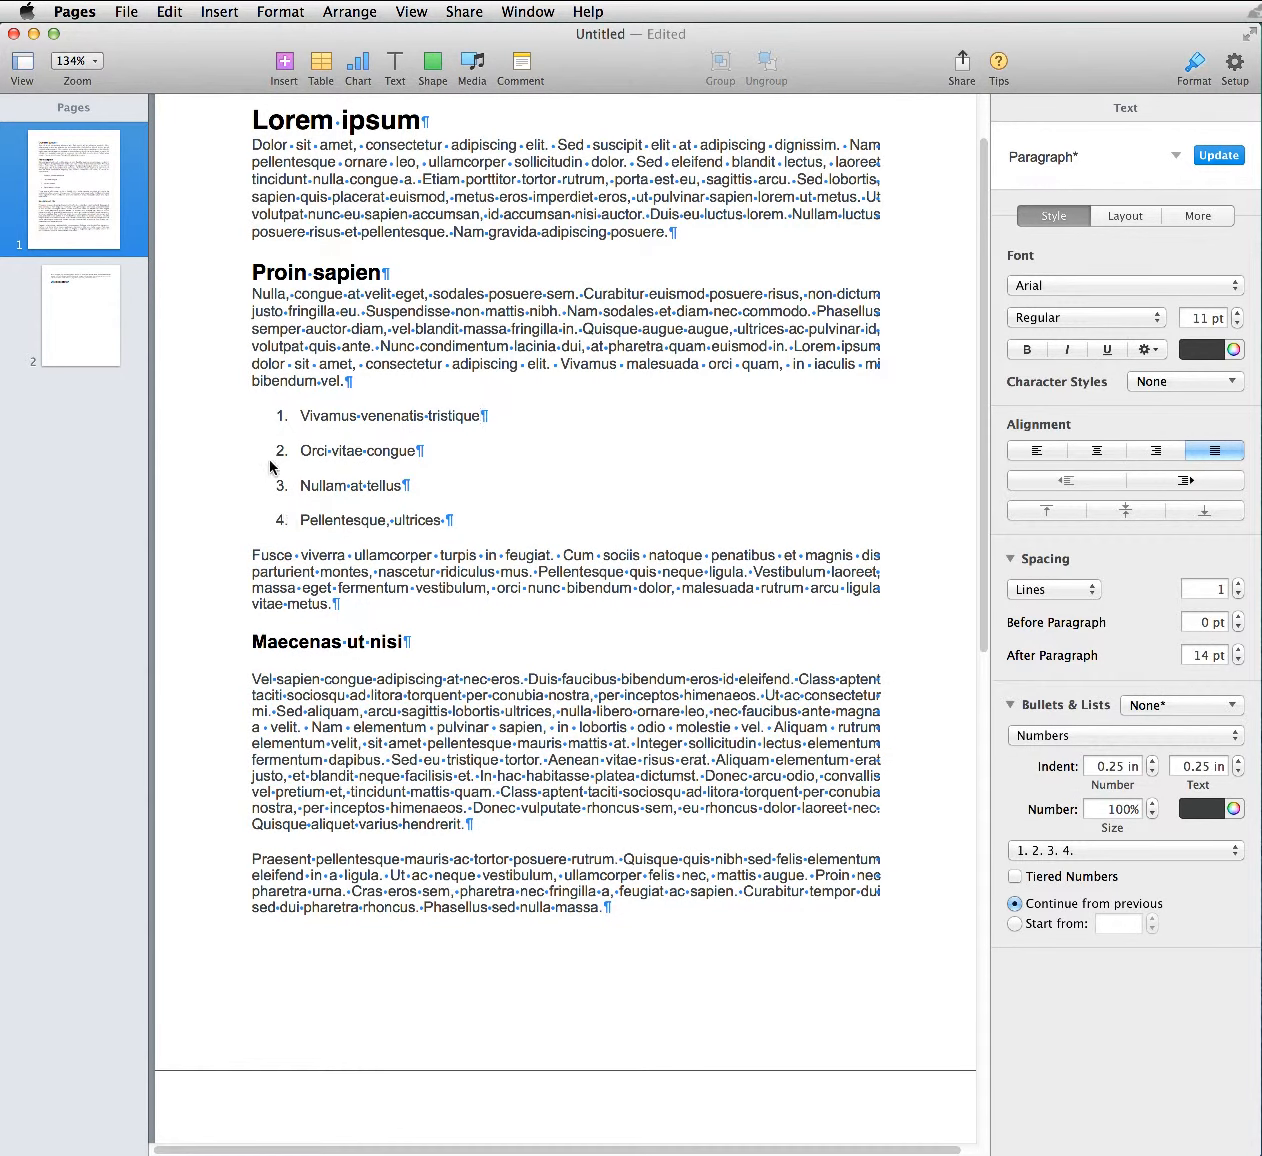
Step: Add an empty fifth list item, and remove it together with the trailing space after "Pellentesque, ultrices"
{"action": "key", "text": "Return"}
{"action": "key", "text": "Return"}
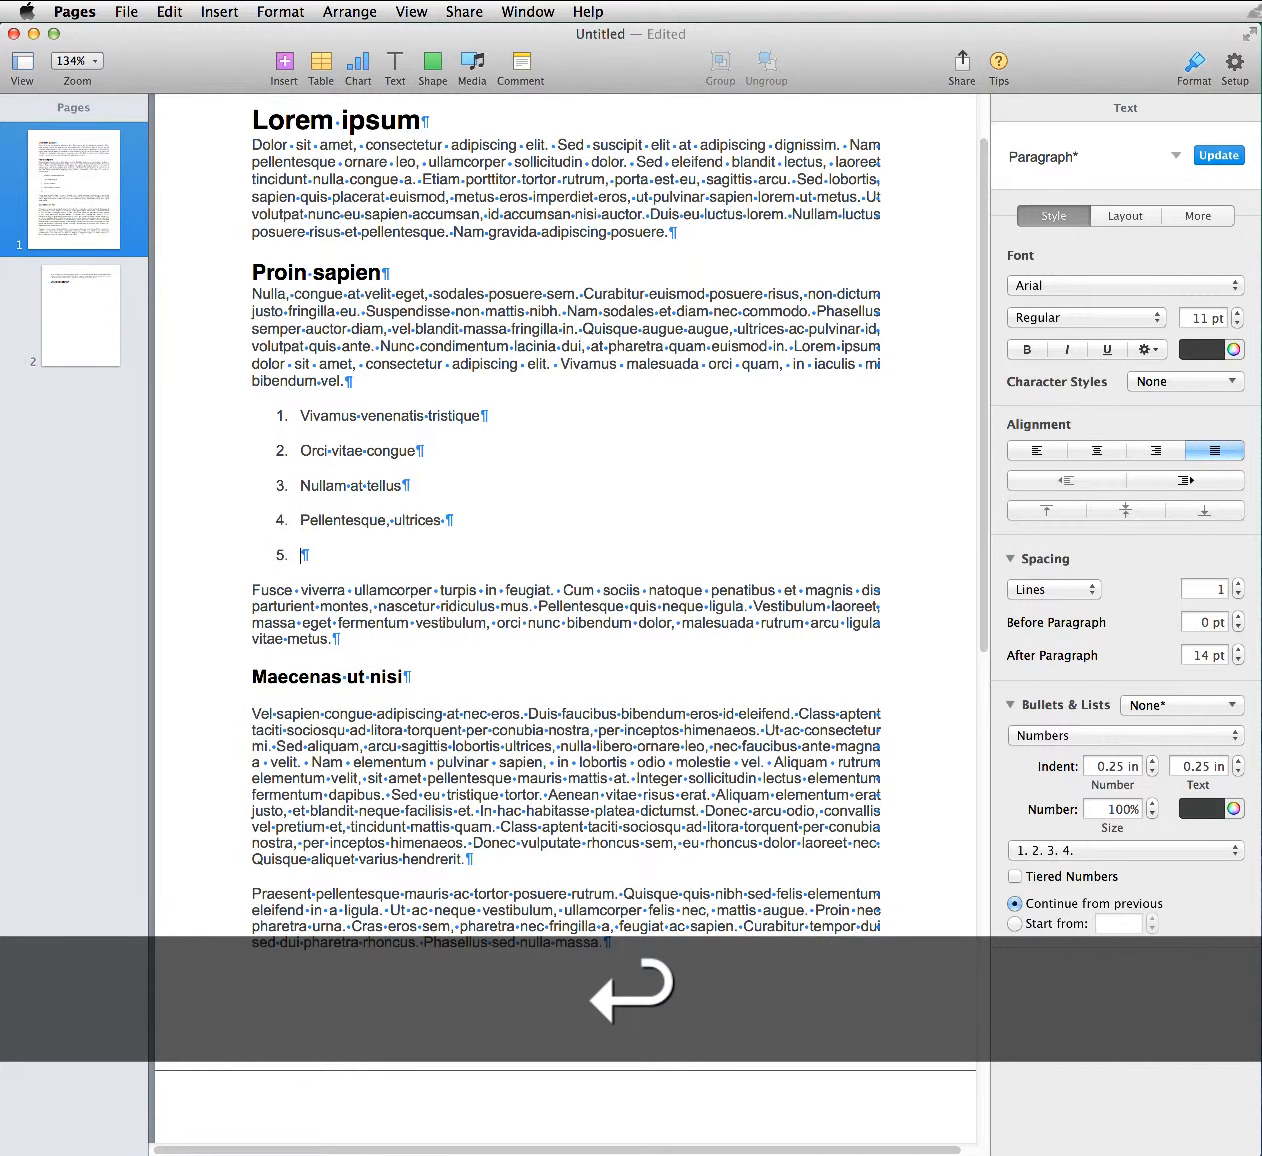
{"action": "key", "text": "BackSpace"}
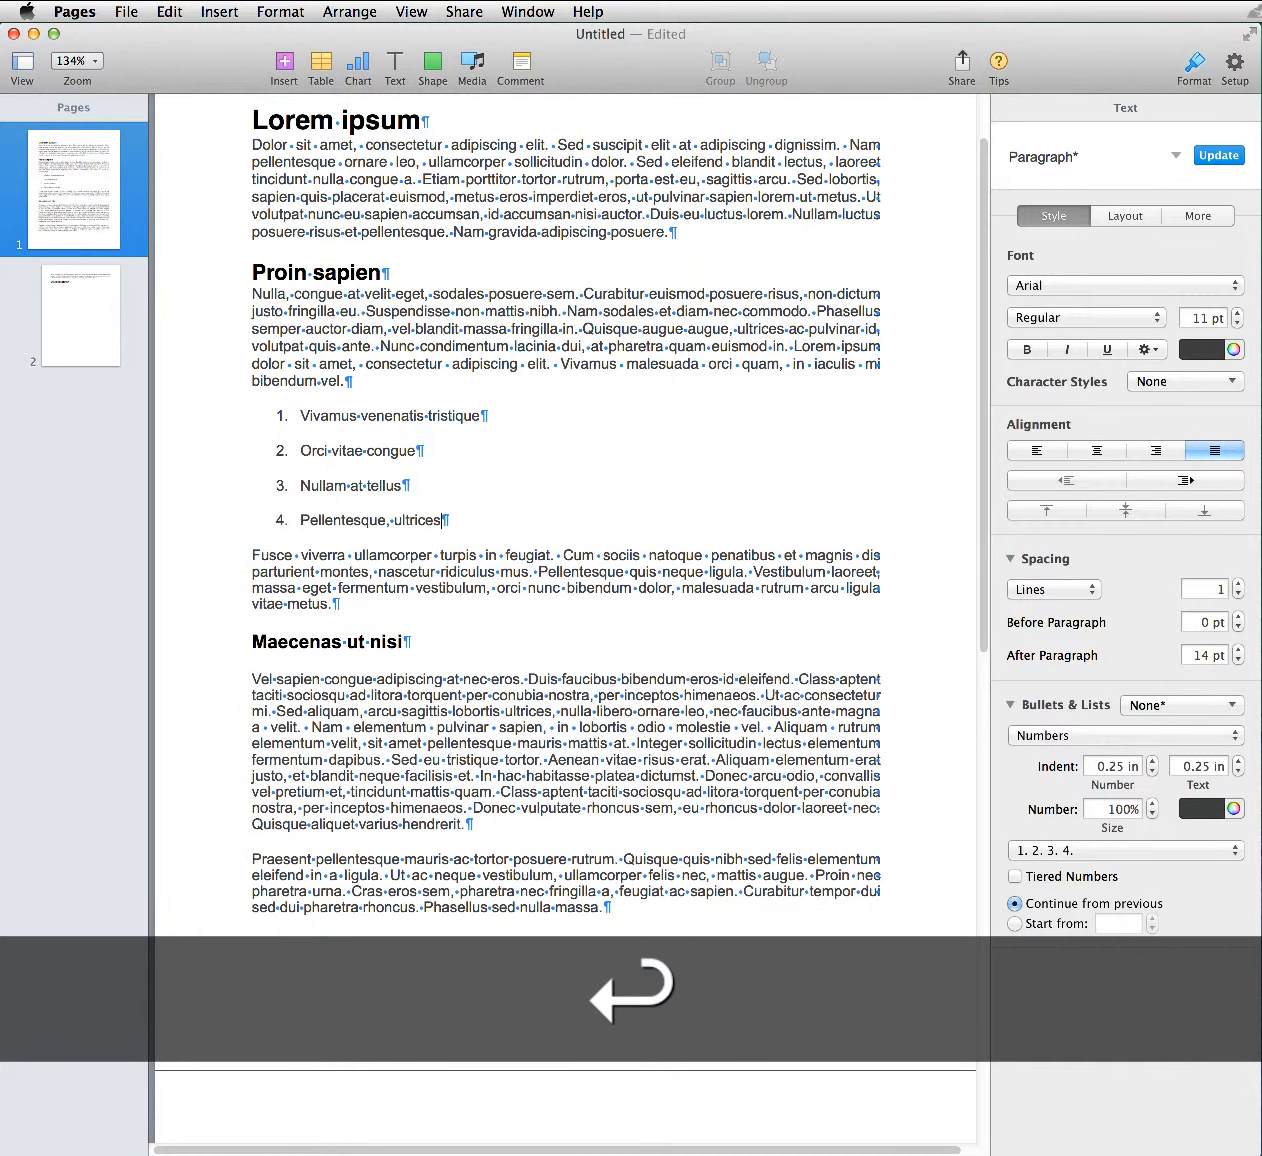
Step: Apply the Bullet list style to all four items of the numbered list
{"action": "left_click_drag", "start_coordinate": [458, 524], "coordinate": [268, 431]}
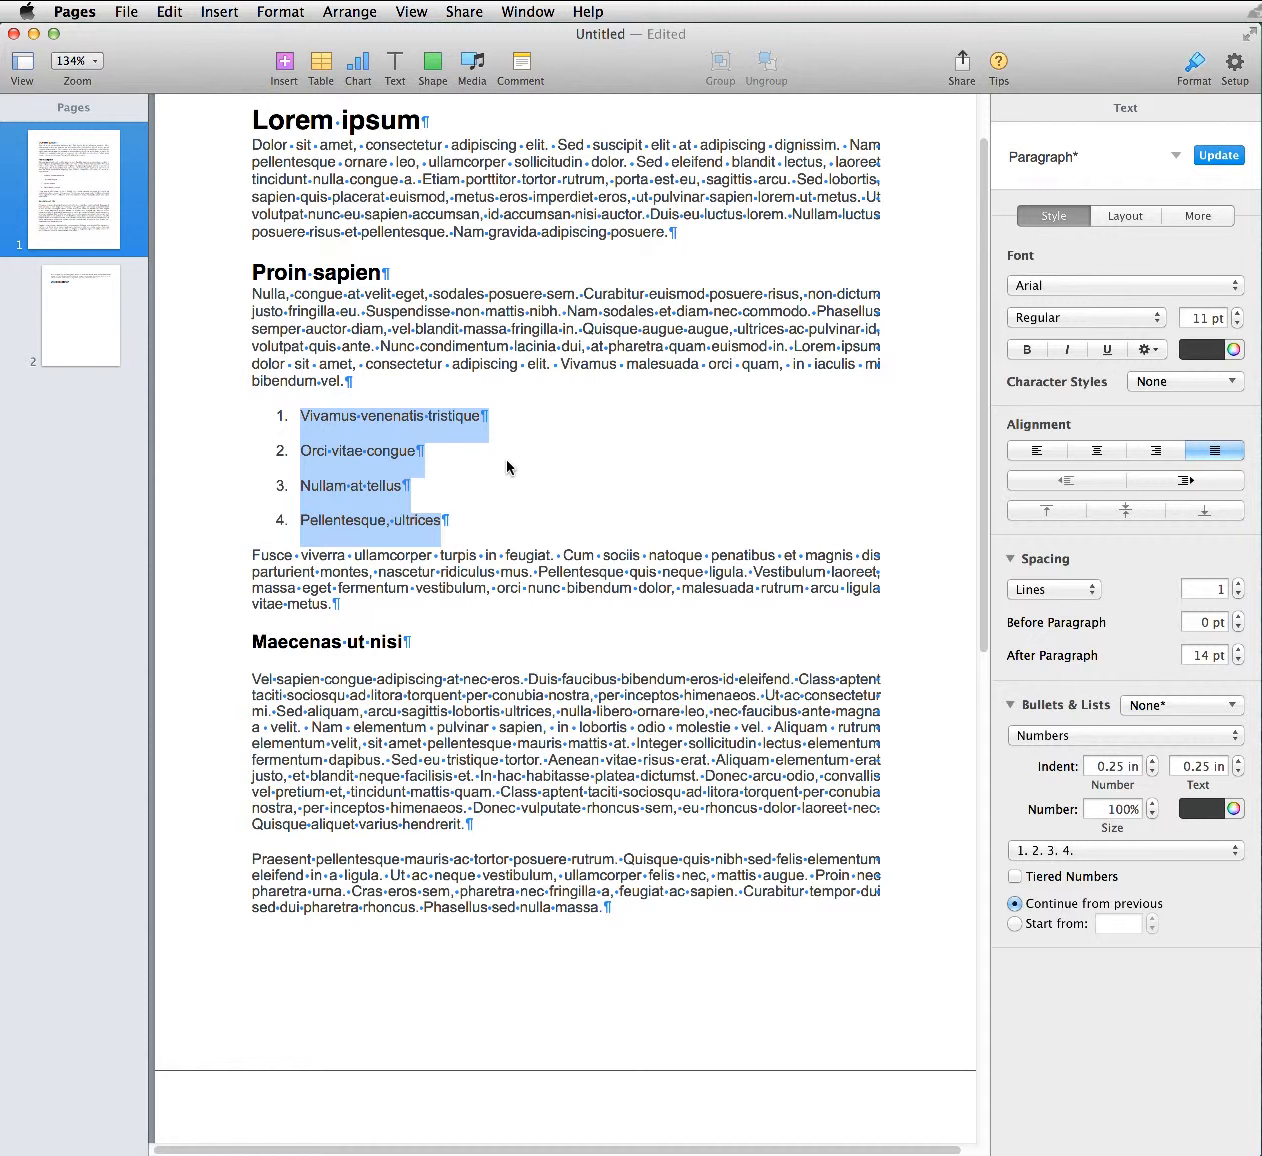
{"action": "left_click", "coordinate": [1150, 708]}
{"action": "left_click", "coordinate": [1121, 805]}
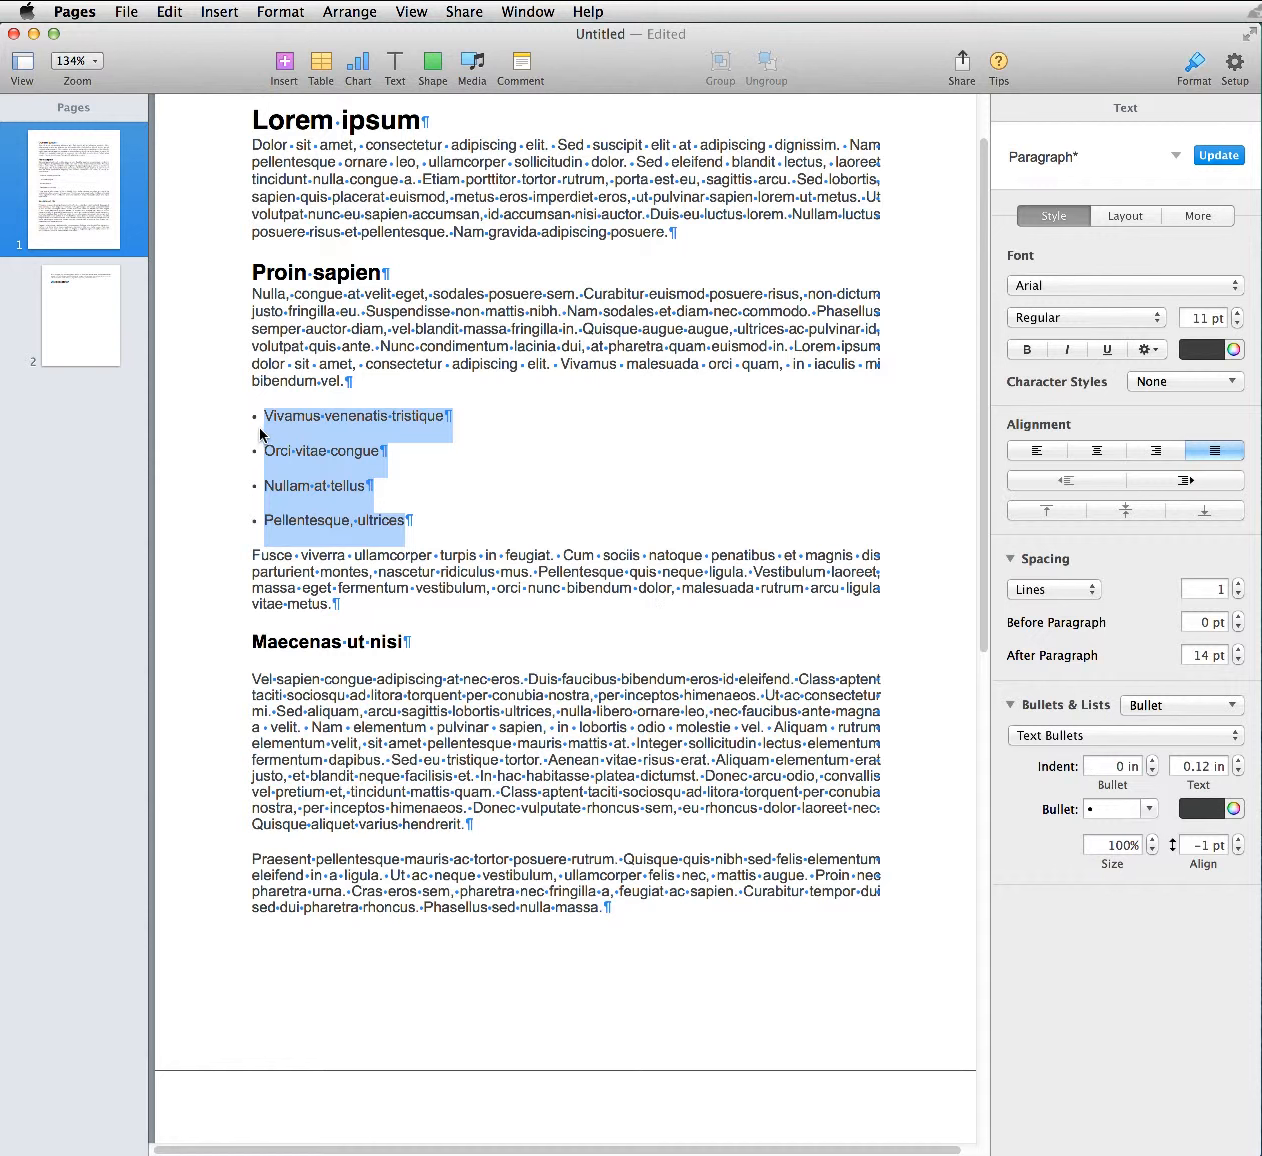
{"action": "left_click", "coordinate": [428, 505]}
{"action": "left_click_drag", "start_coordinate": [435, 538], "coordinate": [266, 422]}
{"action": "left_click", "coordinate": [439, 524]}
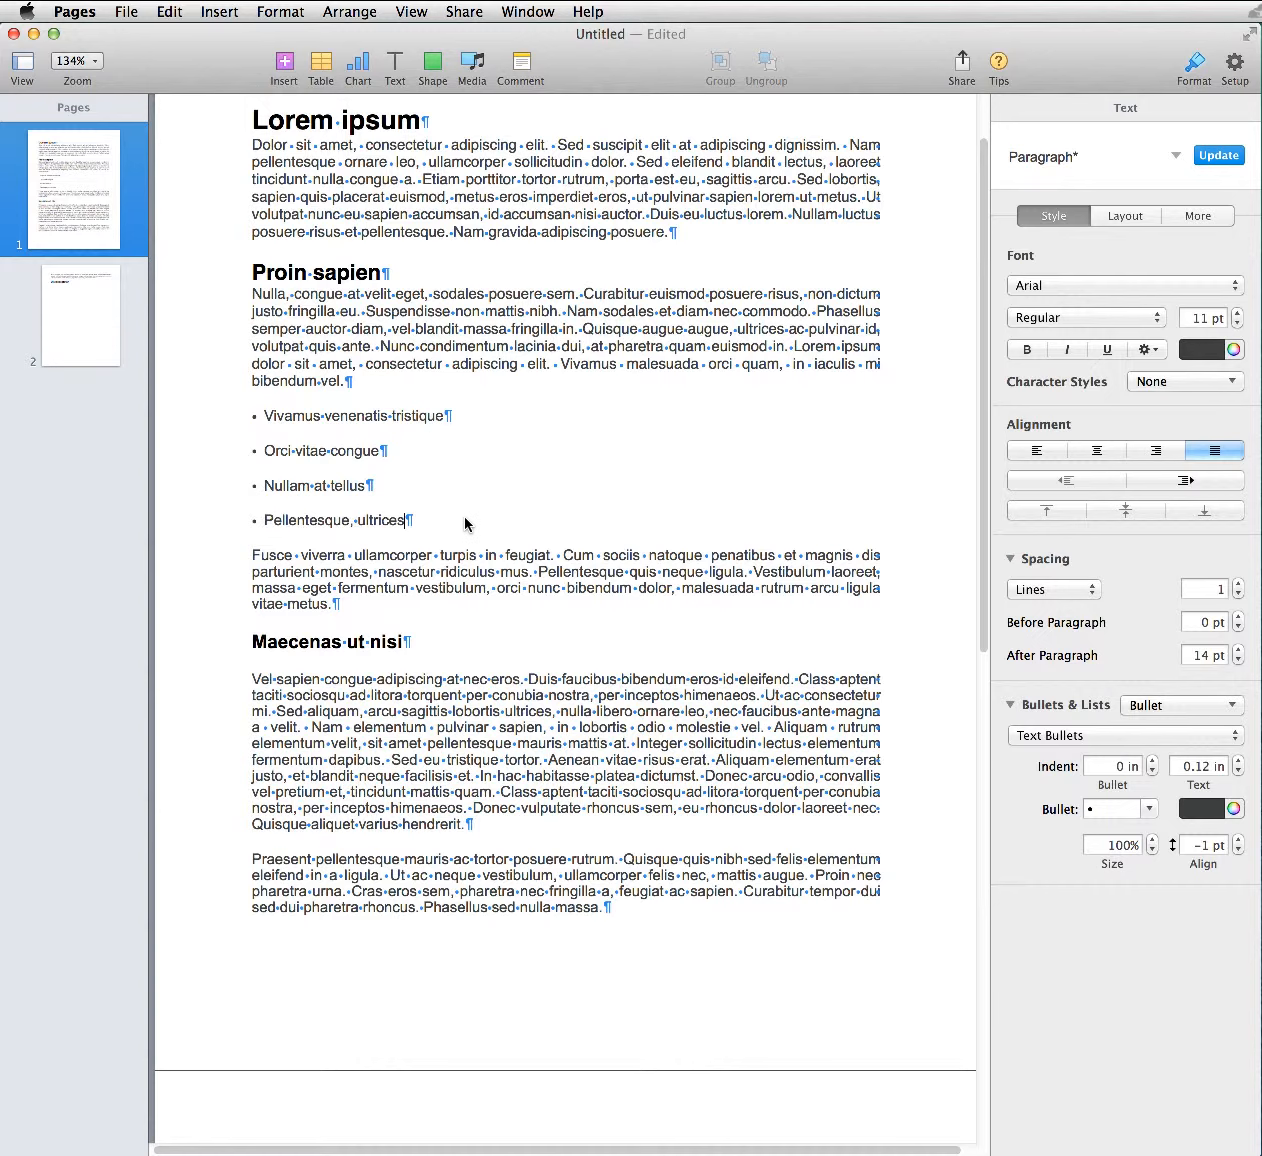
Step: Show the document layout so the outlines of the body, header and footer areas are displayed
{"action": "scroll", "coordinate": [465, 522], "scroll_direction": "up", "scroll_amount": 2}
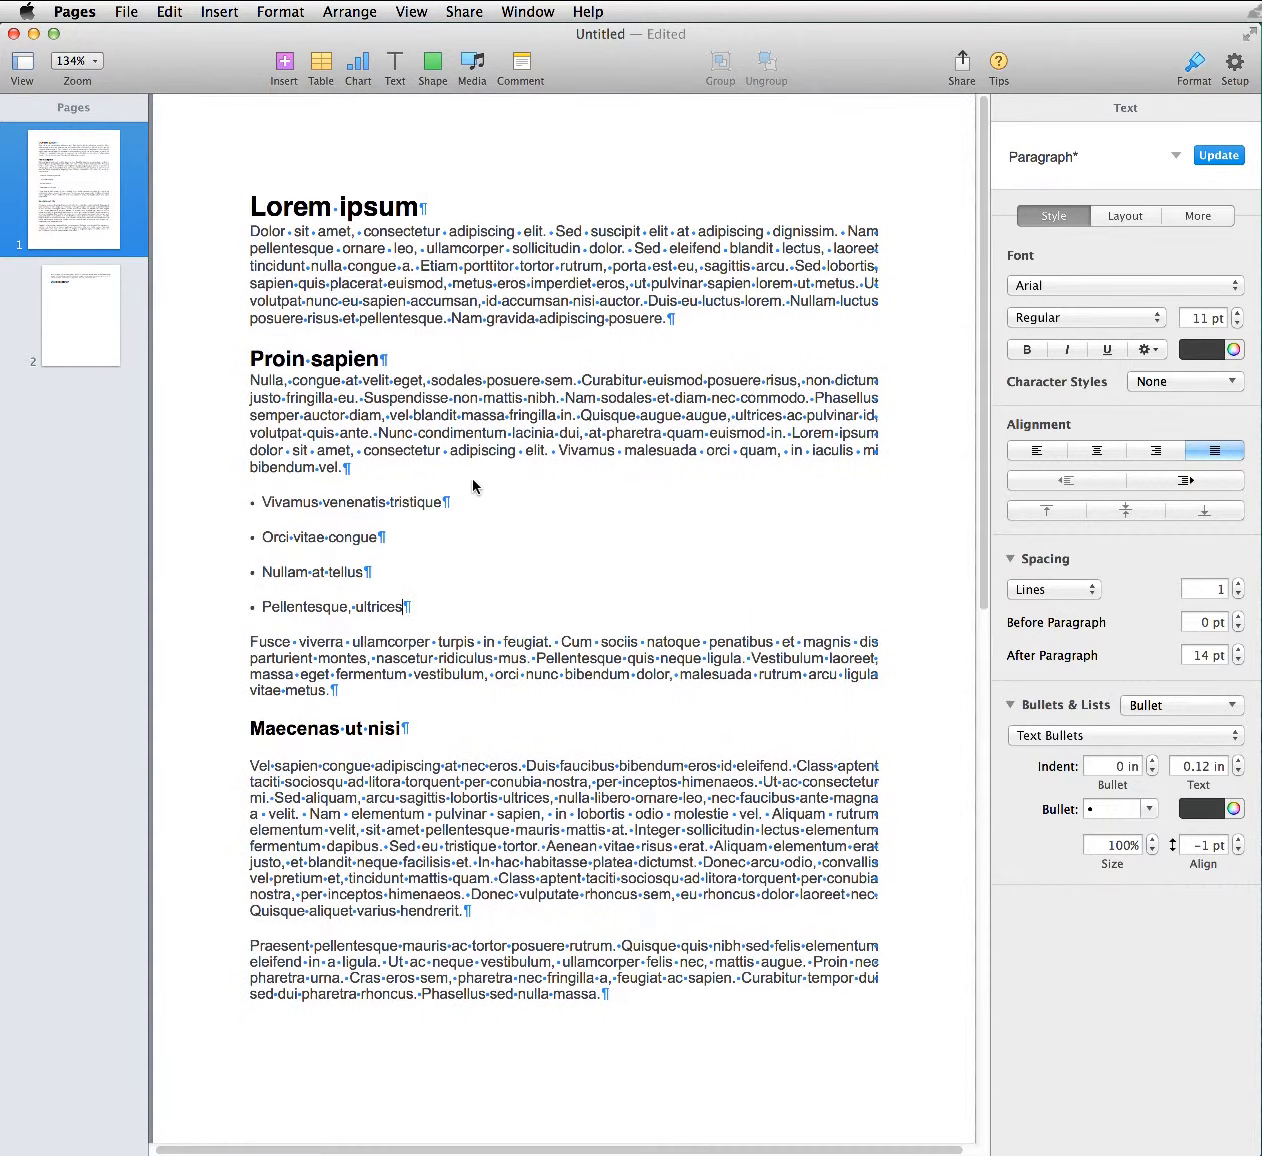
{"action": "left_click", "coordinate": [473, 470]}
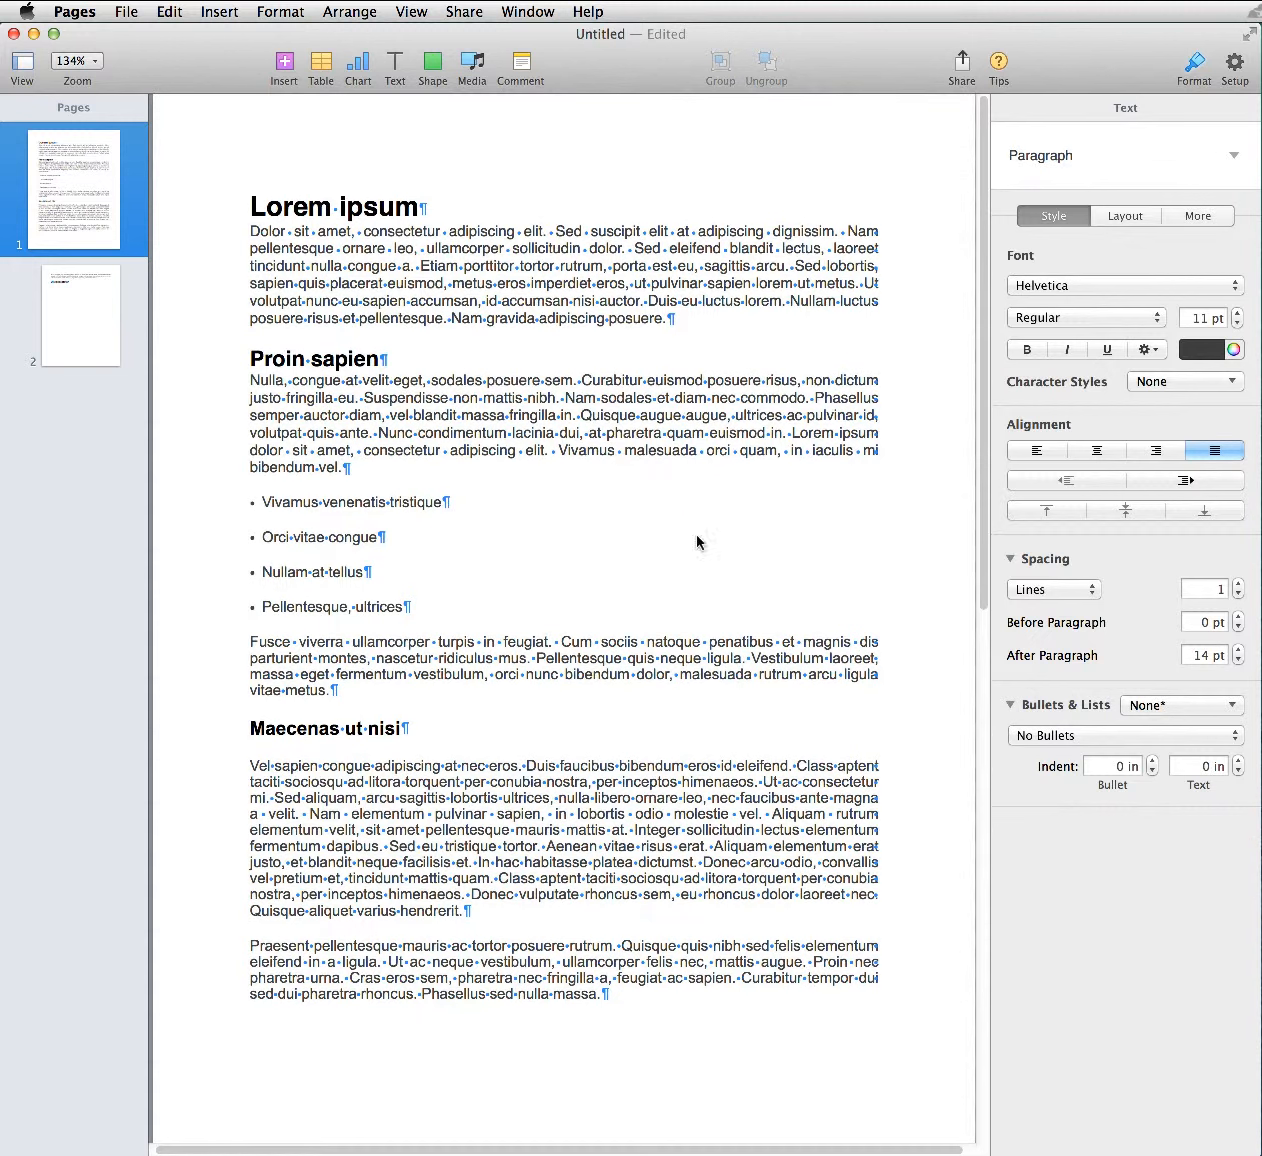
{"action": "mouse_move", "coordinate": [443, 183]}
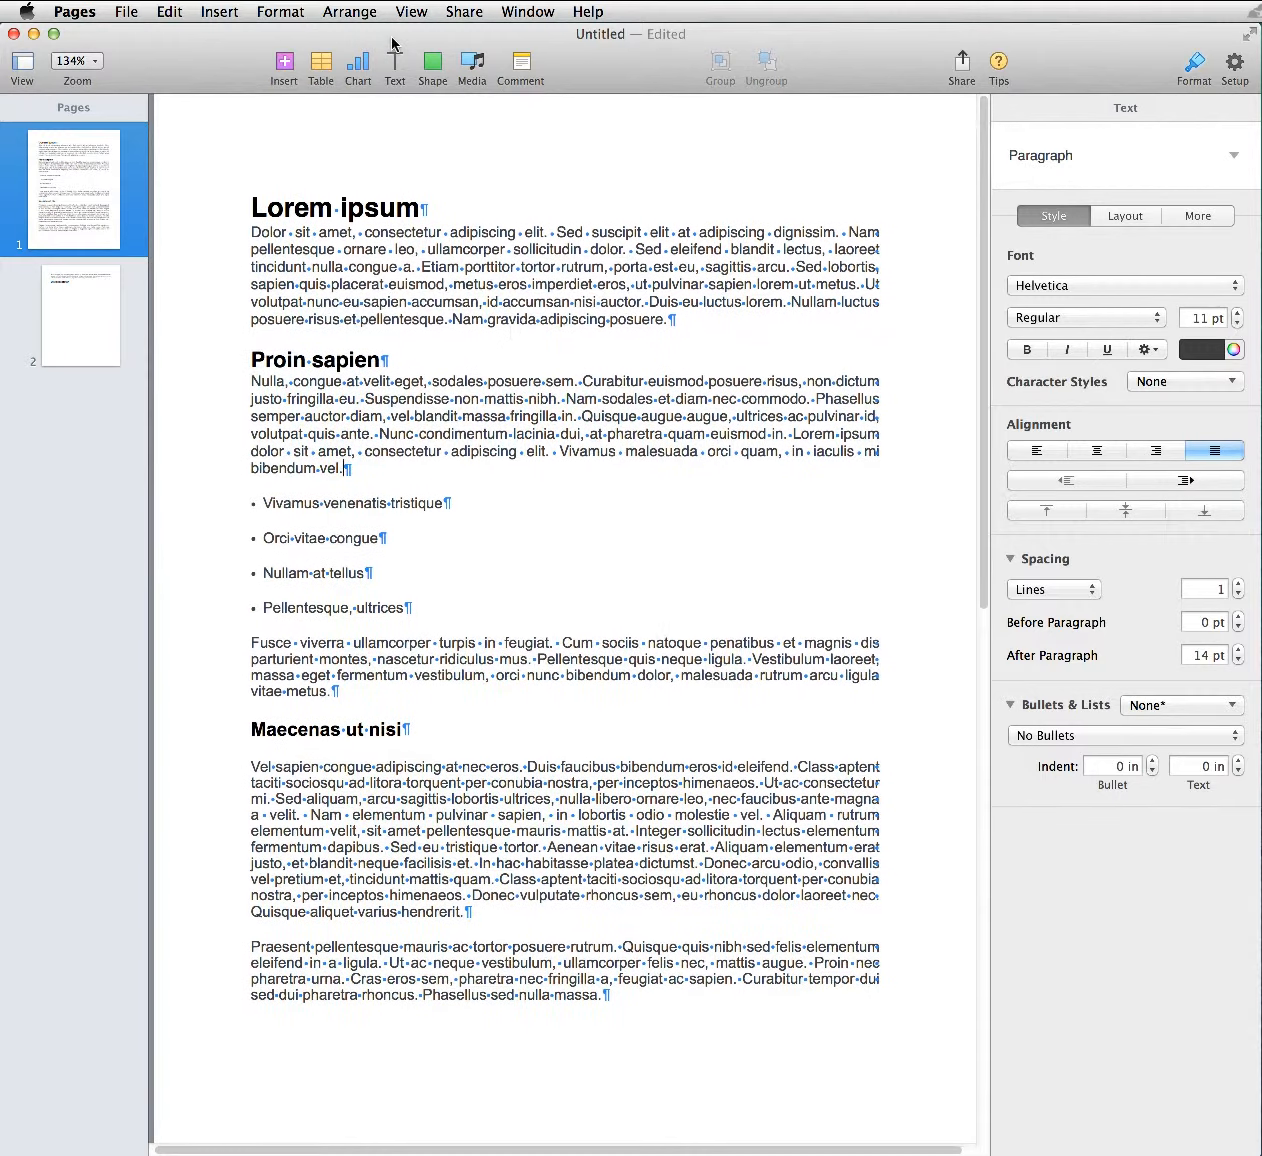
{"action": "left_click", "coordinate": [410, 12]}
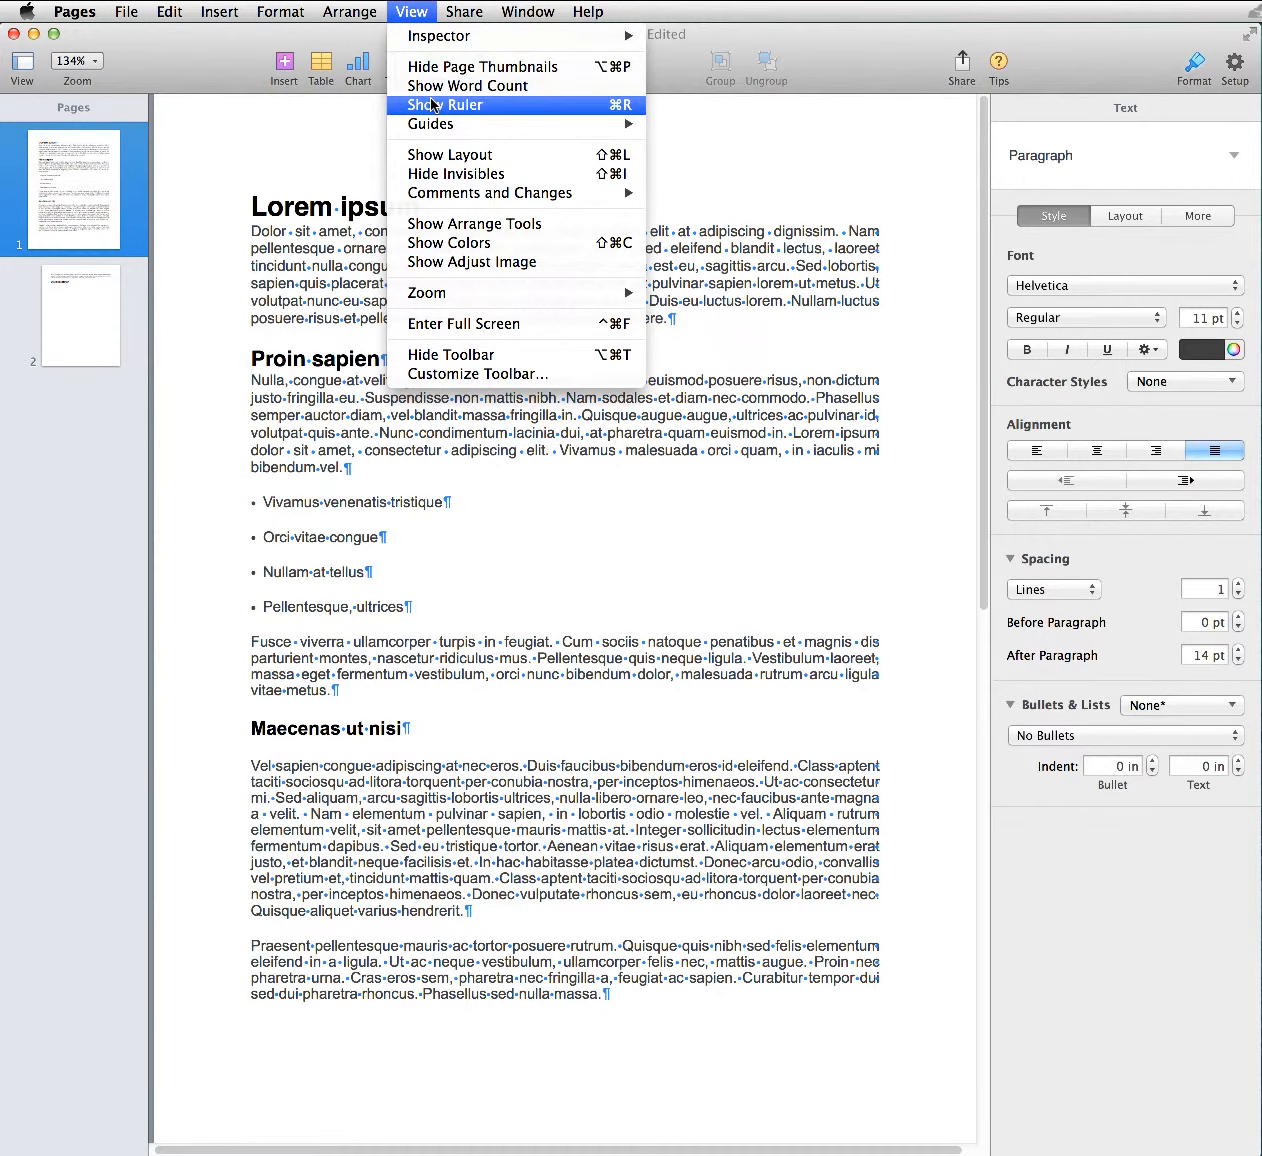
{"action": "left_click", "coordinate": [456, 163]}
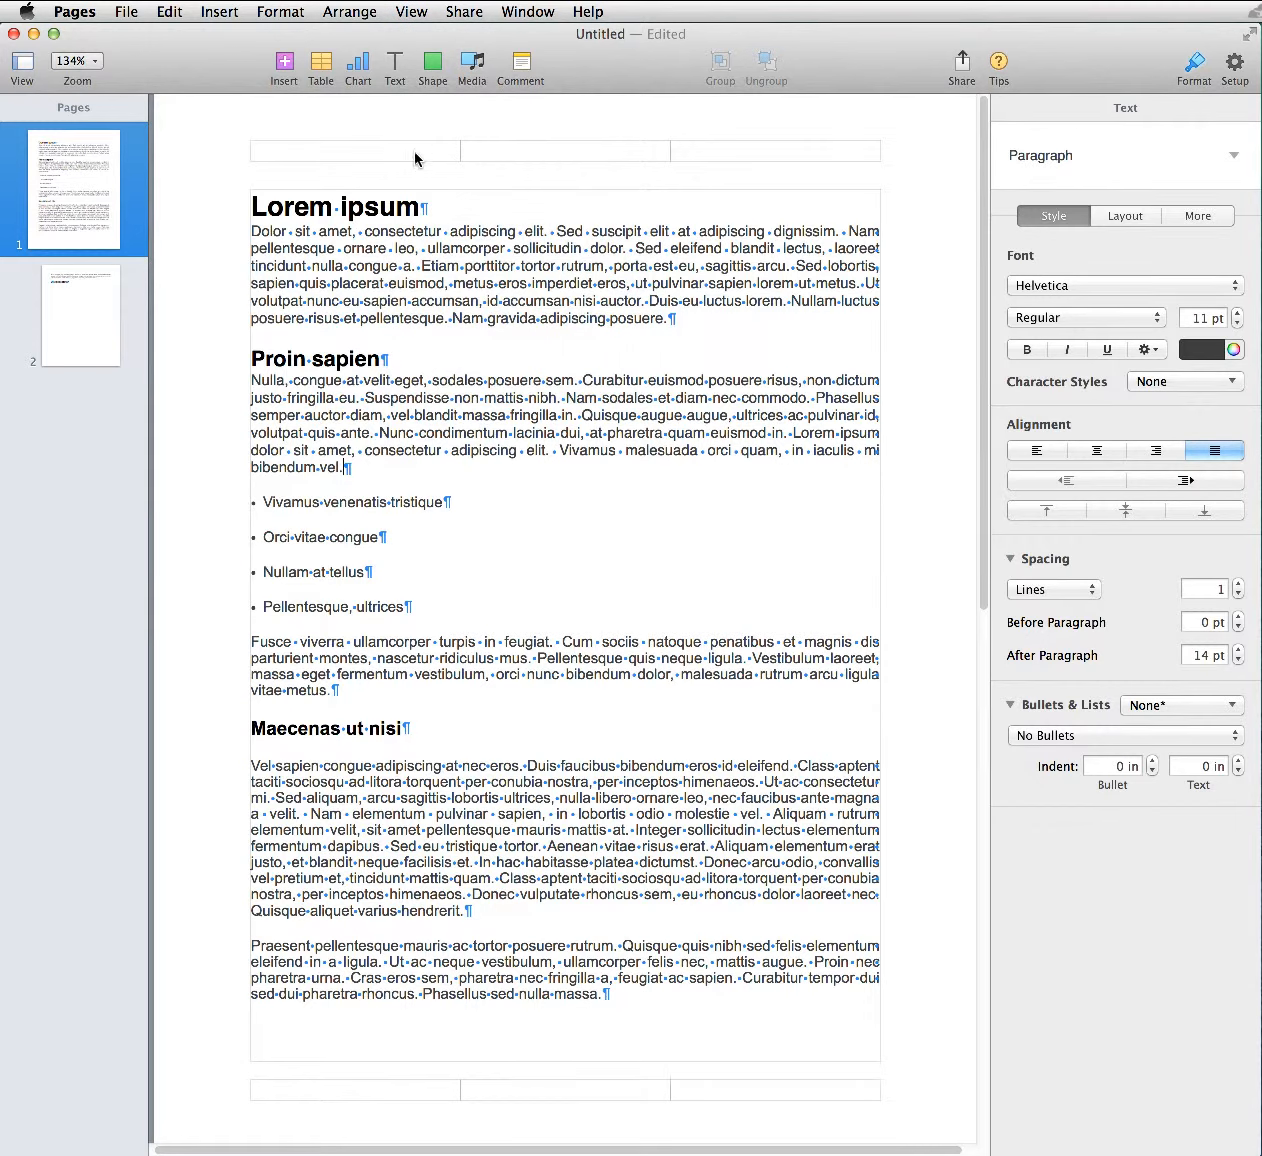
Step: Examine the three-part header and footer fields on the document's pages
{"action": "left_click", "coordinate": [415, 158]}
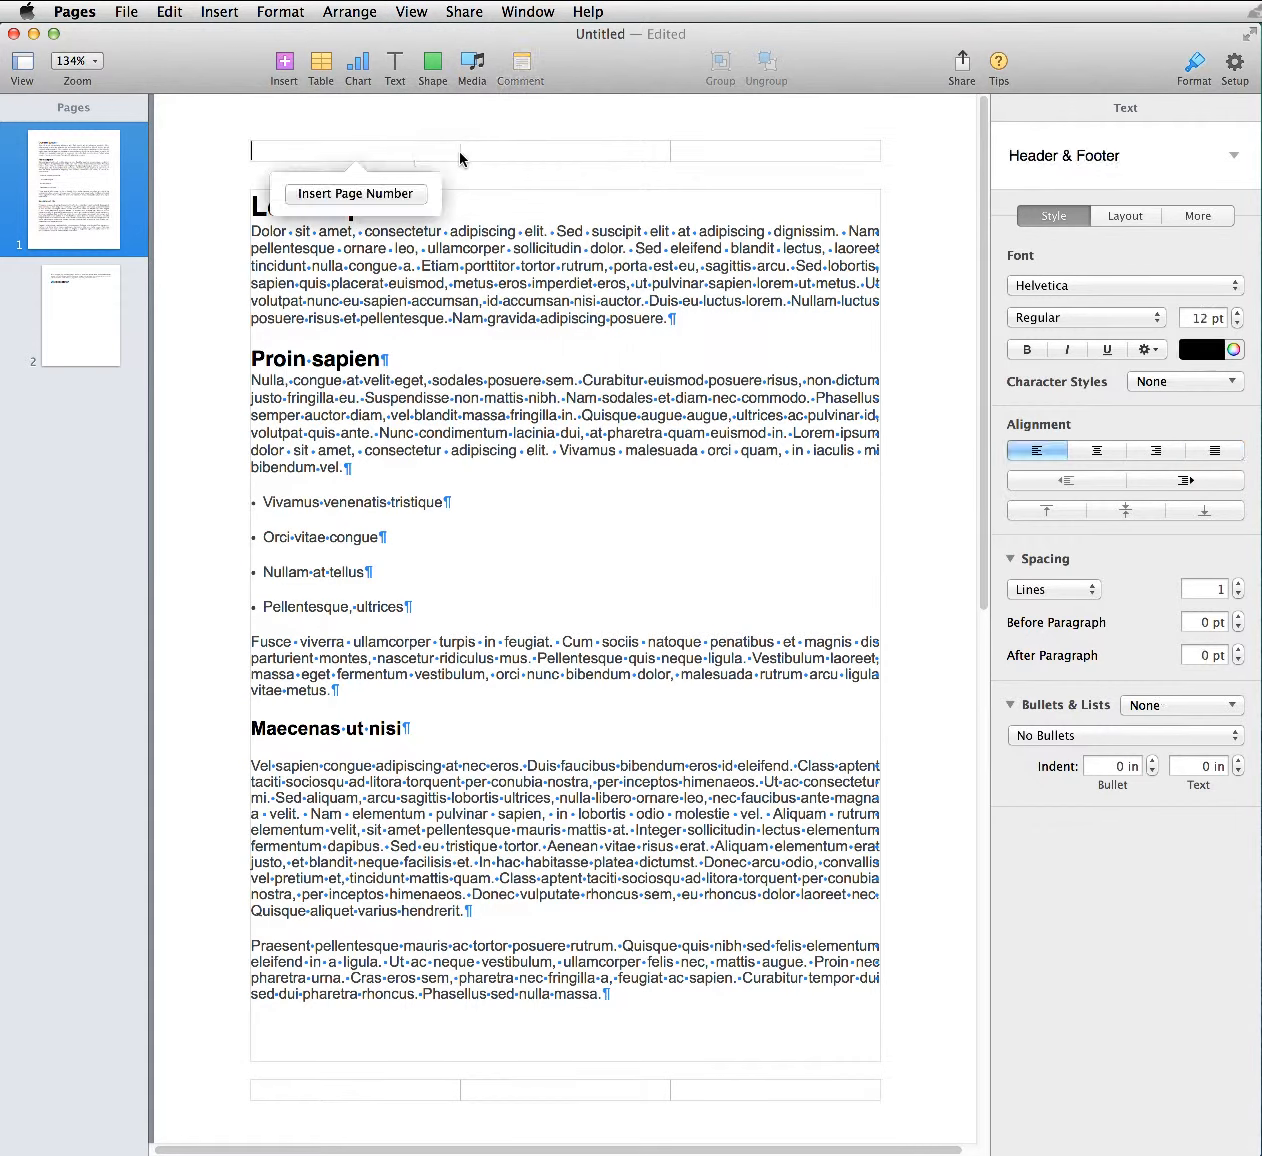
{"action": "left_click", "coordinate": [710, 153]}
{"action": "scroll", "coordinate": [576, 186], "scroll_direction": "down", "scroll_amount": 5}
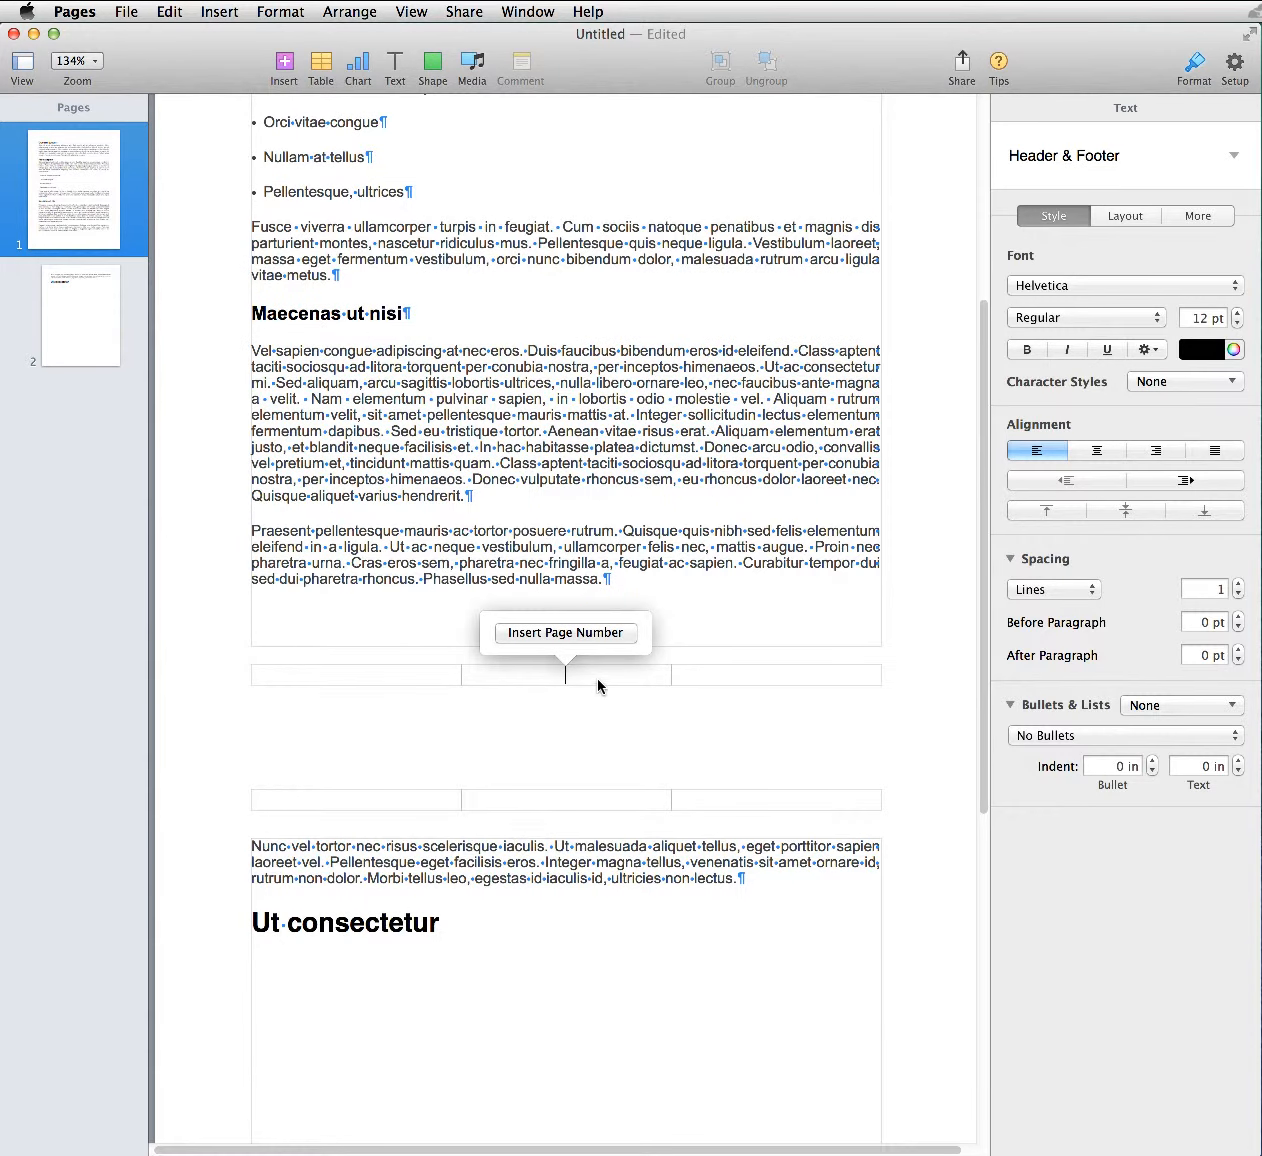
{"action": "mouse_move", "coordinate": [690, 675]}
{"action": "scroll", "coordinate": [495, 684], "scroll_direction": "up", "scroll_amount": 3}
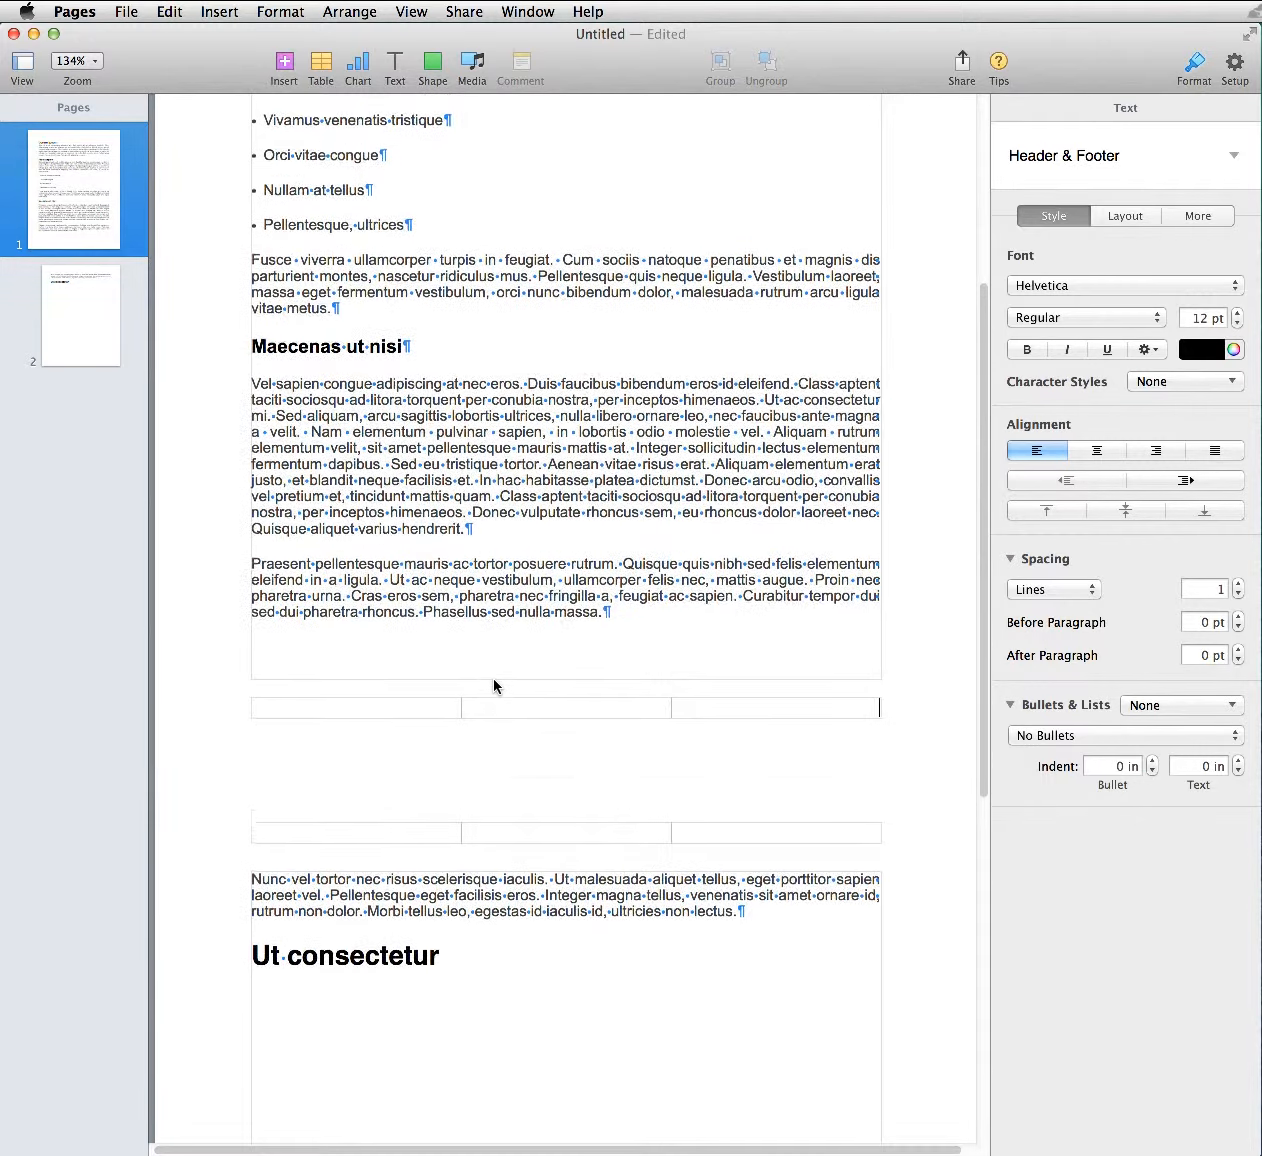
{"action": "scroll", "coordinate": [495, 684], "scroll_direction": "up", "scroll_amount": 5}
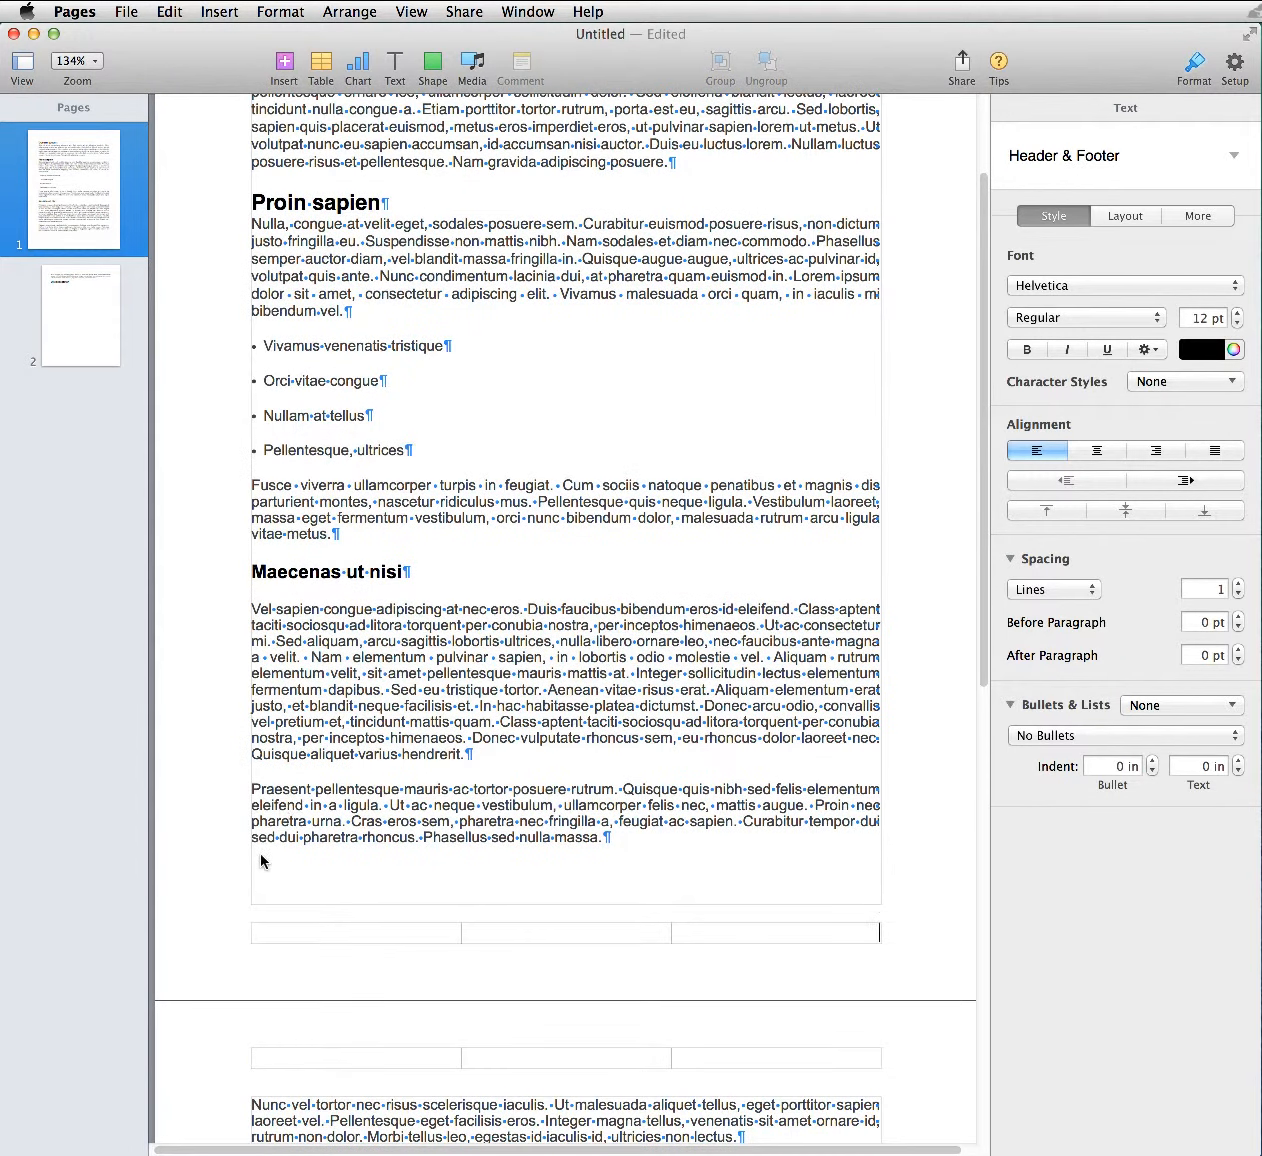
{"action": "scroll", "coordinate": [277, 762], "scroll_direction": "up", "scroll_amount": 2}
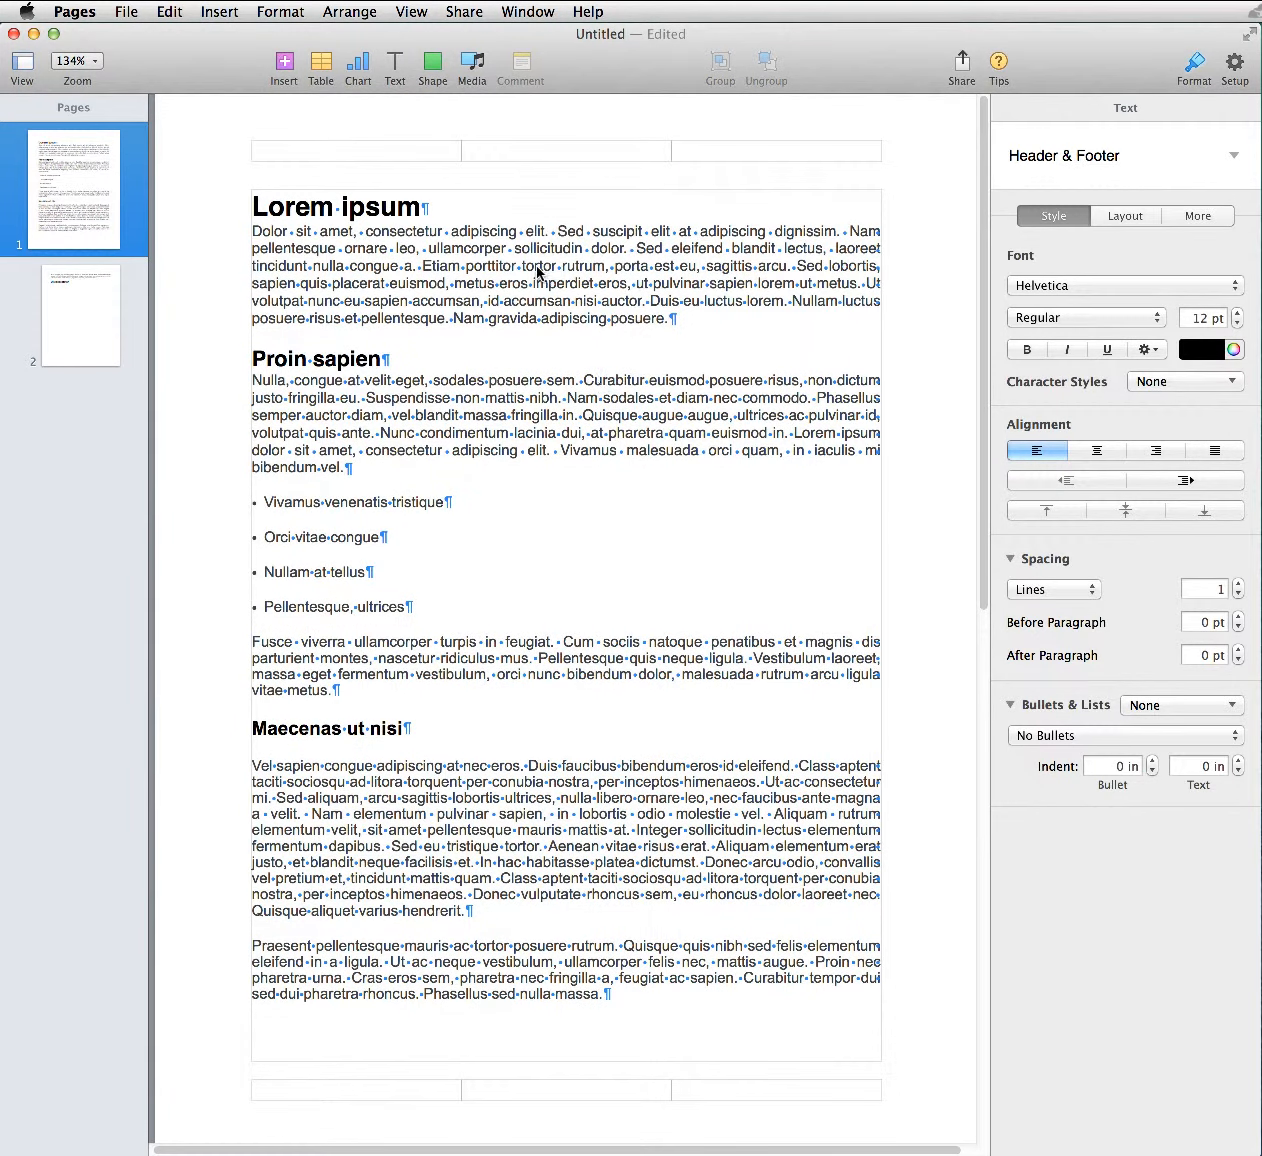
{"action": "left_click", "coordinate": [426, 11]}
{"action": "mouse_move", "coordinate": [455, 195]}
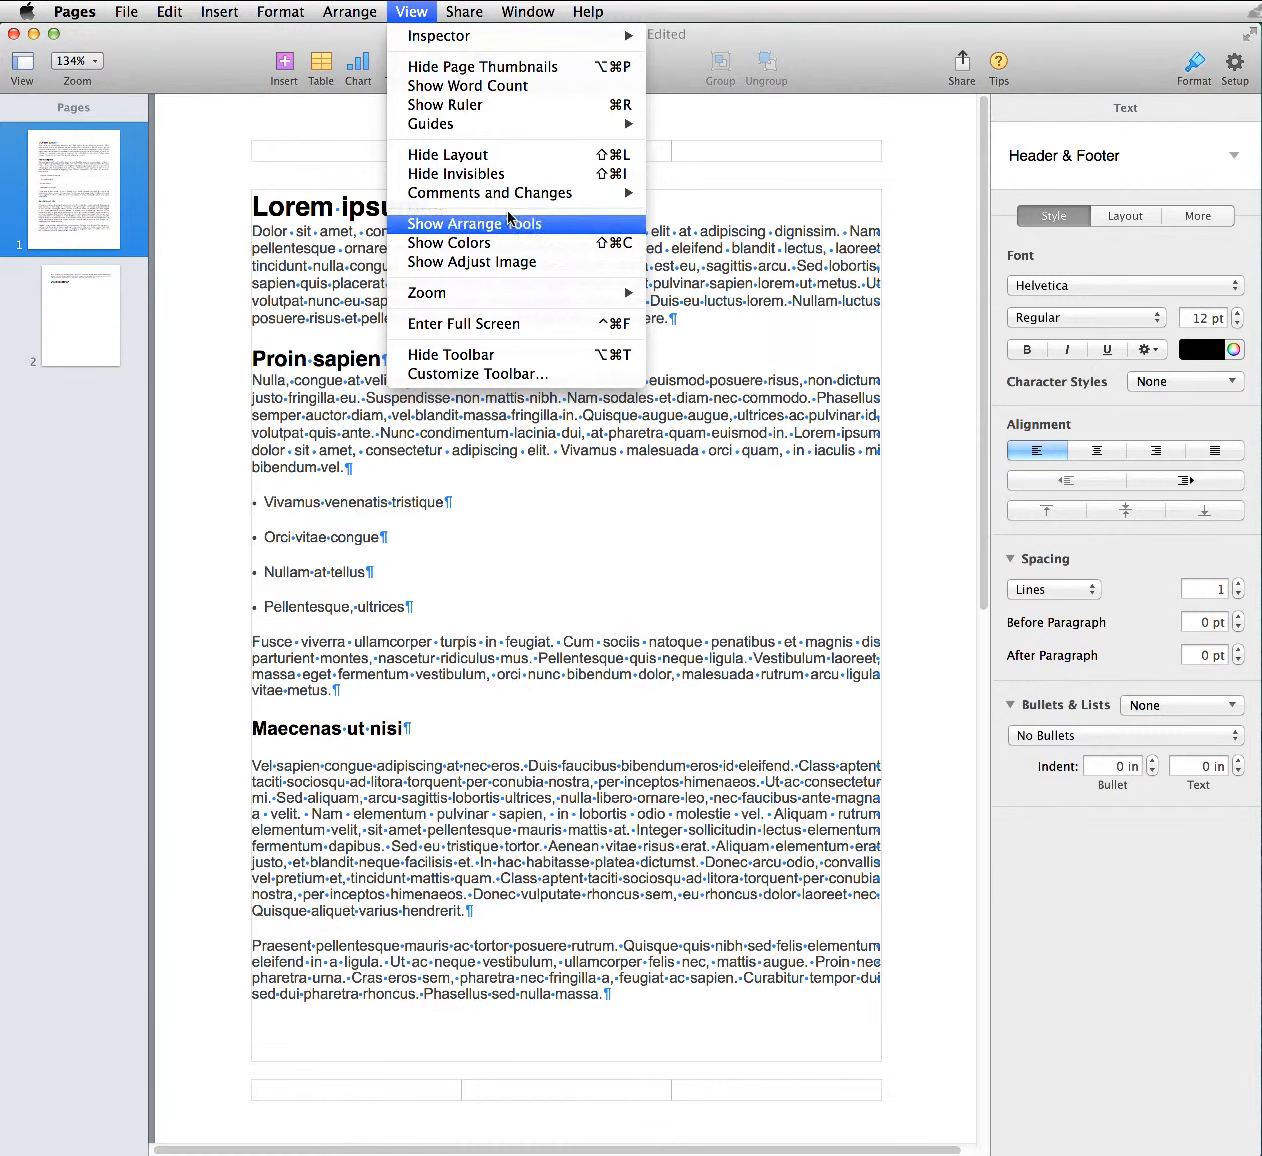
{"action": "mouse_move", "coordinate": [503, 123]}
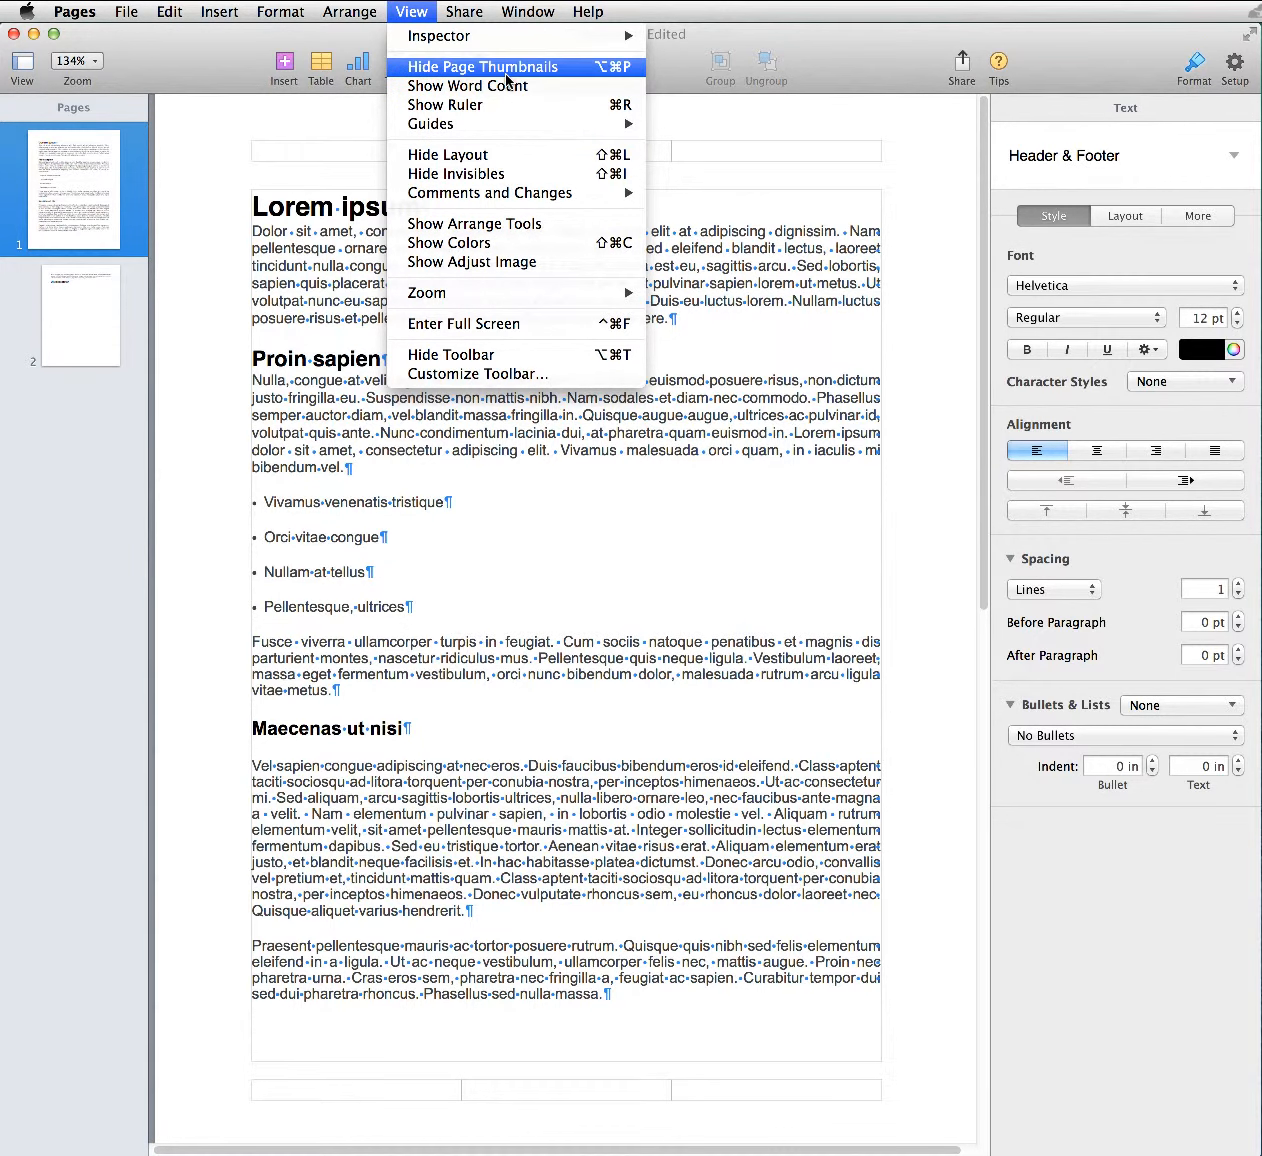
{"action": "left_click", "coordinate": [304, 316]}
Step: Look through the home page of The Traveling Designer website in Safari
{"action": "scroll", "coordinate": [307, 322], "scroll_direction": "down", "scroll_amount": 2}
{"action": "scroll", "coordinate": [307, 322], "scroll_direction": "up", "scroll_amount": 3}
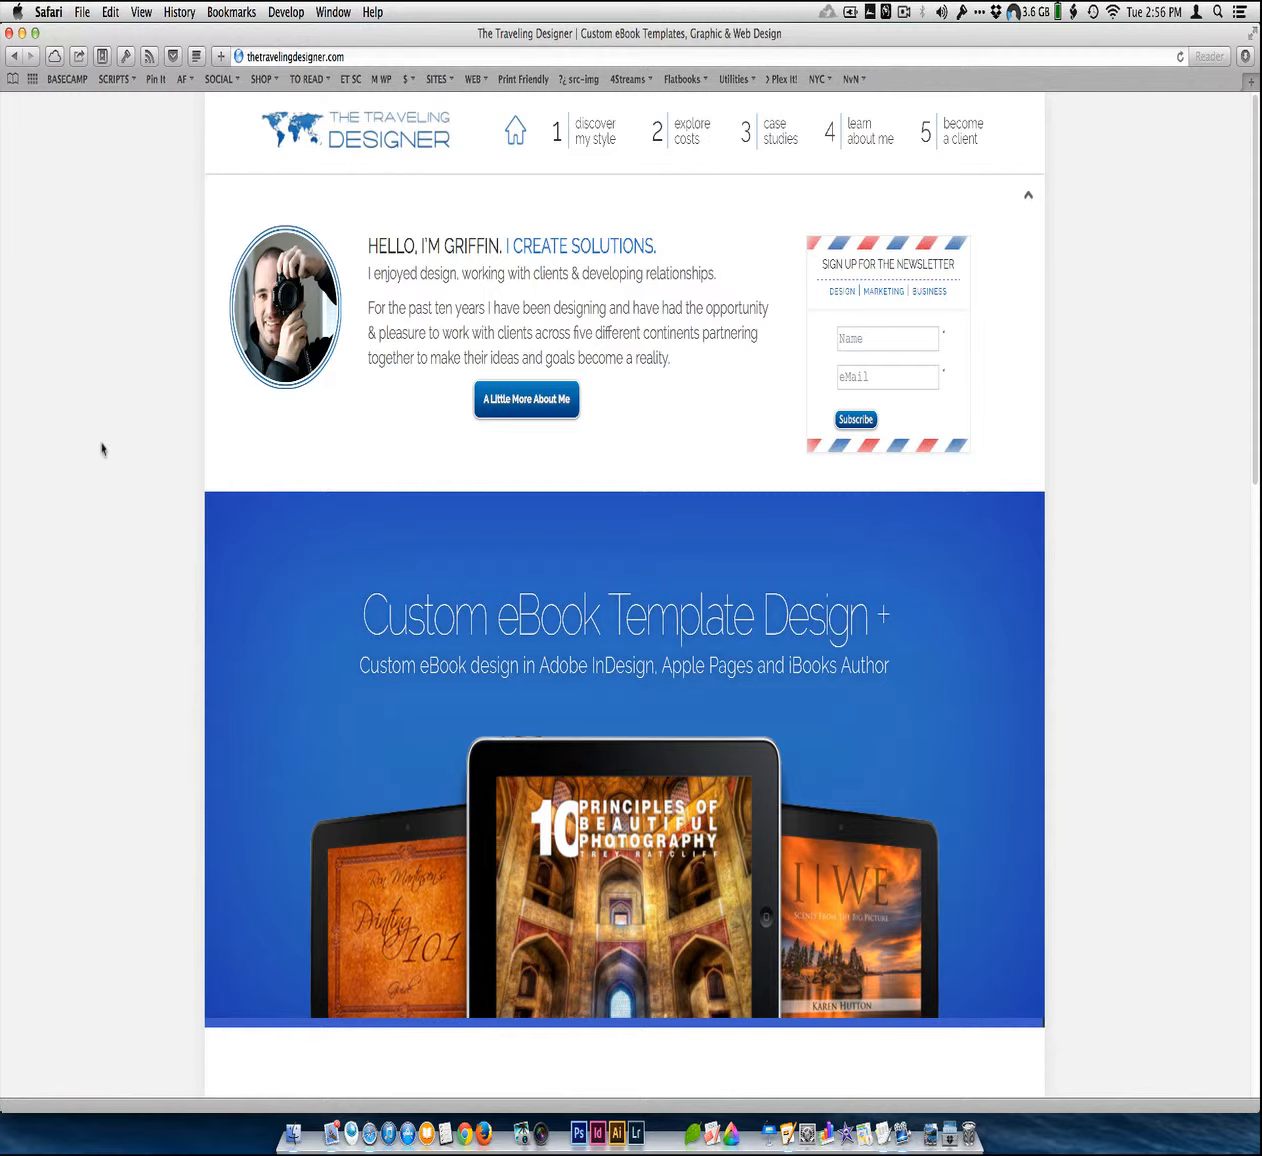
{"action": "scroll", "coordinate": [102, 449], "scroll_direction": "down", "scroll_amount": 10}
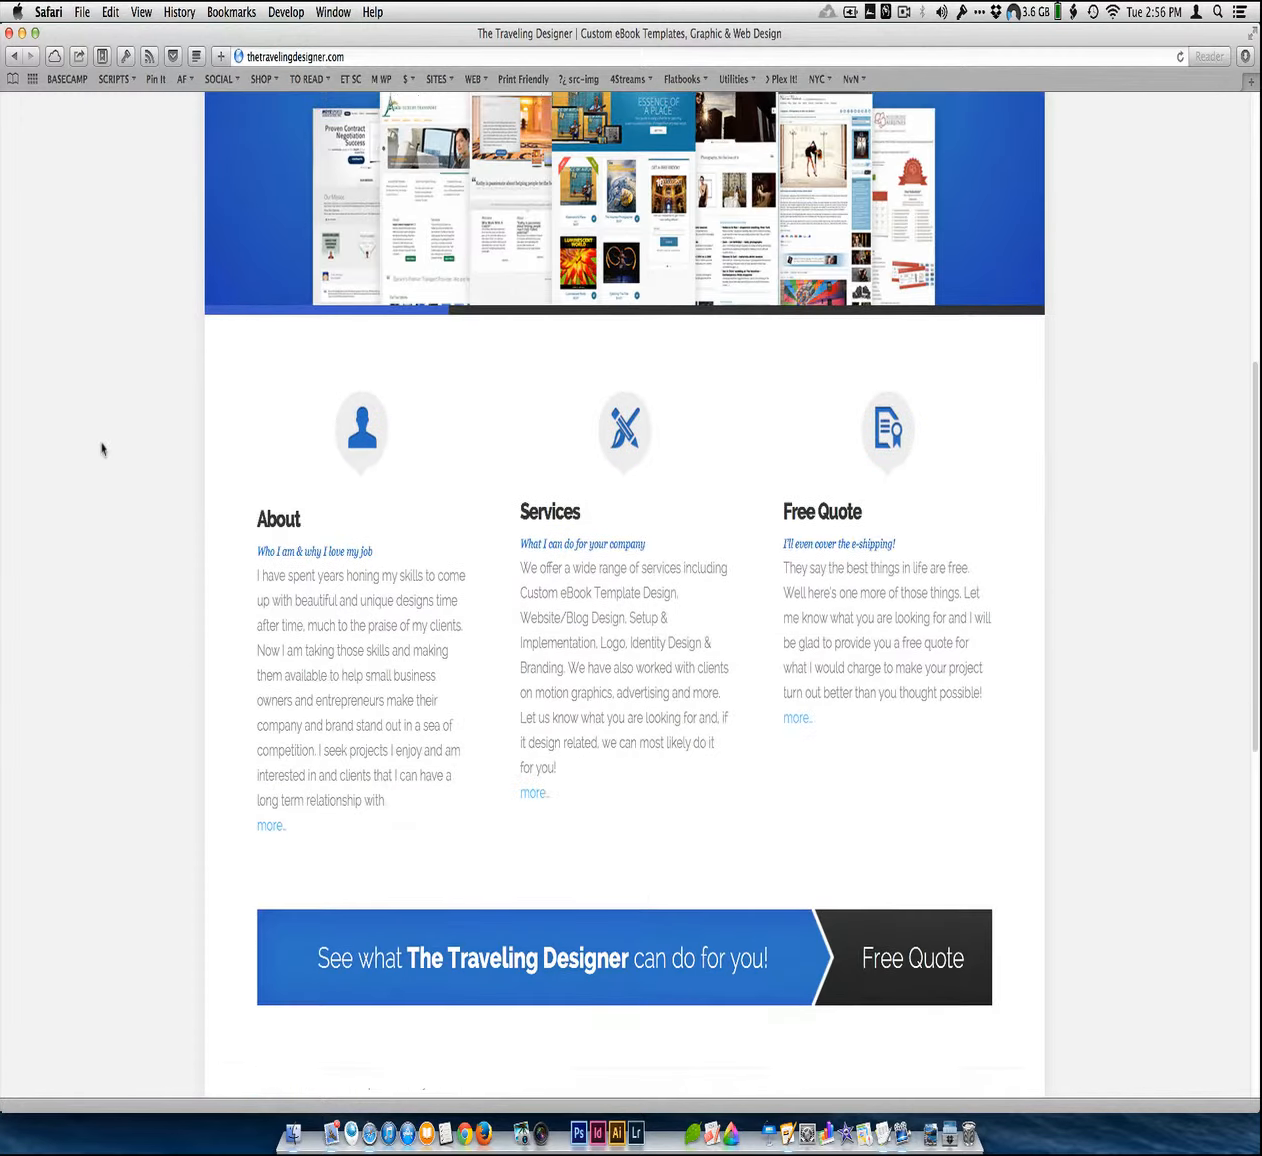
{"action": "scroll", "coordinate": [102, 449], "scroll_direction": "up", "scroll_amount": 10}
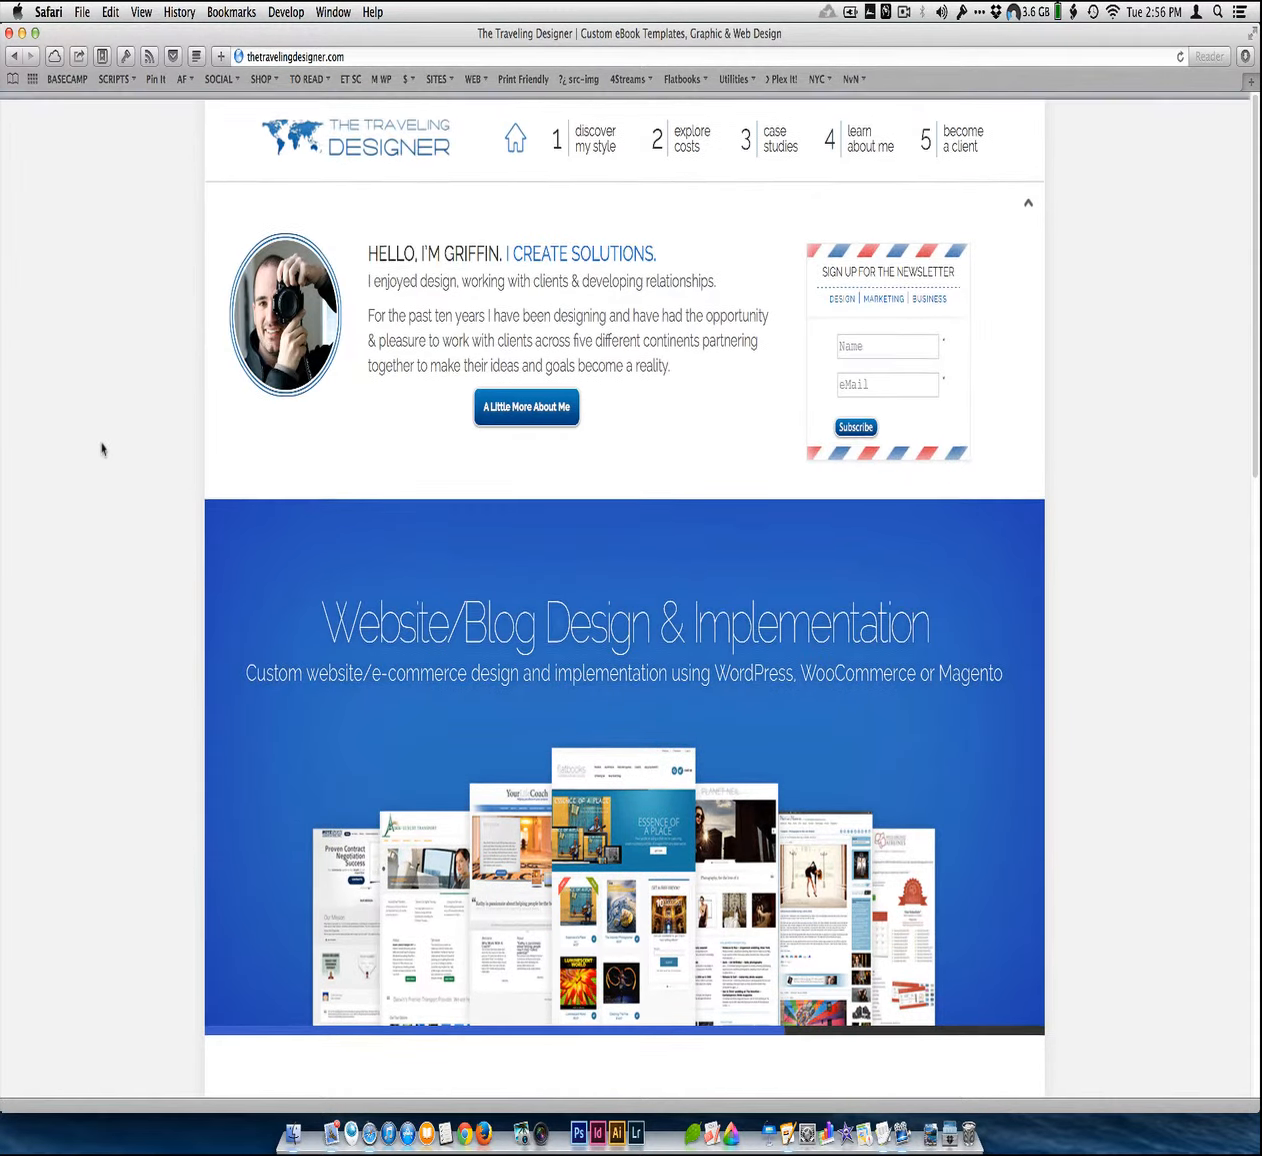
Step: Open the website's "discover my style" page and look through its logo, print and eBook template samples
{"action": "left_click", "coordinate": [605, 142]}
{"action": "scroll", "coordinate": [175, 458], "scroll_direction": "down", "scroll_amount": 1}
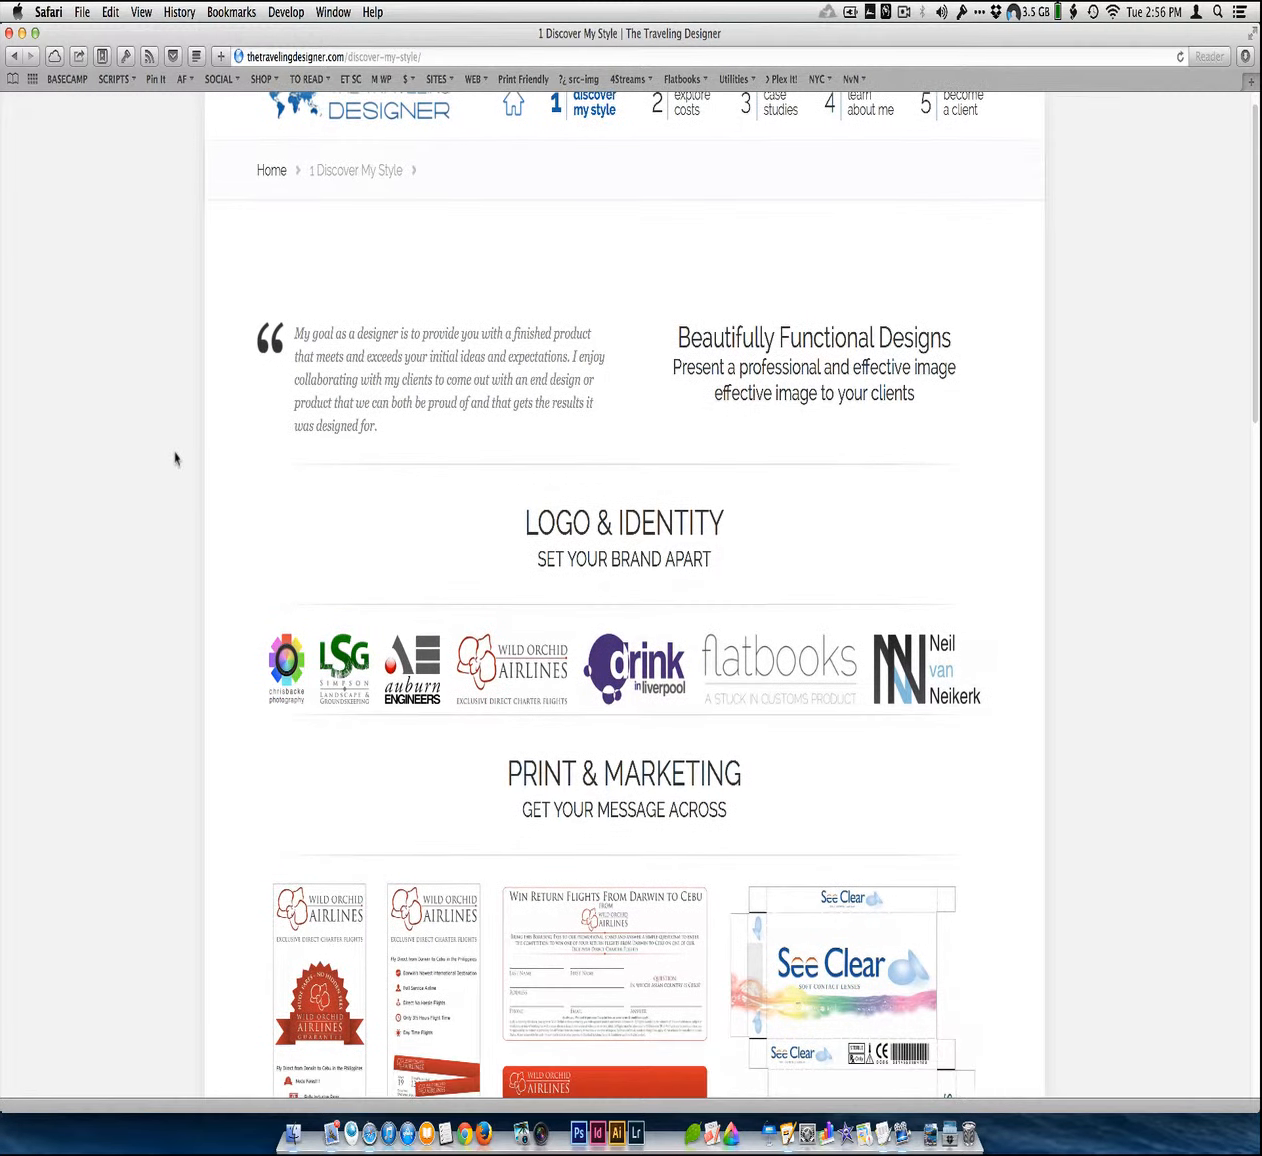
{"action": "scroll", "coordinate": [175, 456], "scroll_direction": "down", "scroll_amount": 4}
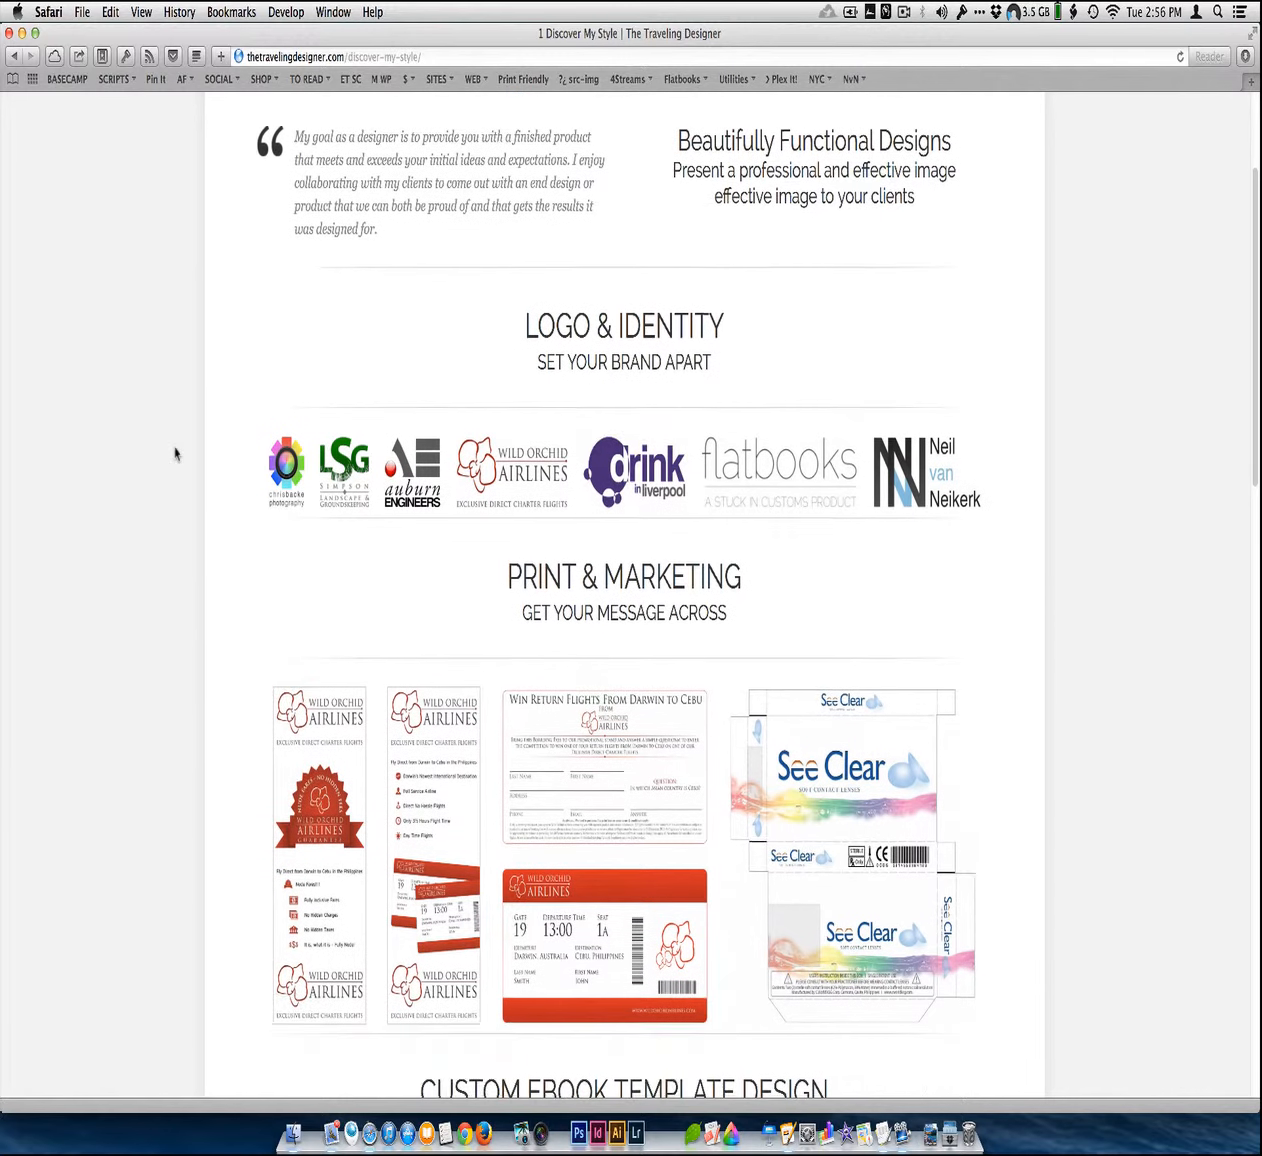
{"action": "scroll", "coordinate": [175, 455], "scroll_direction": "down", "scroll_amount": 7}
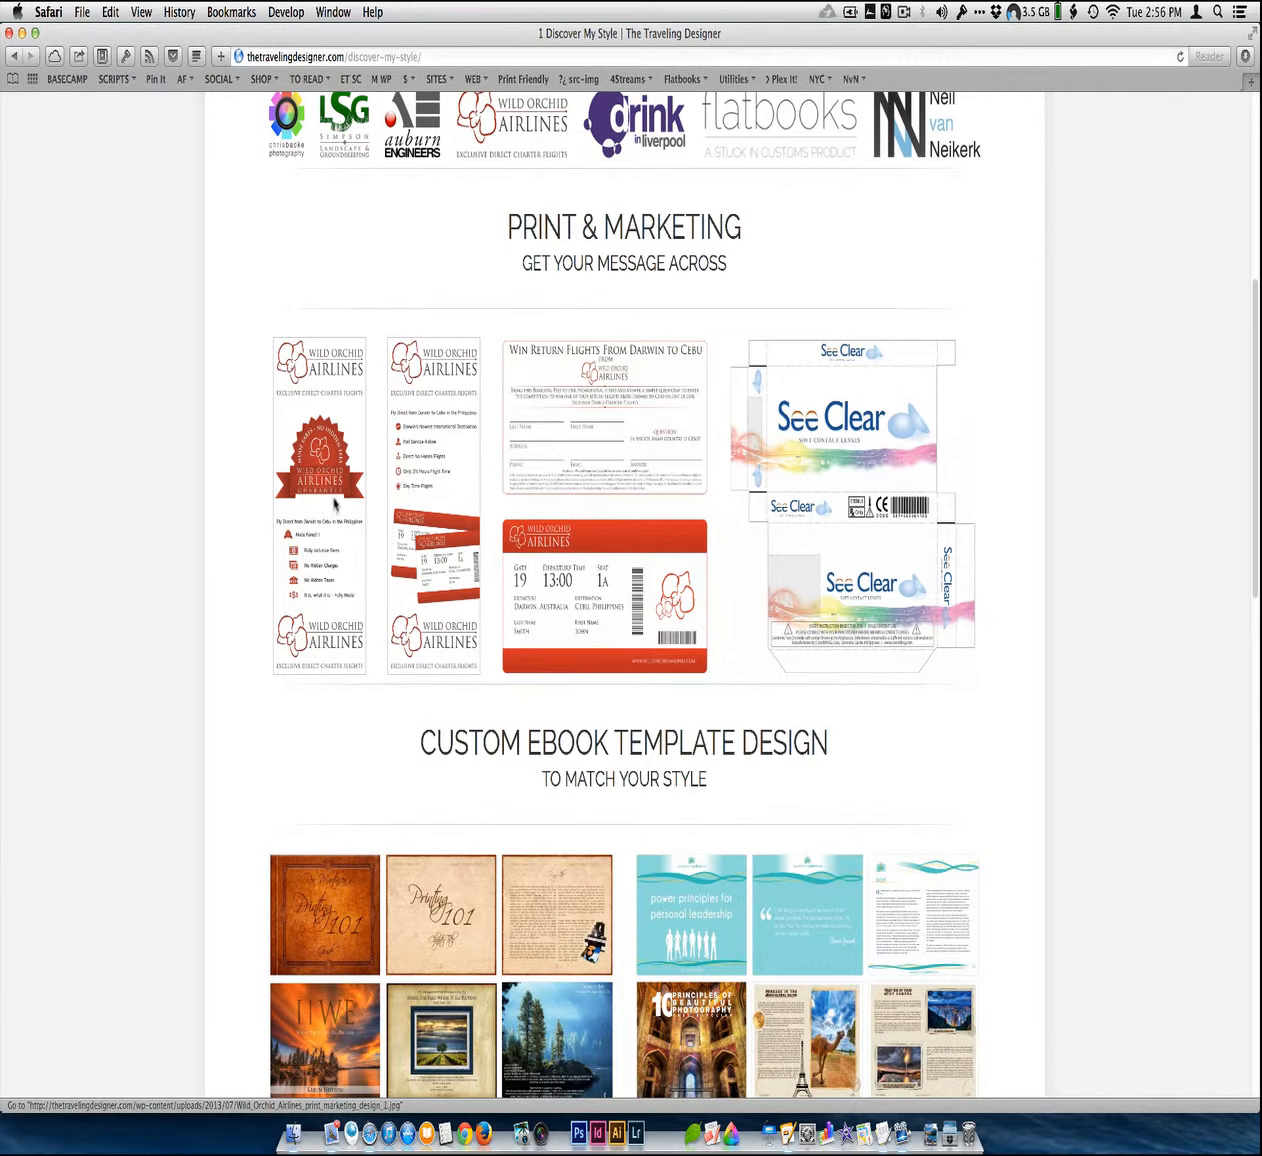
Step: View the enlarged custom eBook template samples, starting from the "I|WE" set and browsing through the gallery, and close the enlarged view
{"action": "scroll", "coordinate": [203, 473], "scroll_direction": "down", "scroll_amount": 10}
{"action": "left_click", "coordinate": [447, 537]}
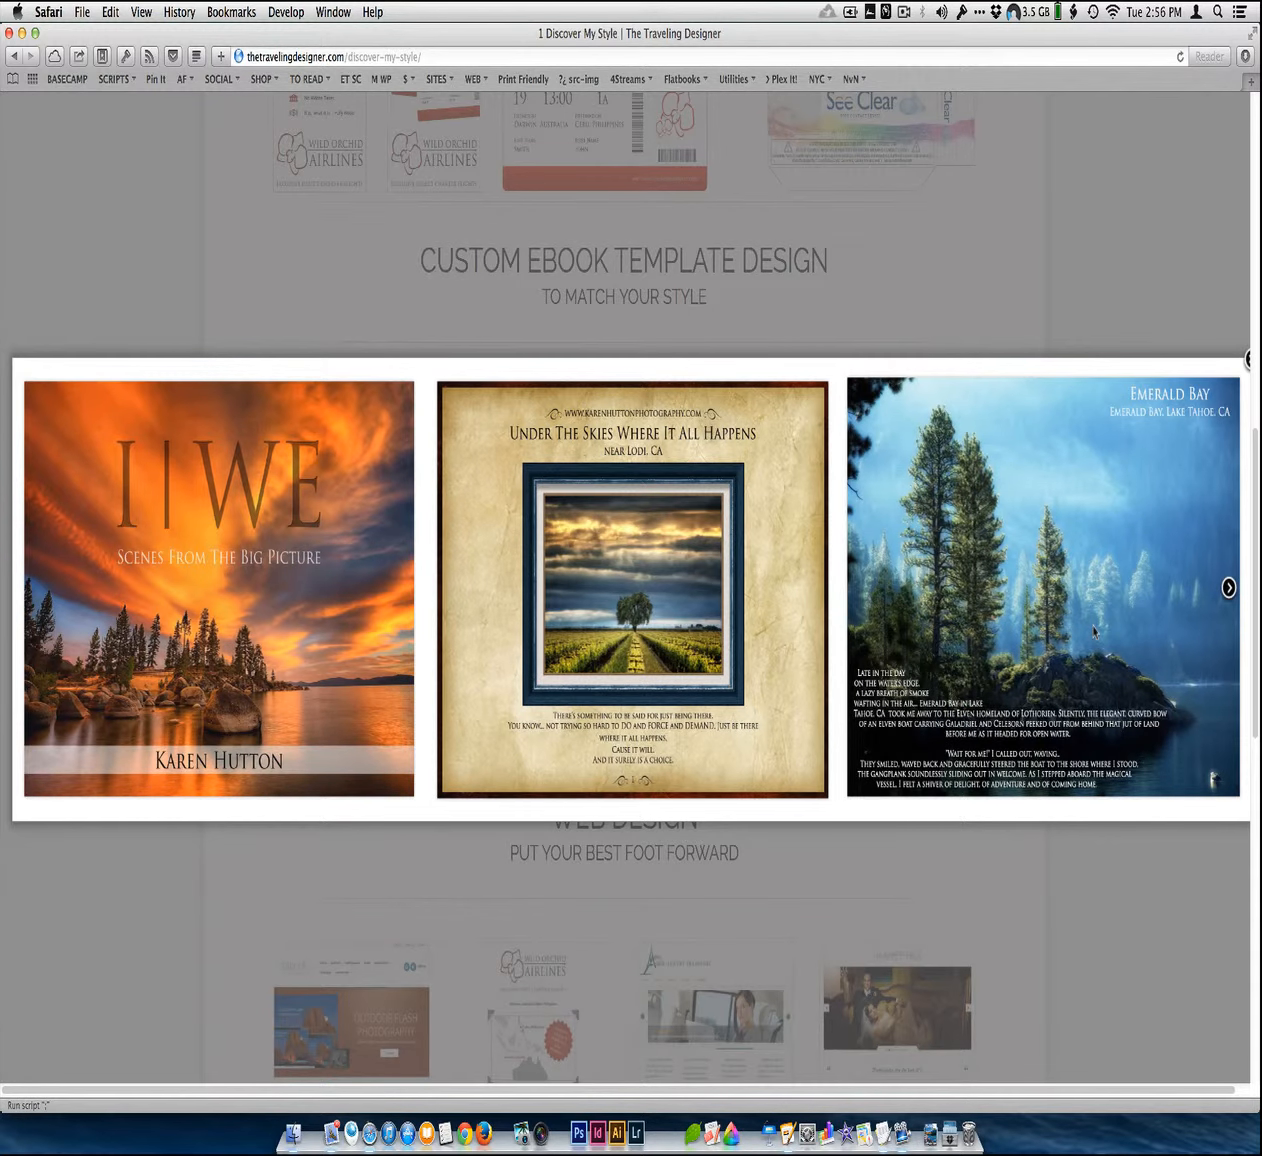
{"action": "left_click", "coordinate": [1228, 586]}
{"action": "key", "text": "Right"}
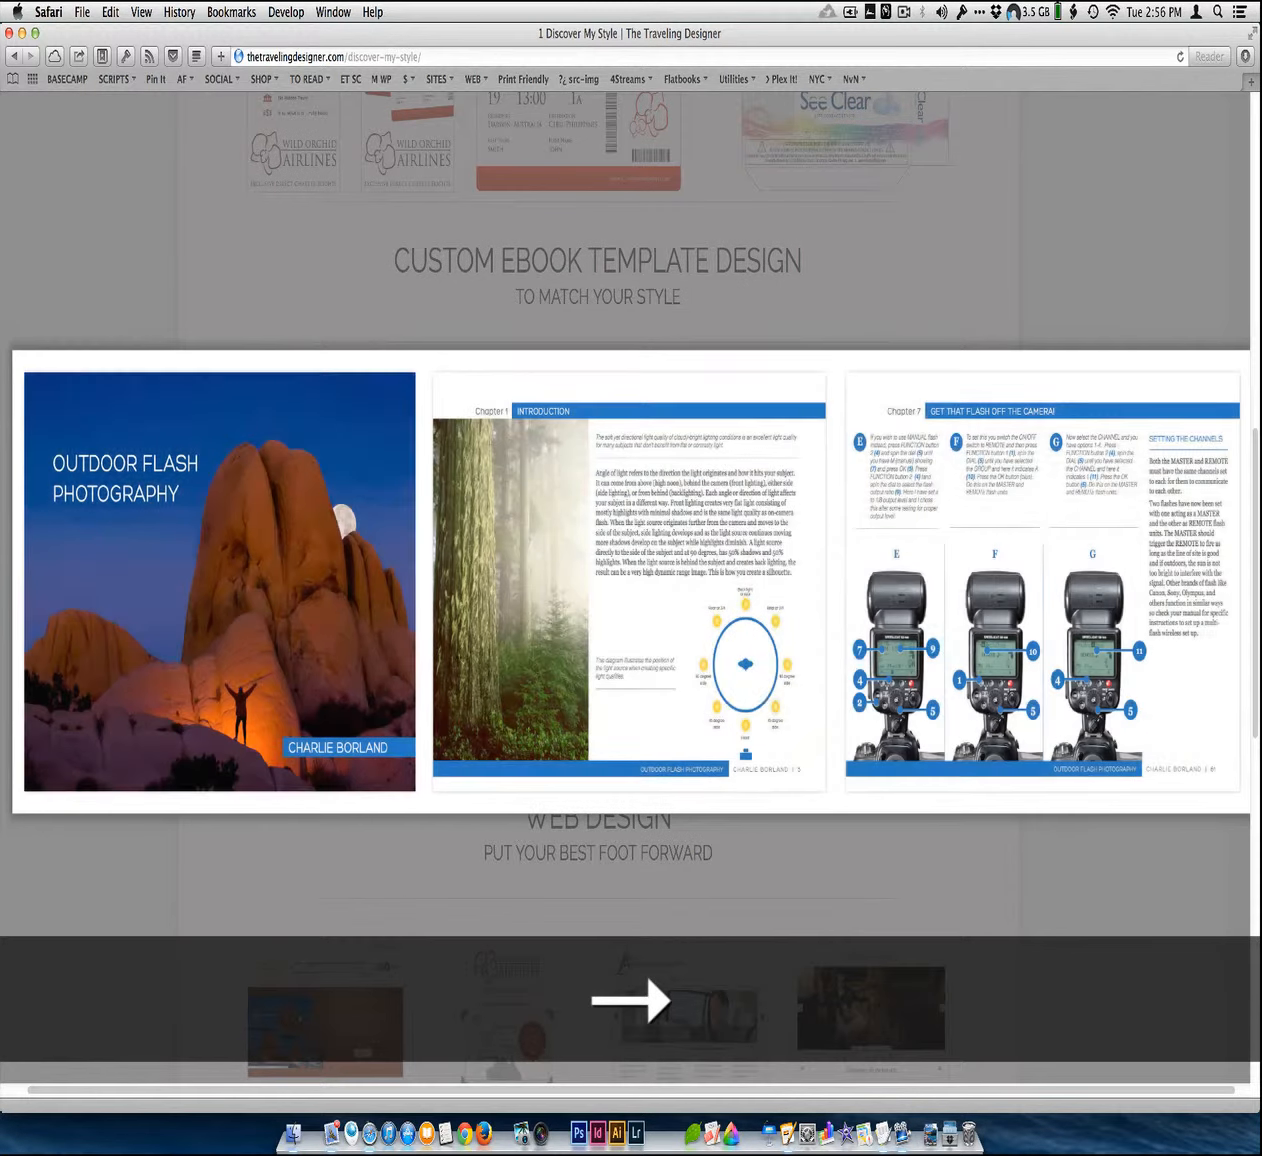
{"action": "key", "text": "Right"}
{"action": "key", "text": "Right"}
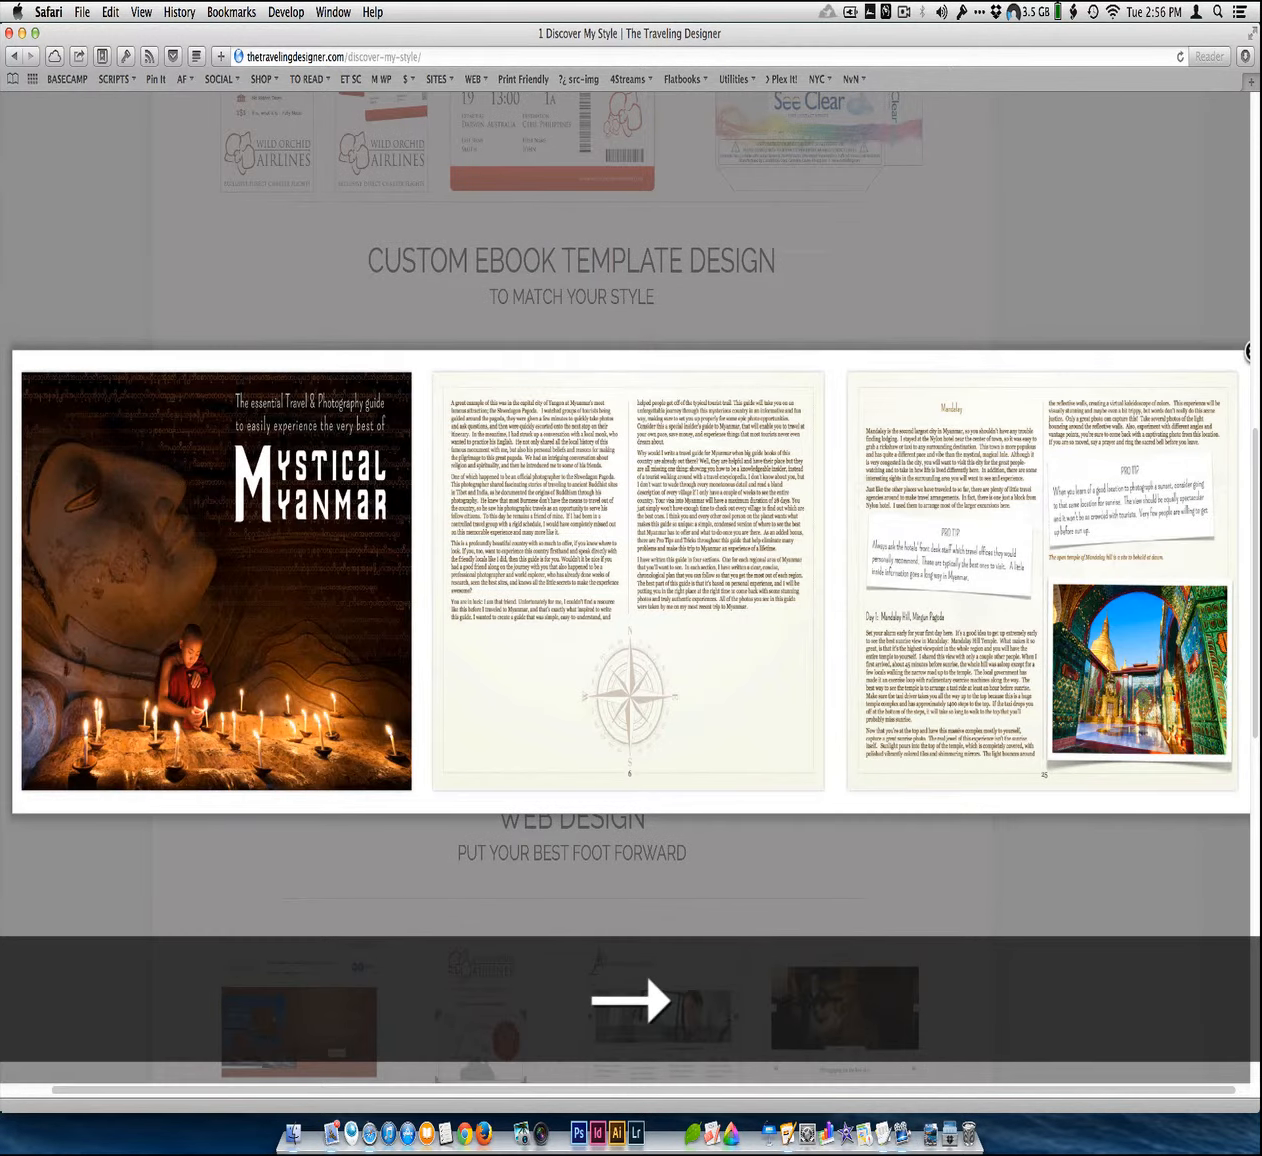
{"action": "key", "text": "Right"}
{"action": "key", "text": "Left"}
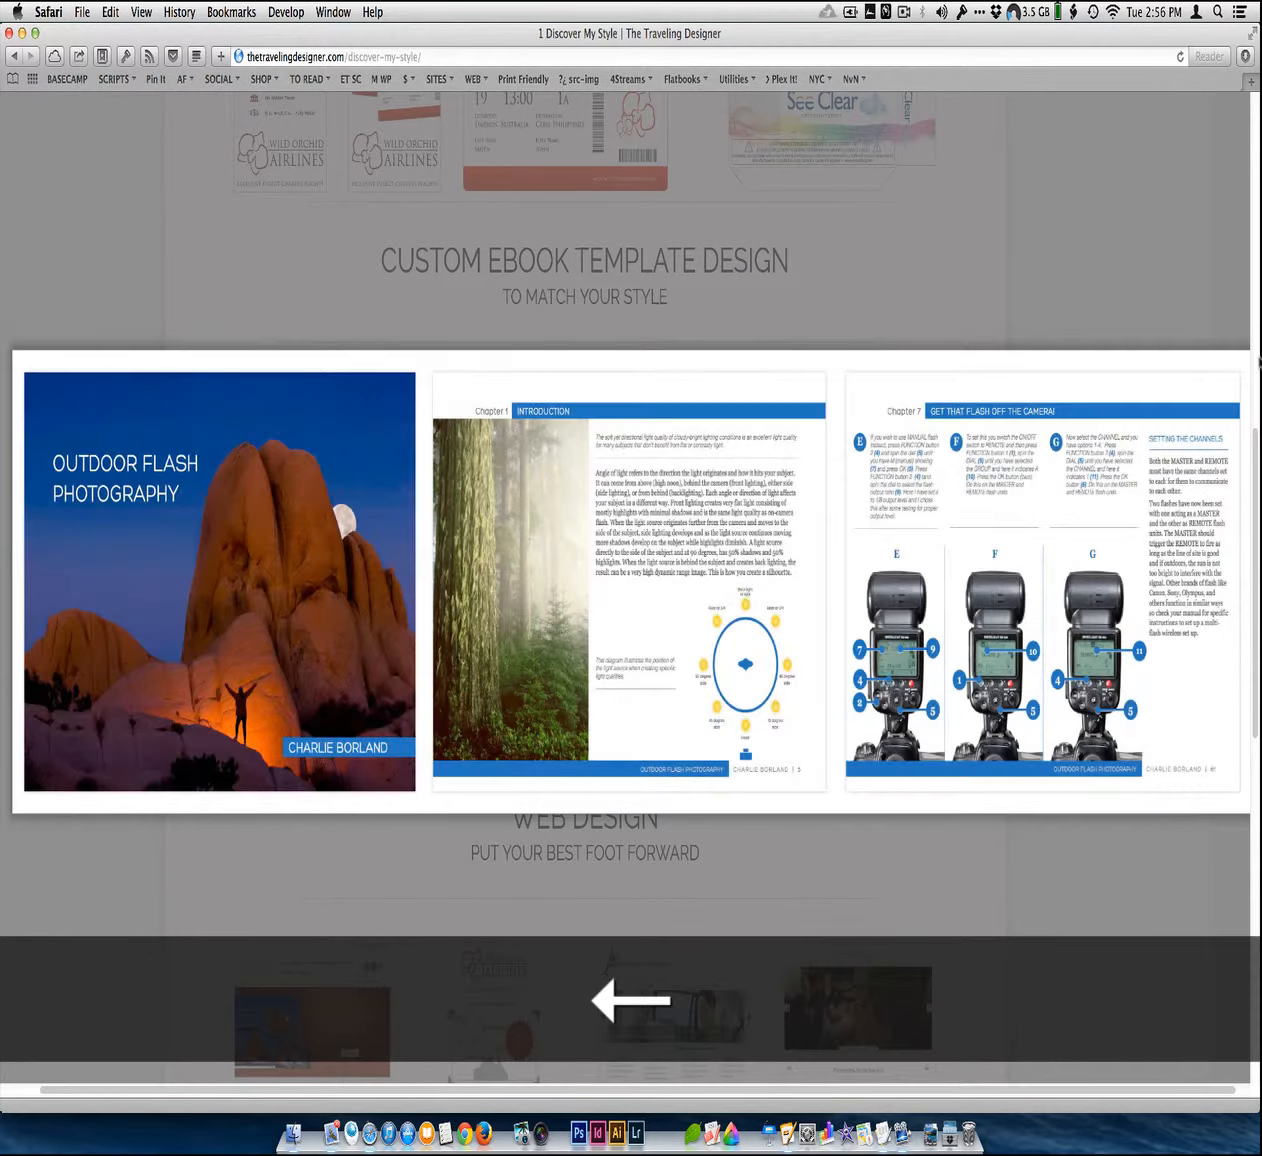
{"action": "left_click", "coordinate": [1248, 352]}
Step: Browse the enlarged eBook samples starting from "power principles for personal leadership", close them, and look at the Web Design section
{"action": "left_click", "coordinate": [866, 420]}
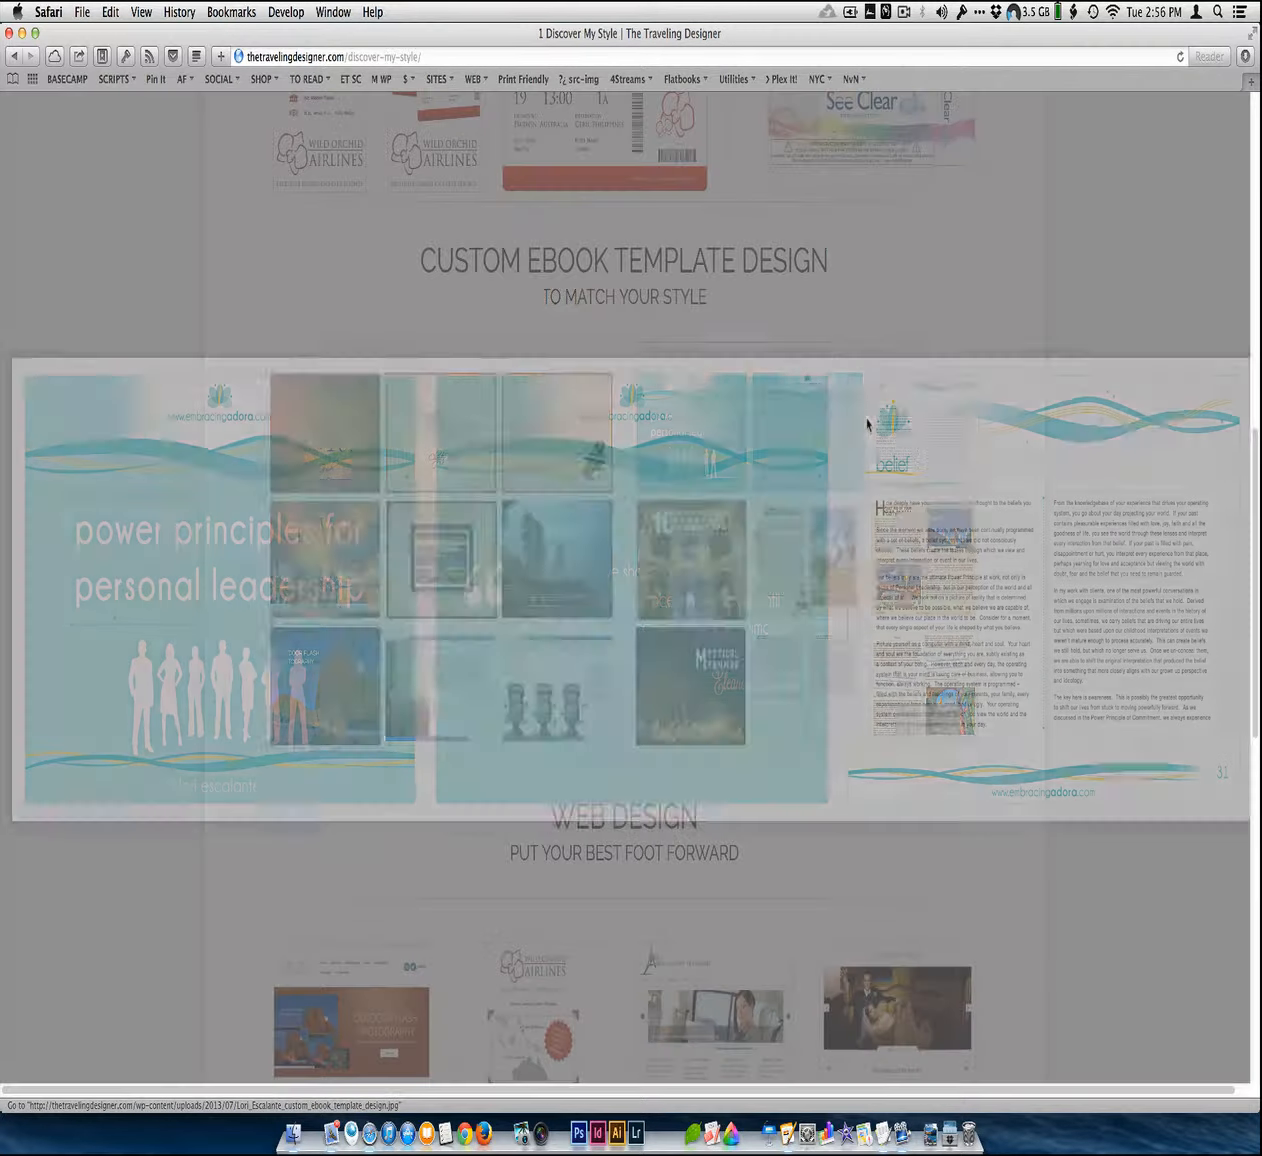
{"action": "key", "text": "Right"}
{"action": "key", "text": "Right"}
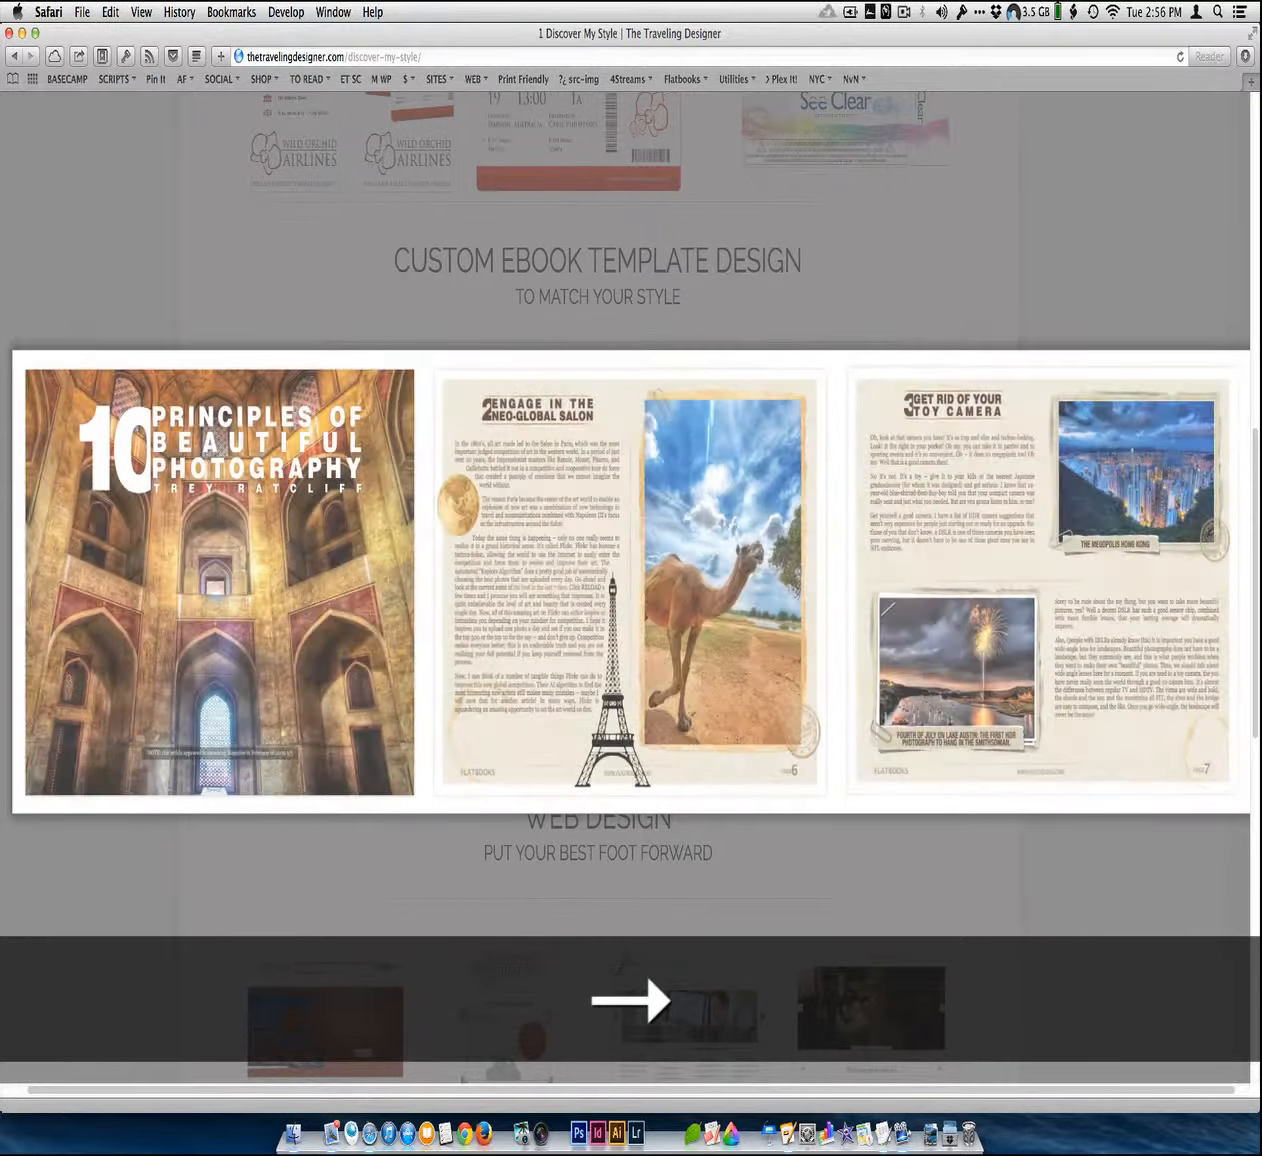
{"action": "left_click", "coordinate": [1248, 352]}
{"action": "scroll", "coordinate": [1056, 505], "scroll_direction": "down", "scroll_amount": 10}
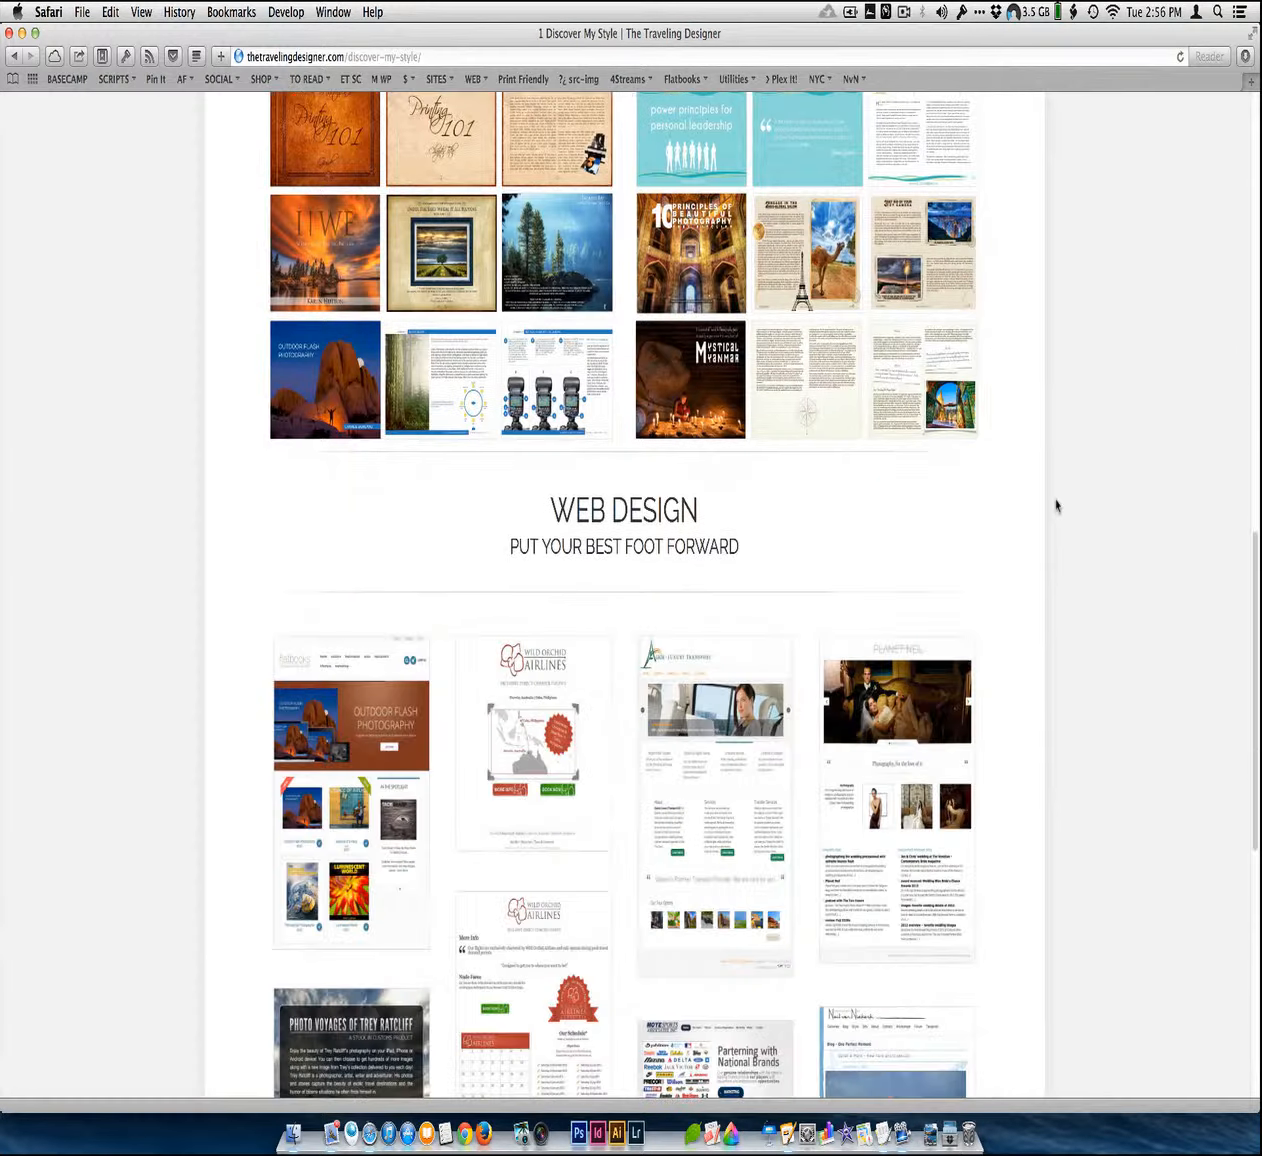
Step: Look over the project enquiry form on the "become a client" page and return to the website's home page
{"action": "scroll", "coordinate": [1056, 505], "scroll_direction": "up", "scroll_amount": 10}
{"action": "scroll", "coordinate": [1056, 505], "scroll_direction": "up", "scroll_amount": 15}
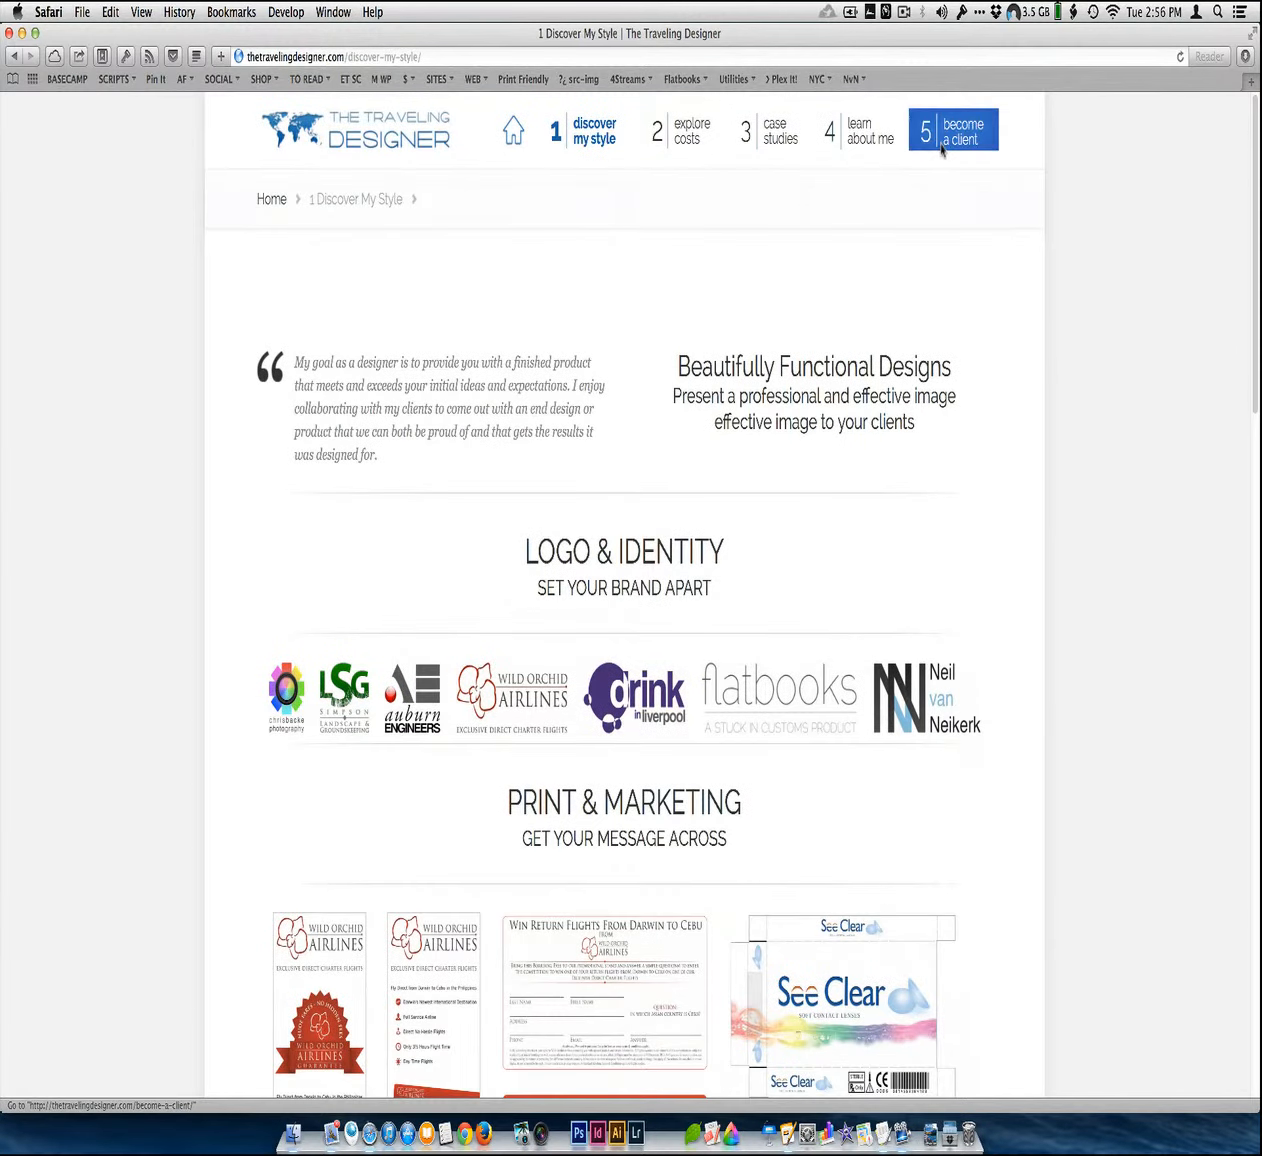
{"action": "left_click", "coordinate": [941, 147]}
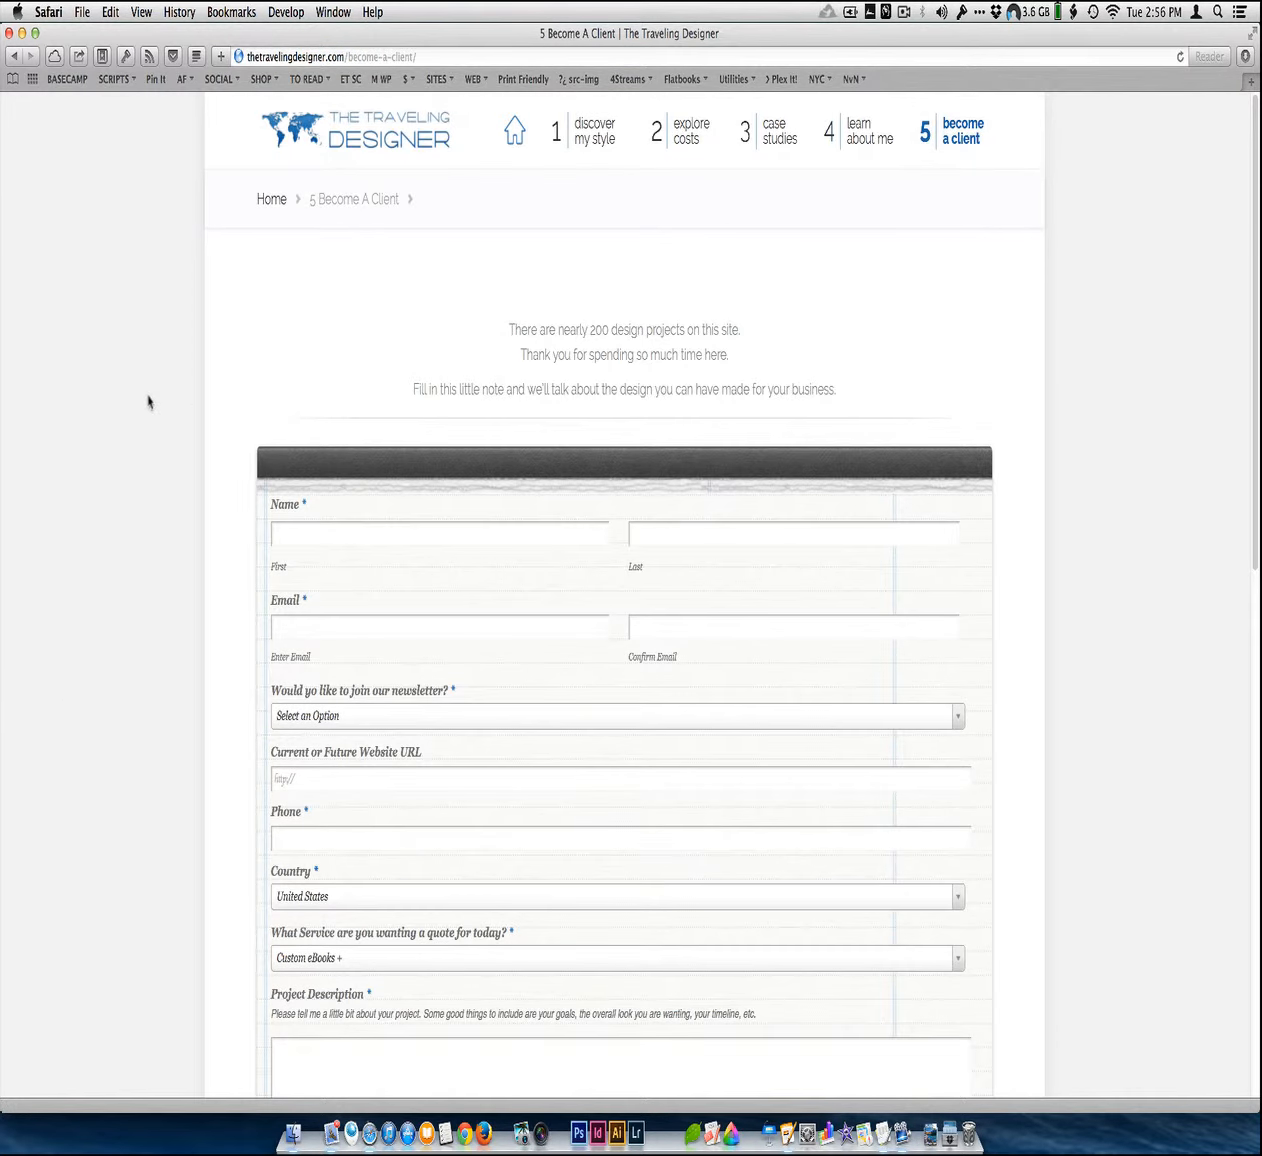
{"action": "scroll", "coordinate": [148, 402], "scroll_direction": "down", "scroll_amount": 5}
{"action": "scroll", "coordinate": [148, 402], "scroll_direction": "up", "scroll_amount": 6}
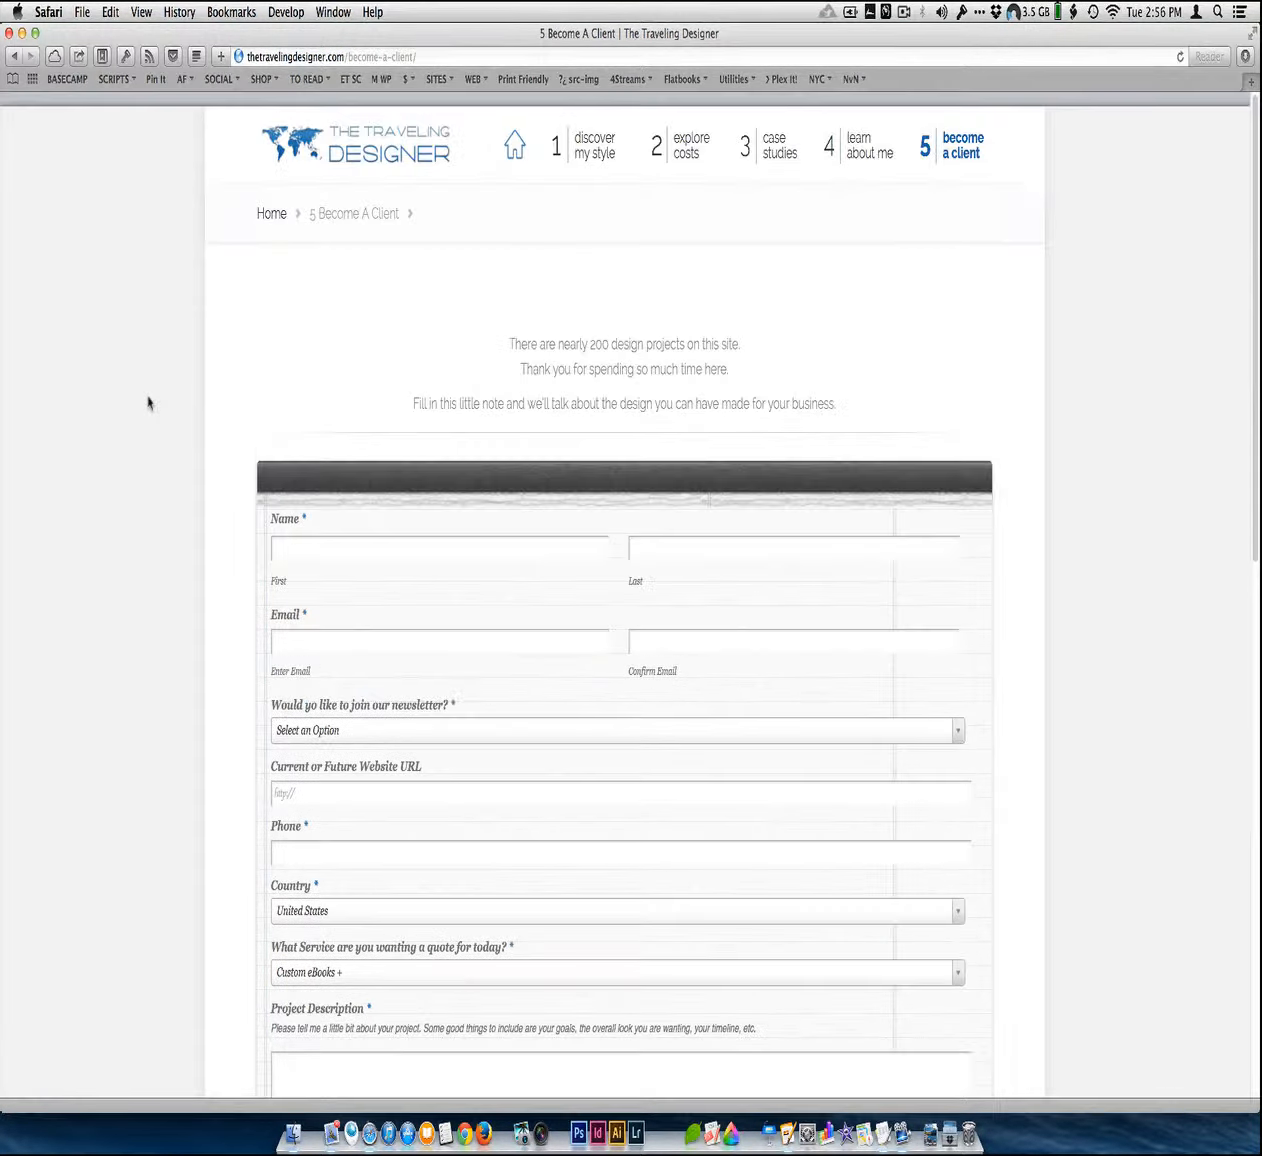
{"action": "left_click", "coordinate": [515, 132]}
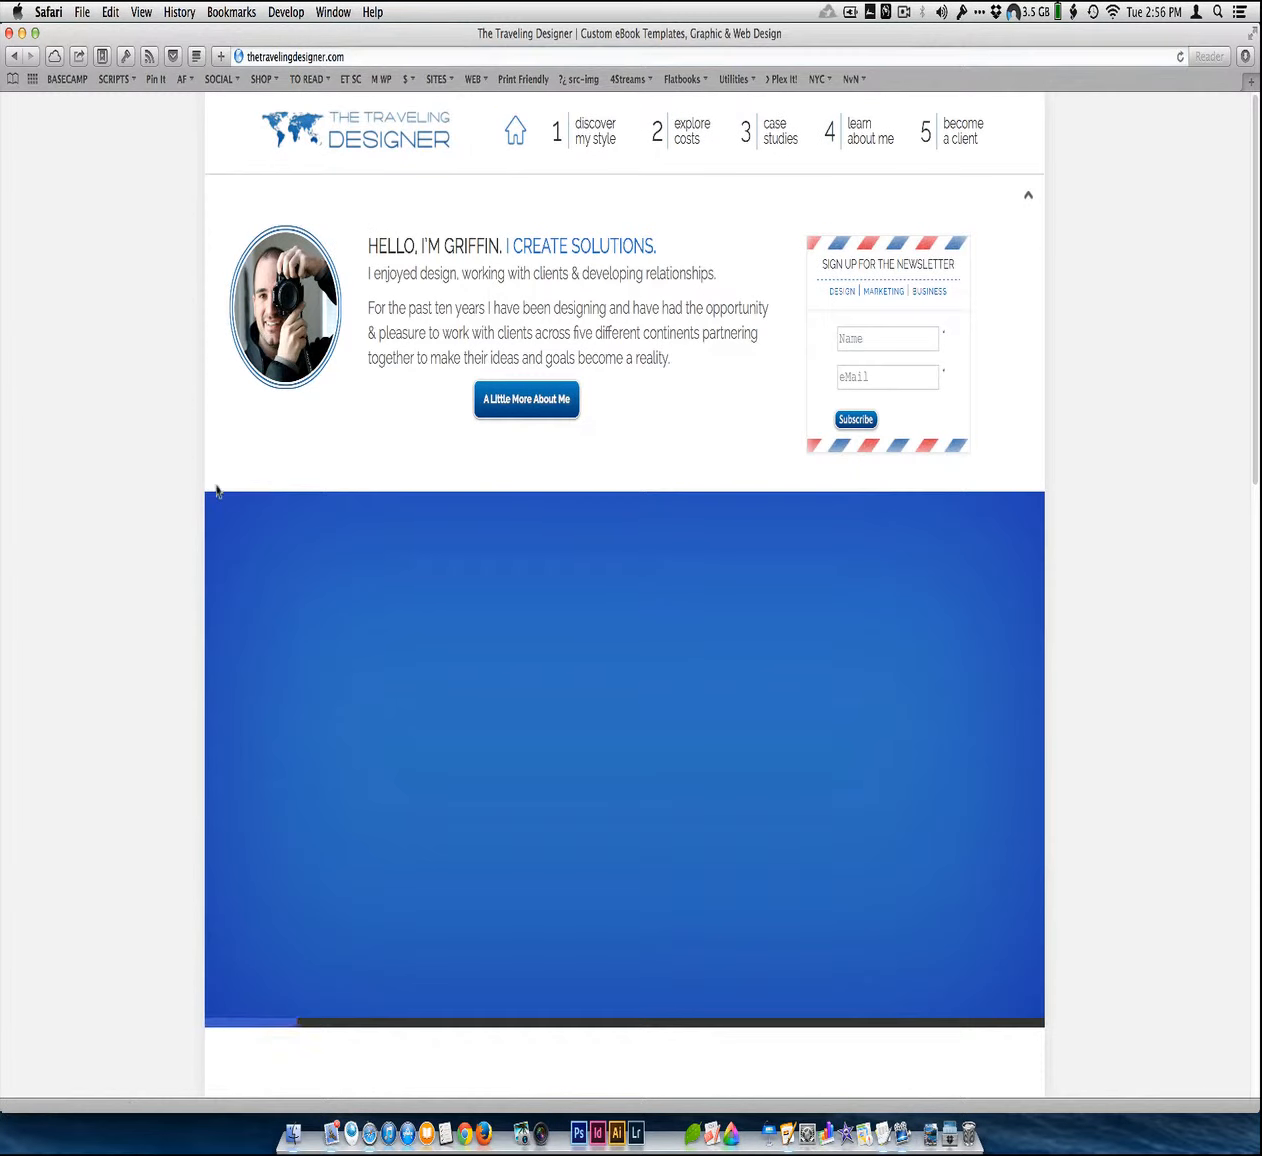